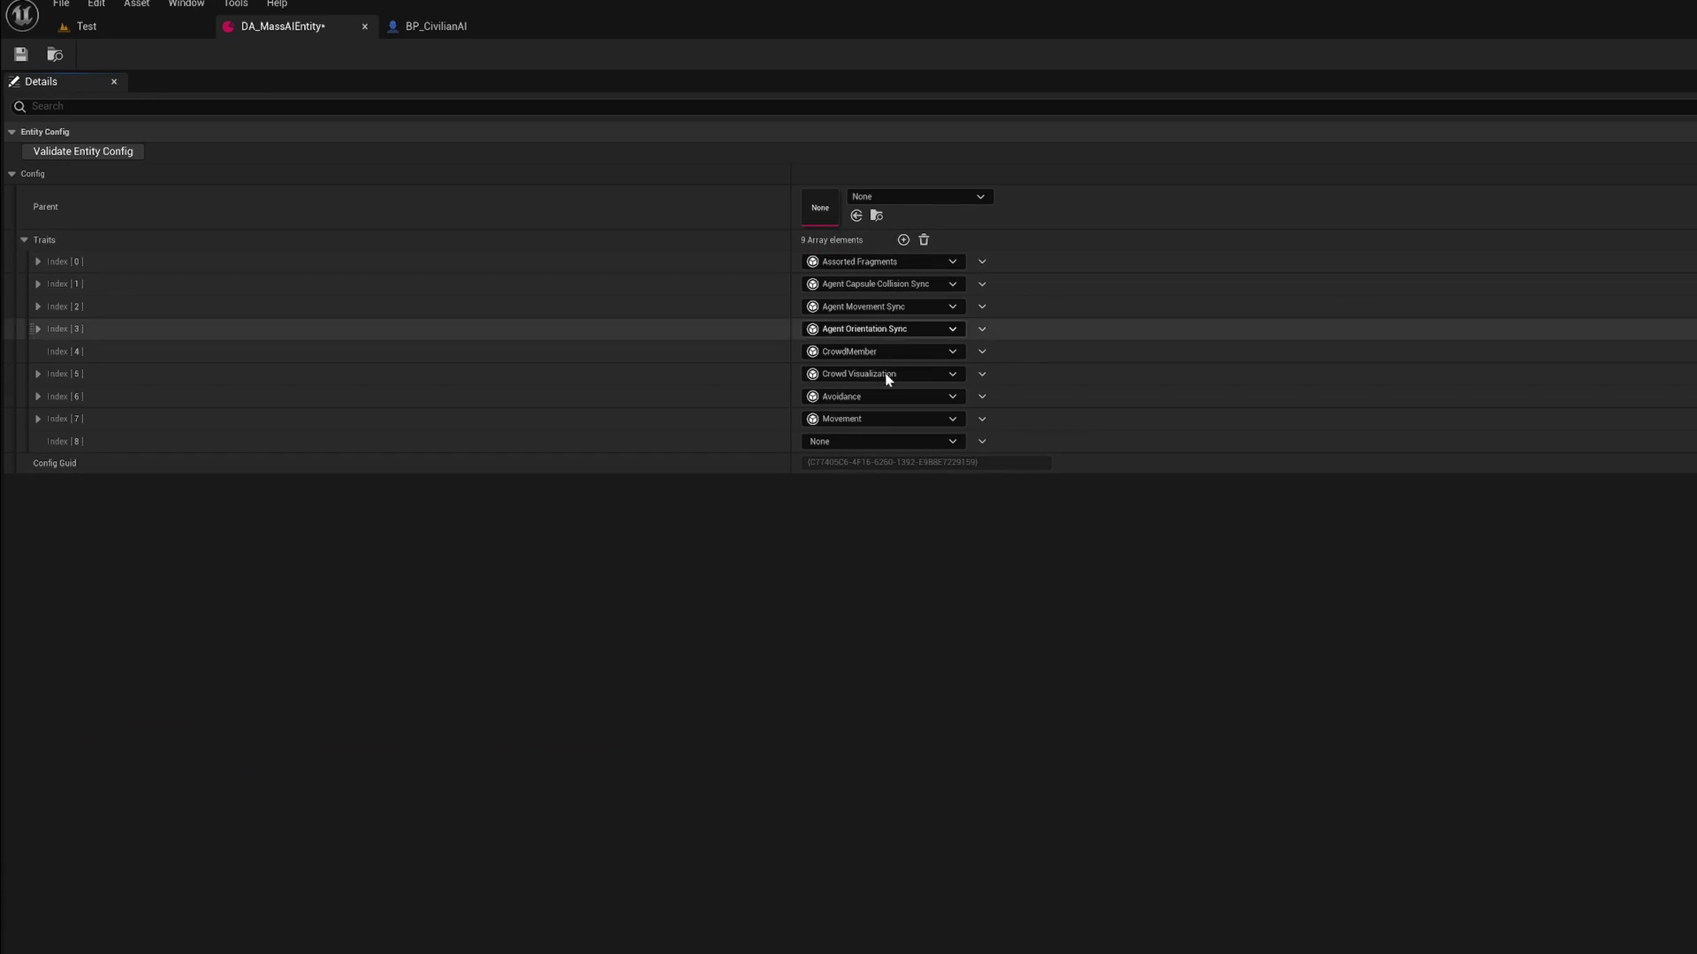
Set trait Index [8] of DA_MassAIEntity to Steering and expand its settings.
{"action": "left_click", "coordinate": [881, 442]}
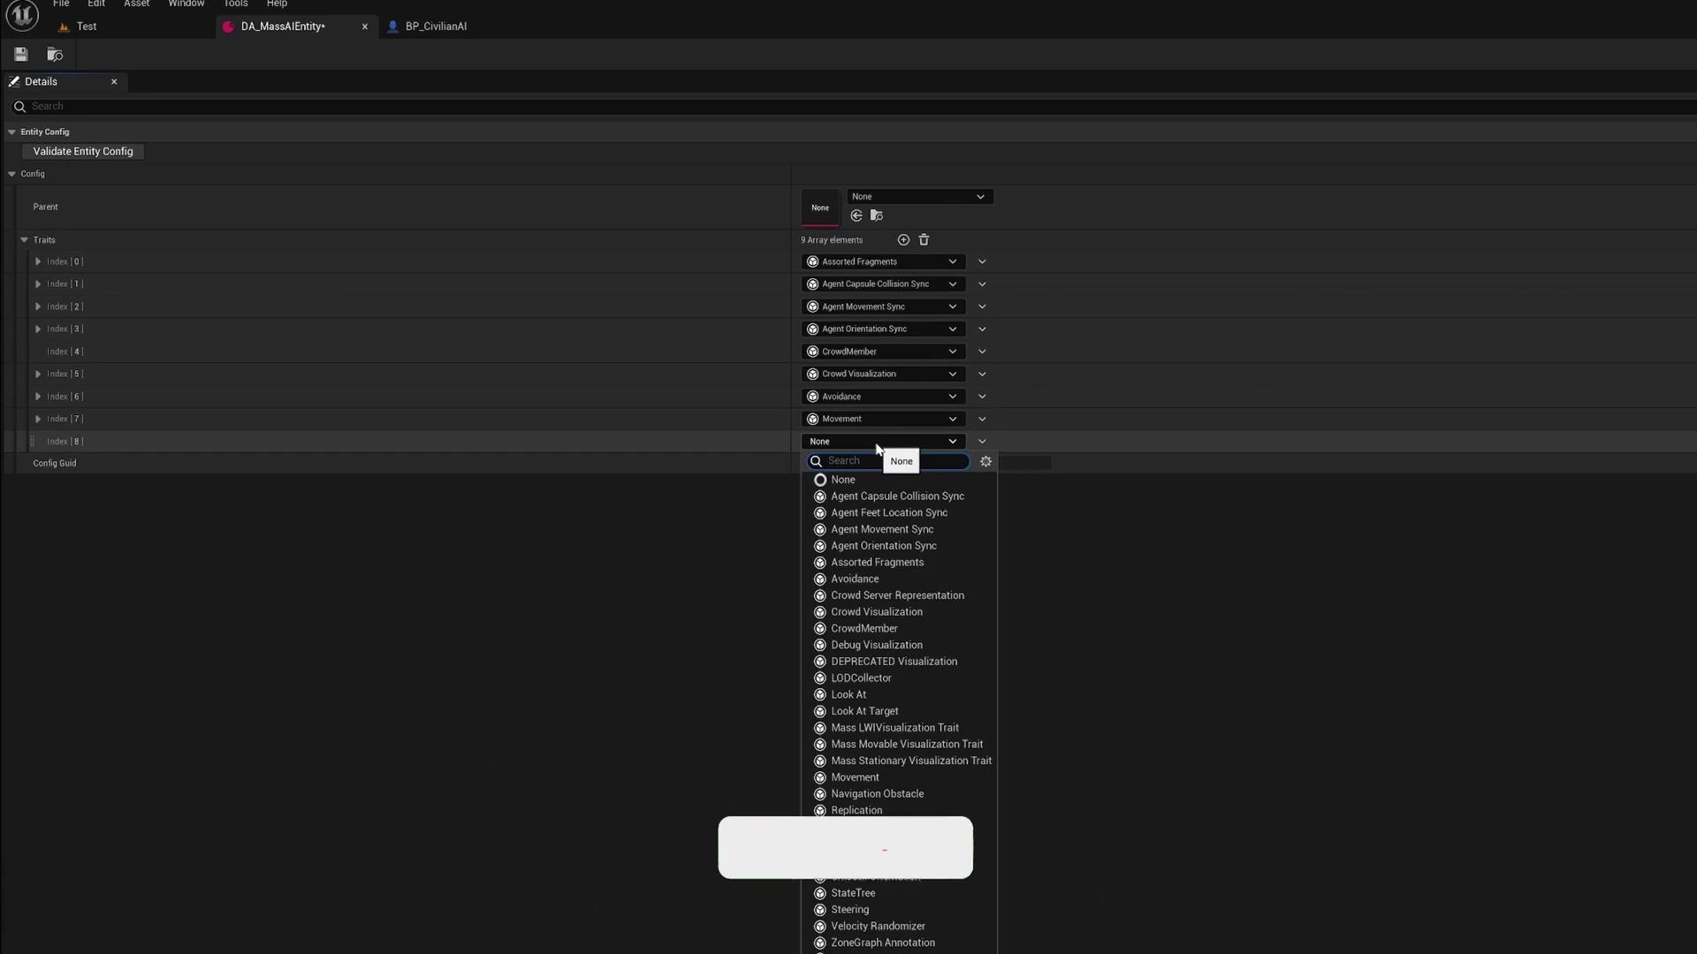
{"action": "type", "text": "stee"}
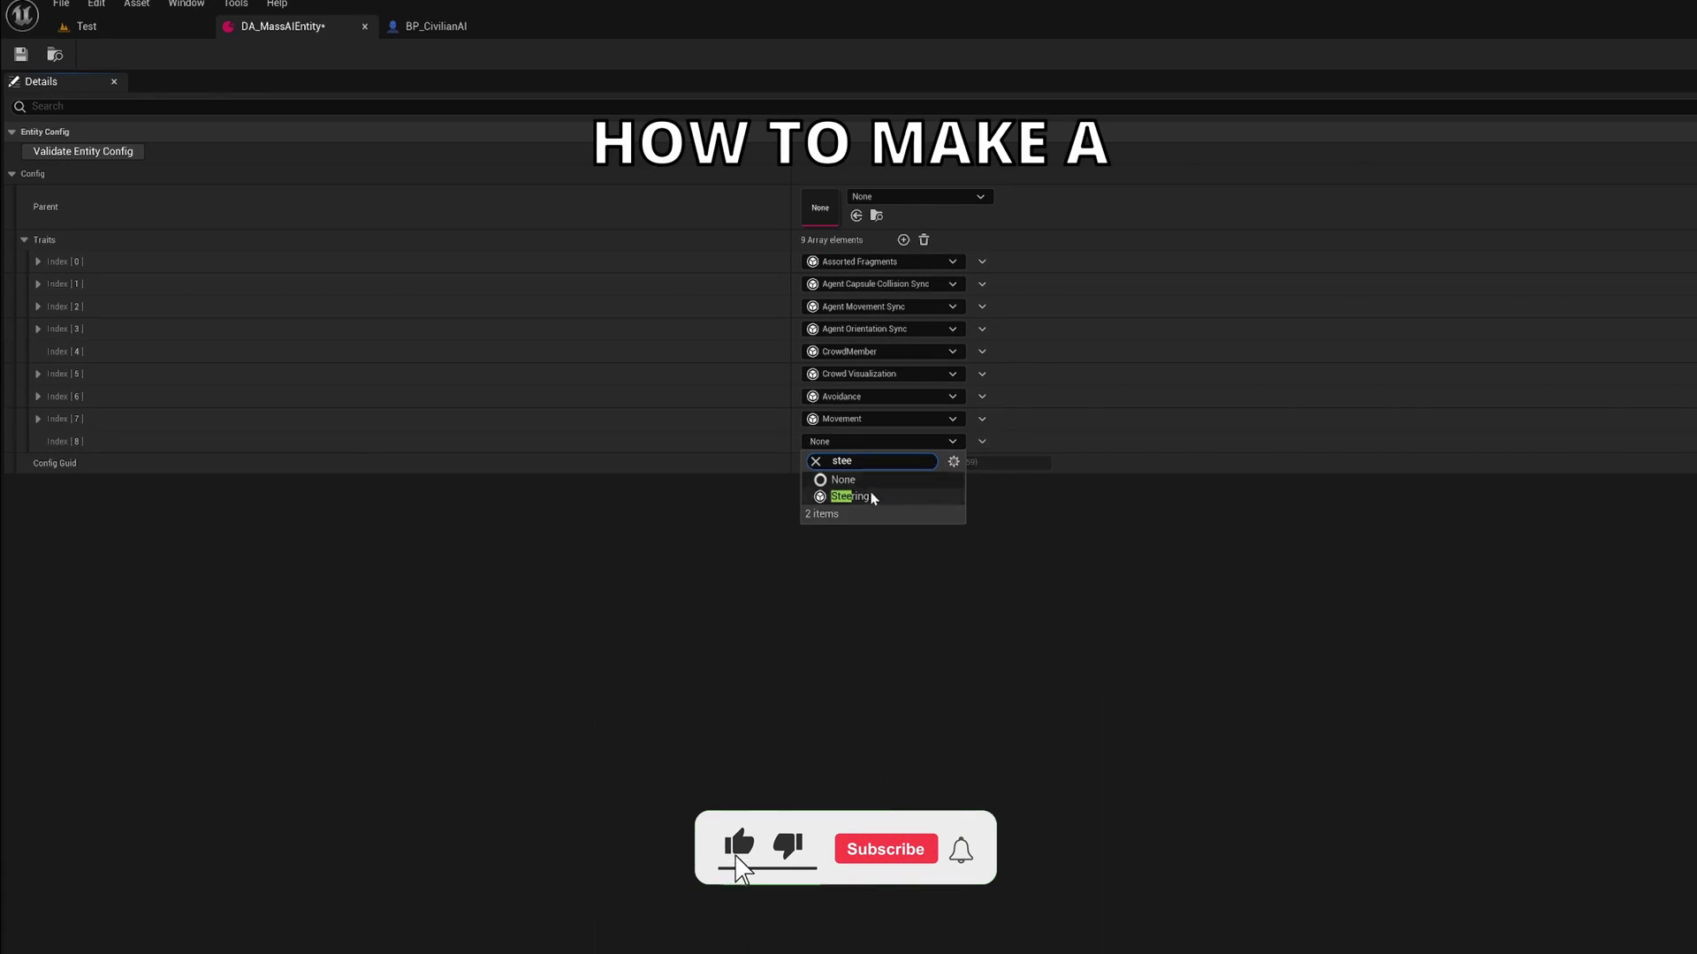
{"action": "left_click", "coordinate": [870, 495]}
{"action": "left_click", "coordinate": [38, 442]}
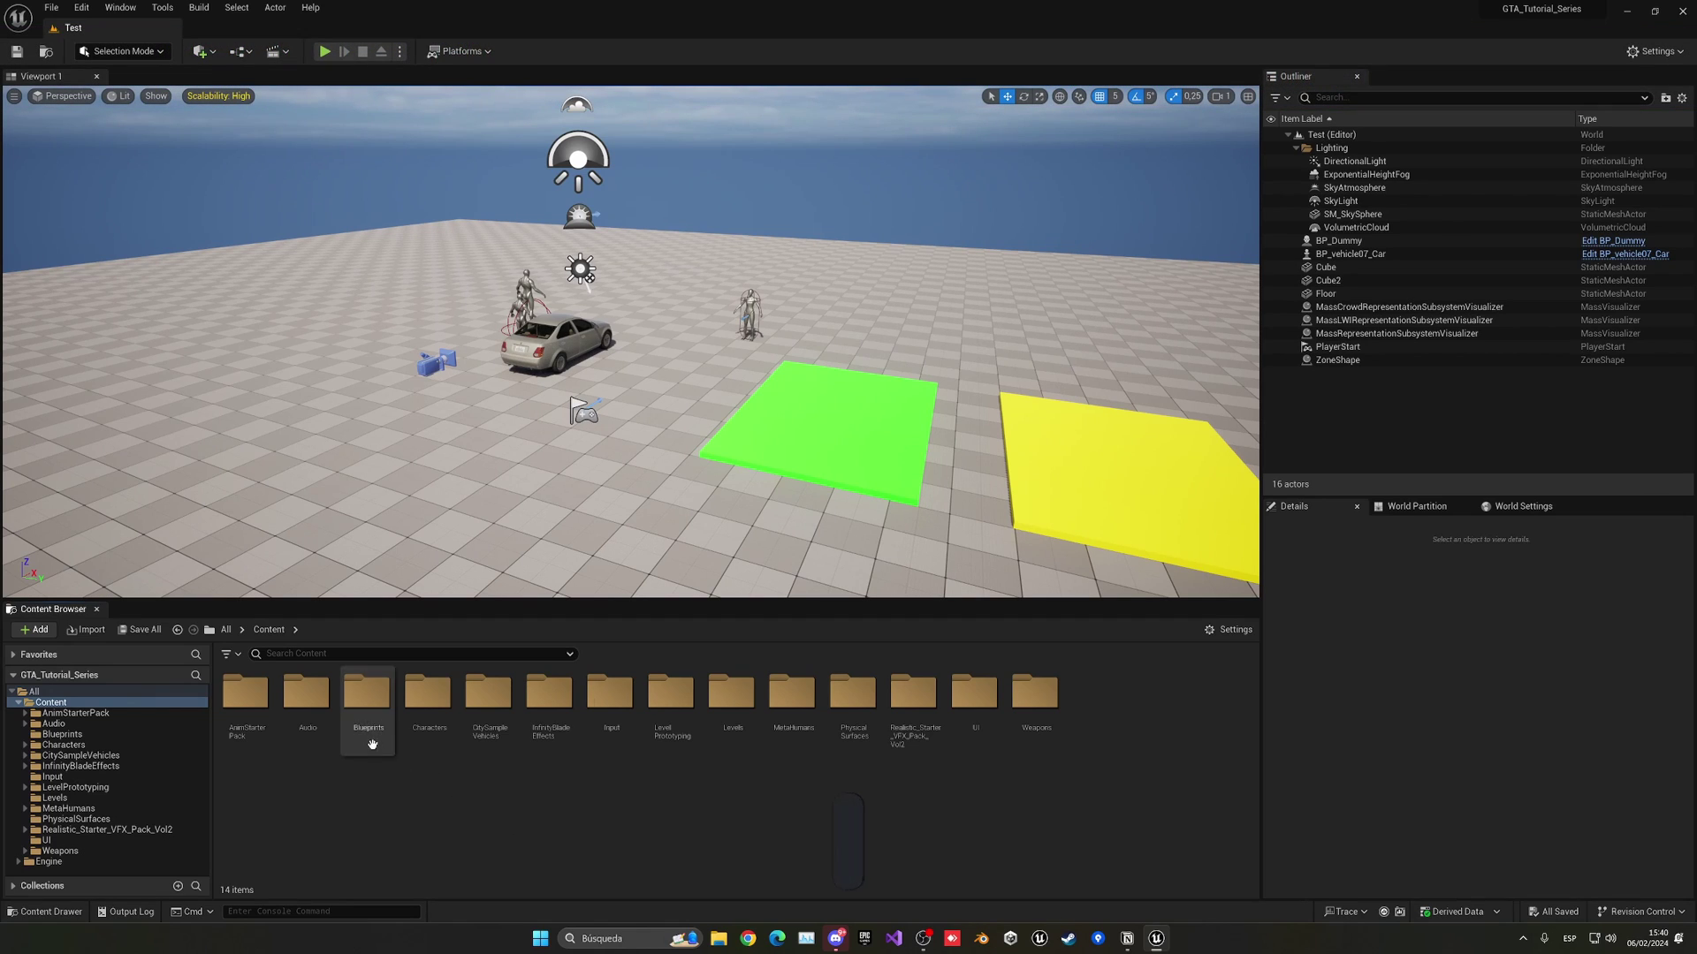
Create a new folder named Civilians inside the Blueprints folder.
{"action": "double_click", "coordinate": [366, 692]}
{"action": "right_click", "coordinate": [365, 815]}
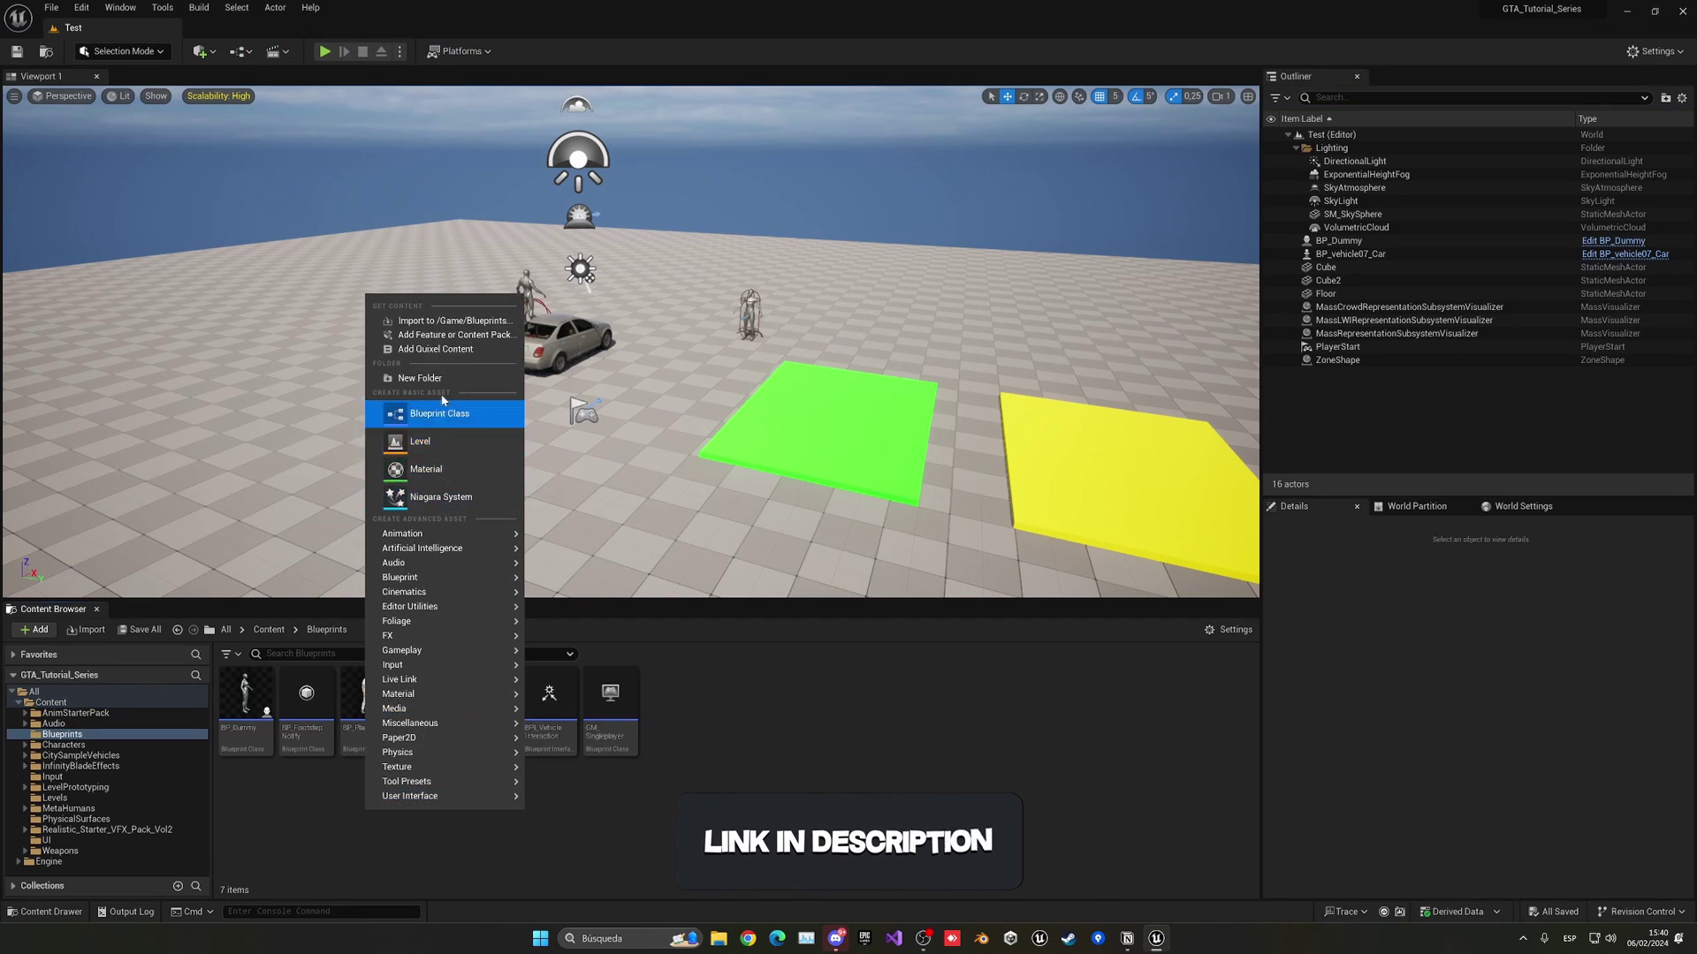
{"action": "left_click", "coordinate": [415, 411]}
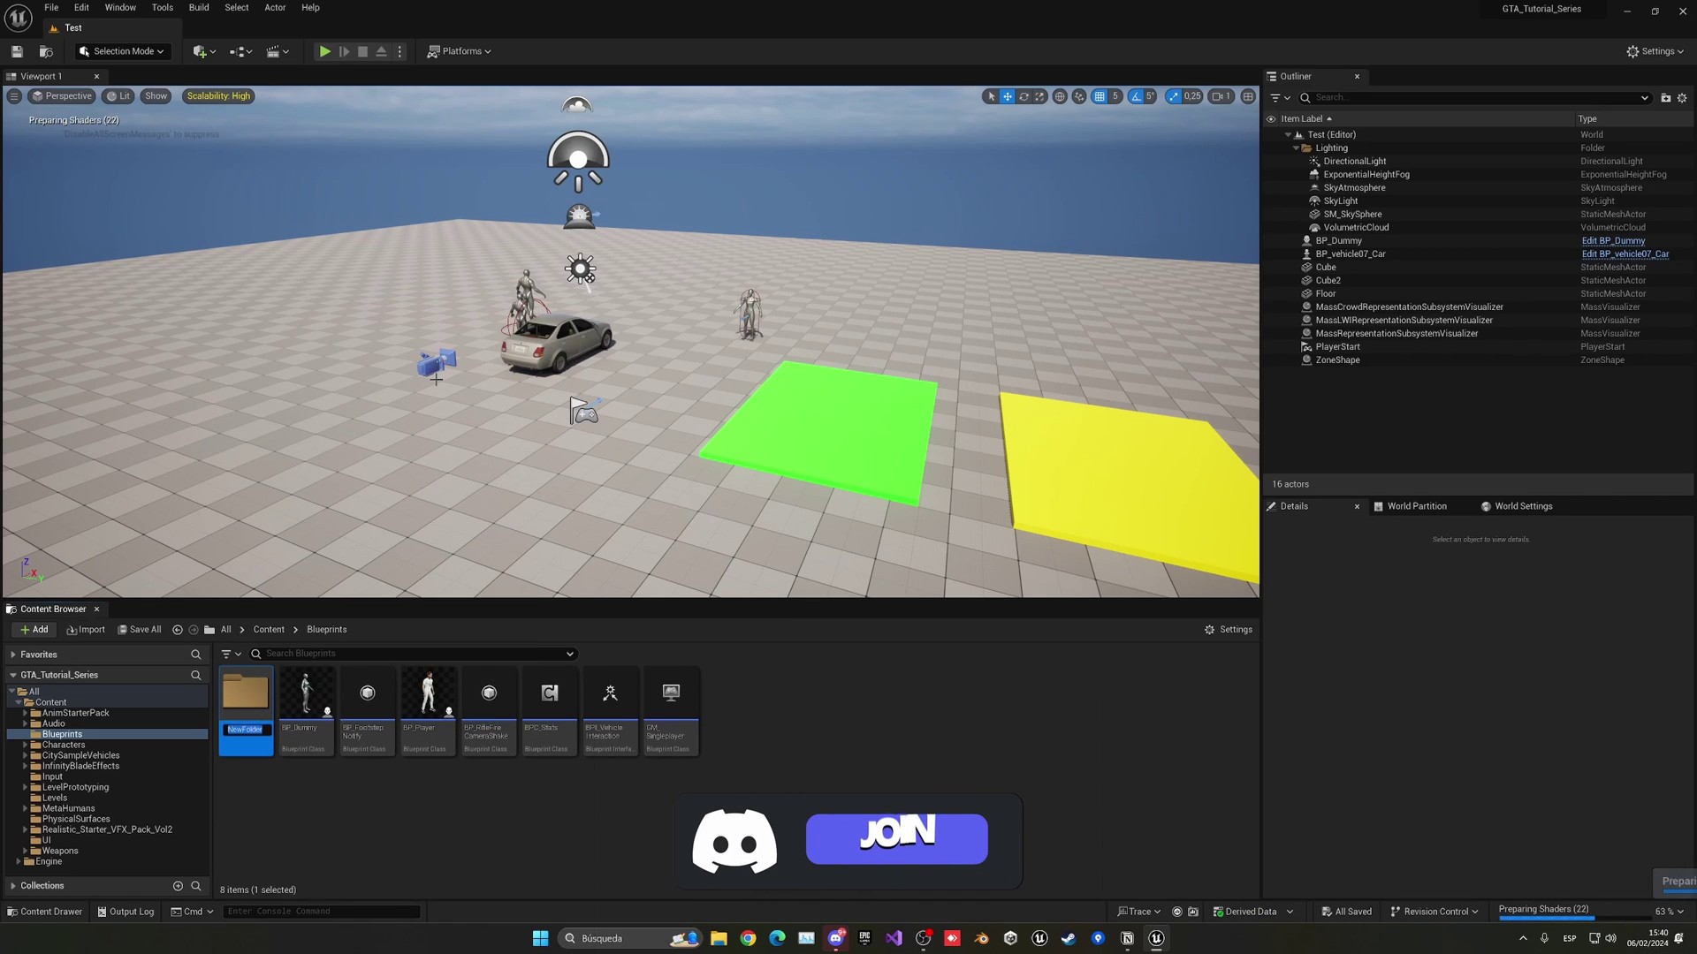
{"action": "type", "text": "Civilians"}
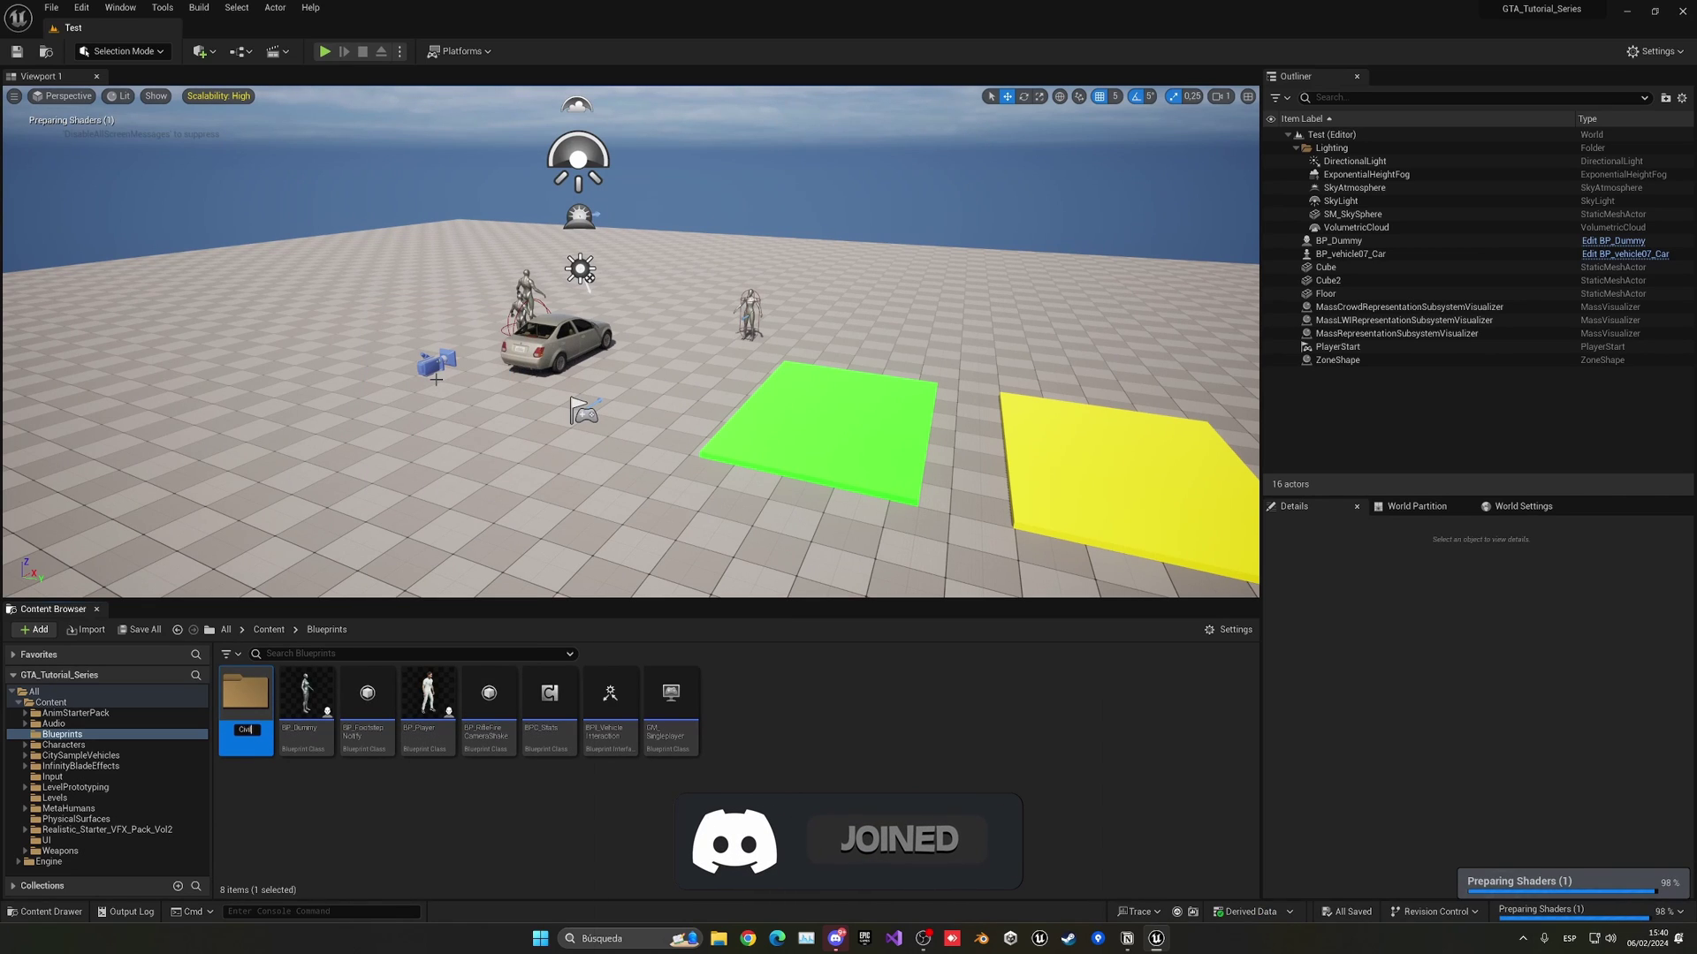
{"action": "key", "text": "Return"}
{"action": "key", "text": "Return"}
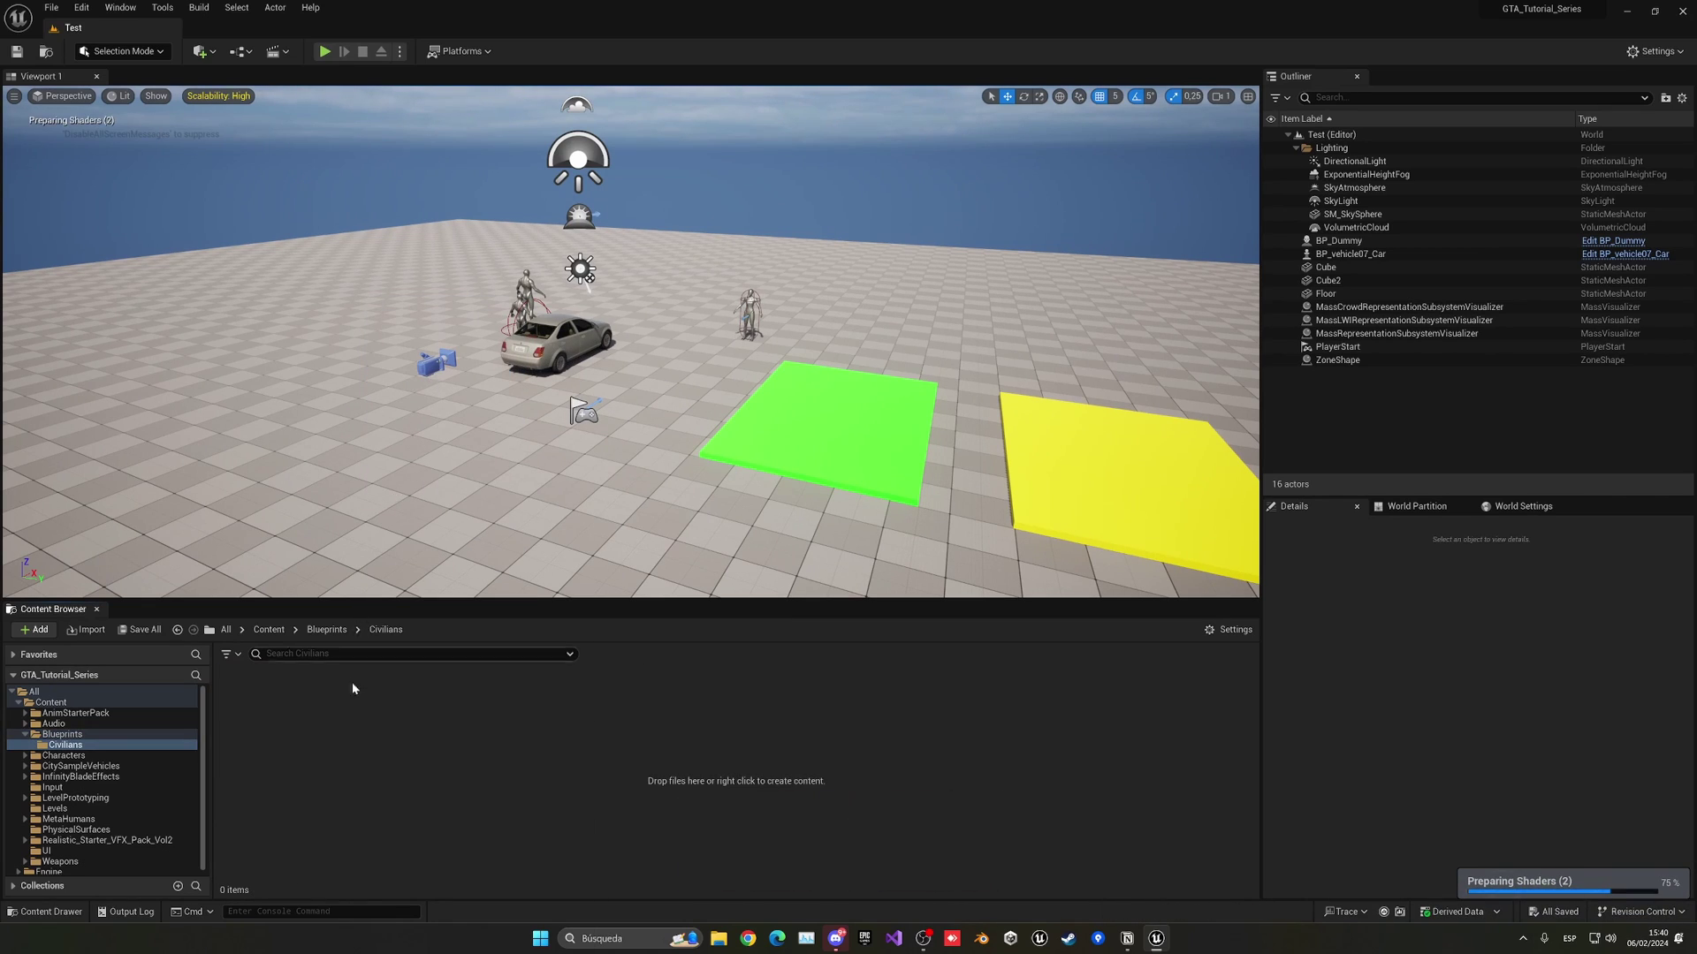
Create a Mass Entity Config Asset data asset in Civilians named DA_MassAIEntity.
{"action": "right_click", "coordinate": [353, 685]}
{"action": "mouse_move", "coordinate": [391, 669]}
{"action": "mouse_move", "coordinate": [424, 601]}
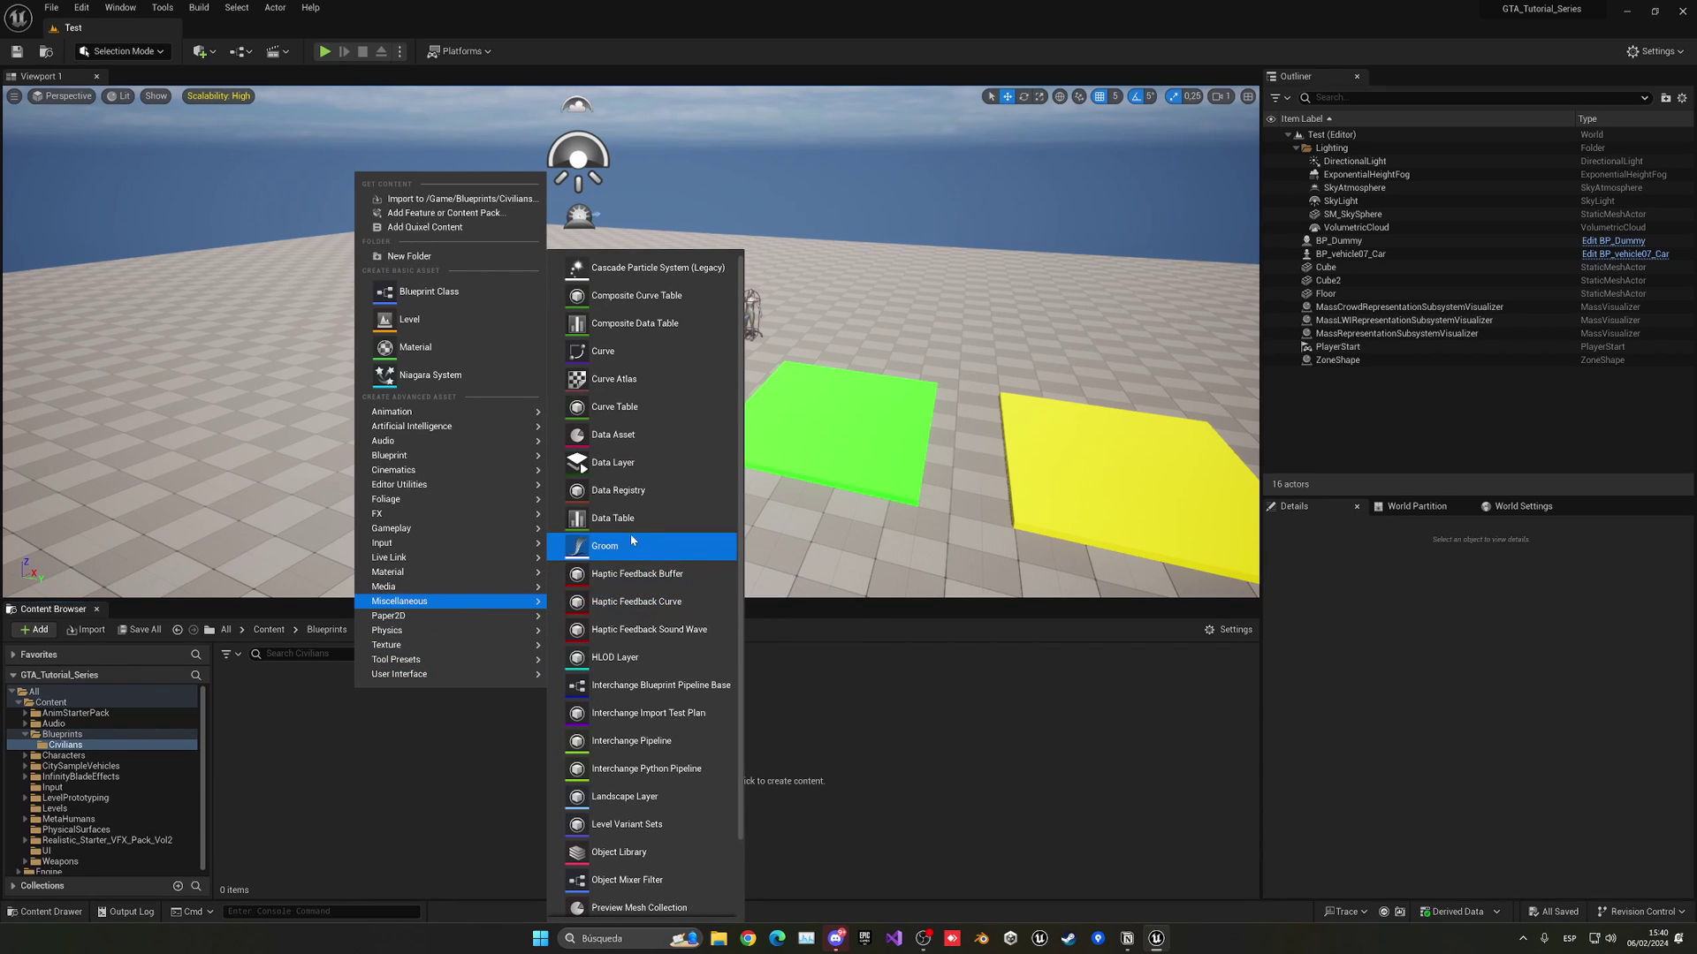
{"action": "left_click", "coordinate": [621, 434]}
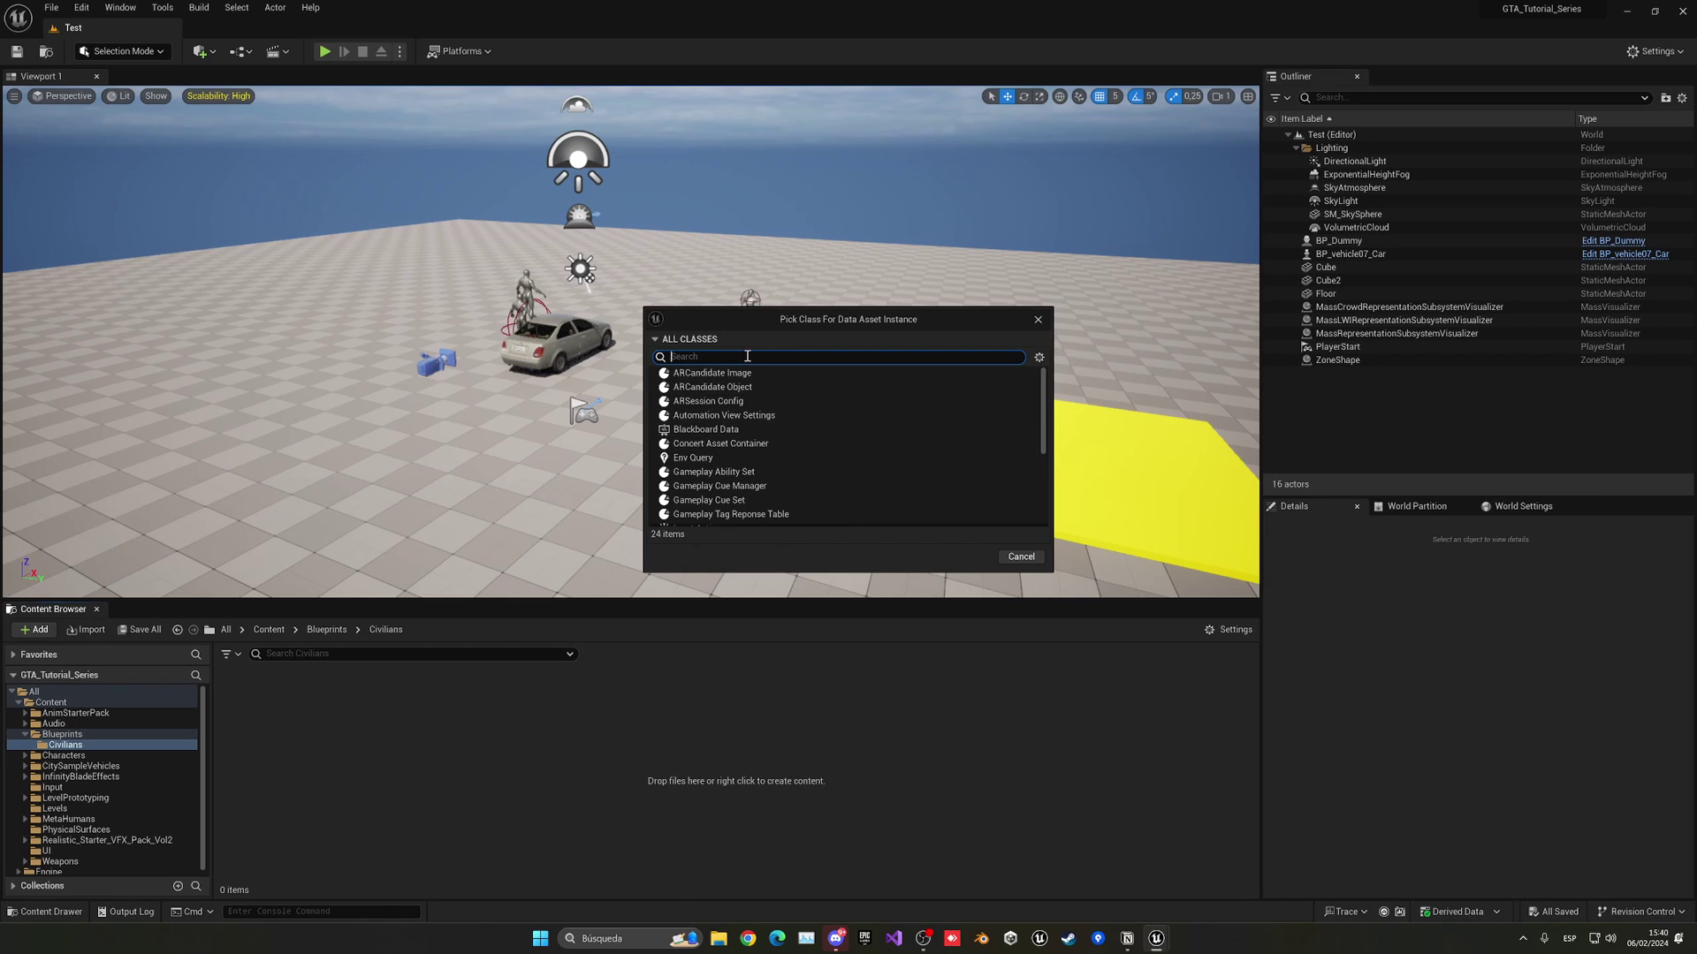
{"action": "scroll", "coordinate": [747, 409], "scroll_direction": "down", "scroll_amount": 3}
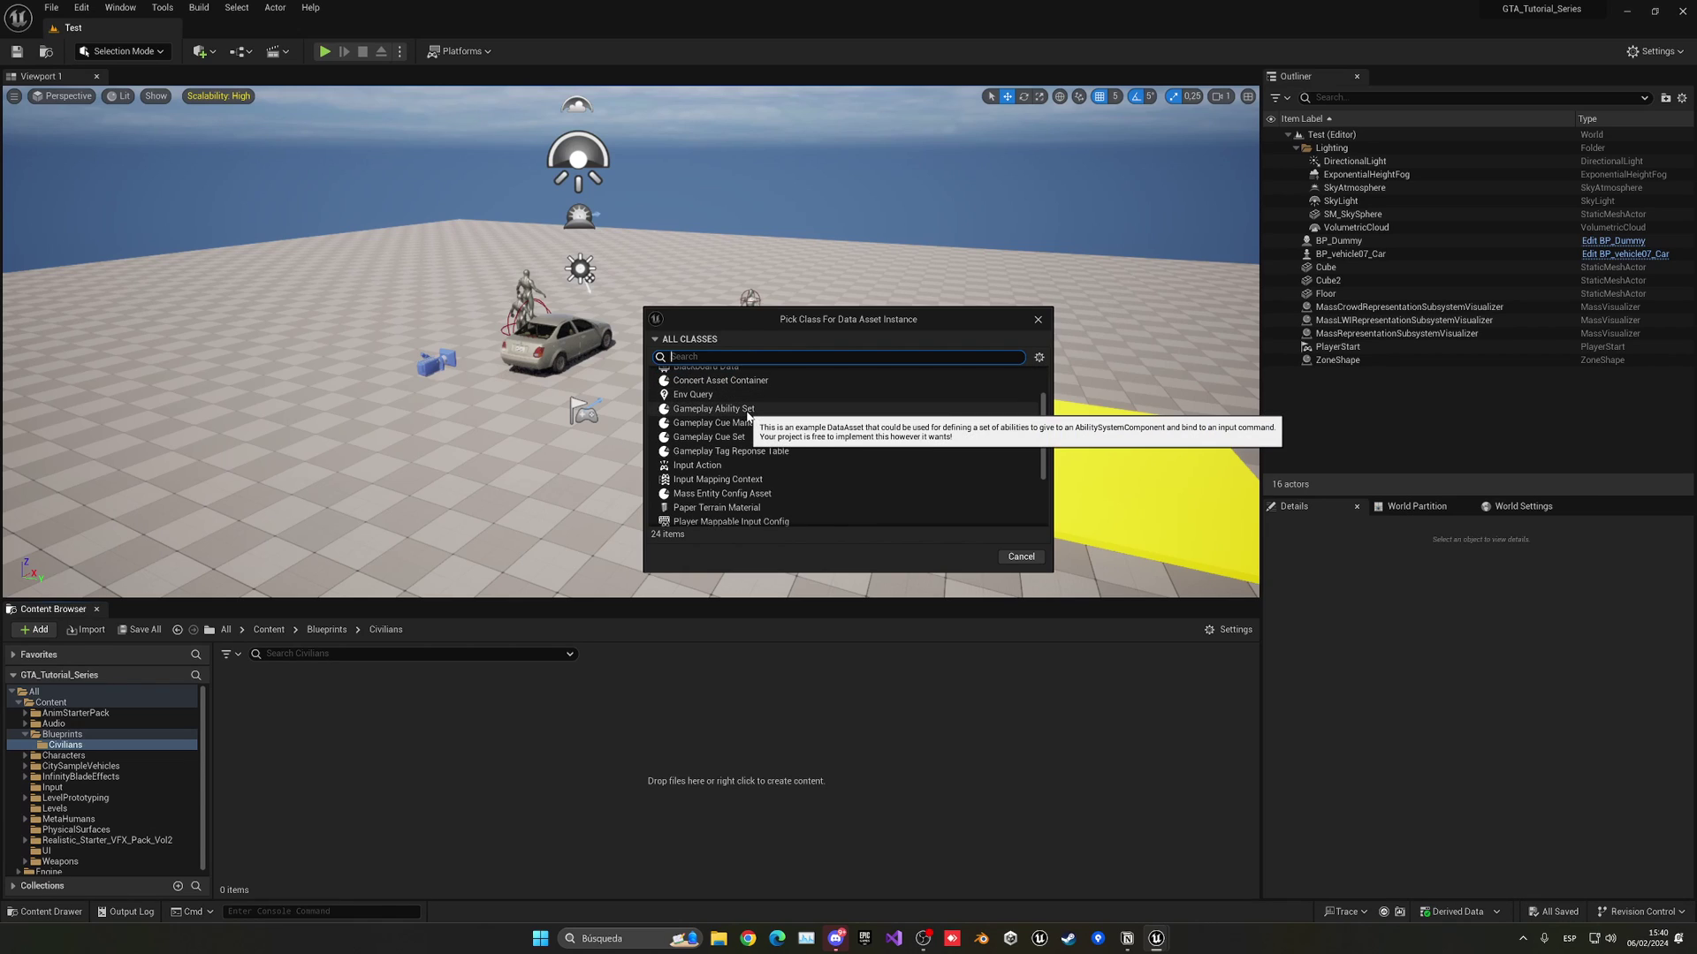
{"action": "left_click", "coordinate": [696, 494]}
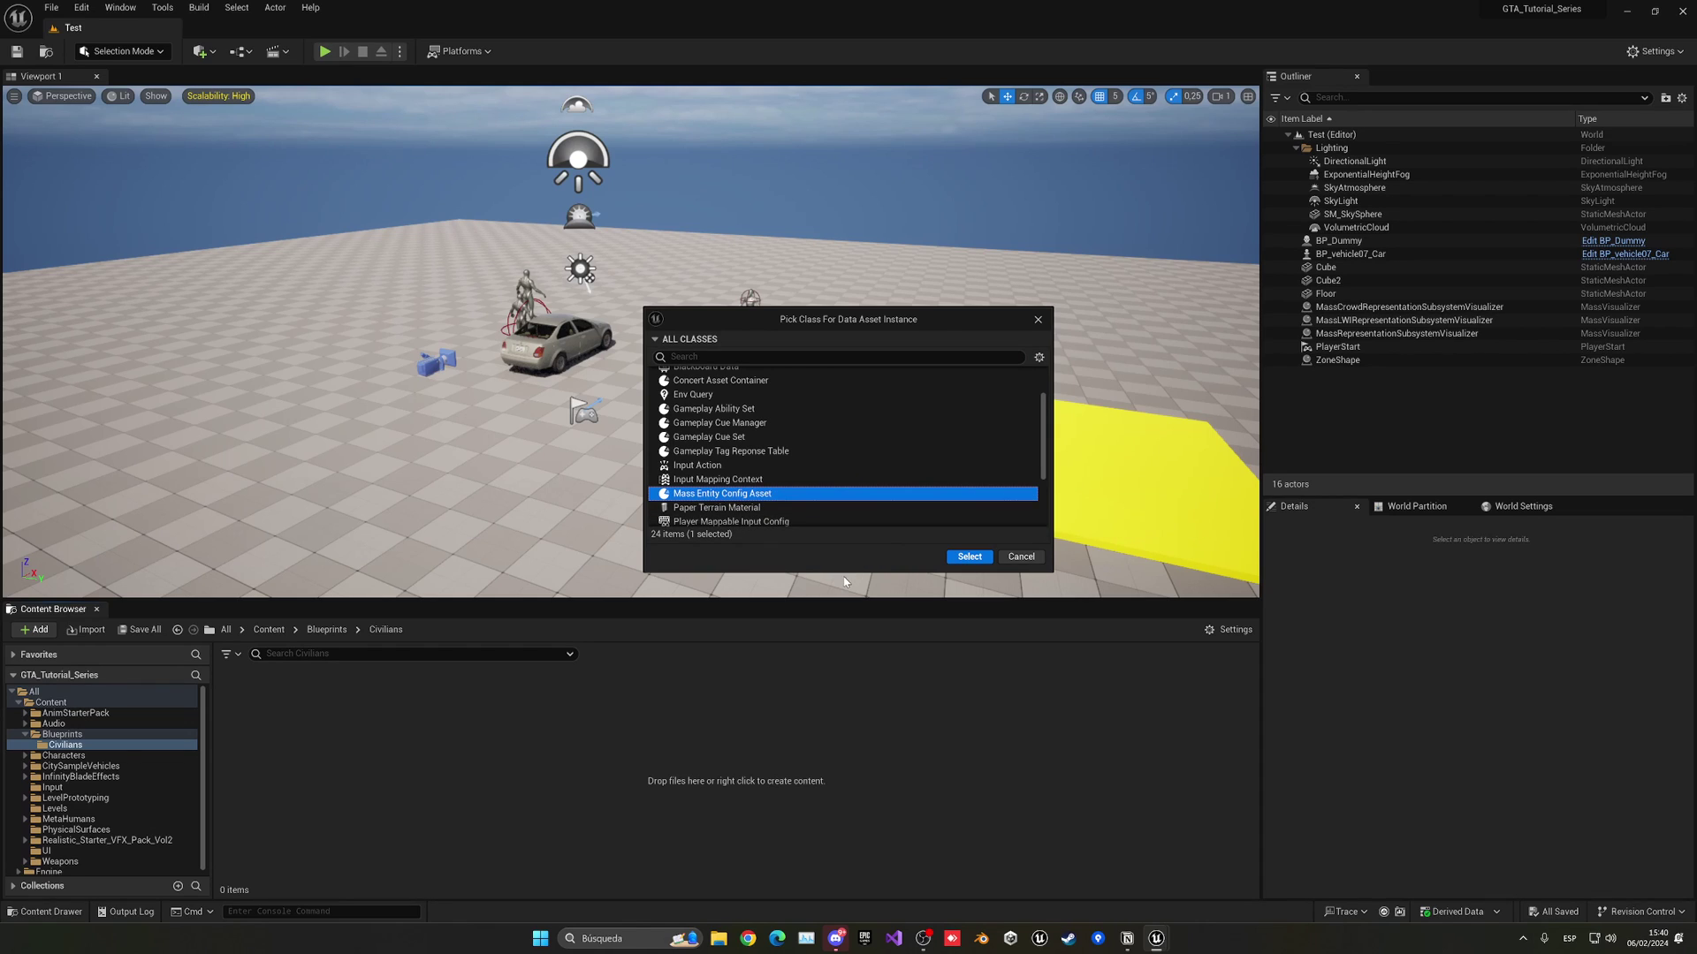
{"action": "left_click", "coordinate": [969, 556]}
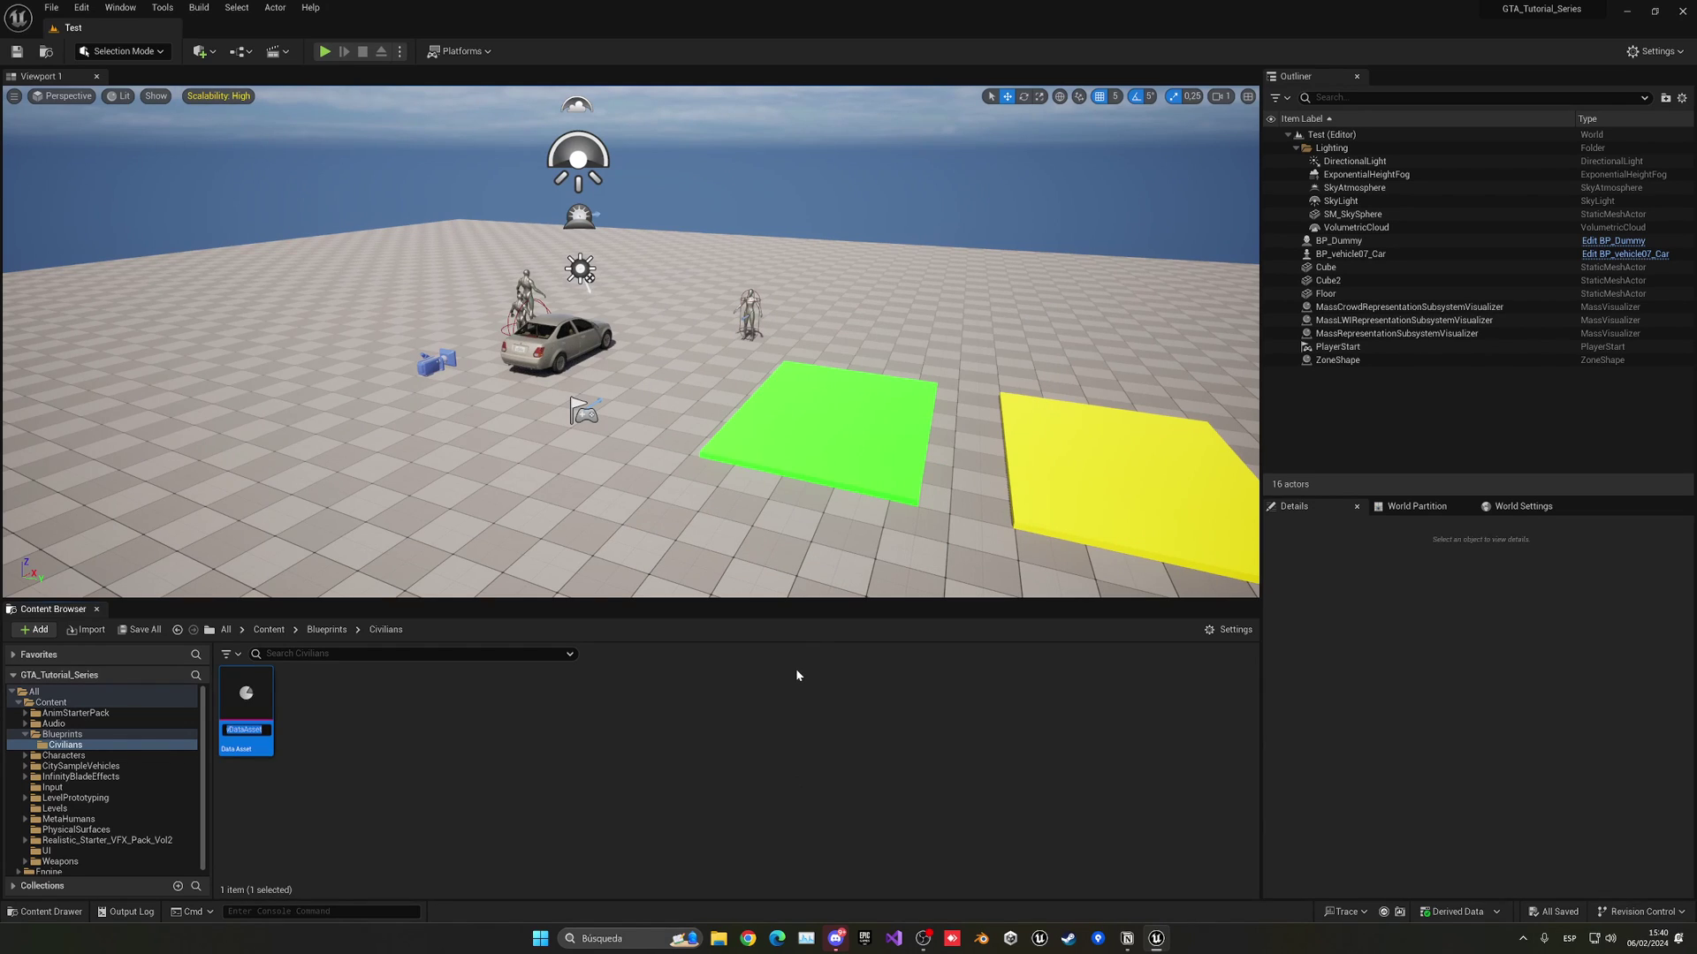
{"action": "type", "text": "DA_MAss"}
{"action": "key", "text": "BackSpace"}
{"action": "key", "text": "BackSpace"}
{"action": "key", "text": "BackSpace"}
{"action": "type", "text": "assAIEntity"}
{"action": "key", "text": "Return"}
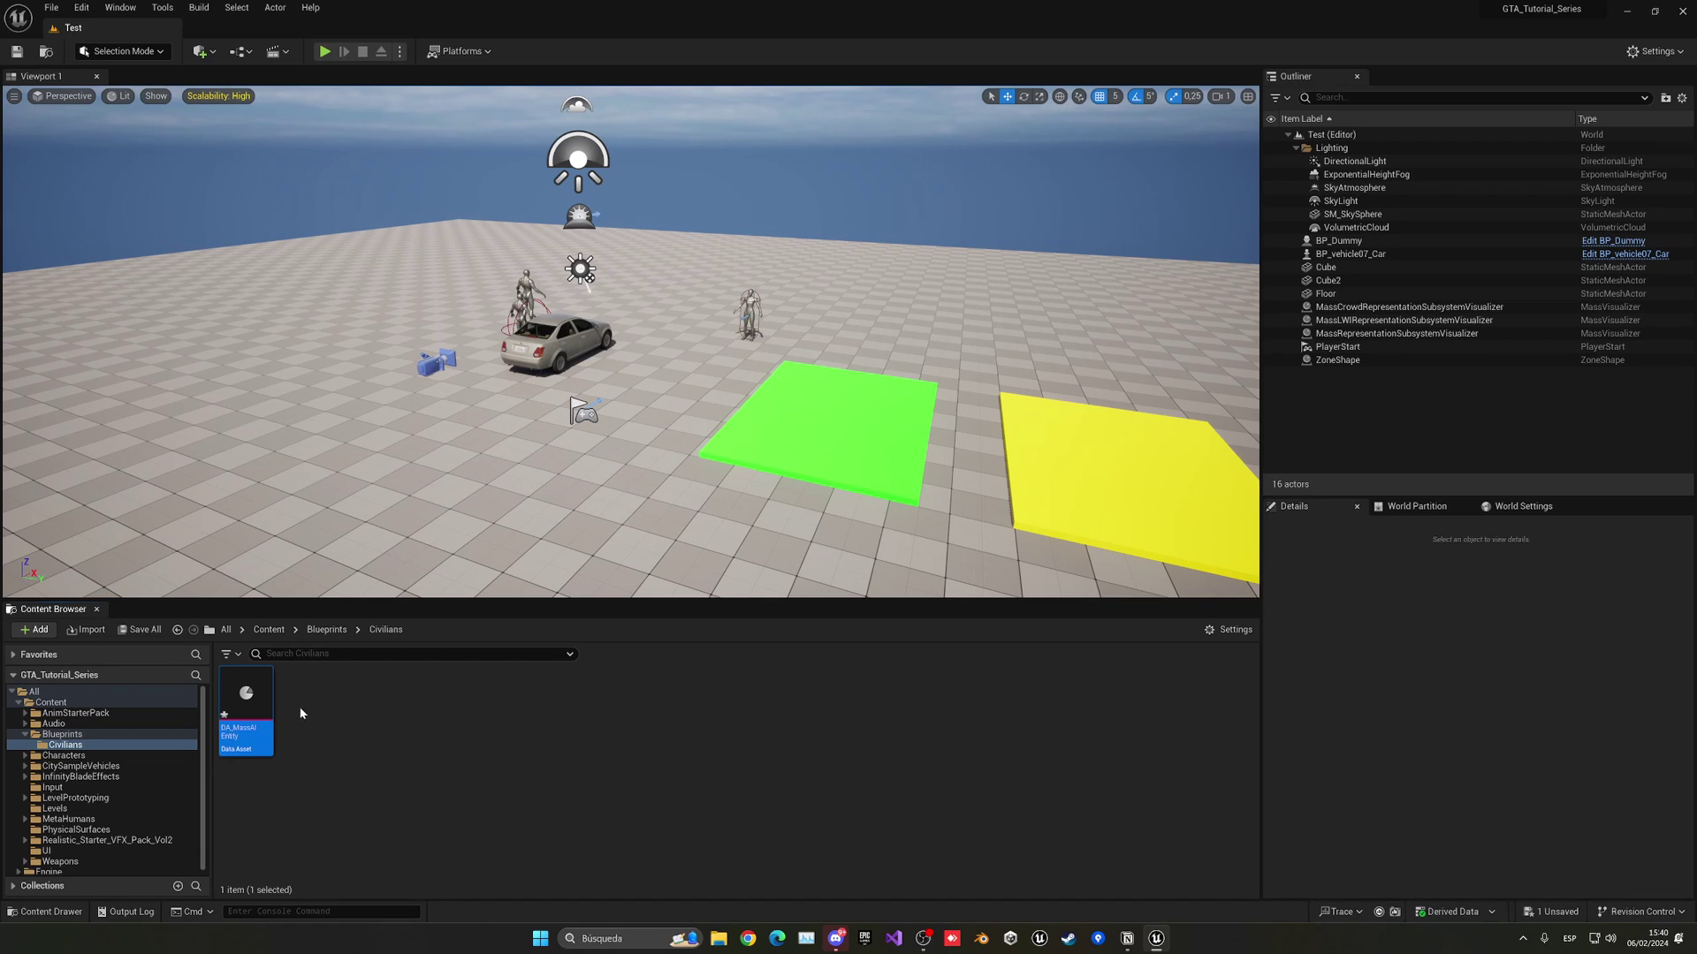
Open DA_MassAIEntity, dock its editor tab beside the Test level, and expand Config.
{"action": "double_click", "coordinate": [247, 707]}
{"action": "left_click_drag", "start_coordinate": [665, 189], "coordinate": [394, 30]}
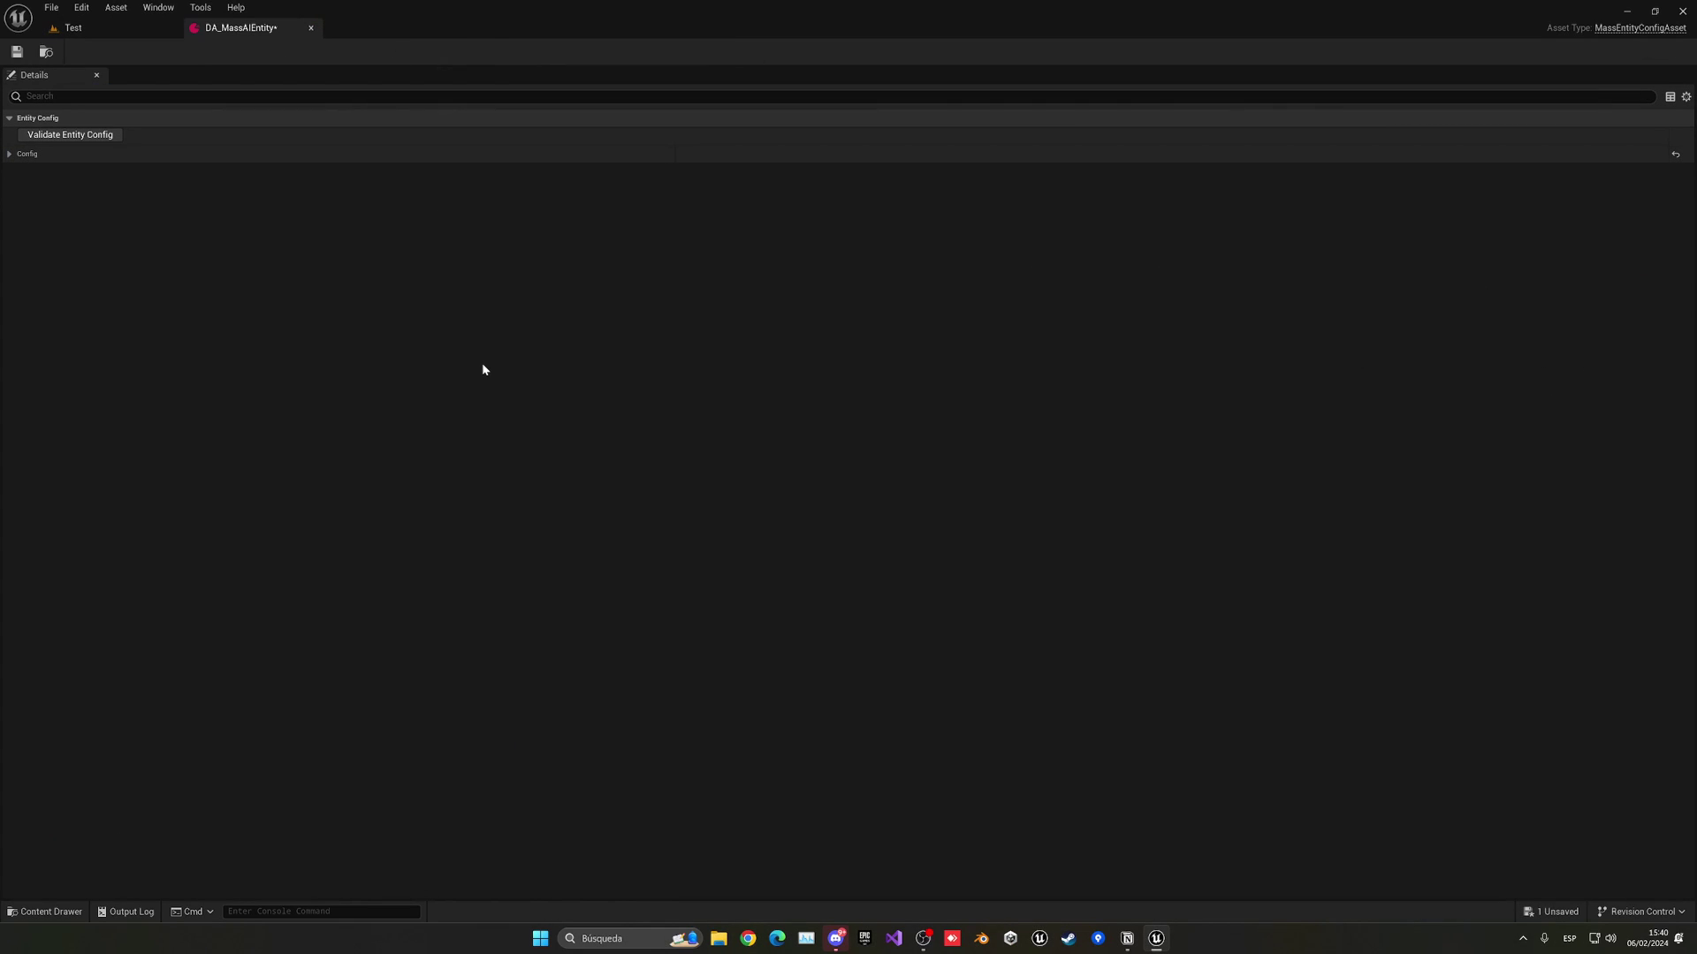
{"action": "left_click", "coordinate": [19, 156]}
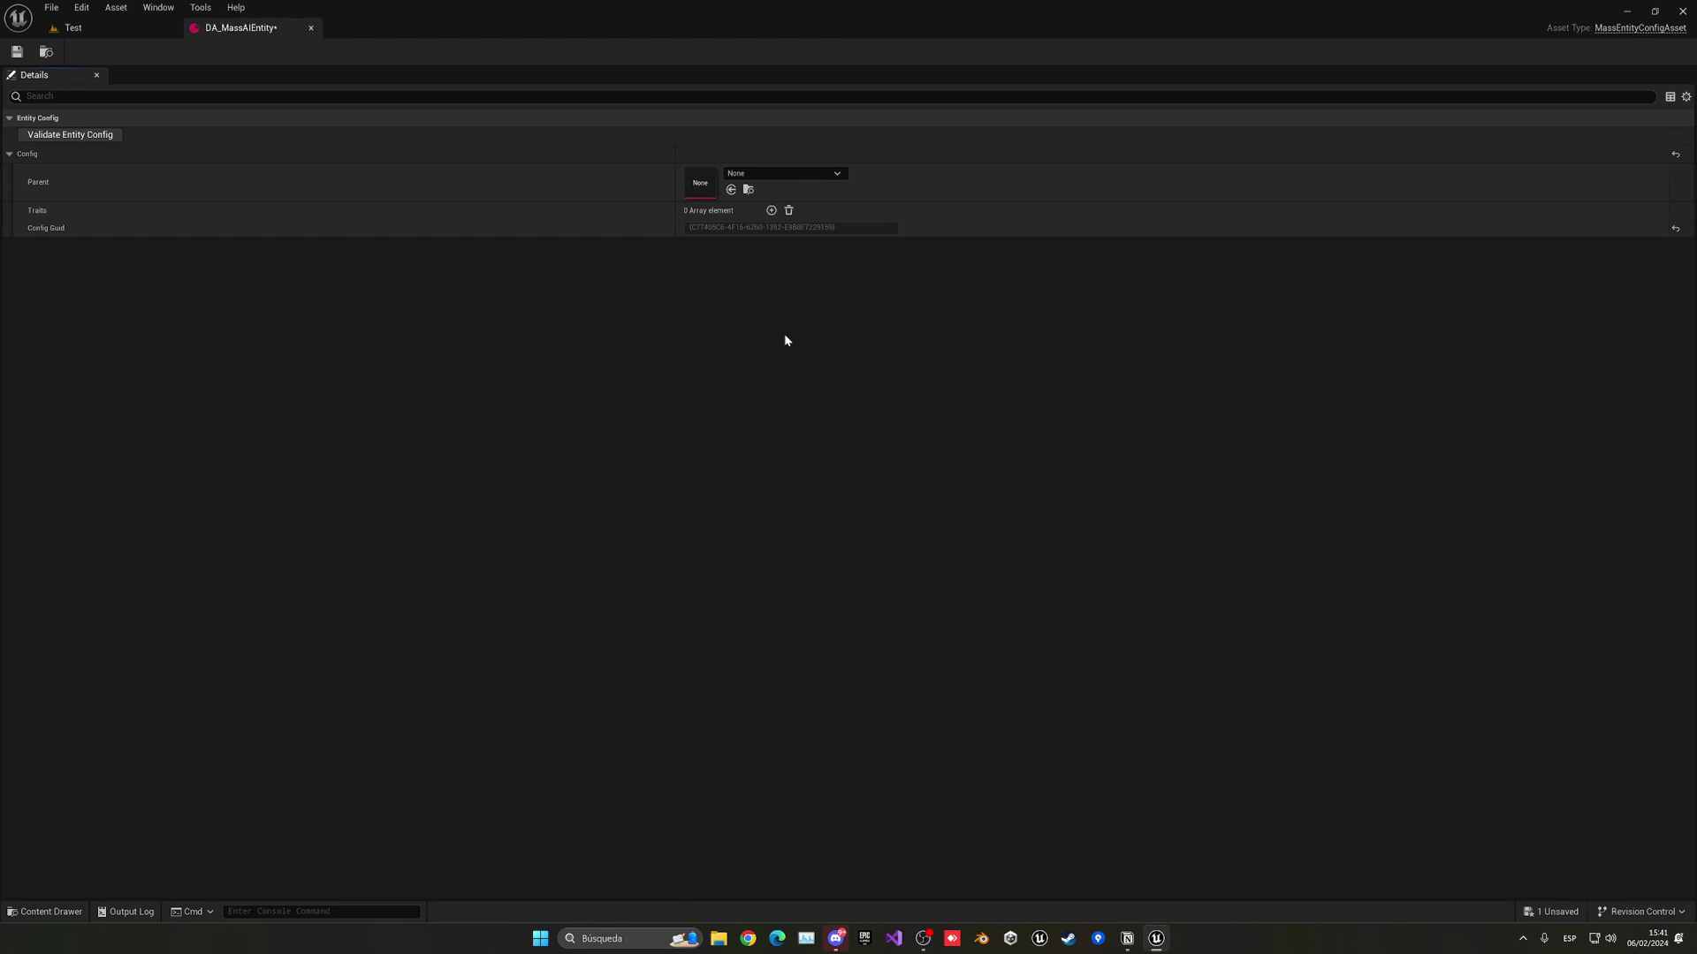
Add Assorted Fragments as the first trait and expand it.
{"action": "left_click", "coordinate": [771, 210]}
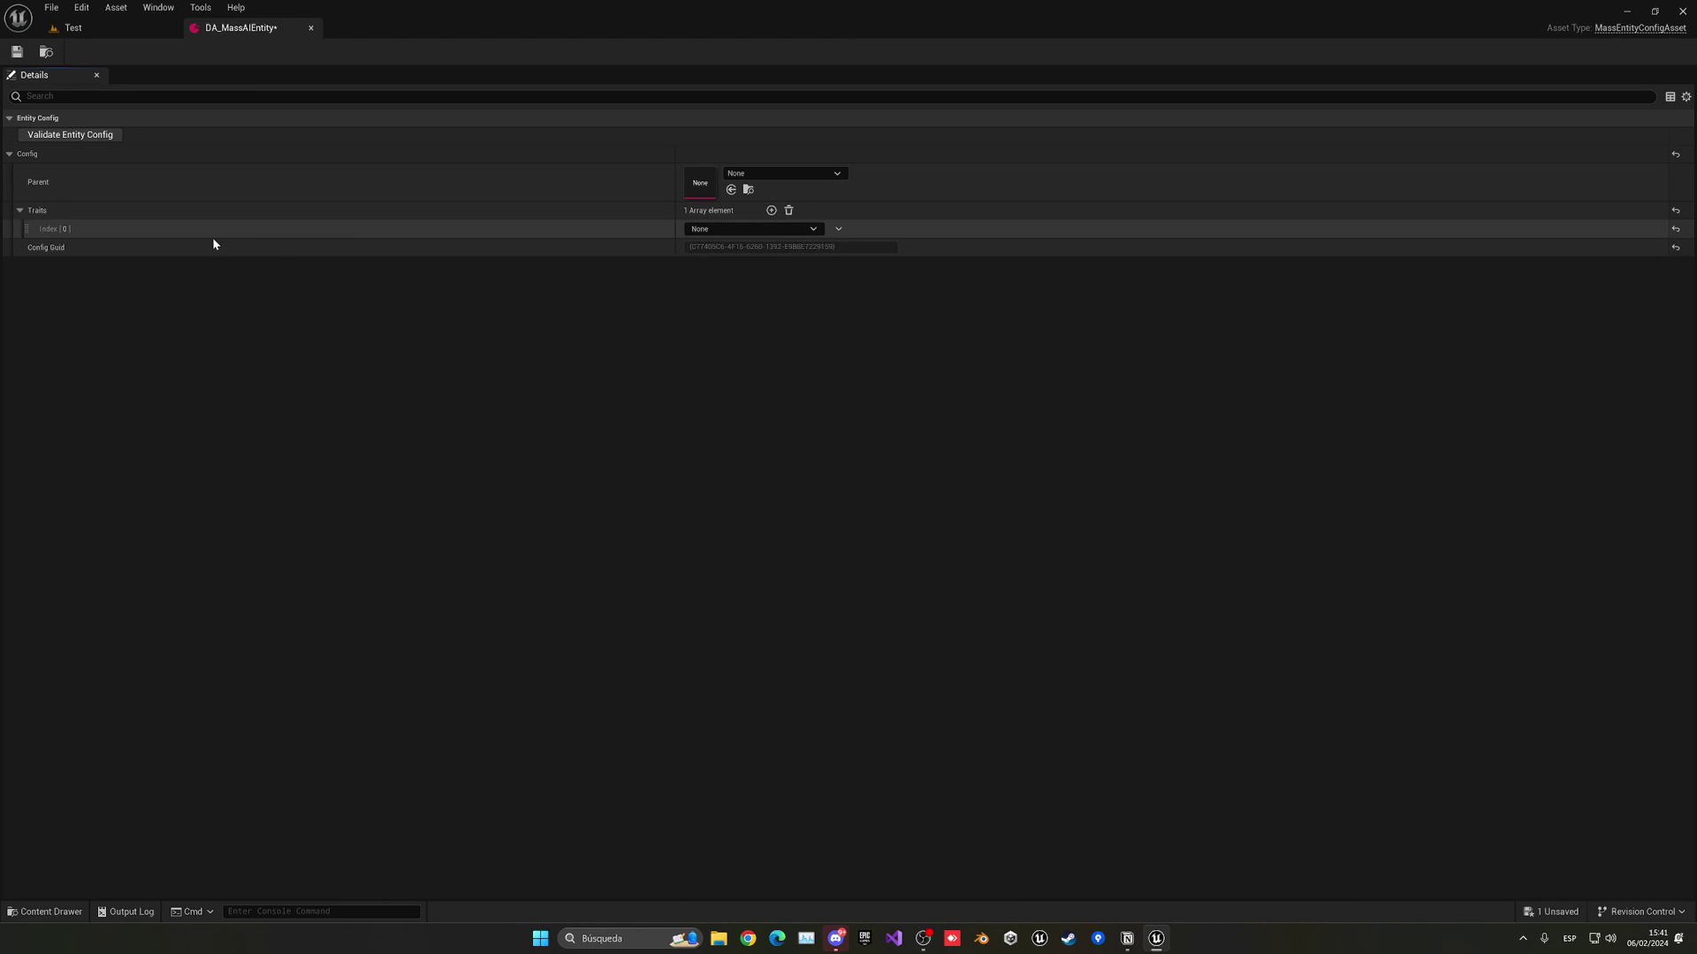
{"action": "left_click", "coordinate": [702, 230]}
{"action": "type", "text": "assort"}
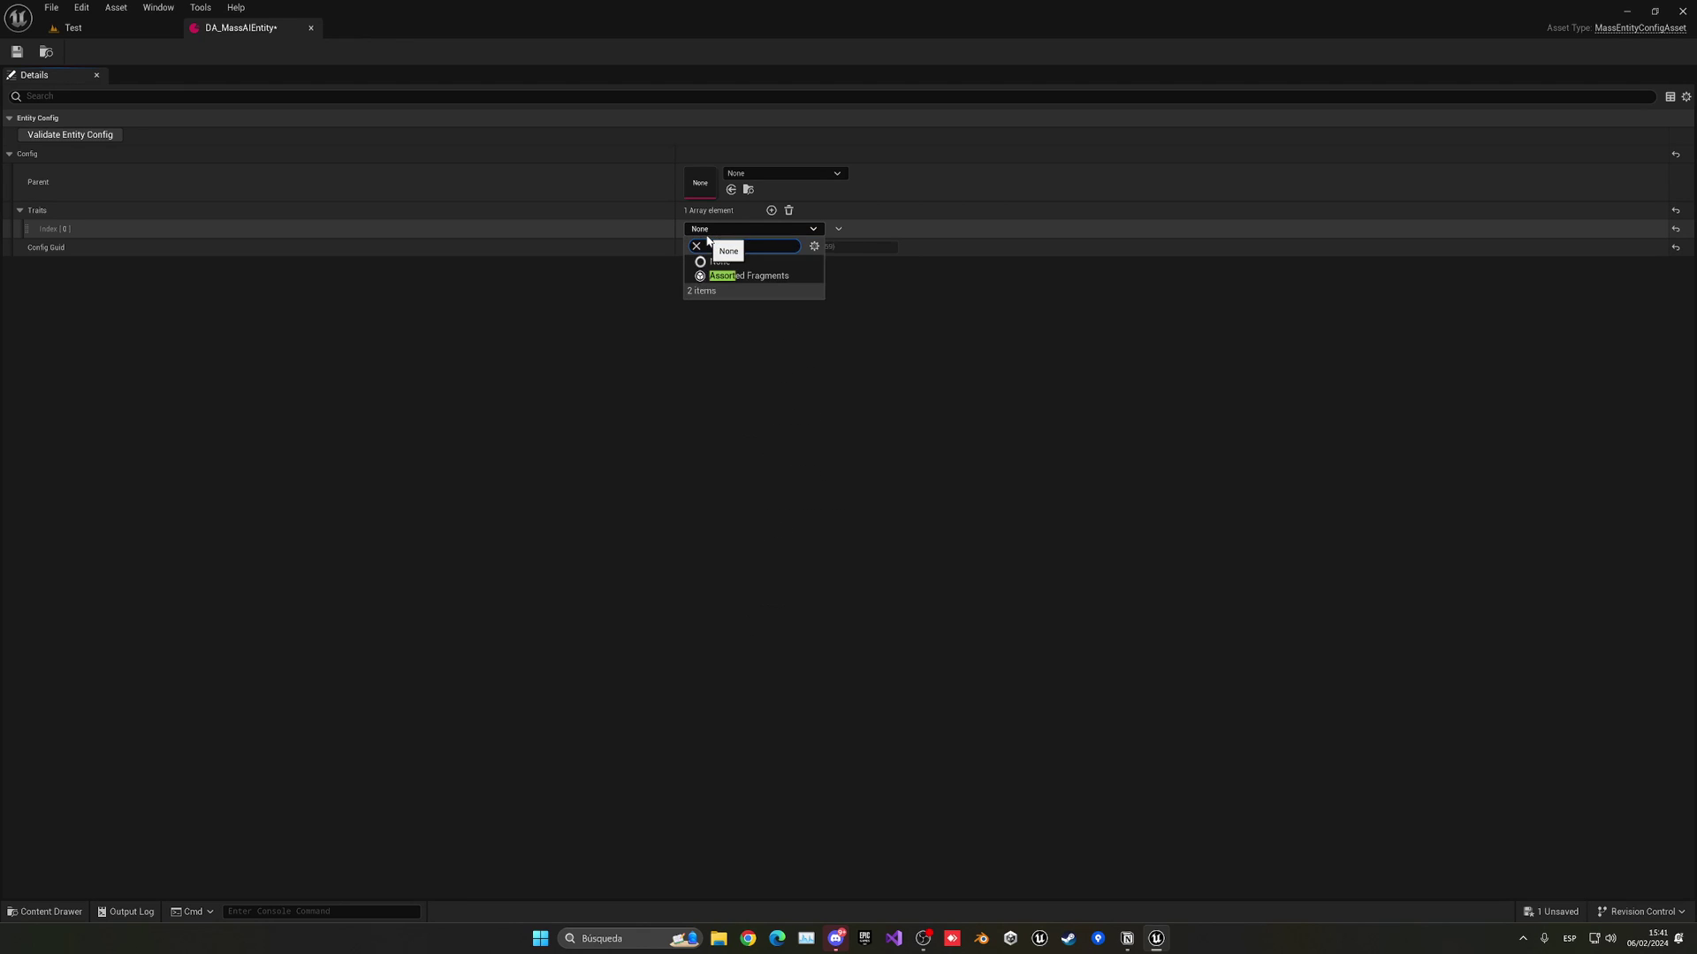
{"action": "left_click", "coordinate": [750, 276]}
{"action": "left_click", "coordinate": [32, 229]}
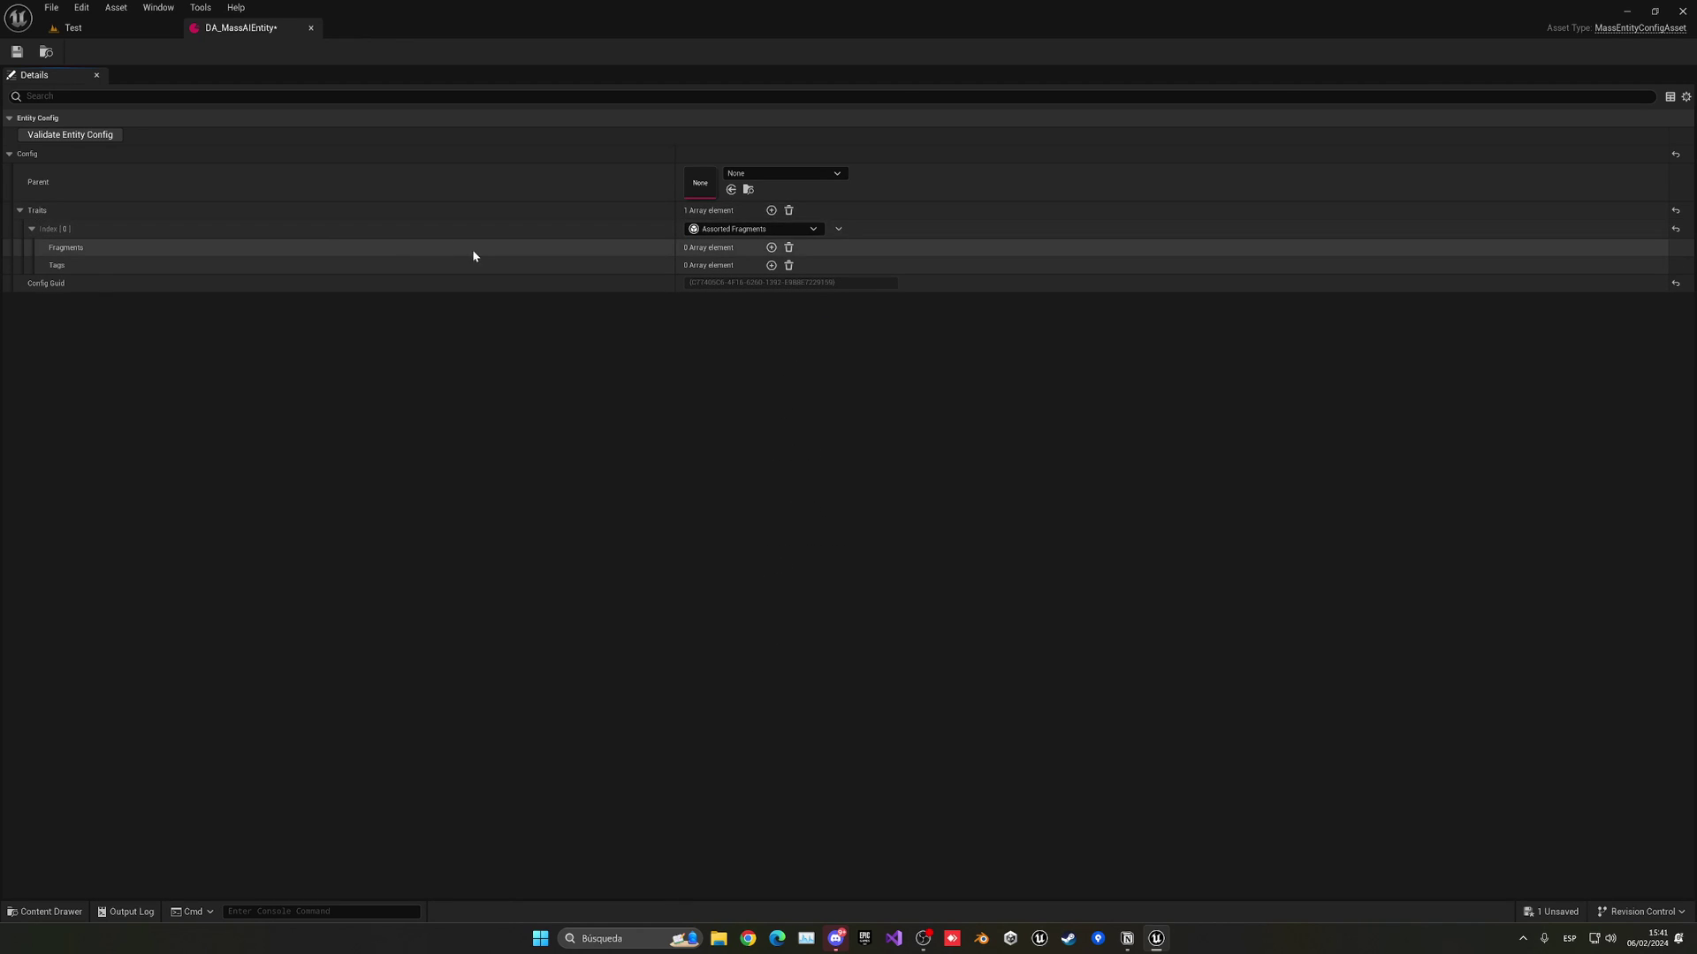
Add Mass Actor Fragment and Transform Fragment as the first two fragments.
{"action": "left_click", "coordinate": [771, 248]}
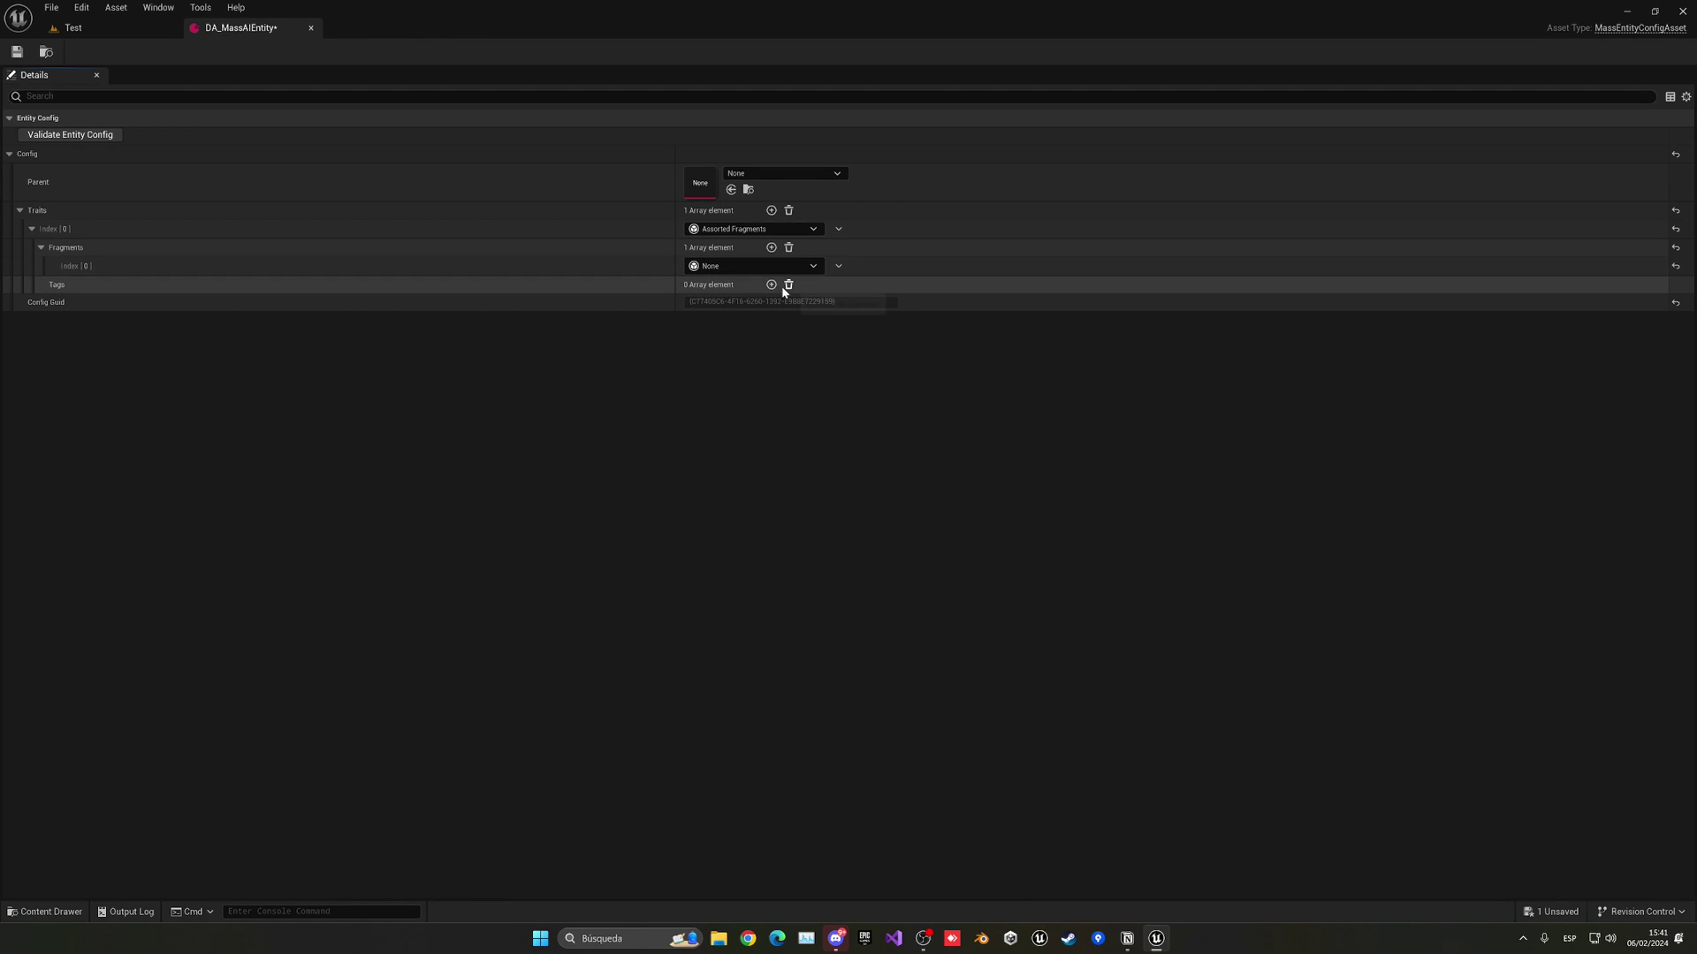
{"action": "left_click", "coordinate": [741, 265]}
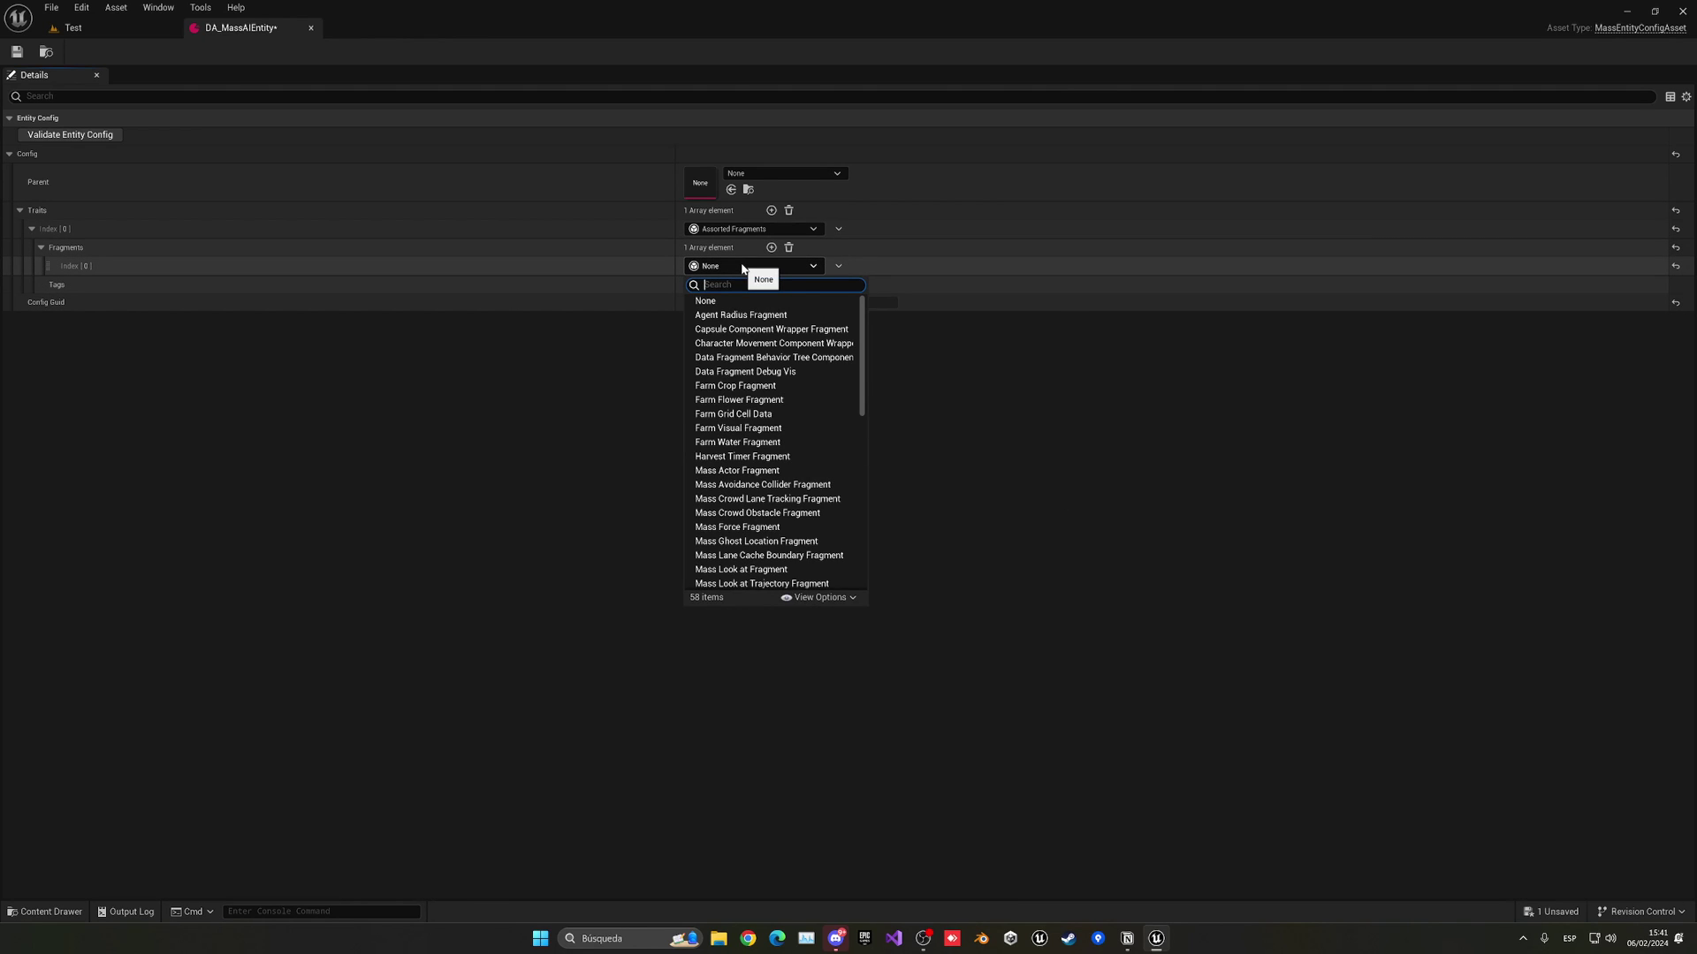
{"action": "type", "text": "mass"}
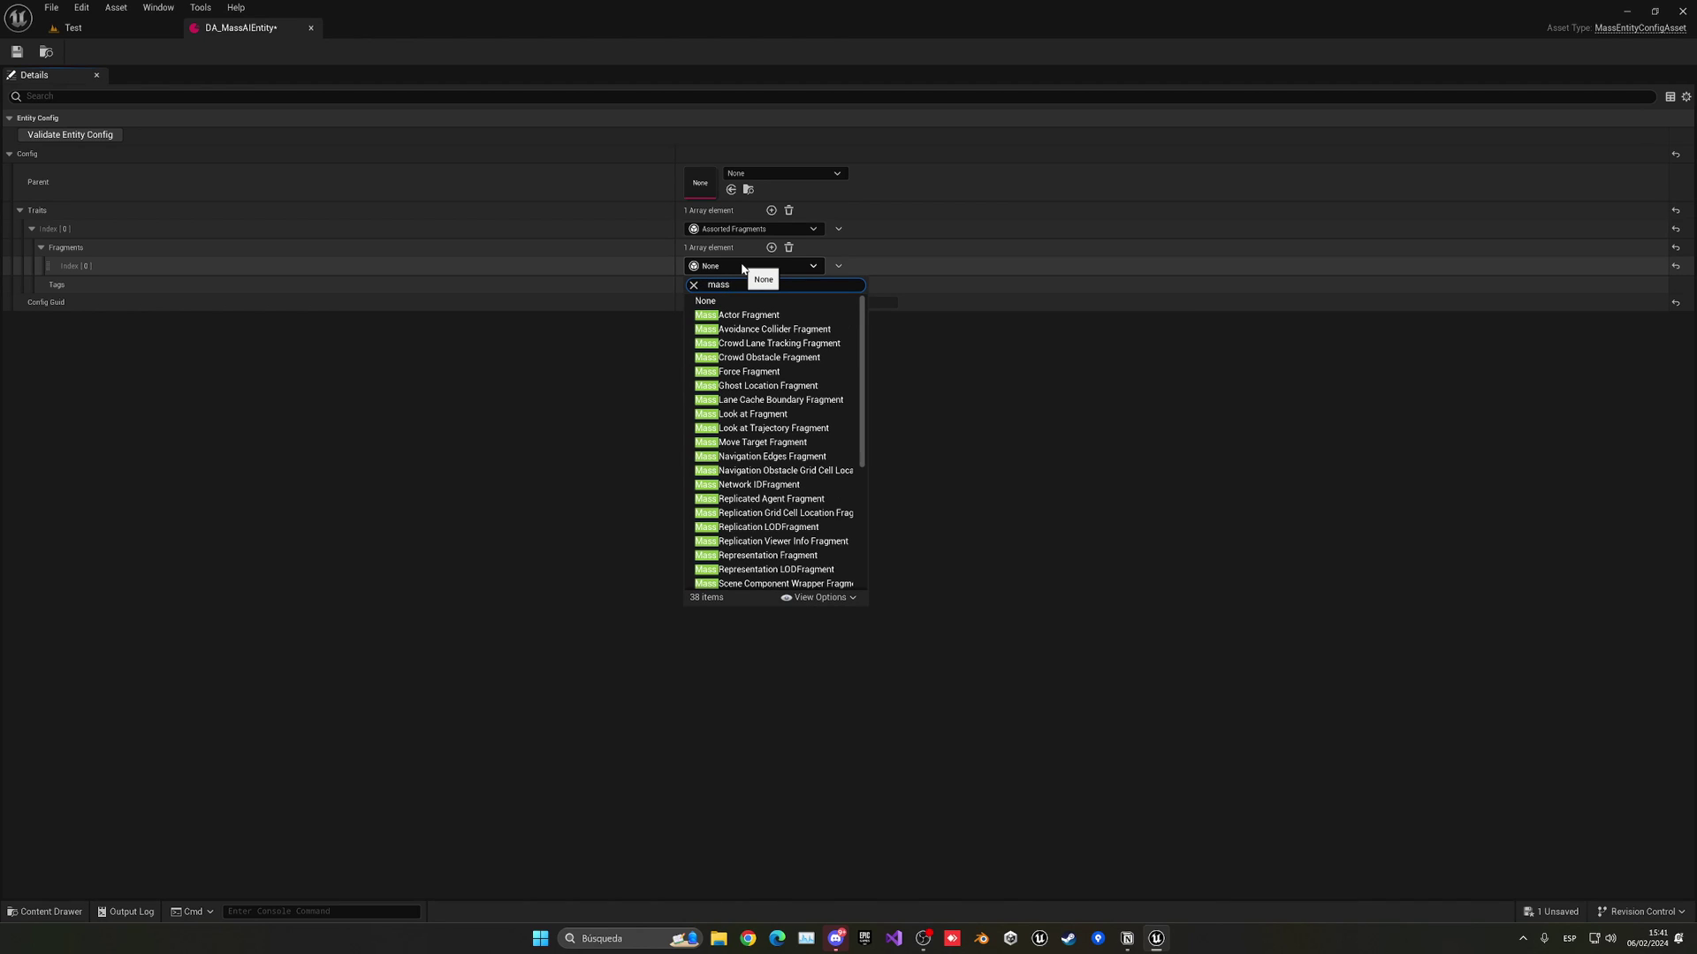
{"action": "left_click", "coordinate": [757, 317]}
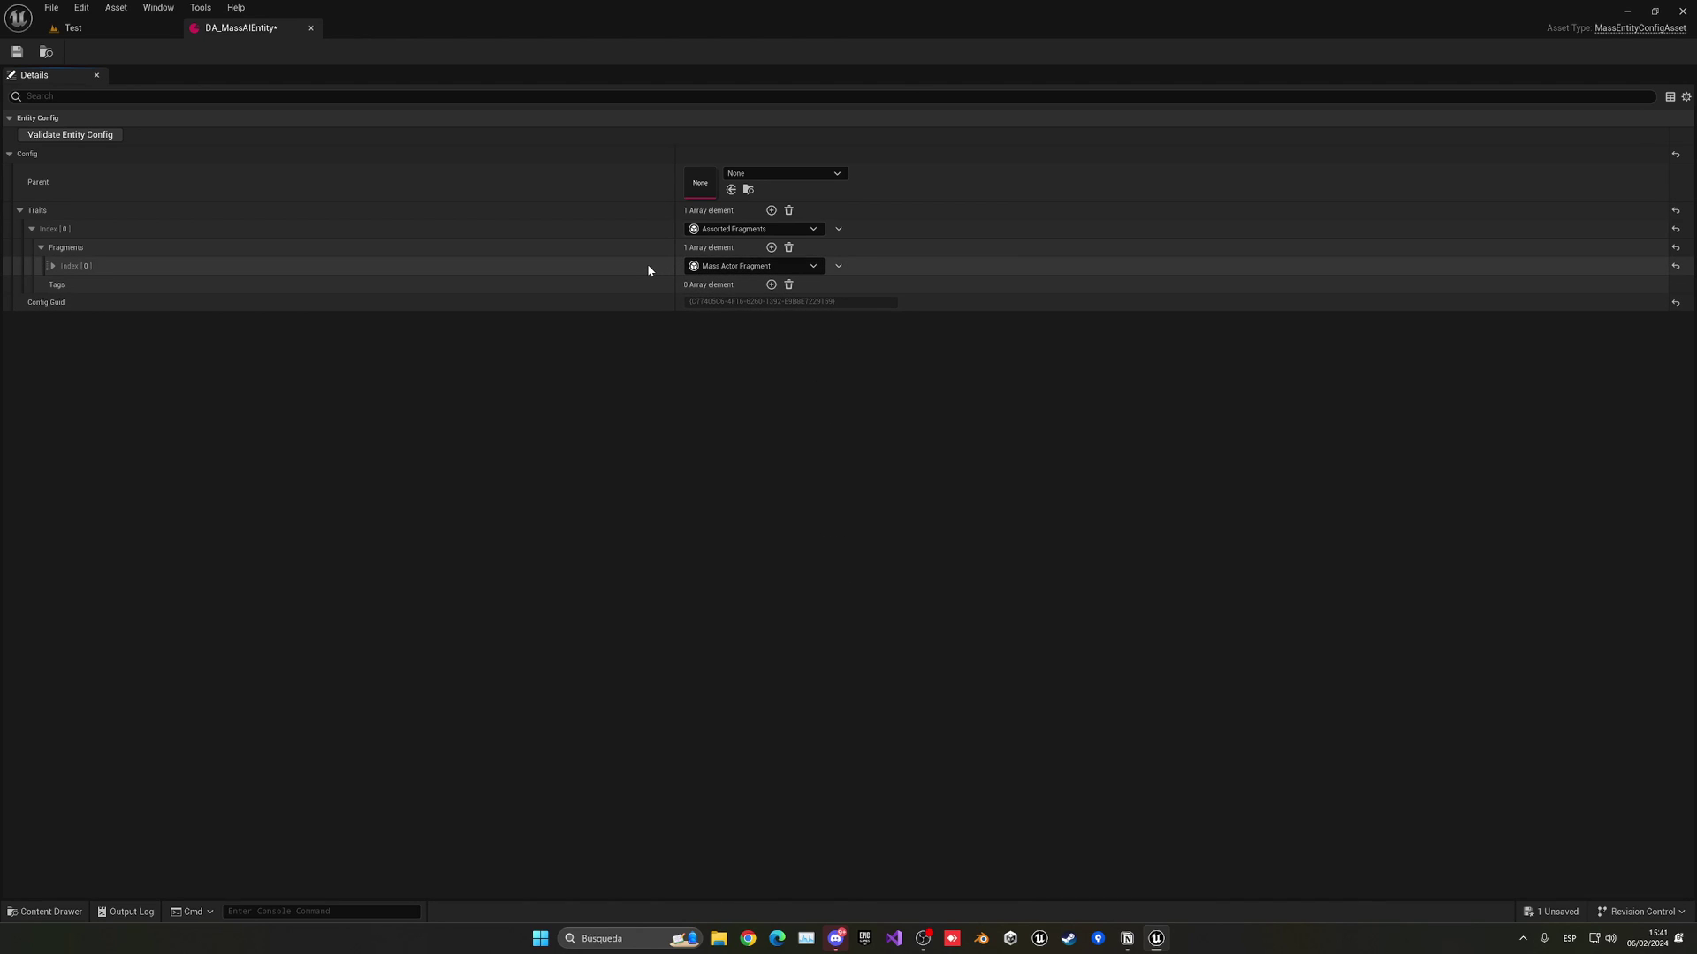
{"action": "left_click", "coordinate": [771, 247]}
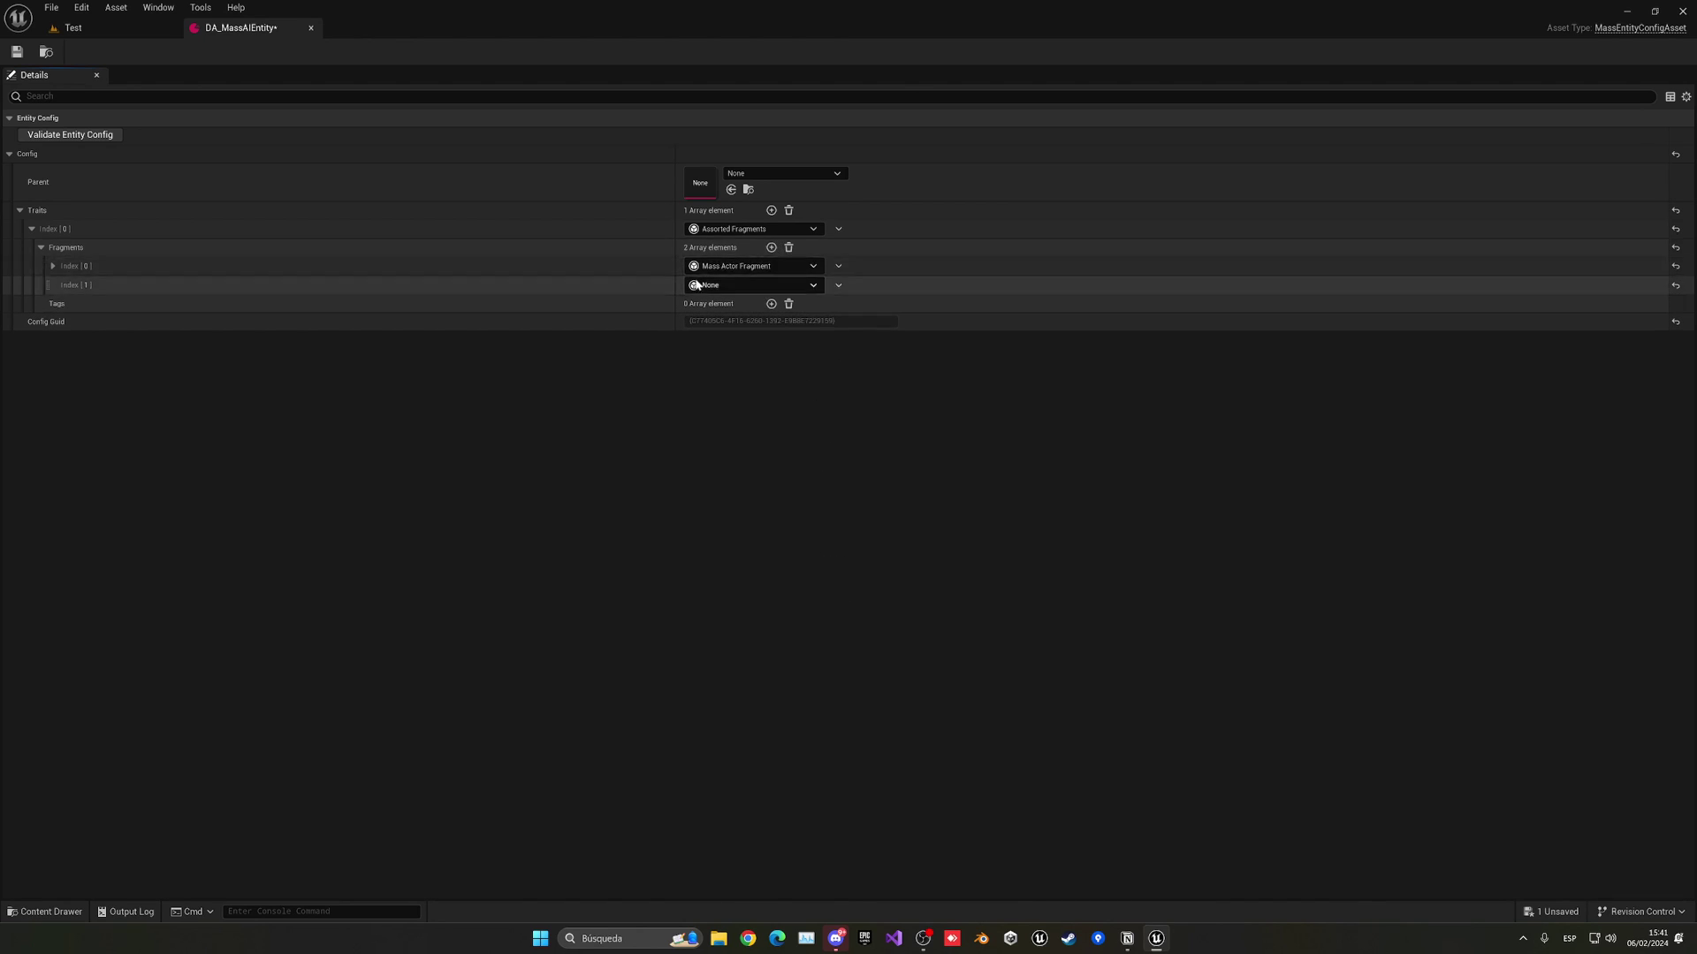
{"action": "left_click", "coordinate": [708, 286]}
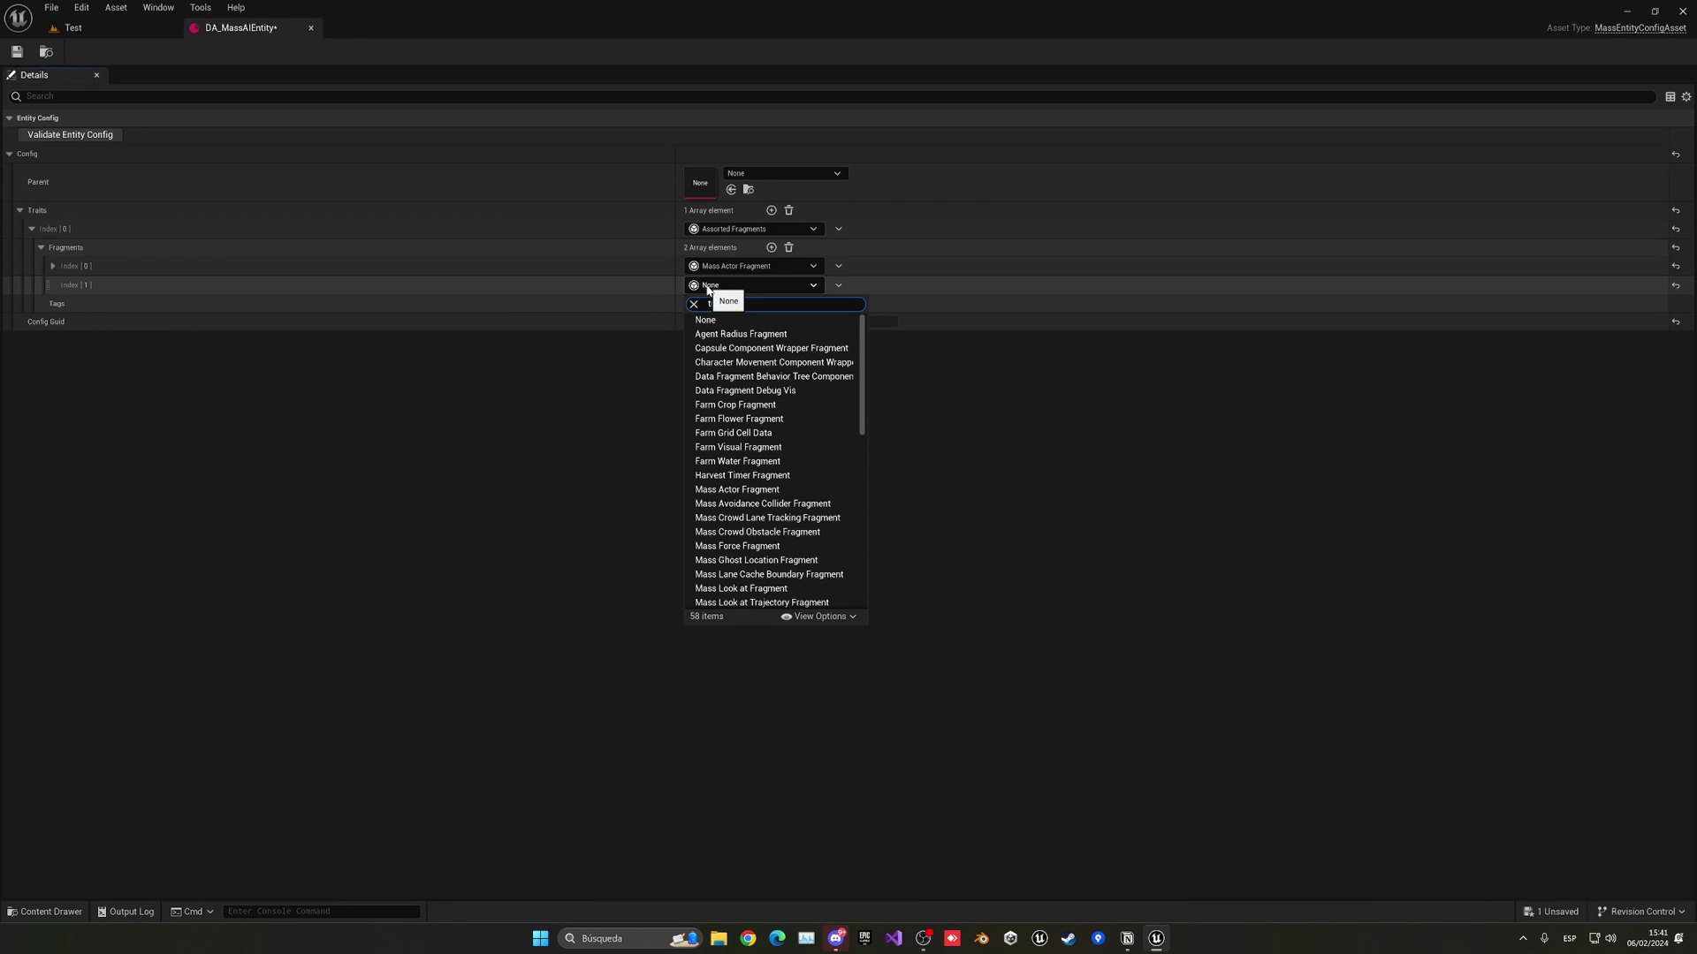
{"action": "type", "text": "trans"}
{"action": "left_click", "coordinate": [741, 333]}
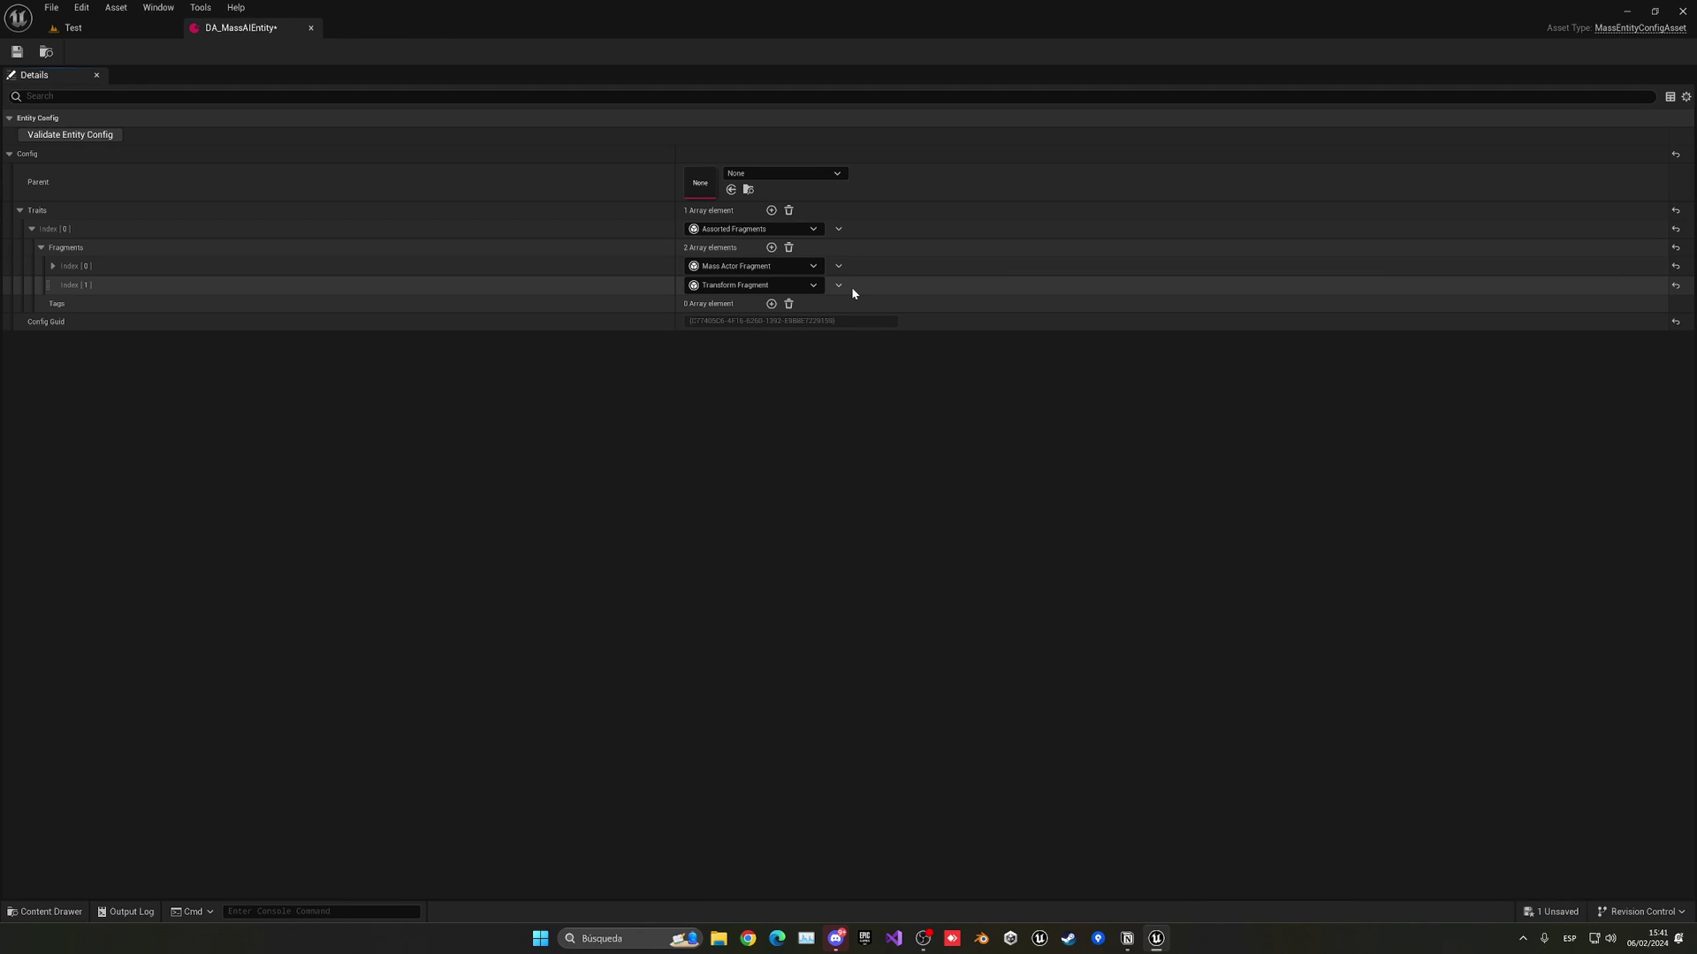
Add Agent Radius Fragment and Mass Viewer Info Fragment as the third and fourth fragments.
{"action": "left_click", "coordinate": [770, 248]}
{"action": "left_click", "coordinate": [744, 304]}
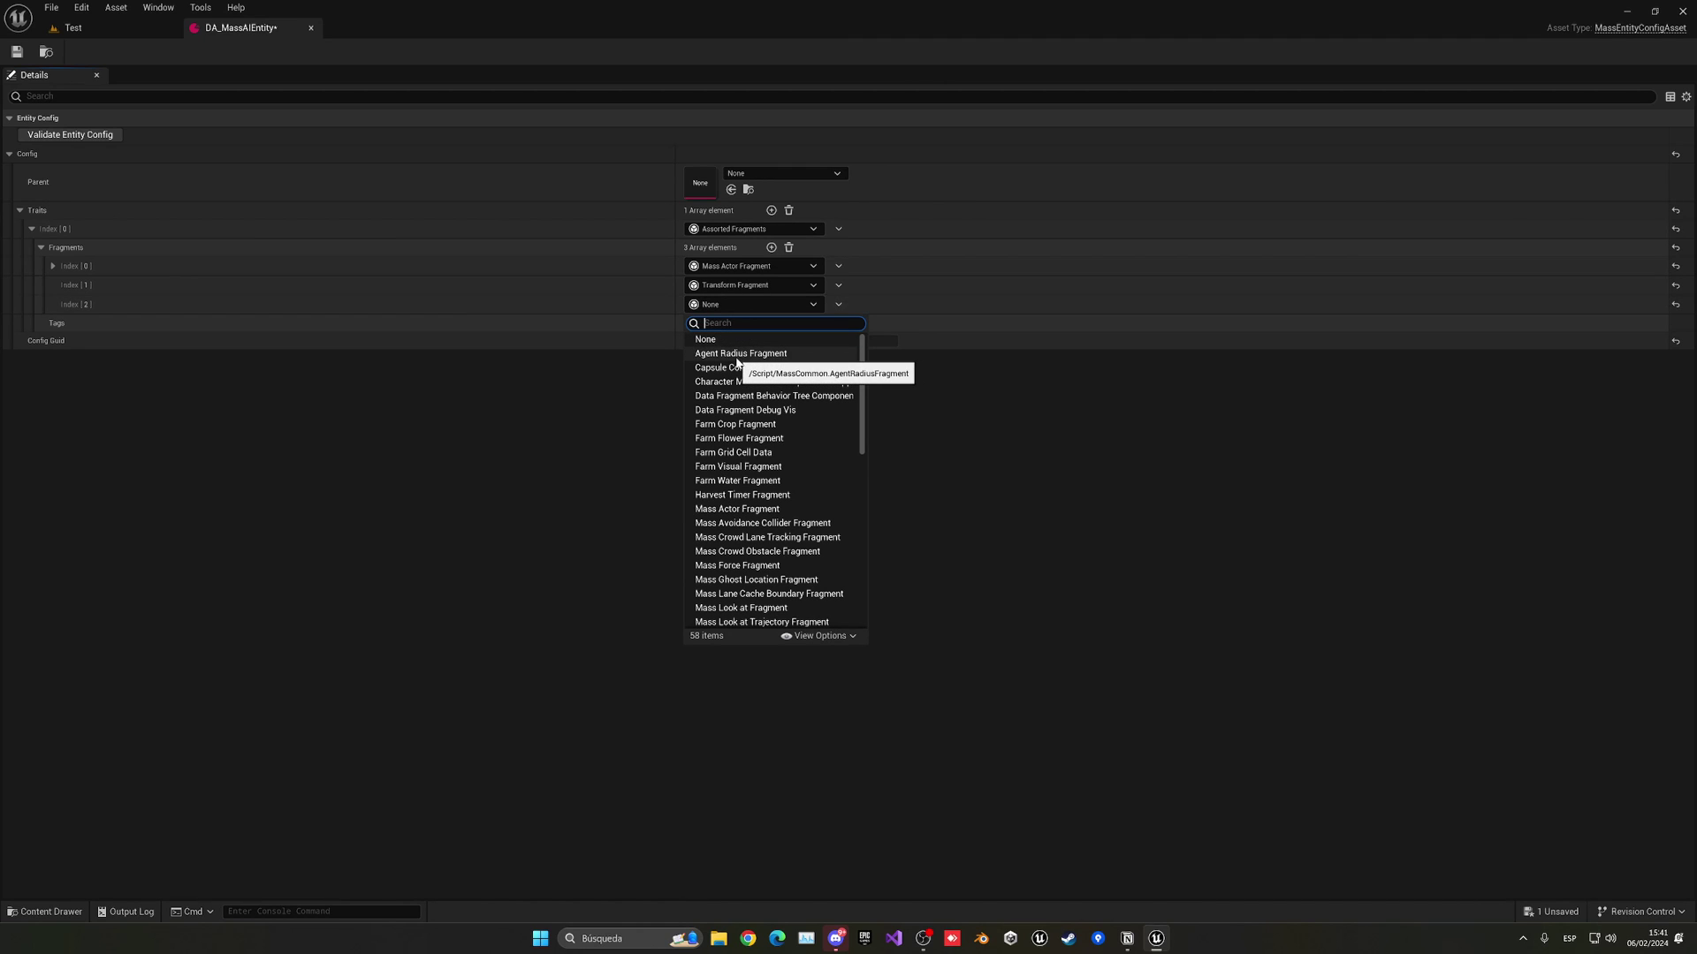
{"action": "left_click", "coordinate": [743, 353]}
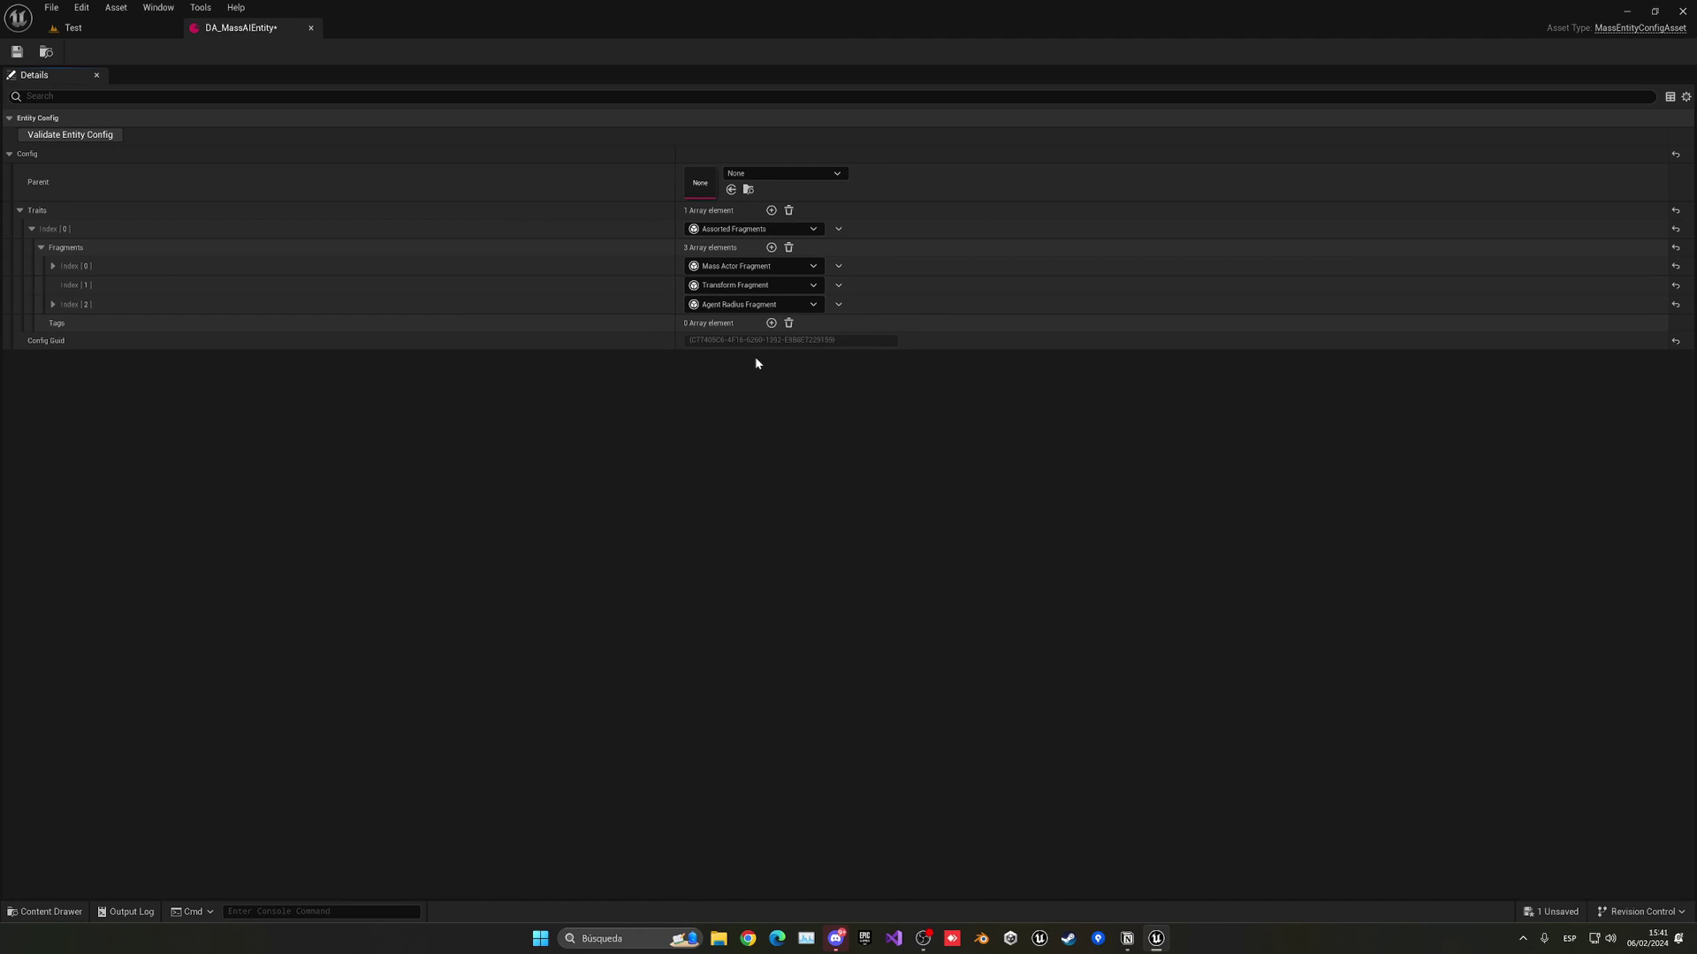
{"action": "left_click", "coordinate": [53, 304]}
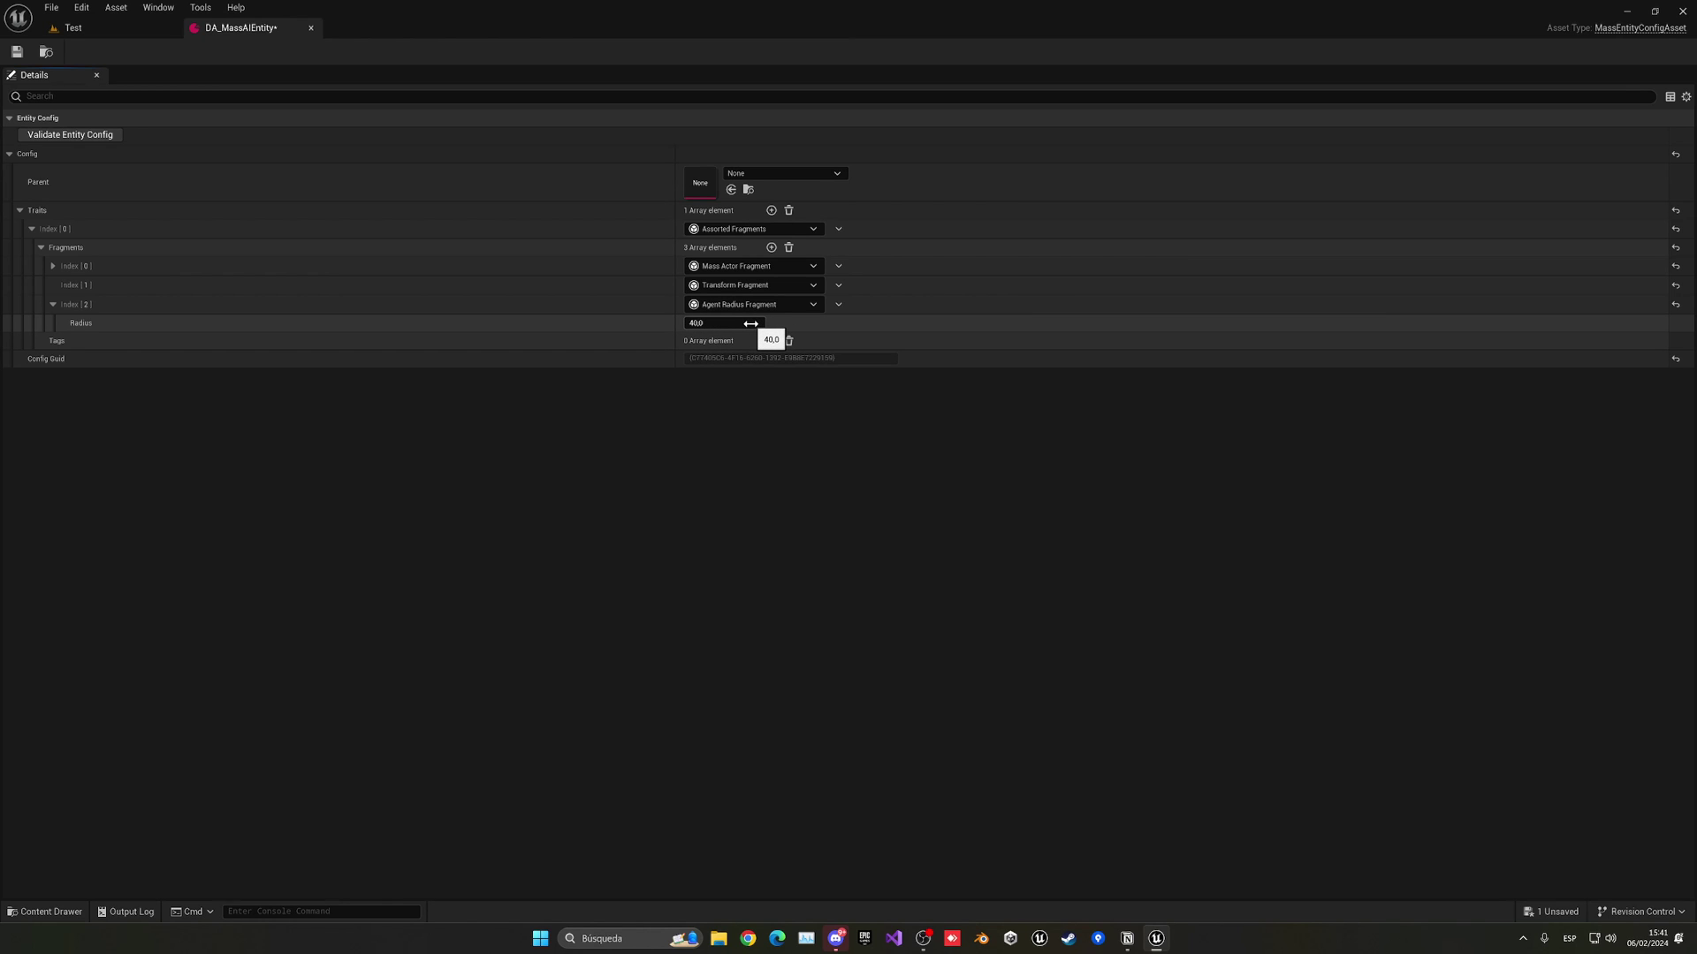
{"action": "left_click", "coordinate": [53, 304]}
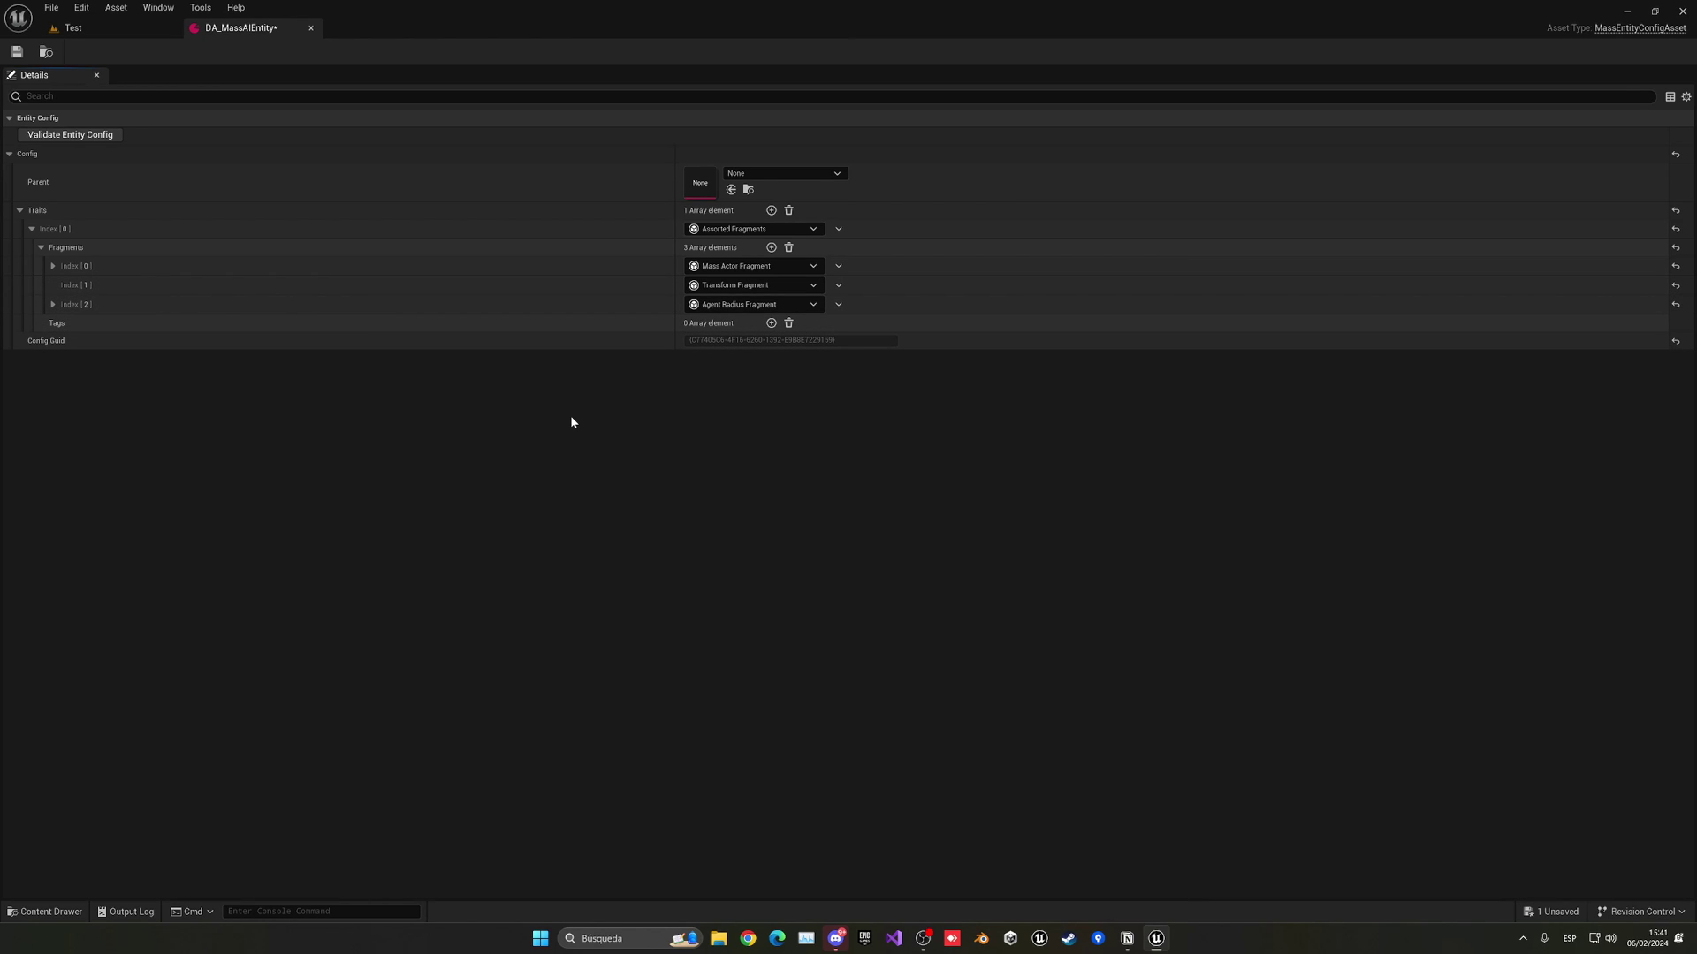
{"action": "left_click", "coordinate": [771, 247]}
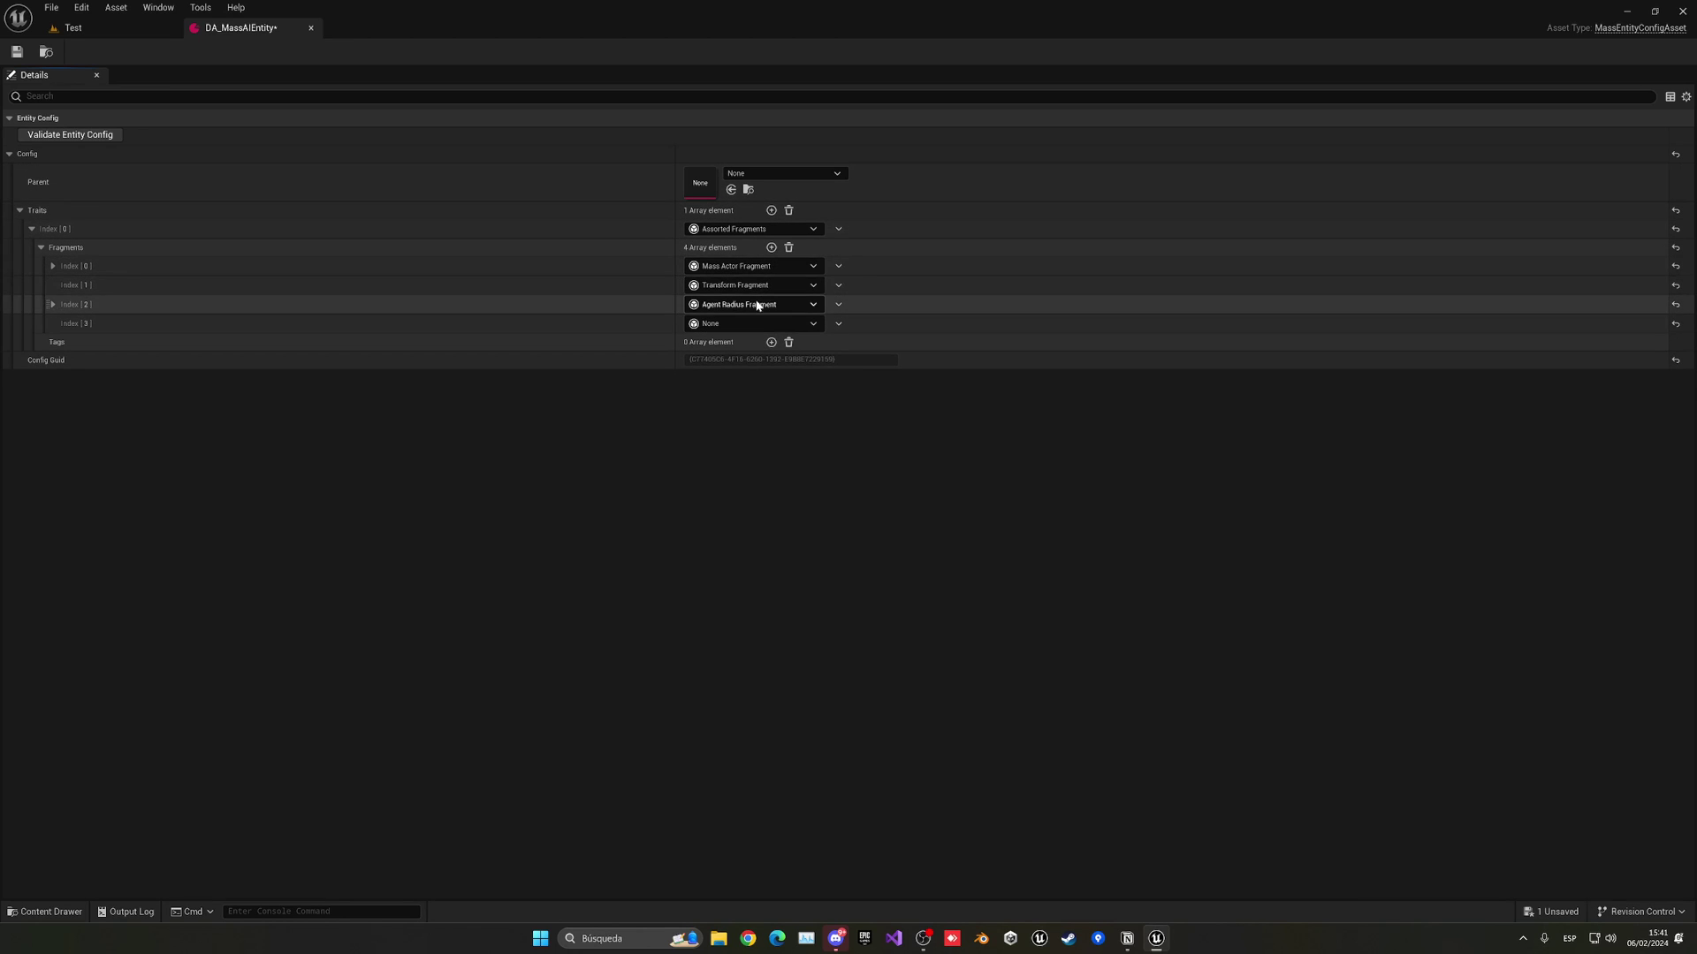
{"action": "left_click", "coordinate": [741, 324]}
{"action": "type", "text": "mass"}
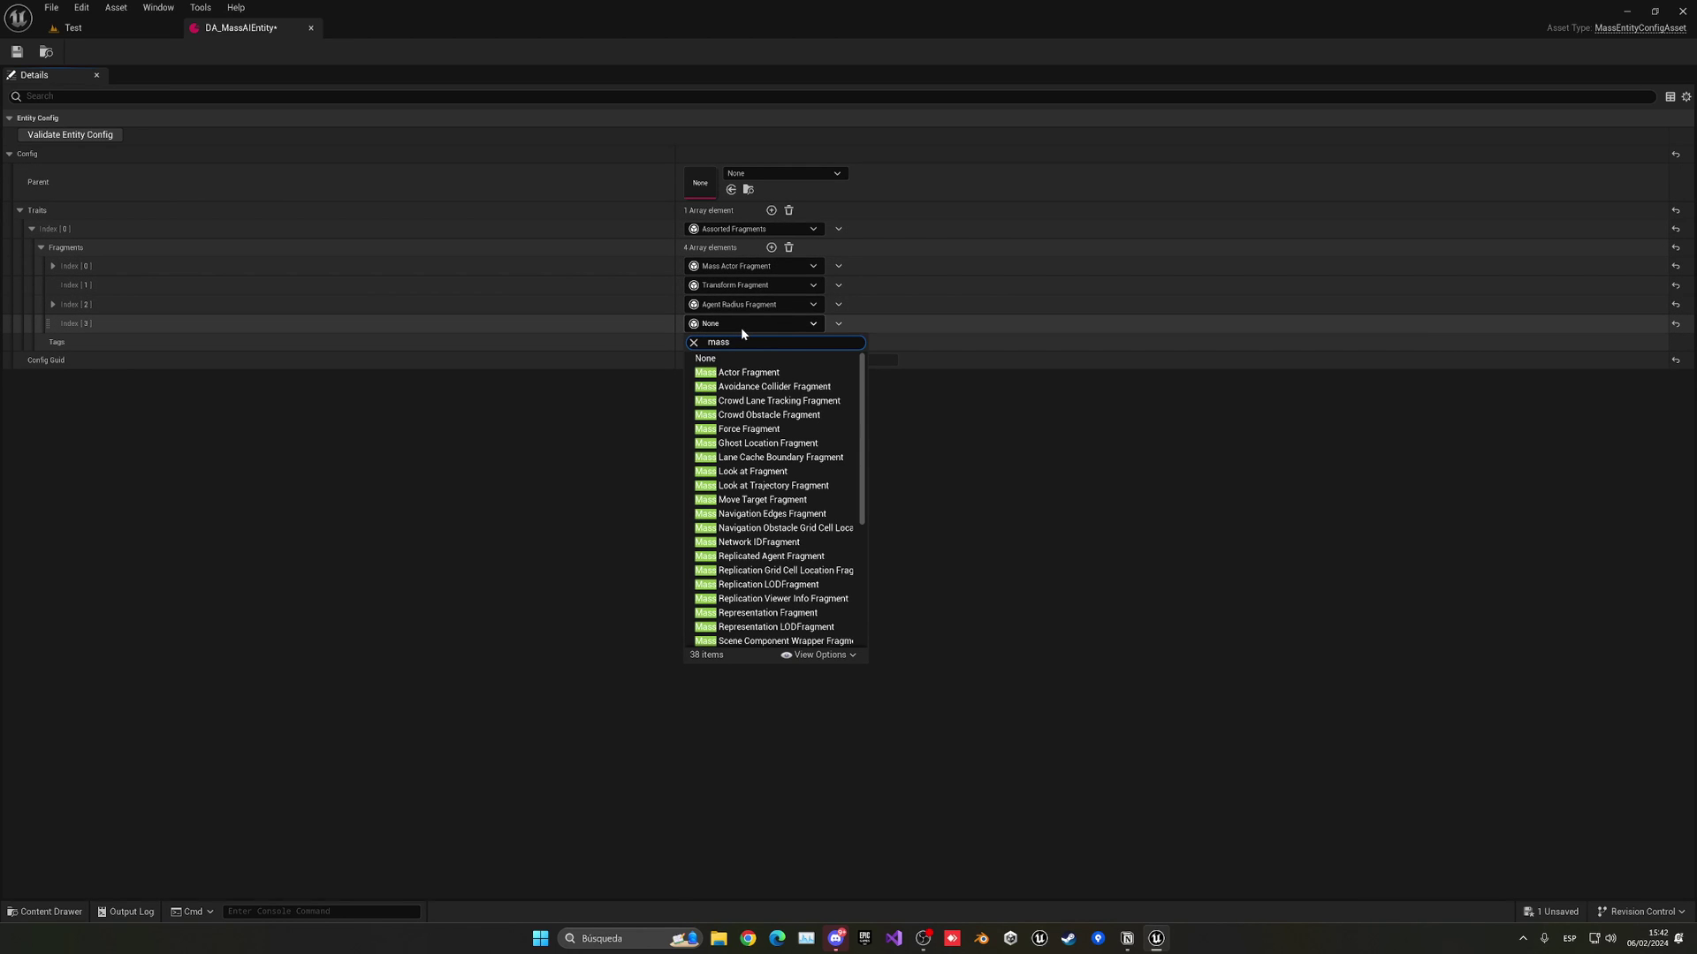
{"action": "type", "text": " vi"}
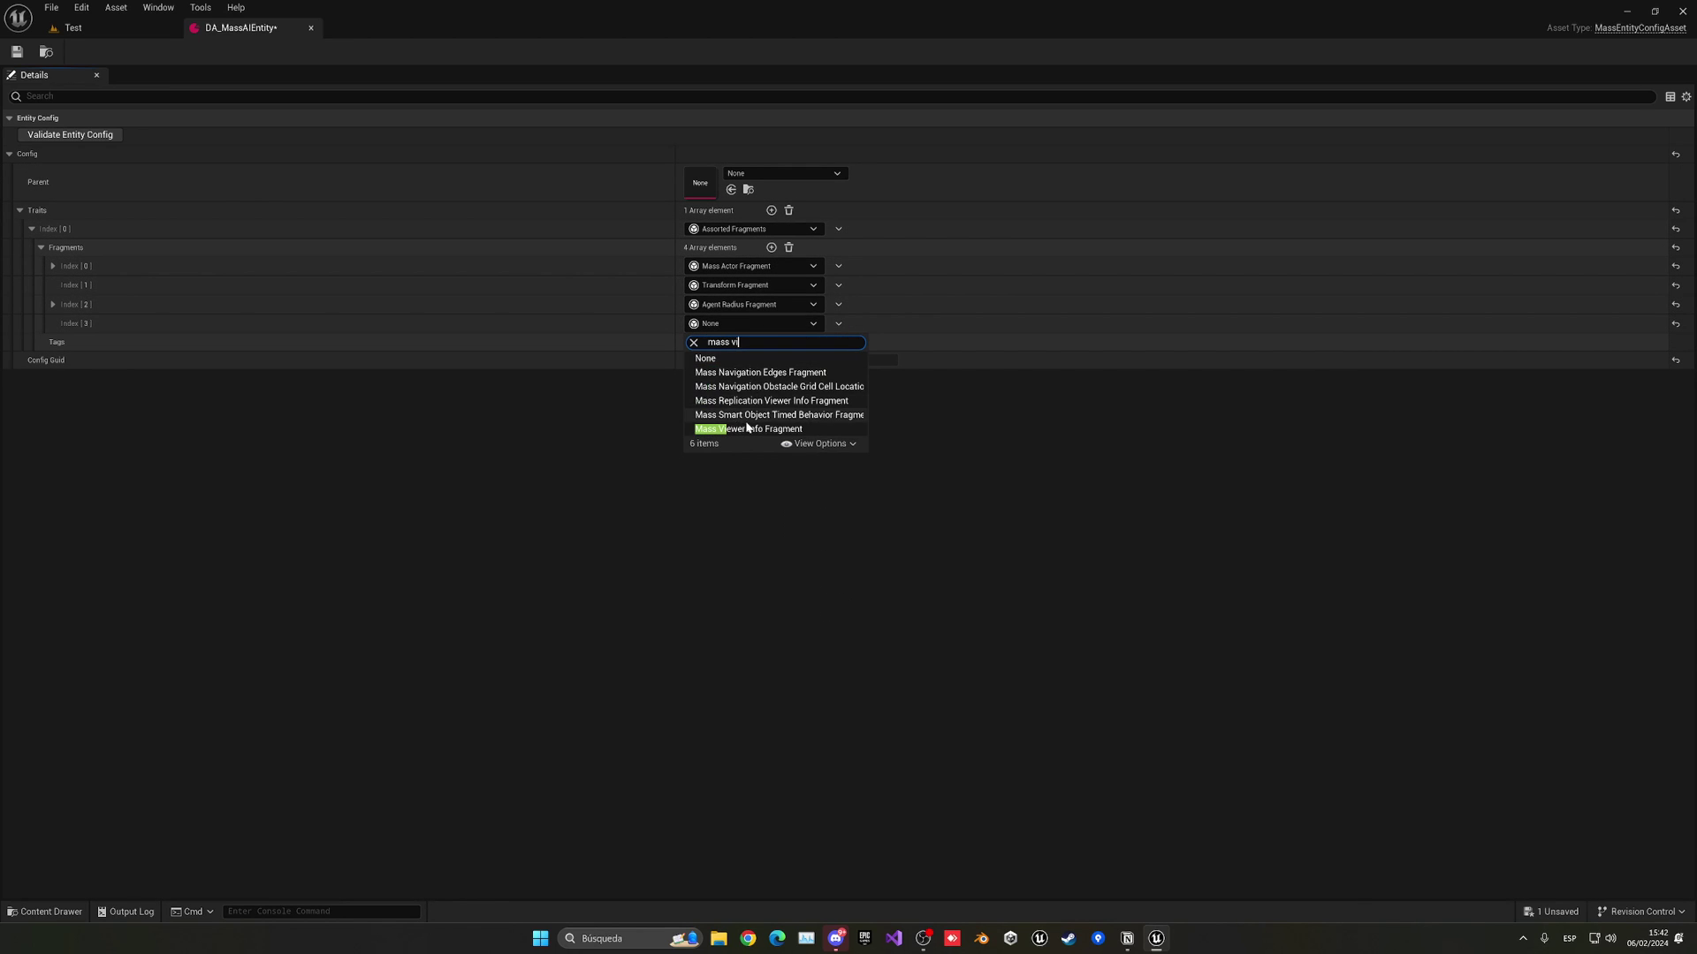
{"action": "left_click", "coordinate": [748, 428]}
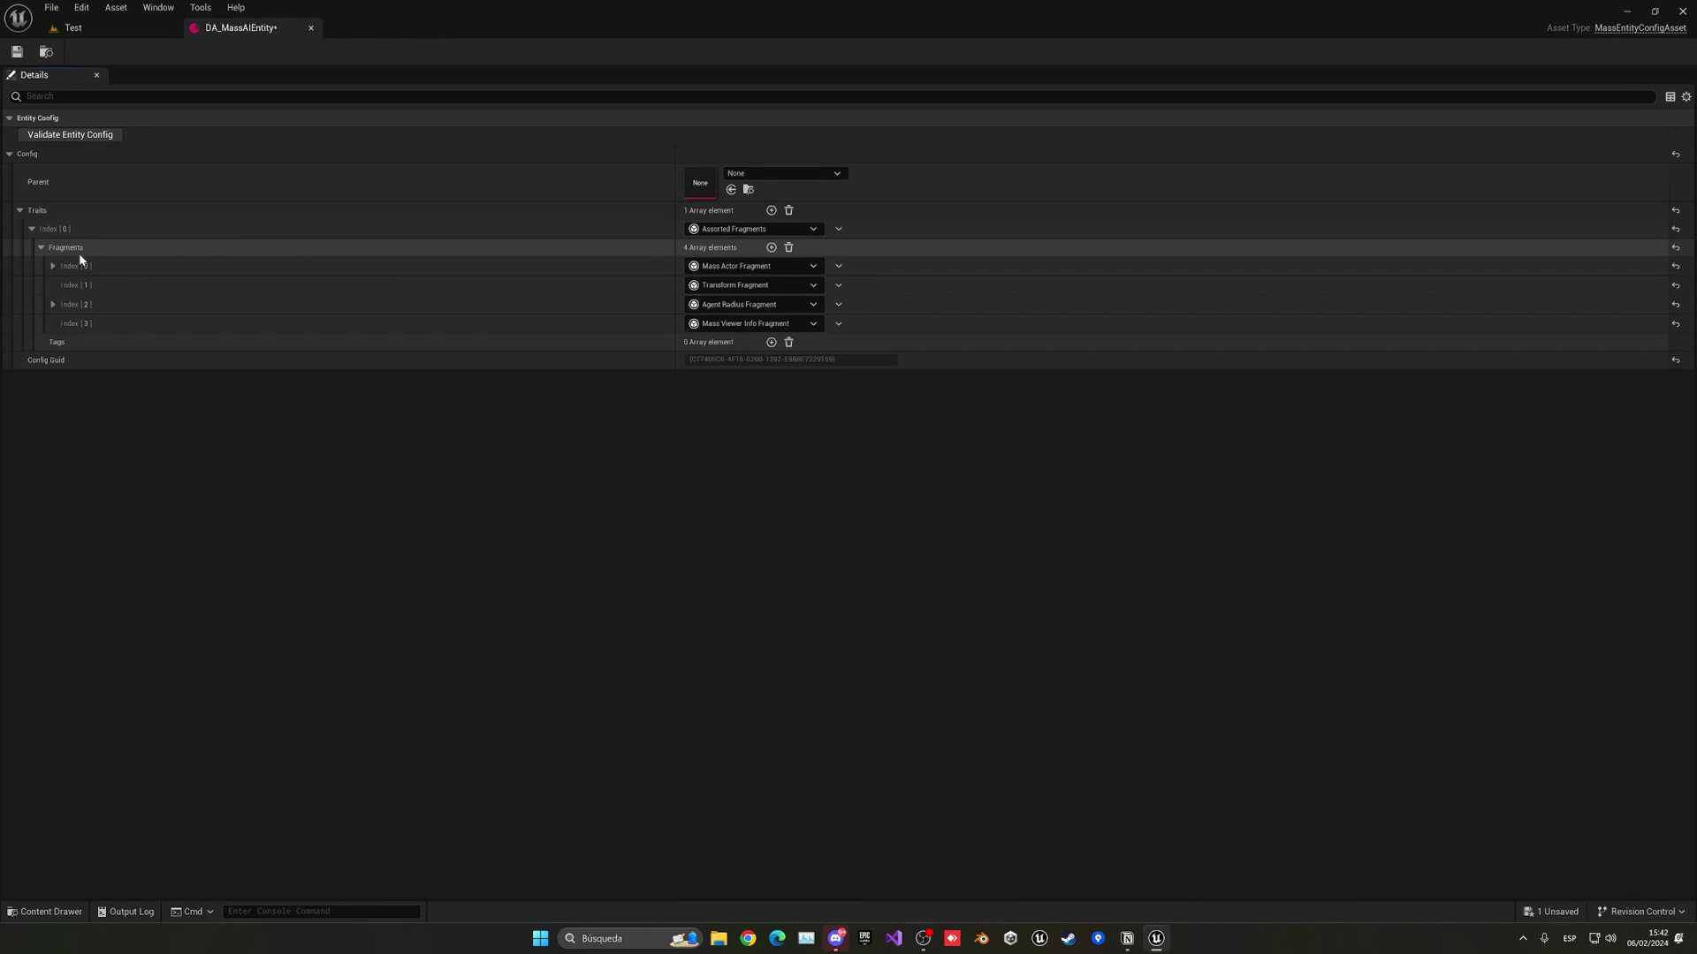
{"action": "left_click", "coordinate": [40, 249]}
{"action": "left_click", "coordinate": [40, 249]}
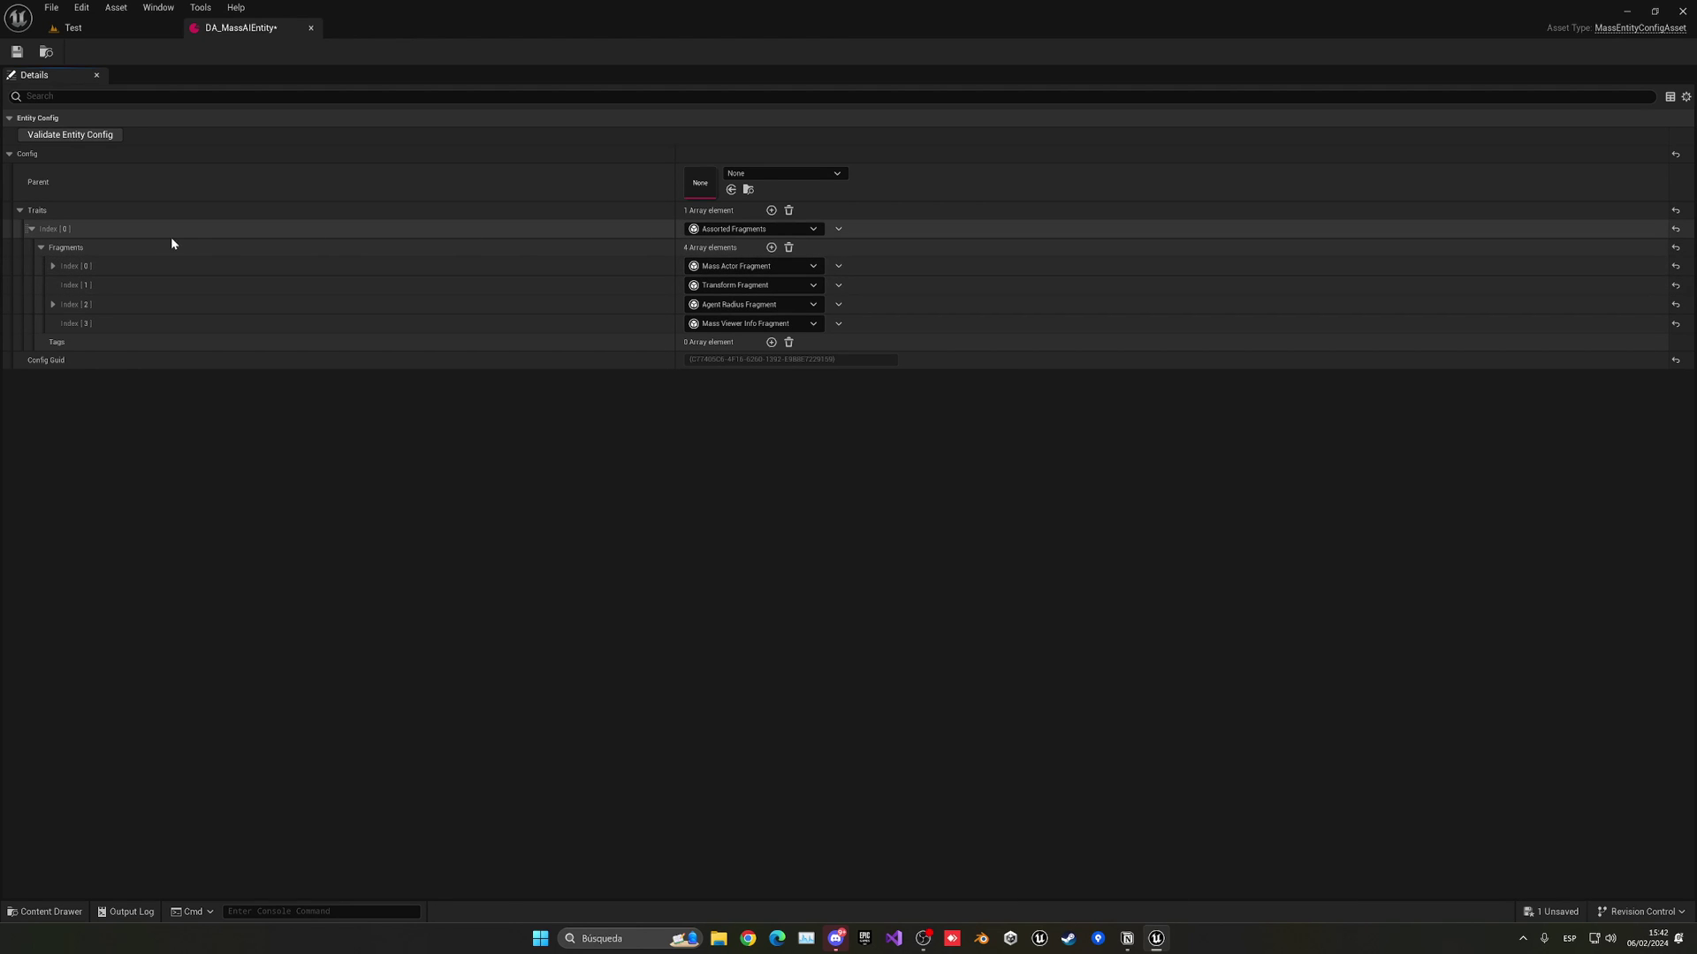
Add an Agent Capsule Collision Sync trait with Sync Transform unchecked and direction Actor to Mass.
{"action": "left_click", "coordinate": [32, 229]}
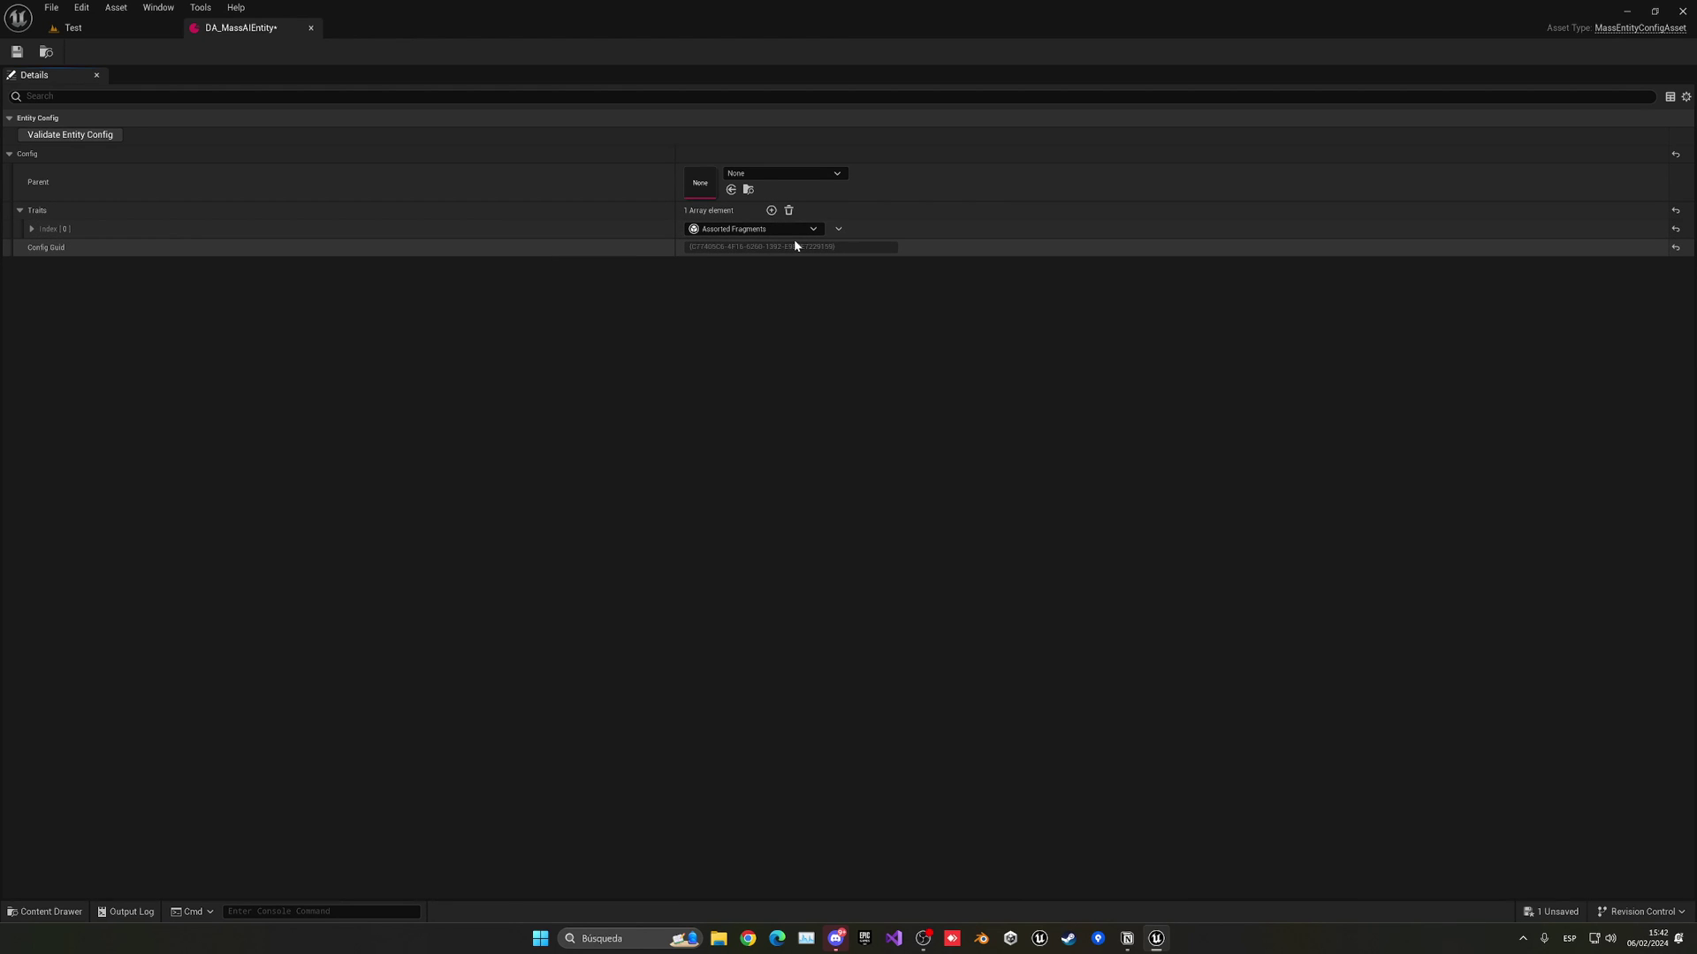
{"action": "left_click", "coordinate": [771, 210]}
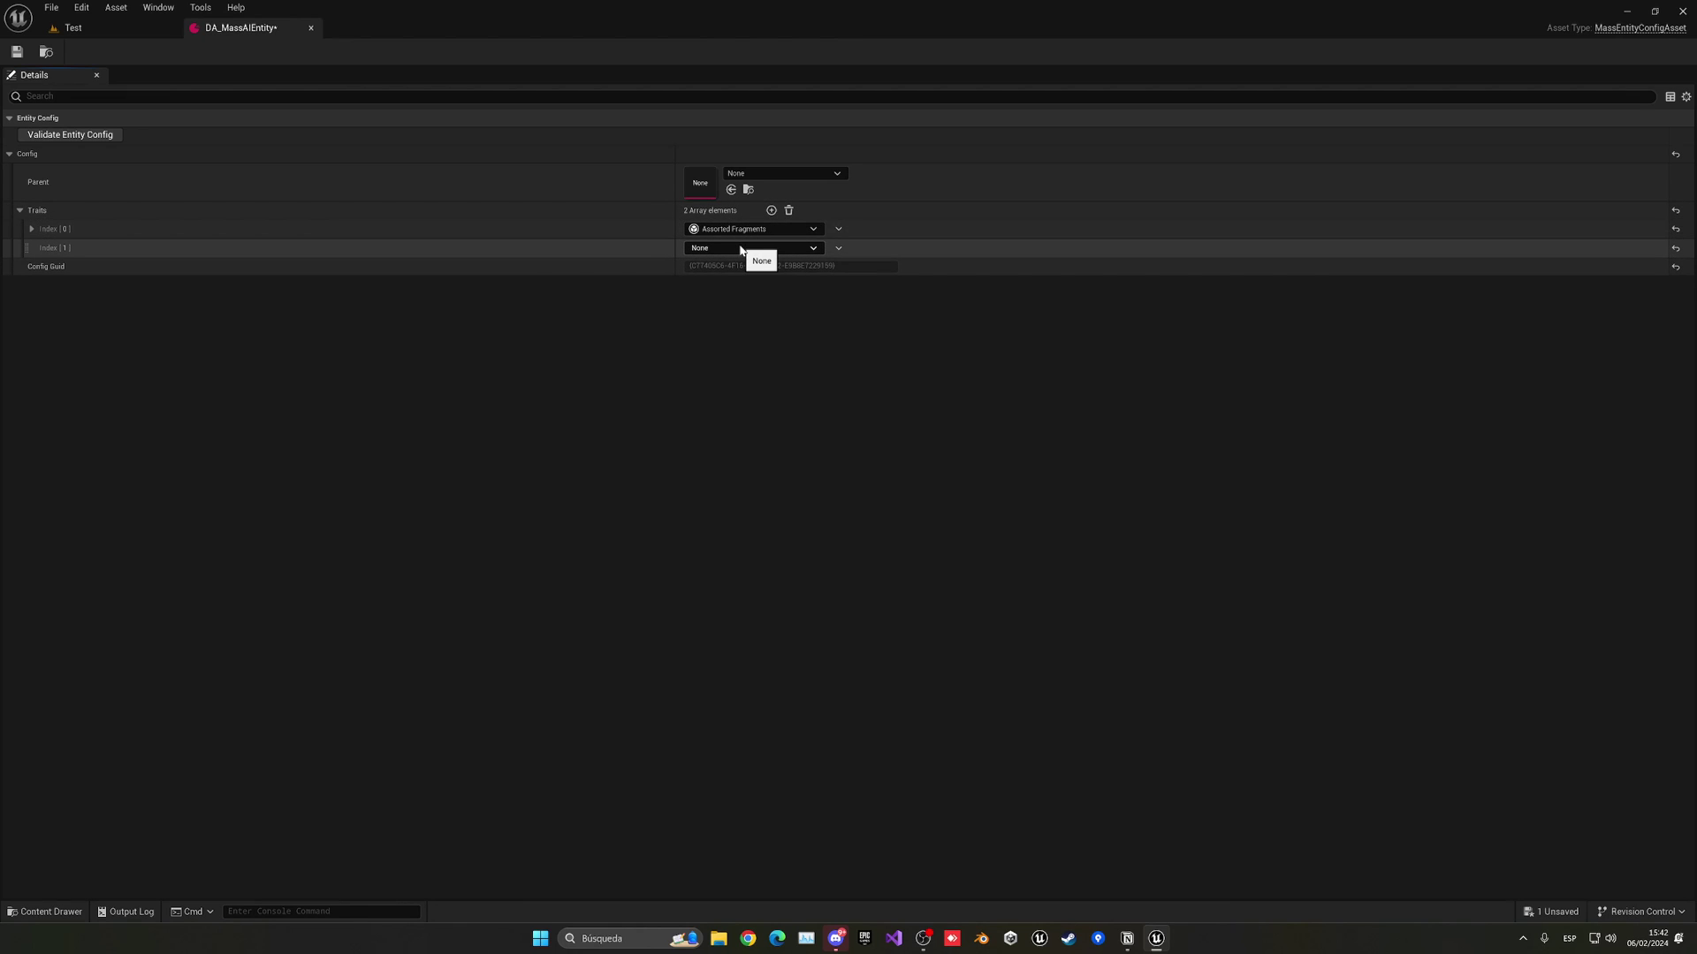
{"action": "left_click", "coordinate": [741, 250]}
{"action": "type", "text": "coll"}
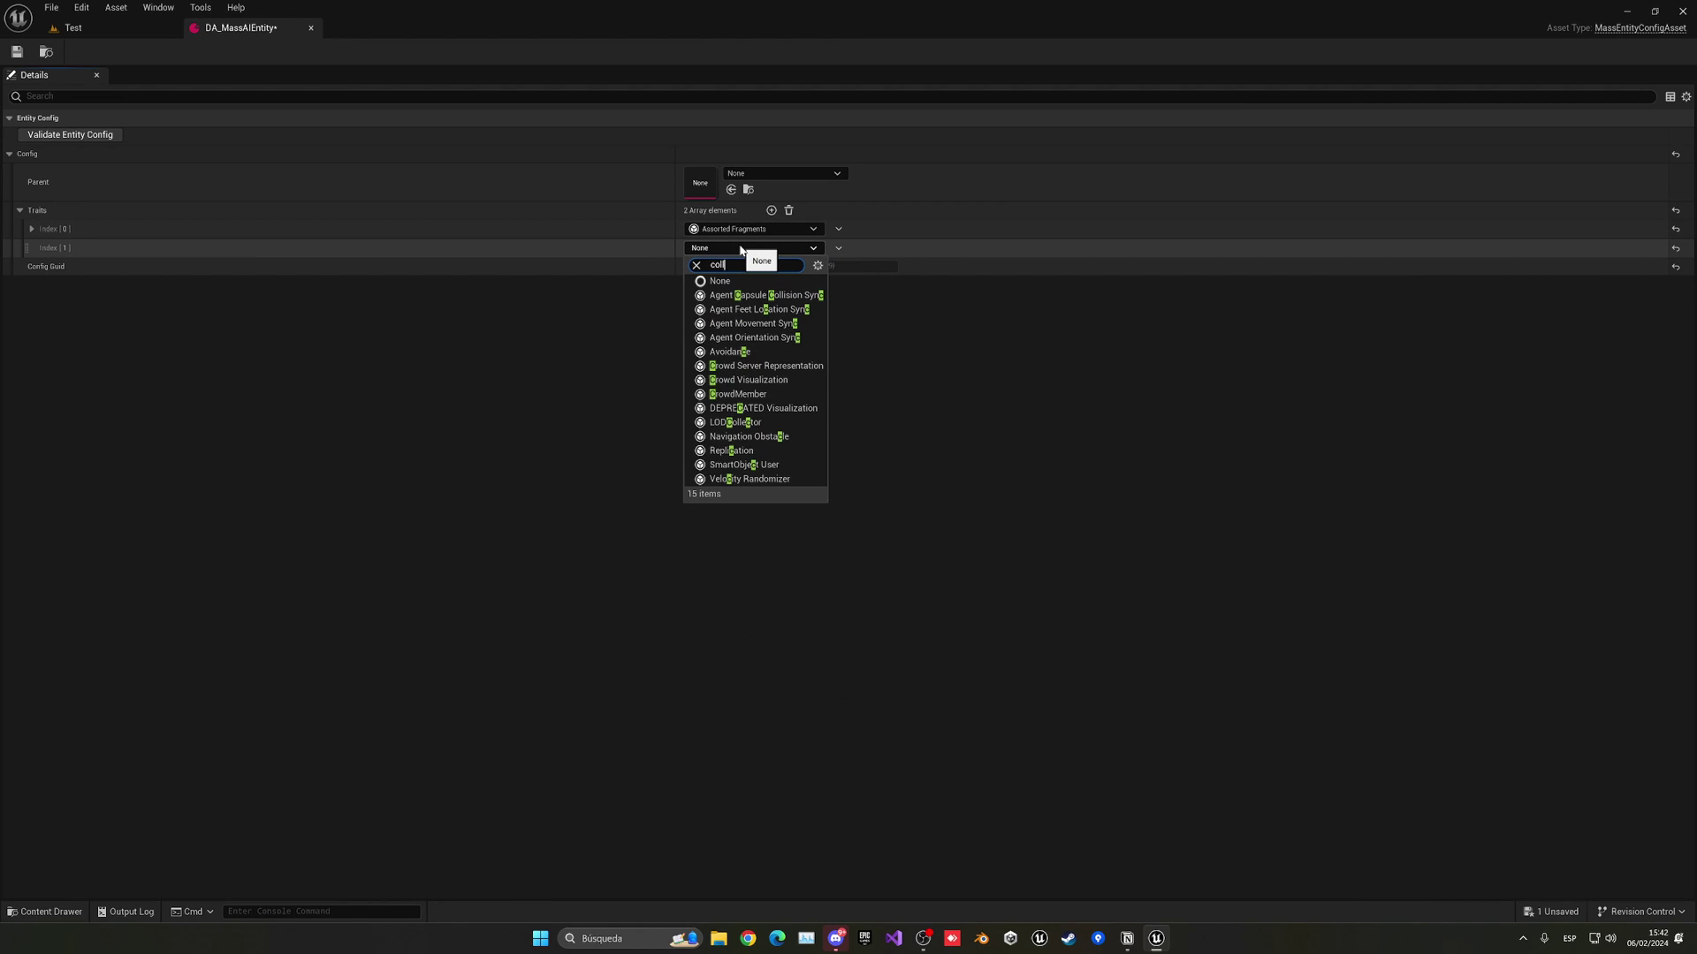
{"action": "left_click", "coordinate": [733, 295]}
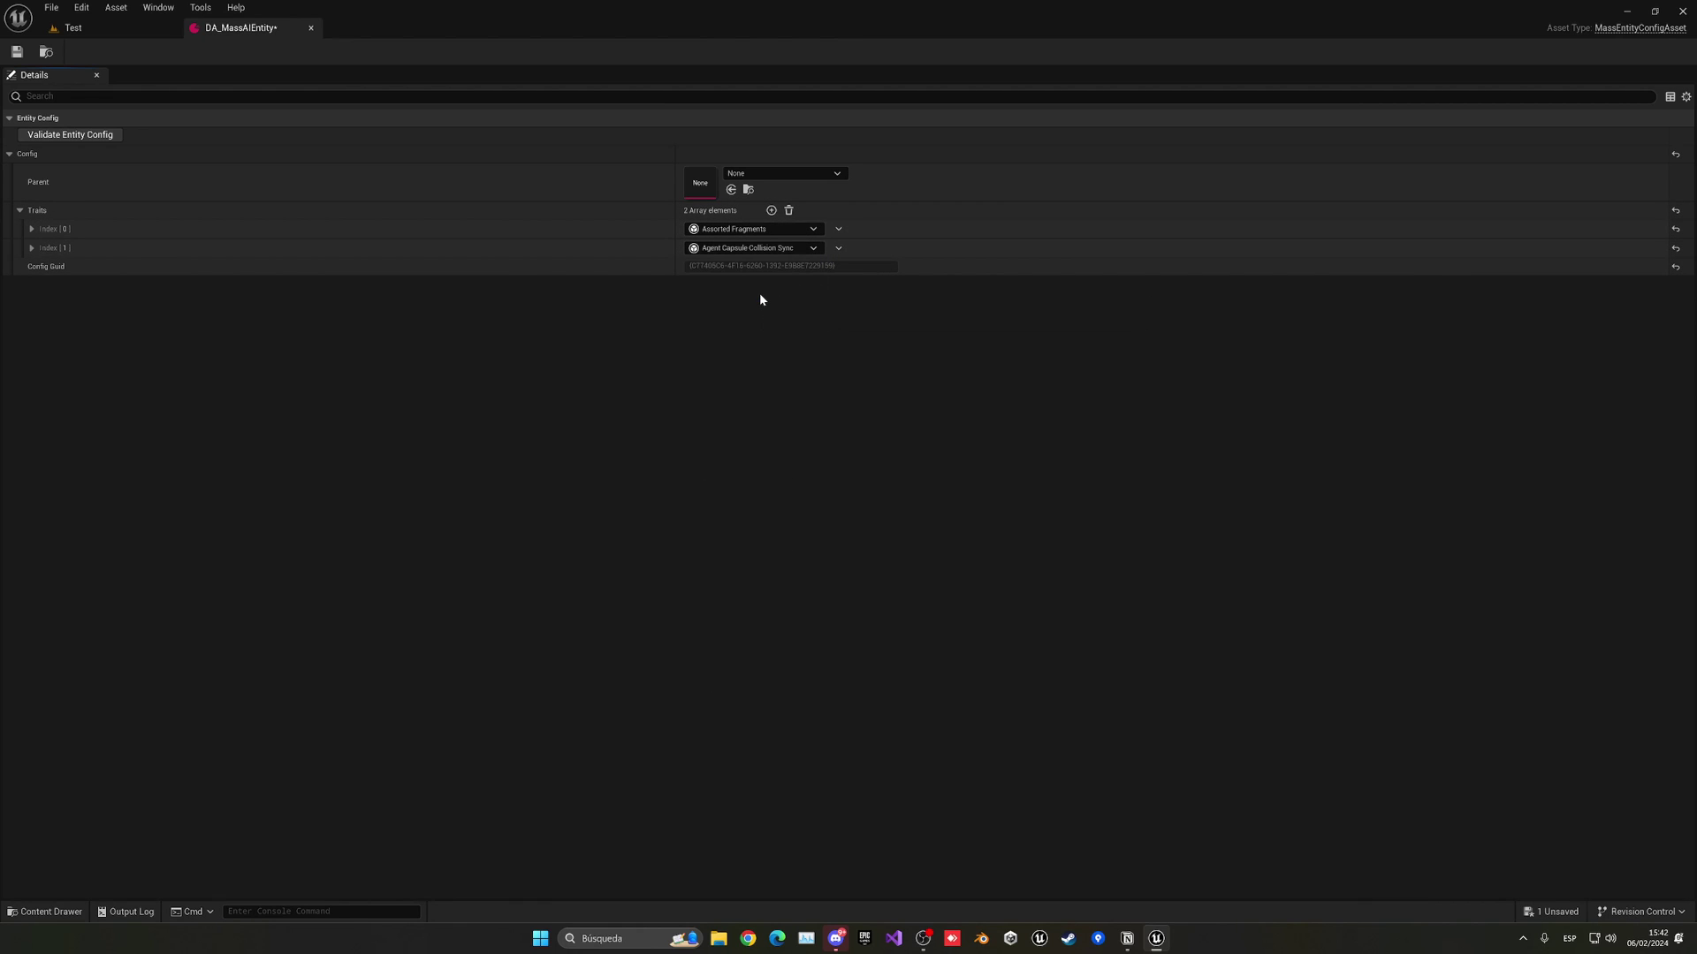
{"action": "left_click", "coordinate": [31, 248]}
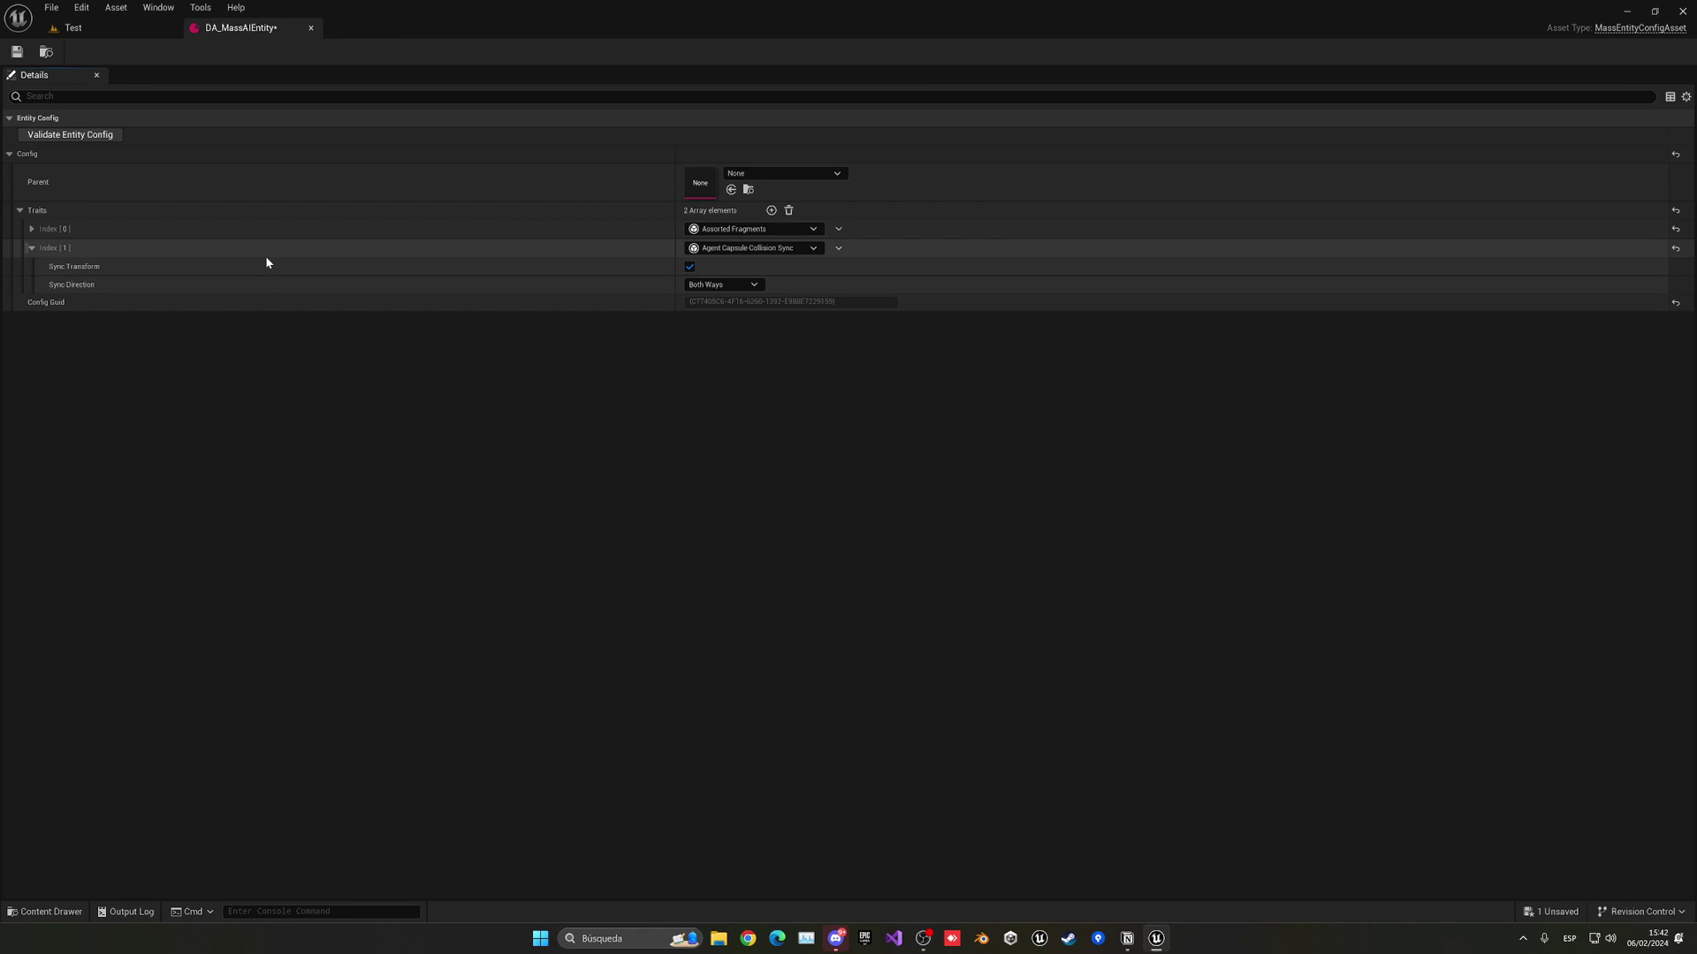
{"action": "left_click", "coordinate": [689, 266]}
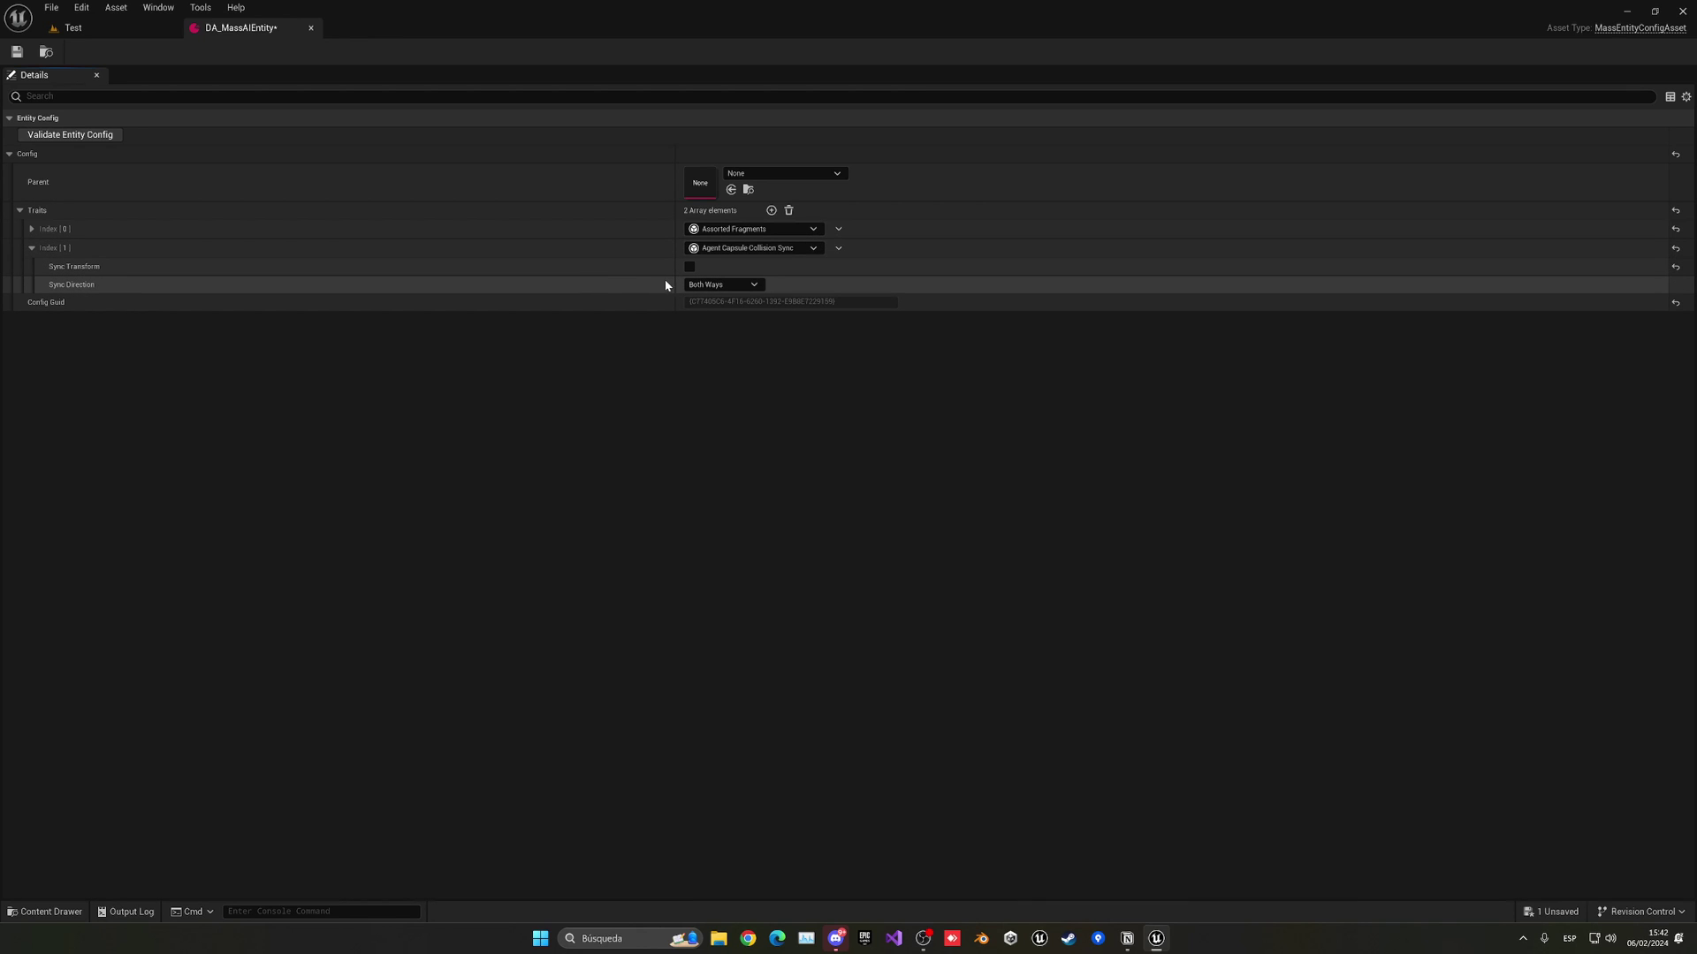
{"action": "left_click", "coordinate": [707, 285]}
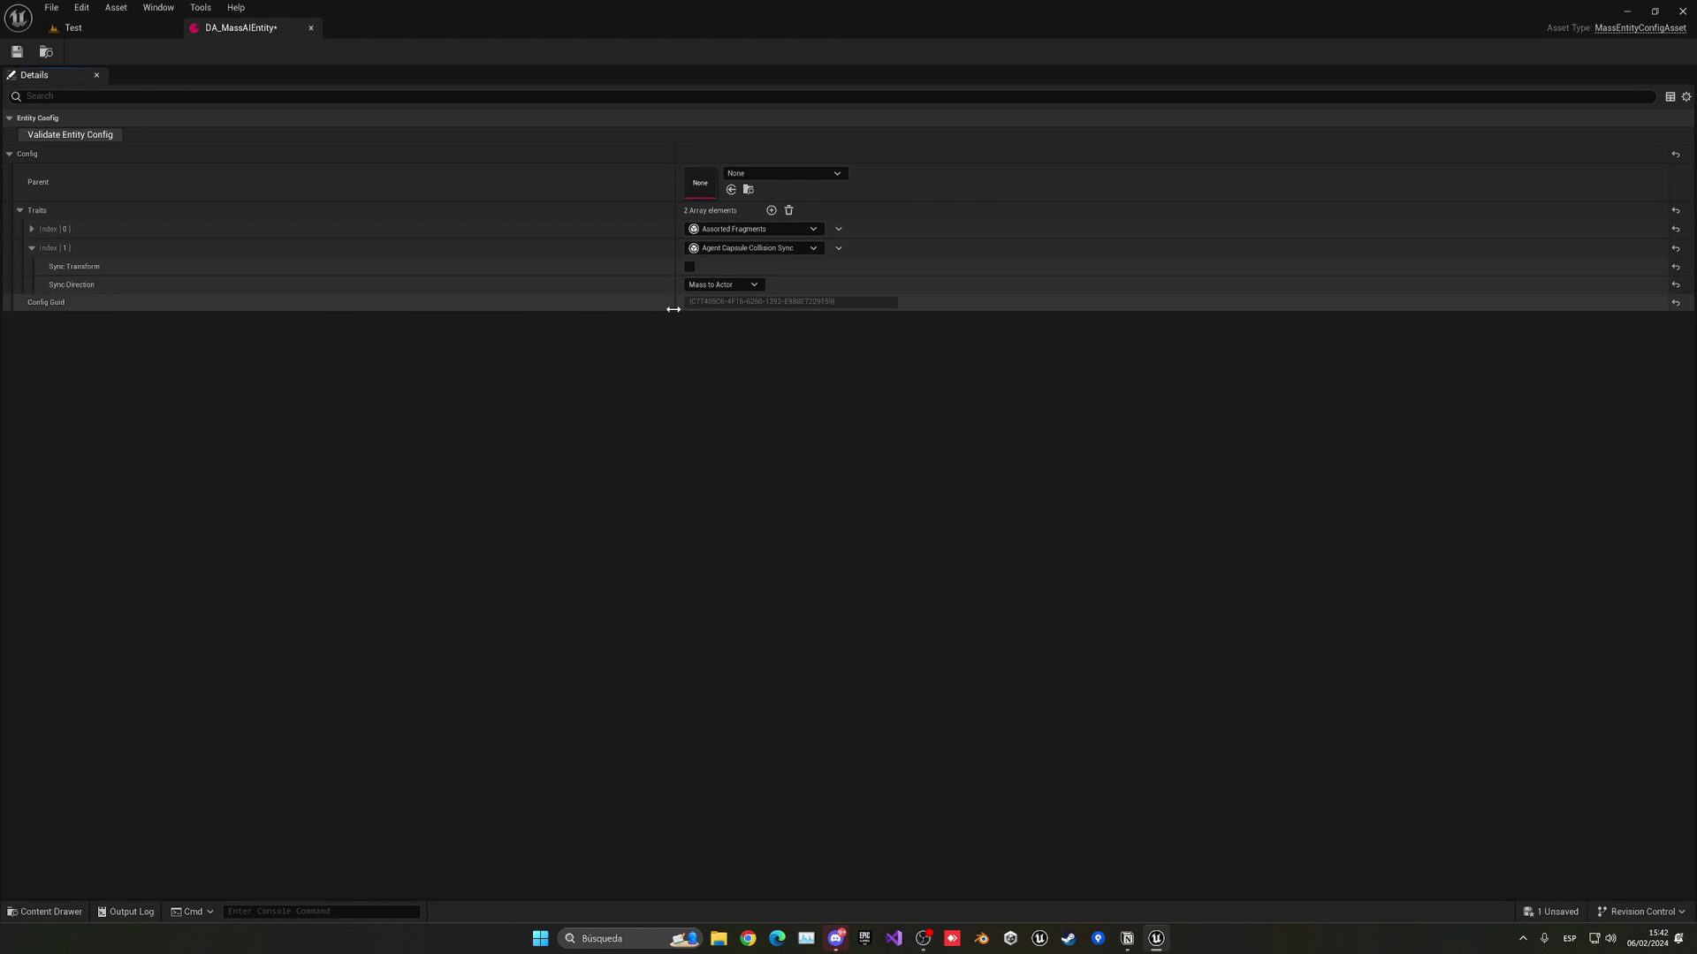
{"action": "left_click", "coordinate": [742, 285]}
{"action": "left_click", "coordinate": [729, 324]}
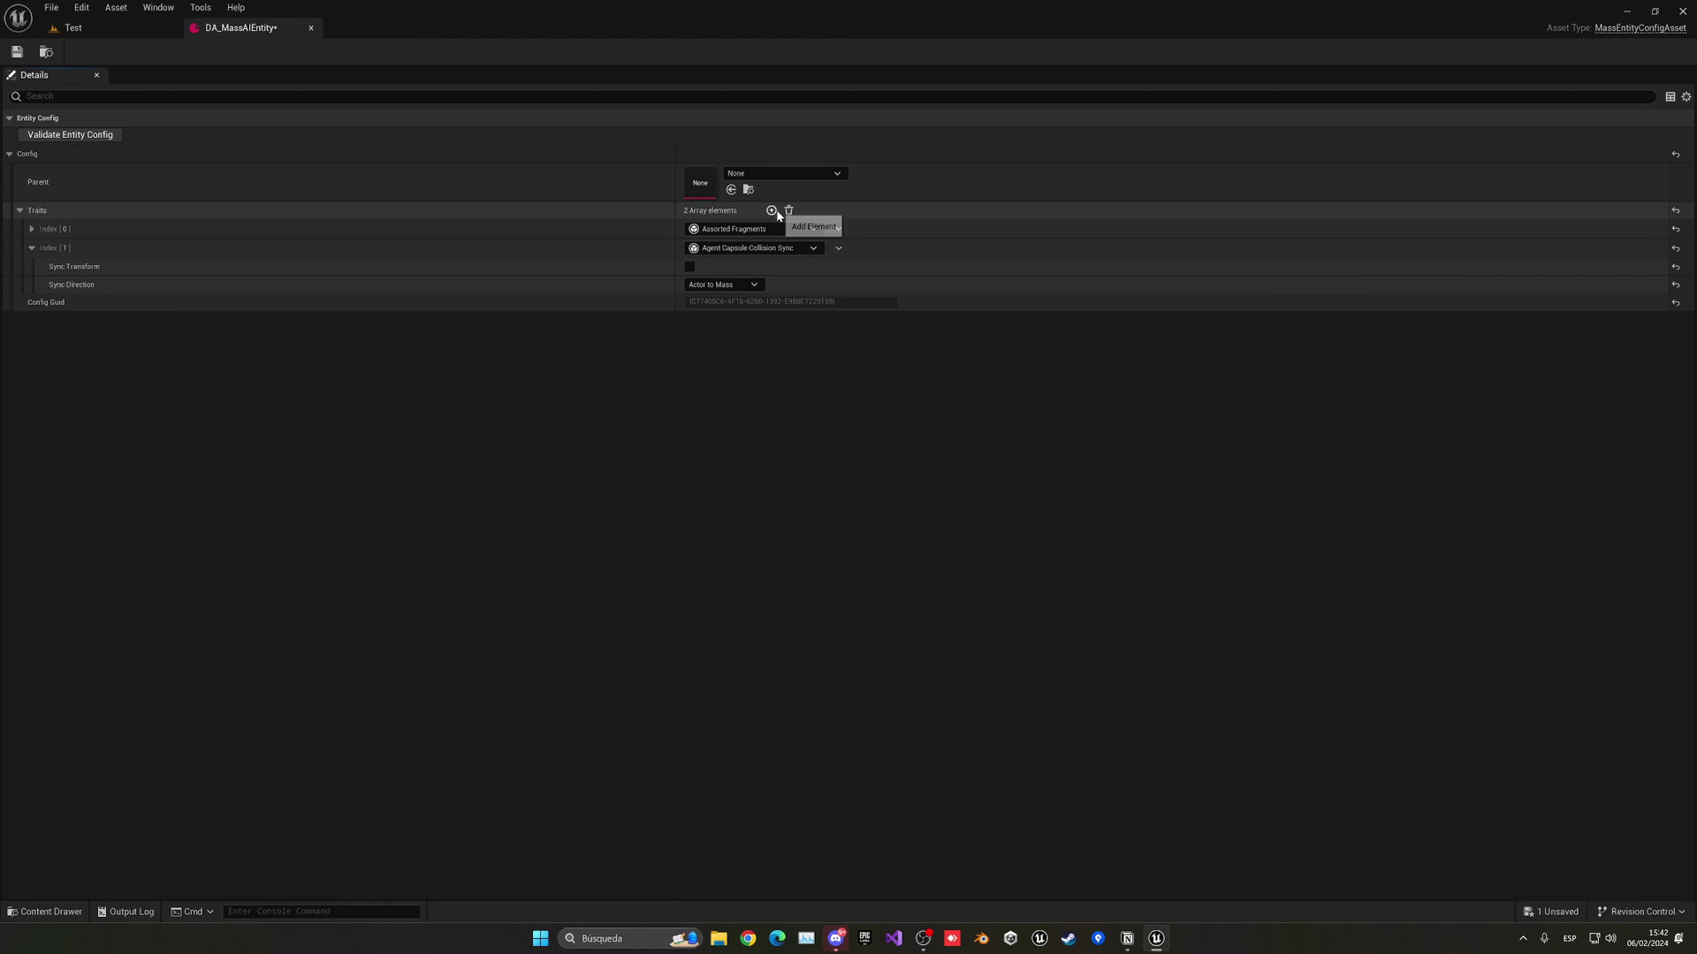
Add Agent Movement Sync as the third trait with Sync Direction Mass to Actor.
{"action": "left_click", "coordinate": [46, 248]}
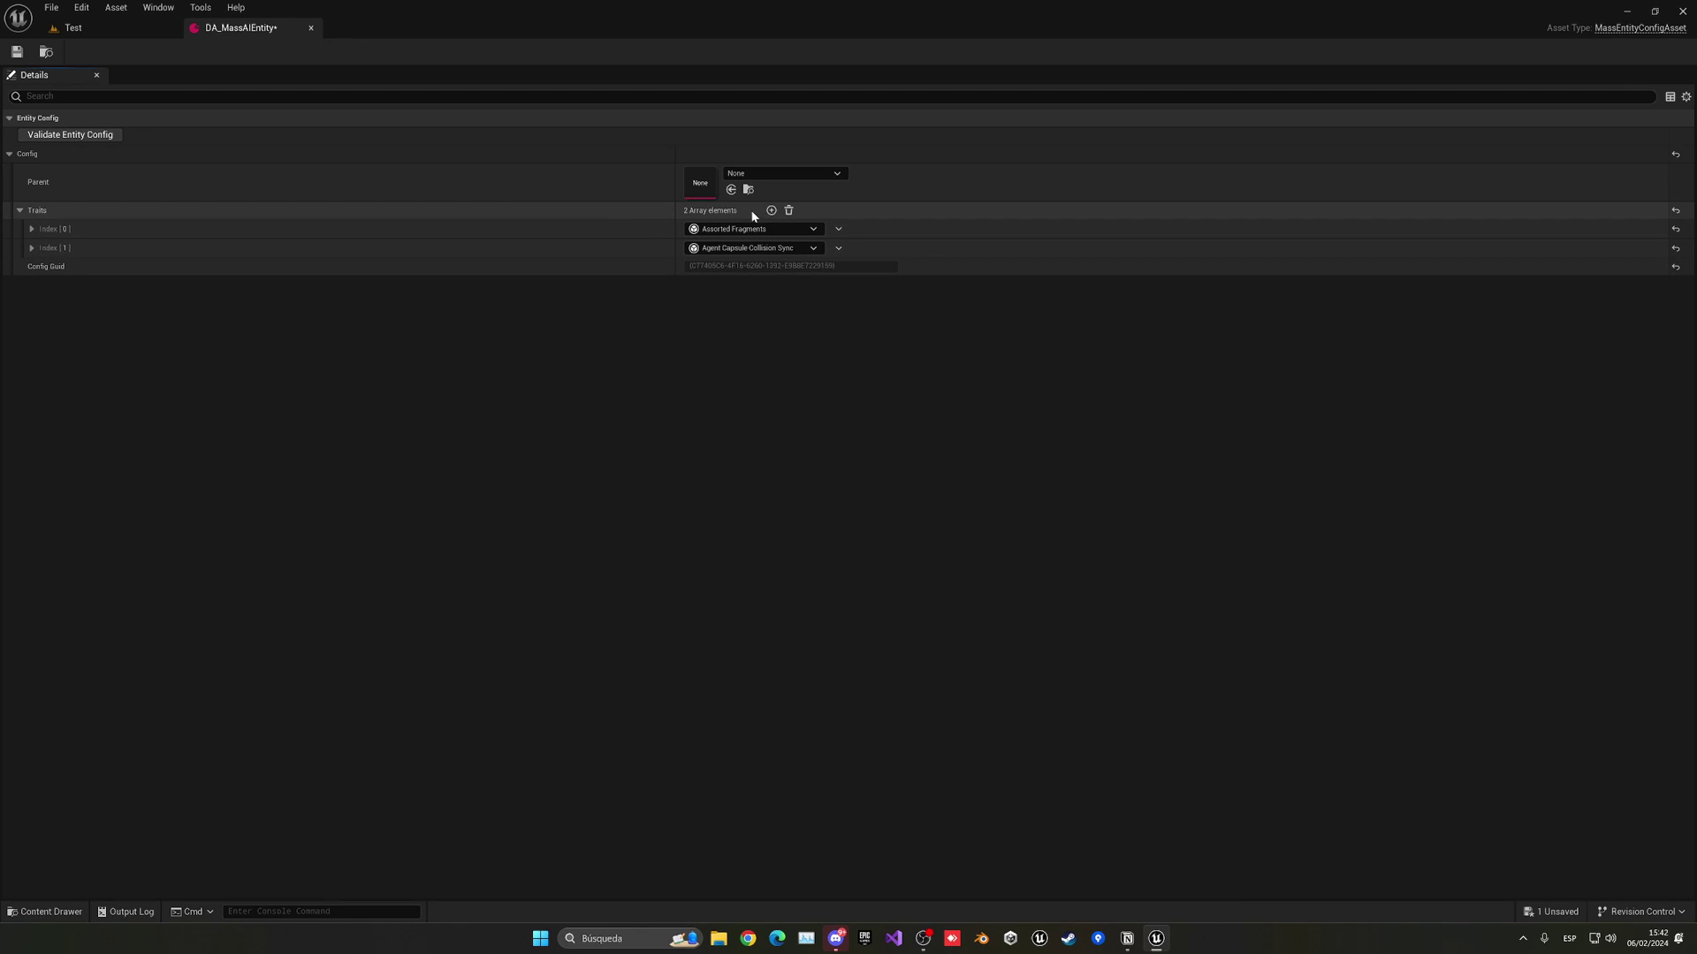
{"action": "left_click", "coordinate": [771, 210]}
{"action": "left_click", "coordinate": [724, 267]}
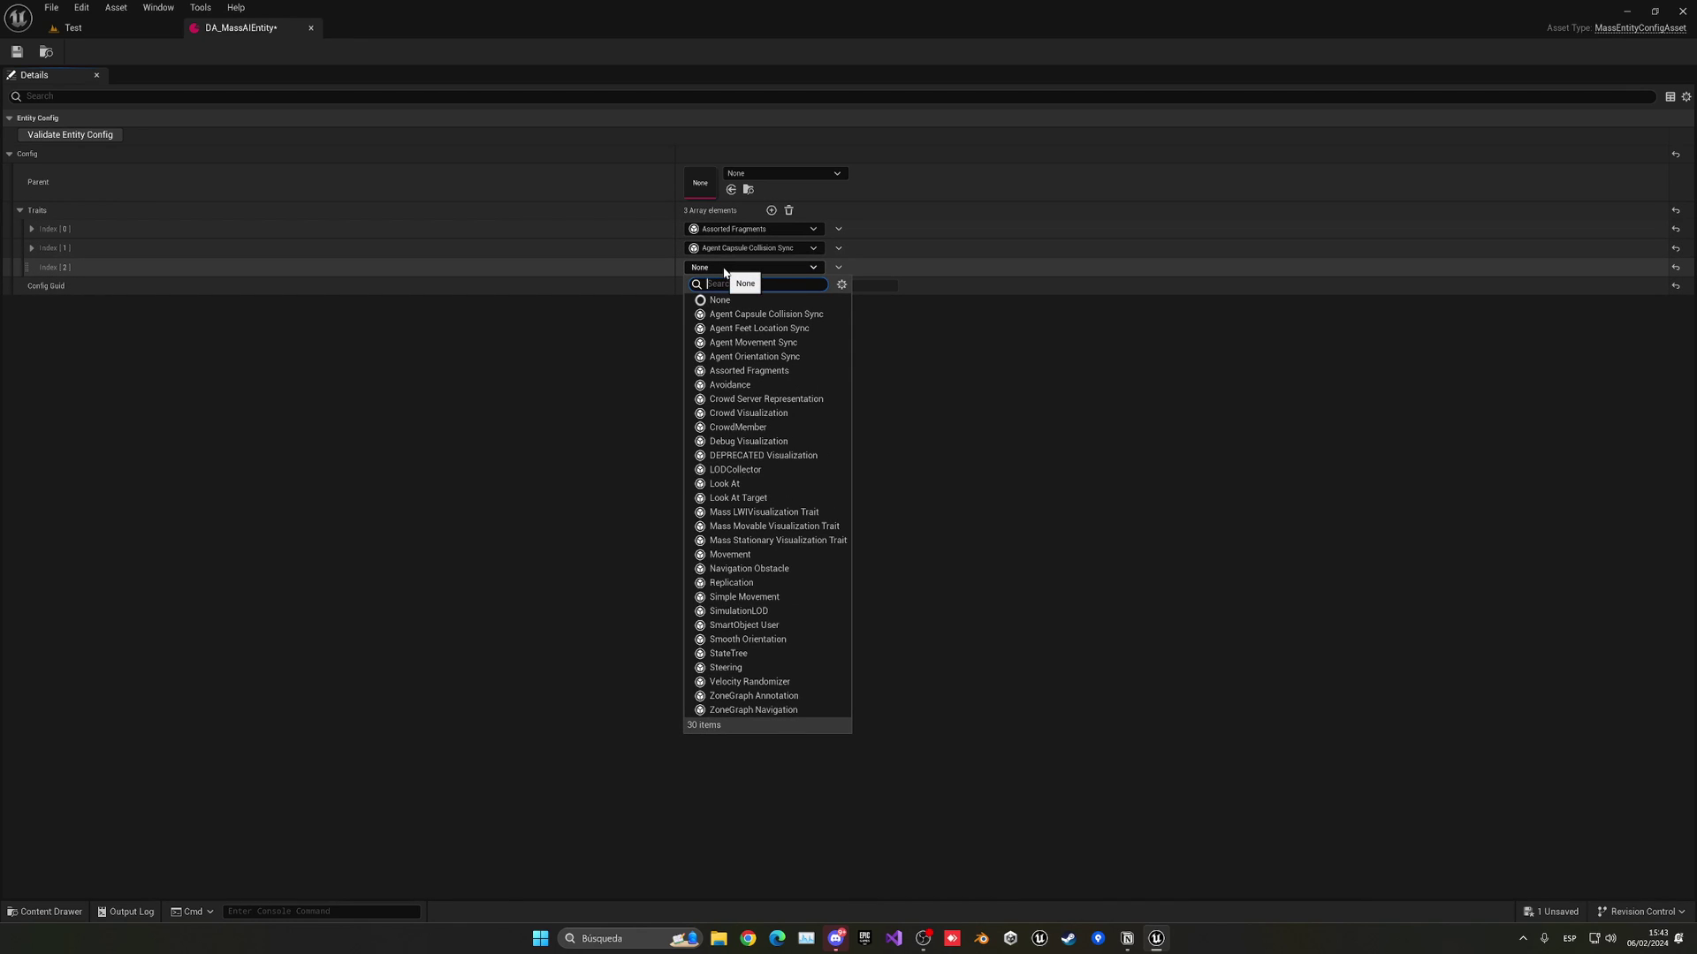
{"action": "type", "text": "move"}
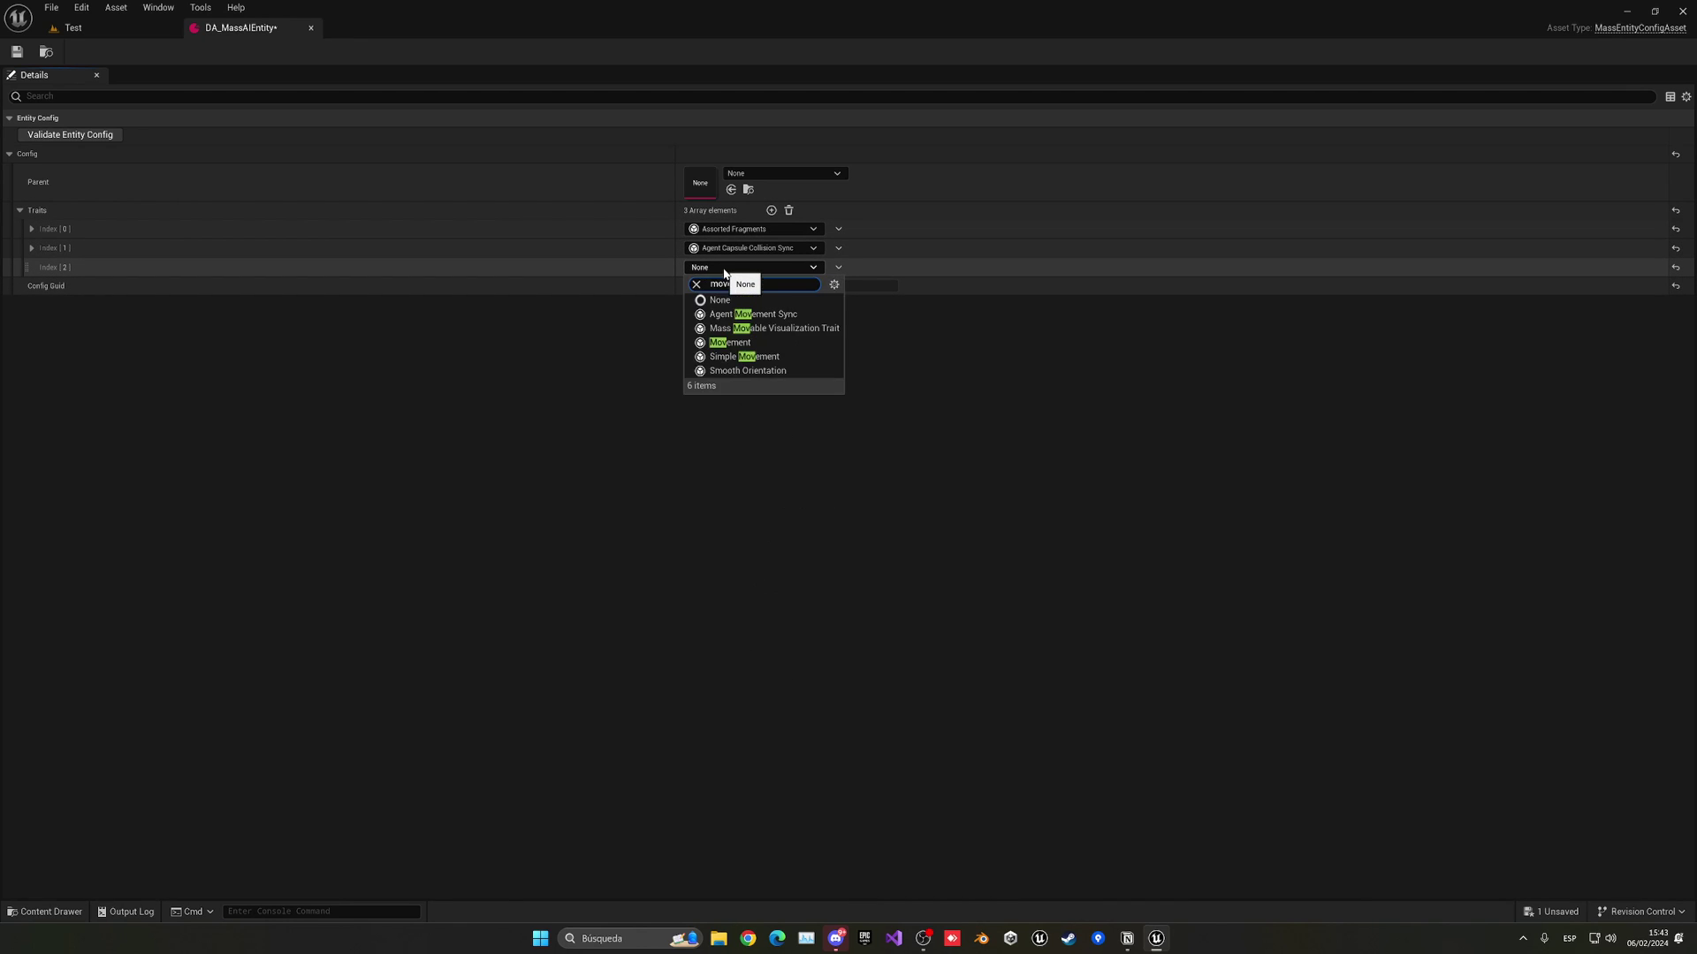
{"action": "left_click", "coordinate": [760, 315]}
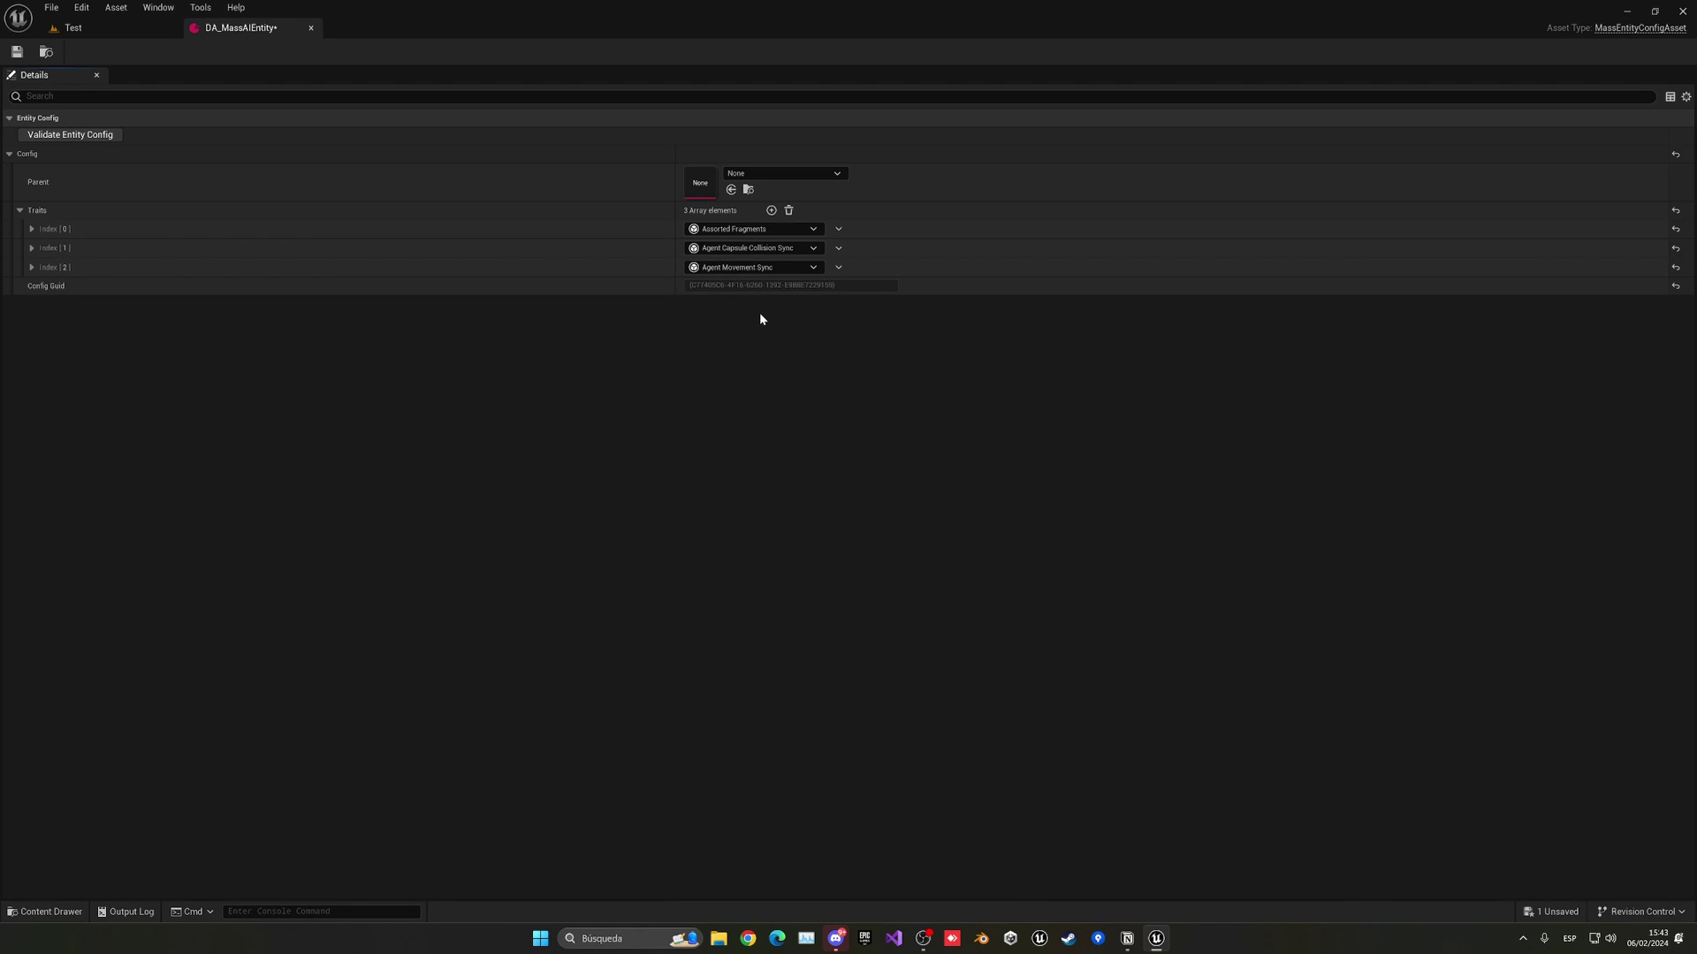
{"action": "left_click", "coordinate": [32, 266]}
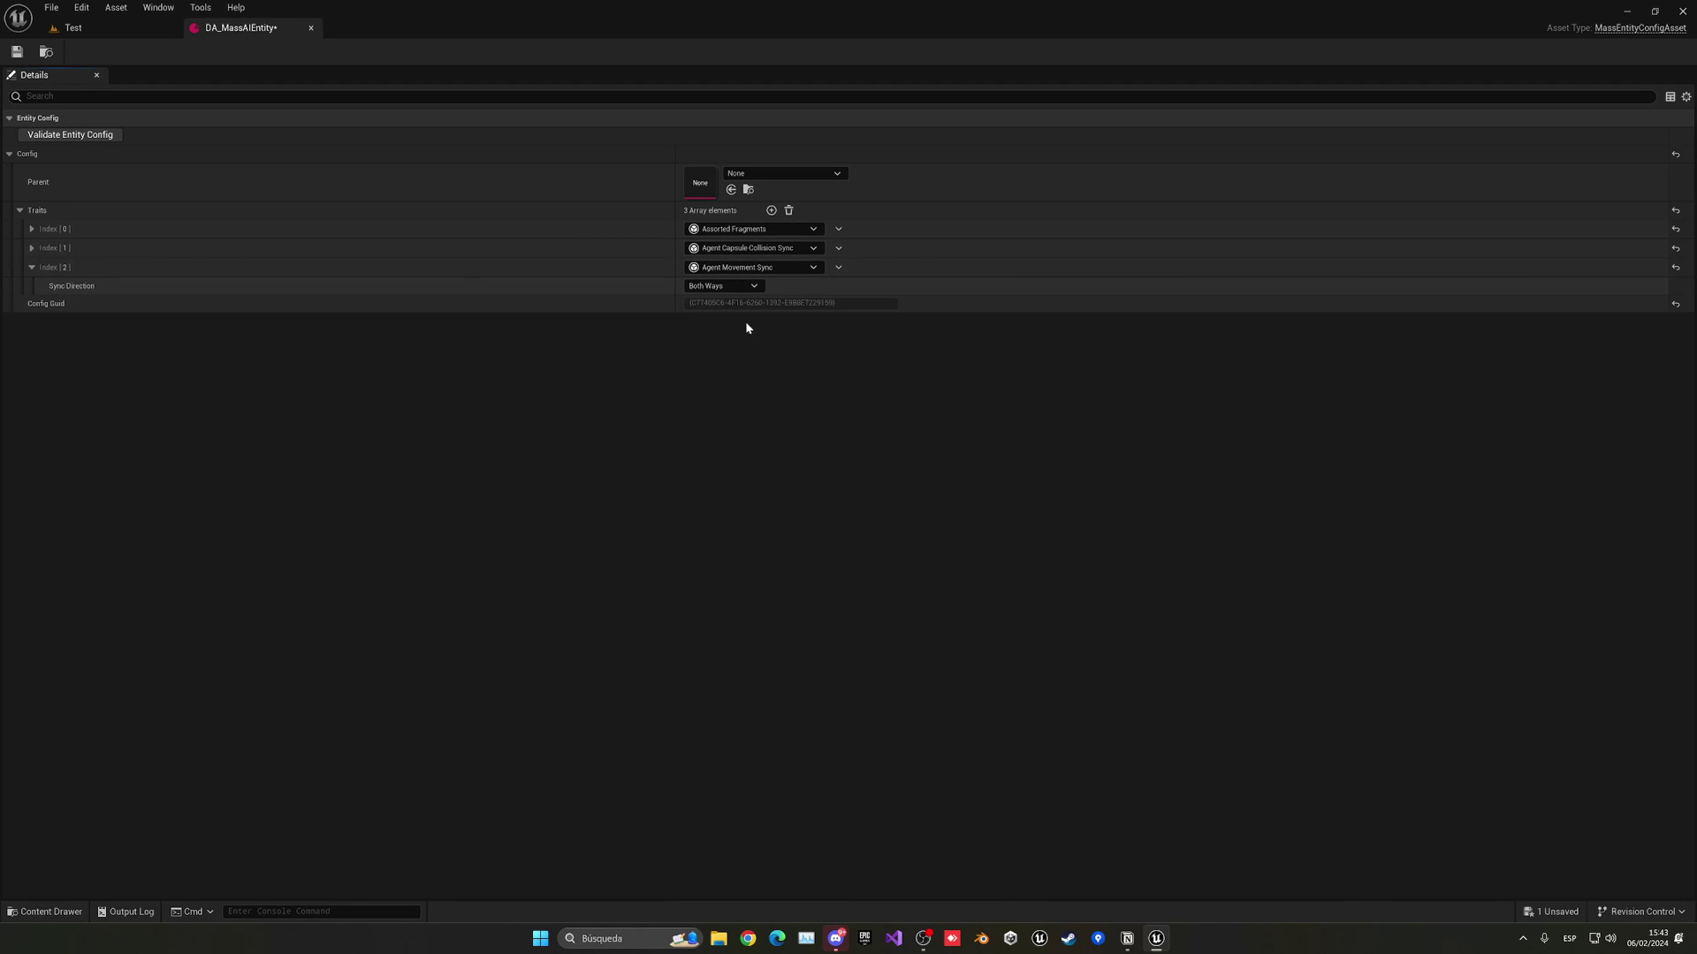
{"action": "left_click", "coordinate": [727, 290]}
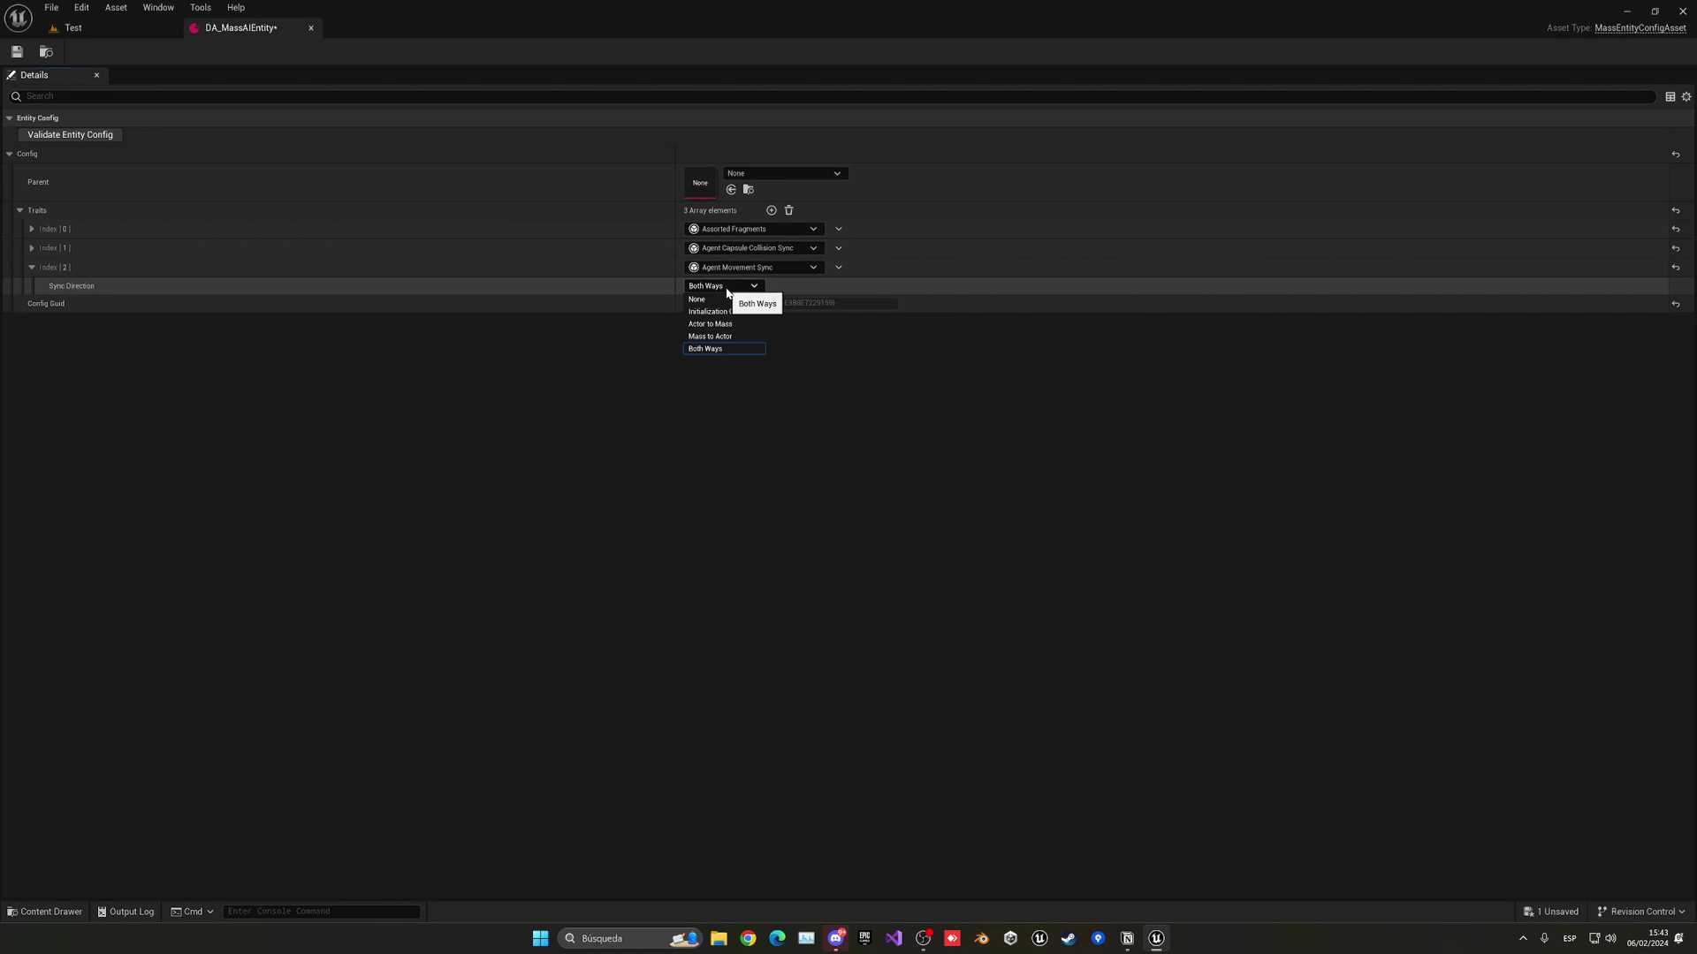
{"action": "left_click", "coordinate": [712, 338]}
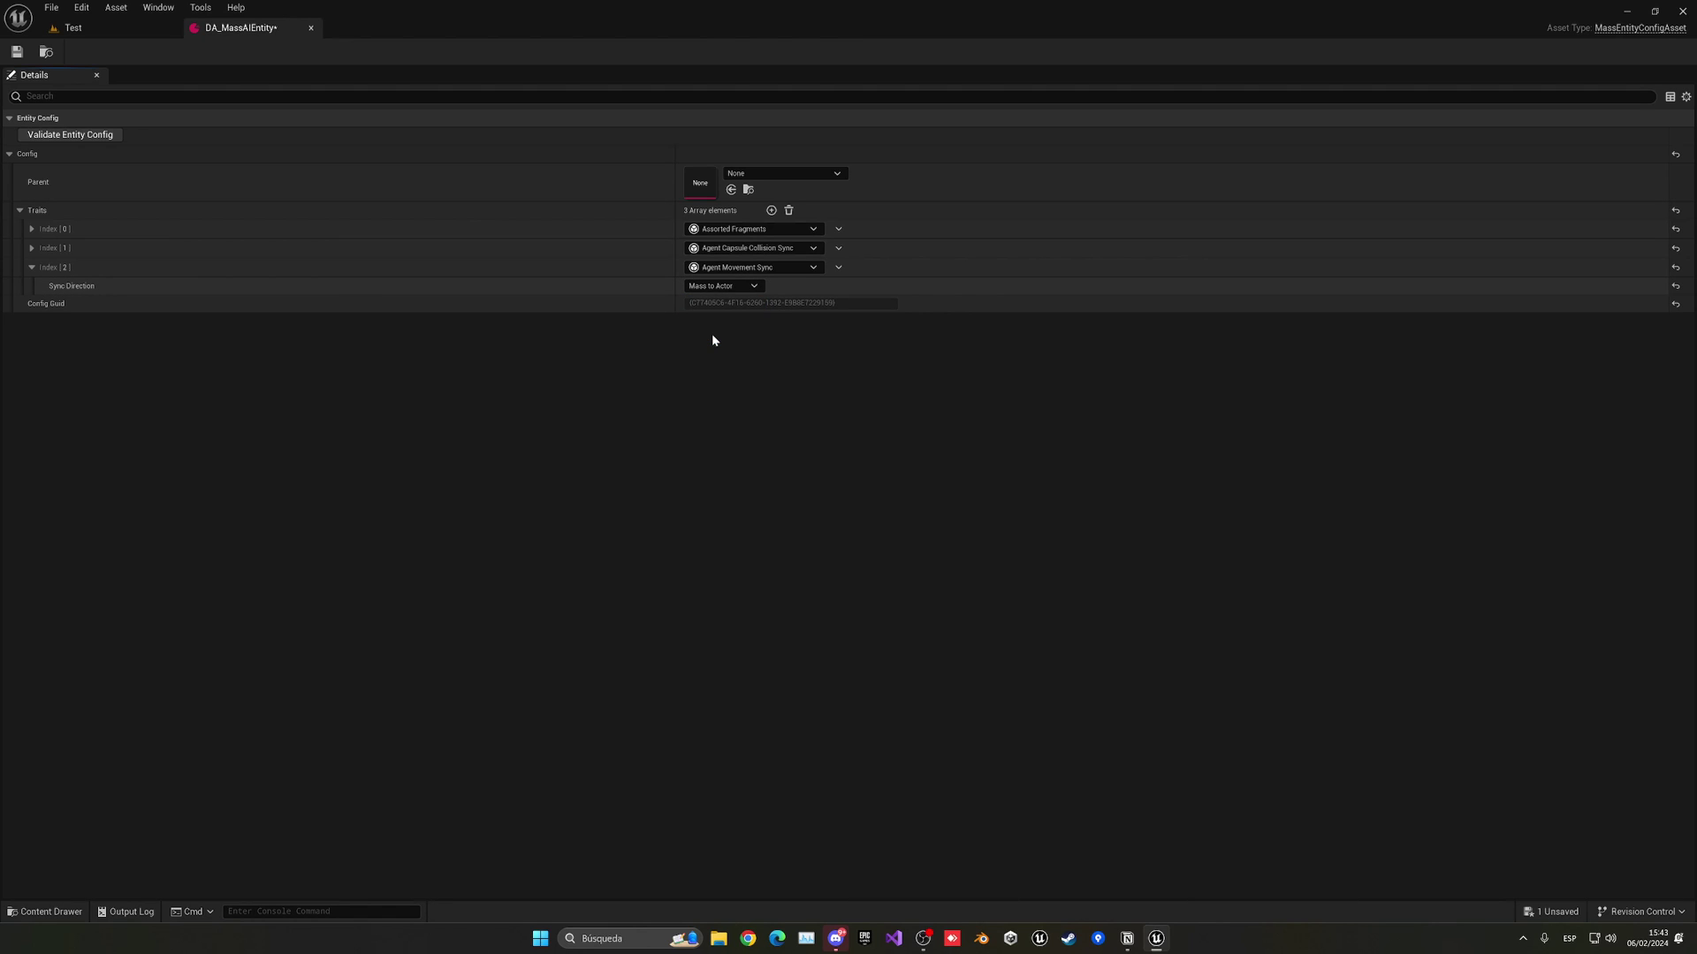
Add Agent Orientation Sync as the fourth trait with Sync Direction Mass to Actor.
{"action": "left_click", "coordinate": [770, 210]}
{"action": "left_click", "coordinate": [764, 304]}
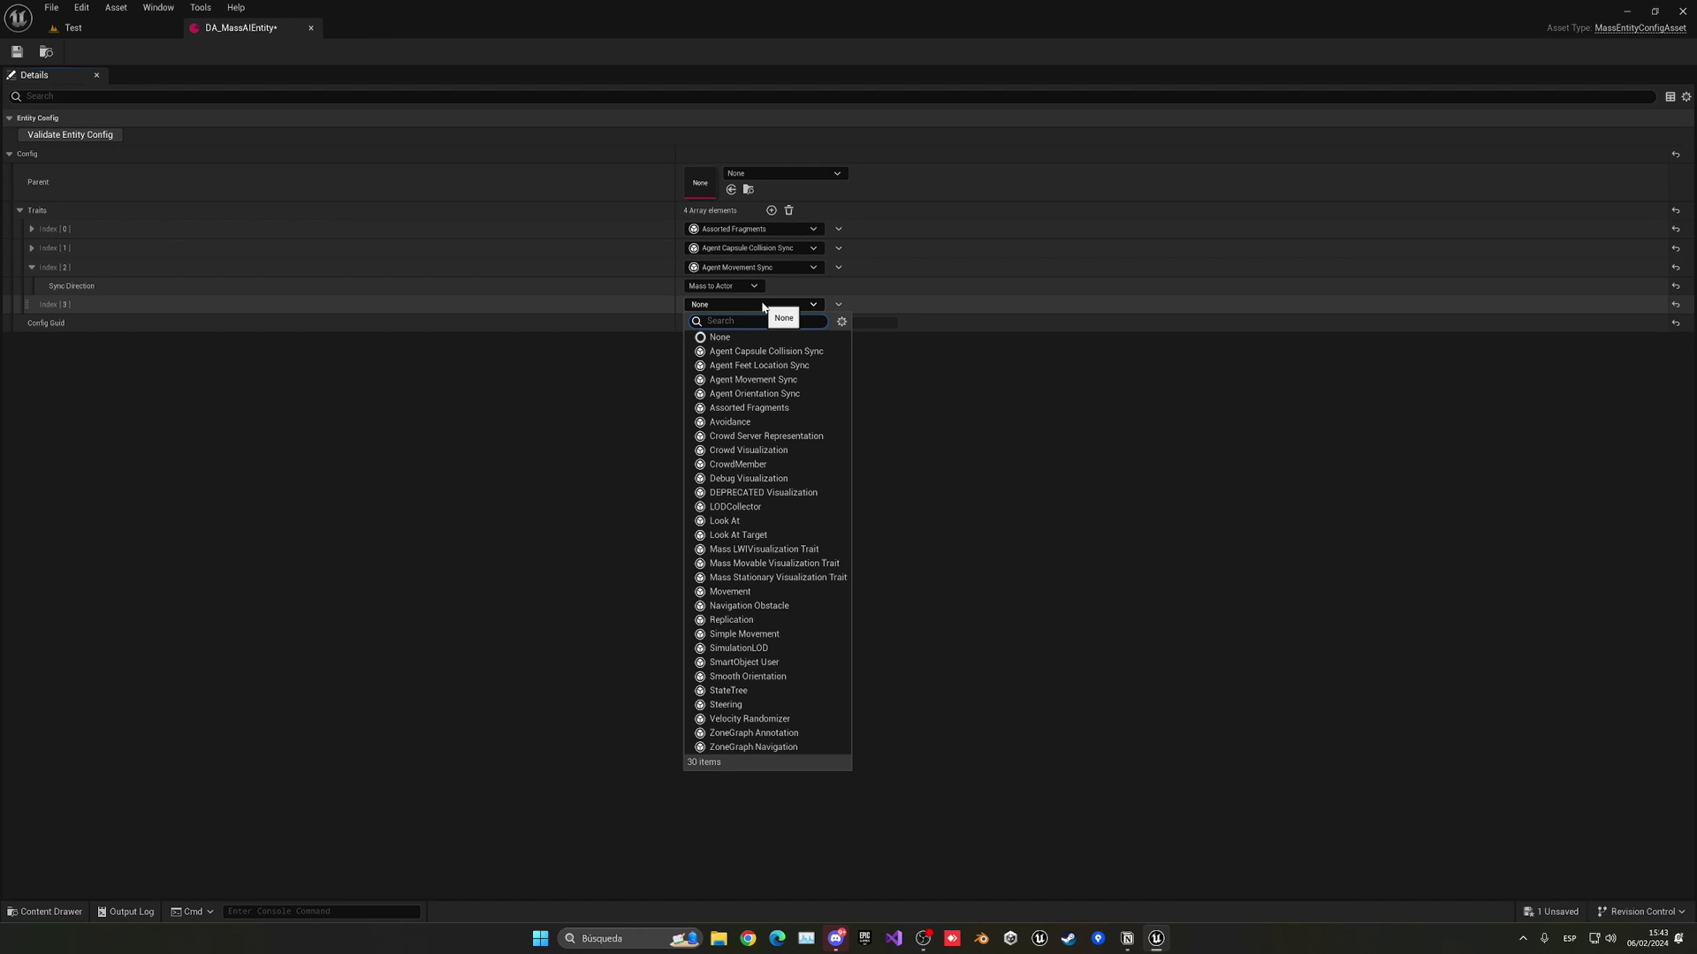
{"action": "type", "text": "ori"}
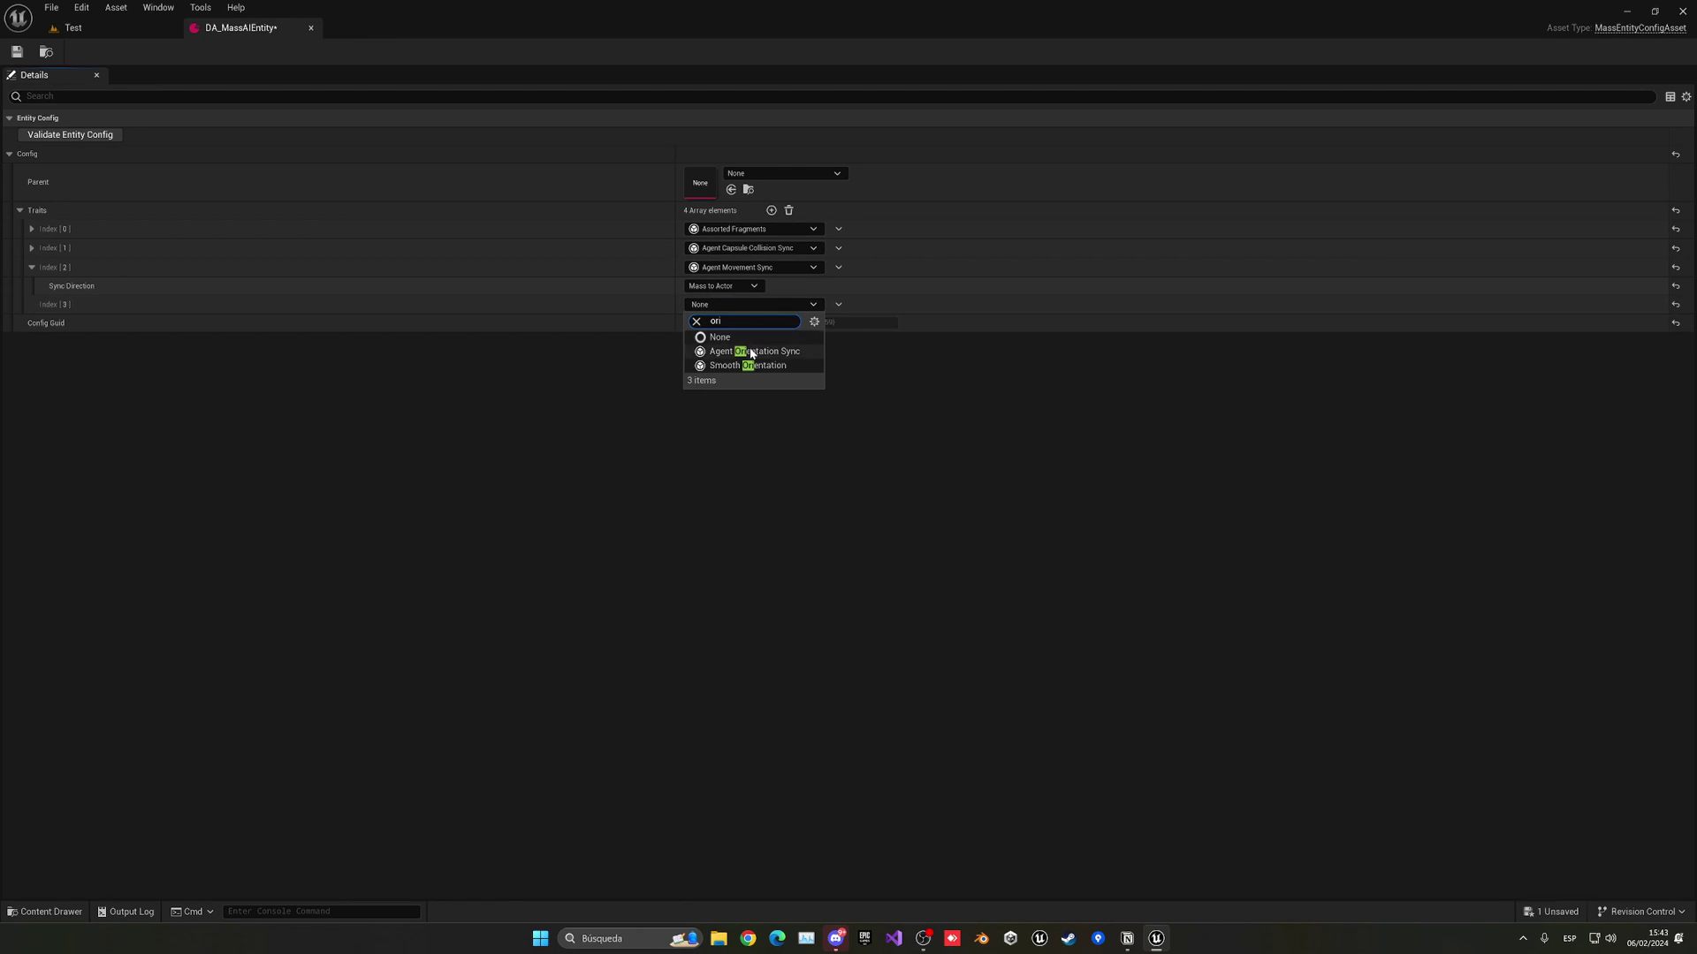
{"action": "left_click", "coordinate": [752, 352]}
{"action": "left_click", "coordinate": [32, 304]}
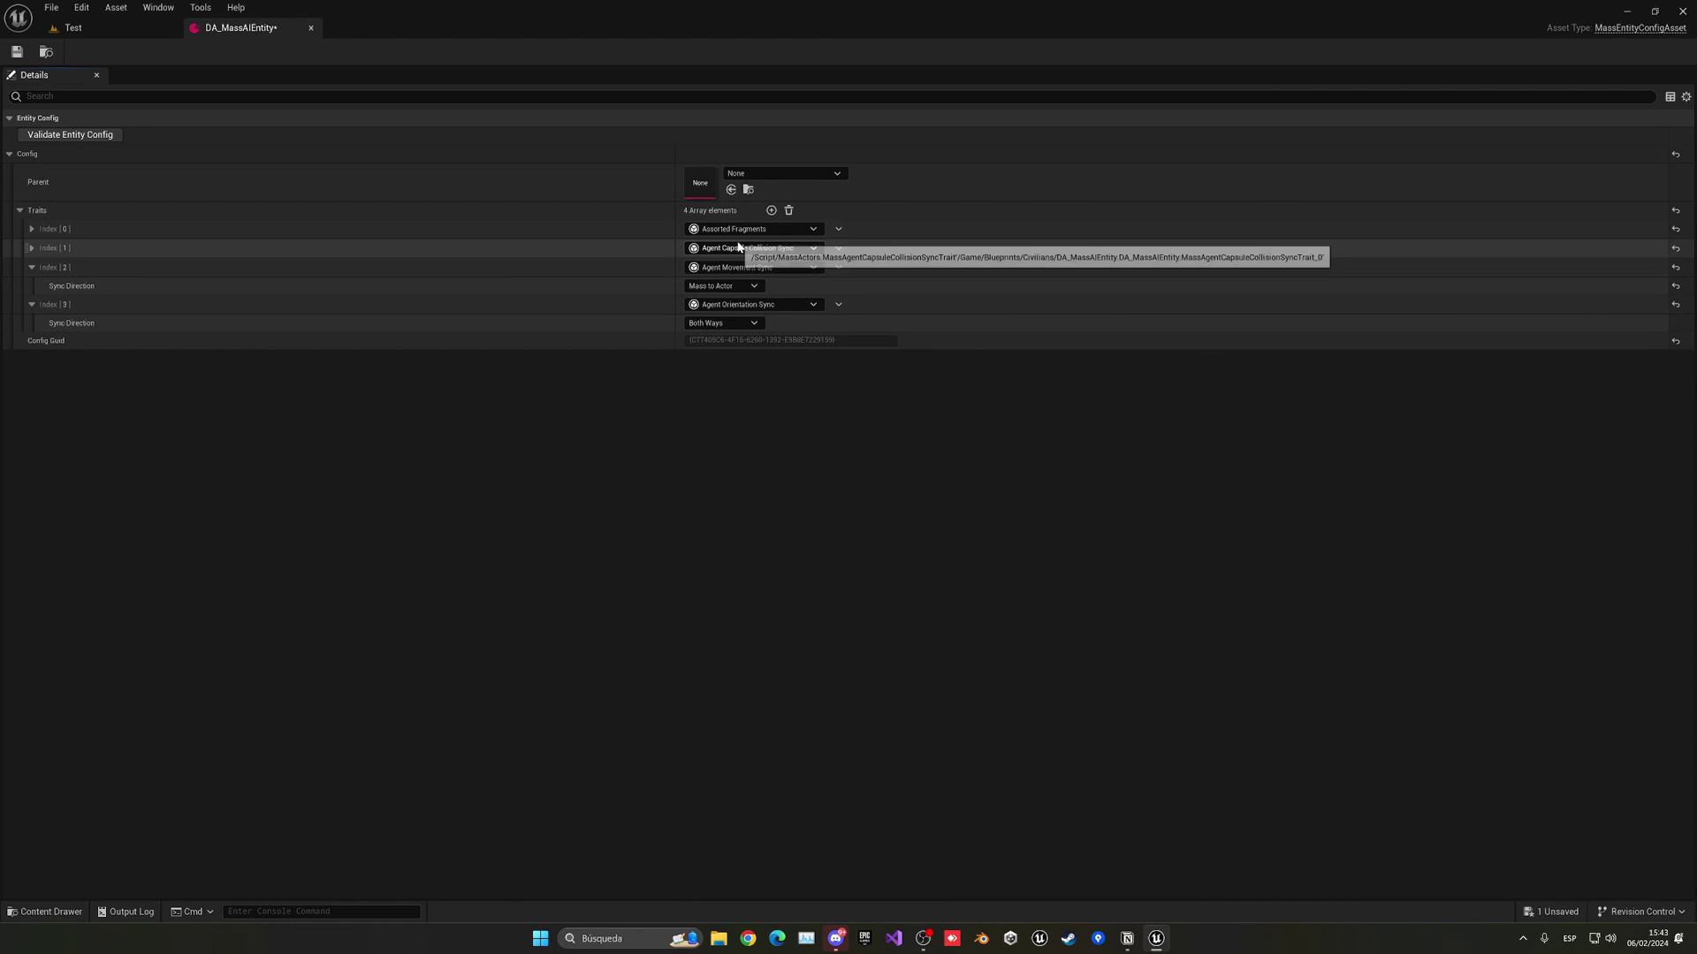
{"action": "left_click", "coordinate": [725, 323]}
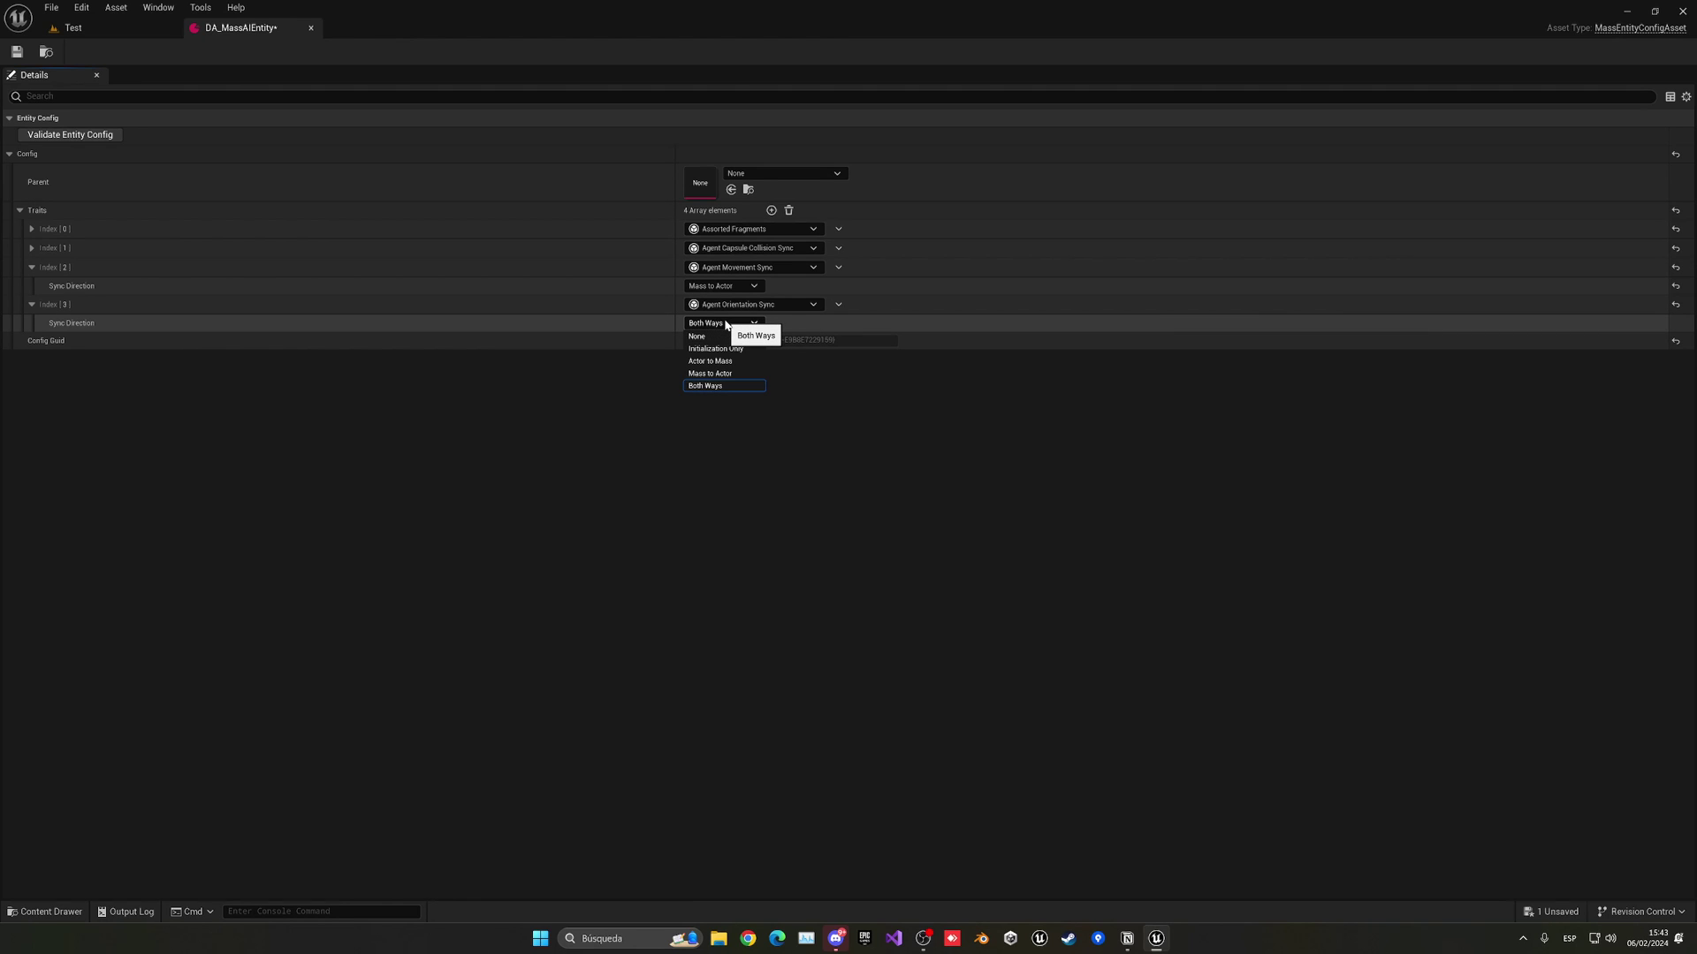
{"action": "left_click", "coordinate": [712, 373]}
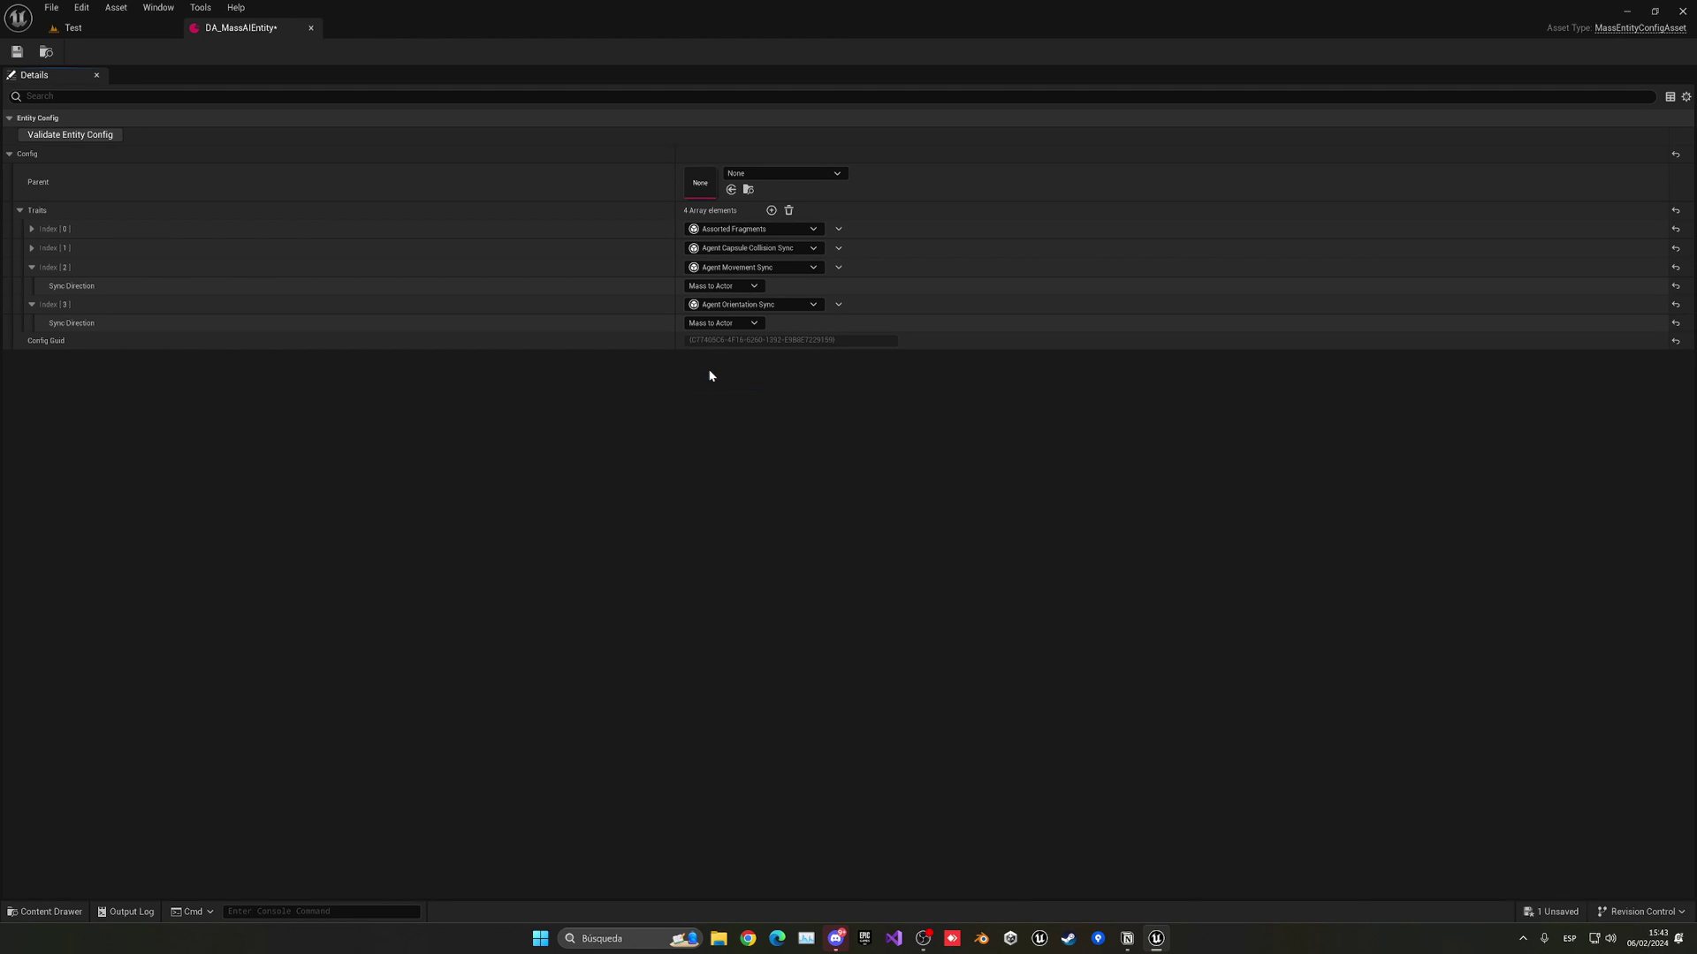
Collapse the sync traits and add CrowdMember as the fifth trait.
{"action": "left_click", "coordinate": [32, 267]}
{"action": "left_click", "coordinate": [31, 286]}
{"action": "left_click", "coordinate": [771, 211]}
{"action": "left_click", "coordinate": [750, 307]}
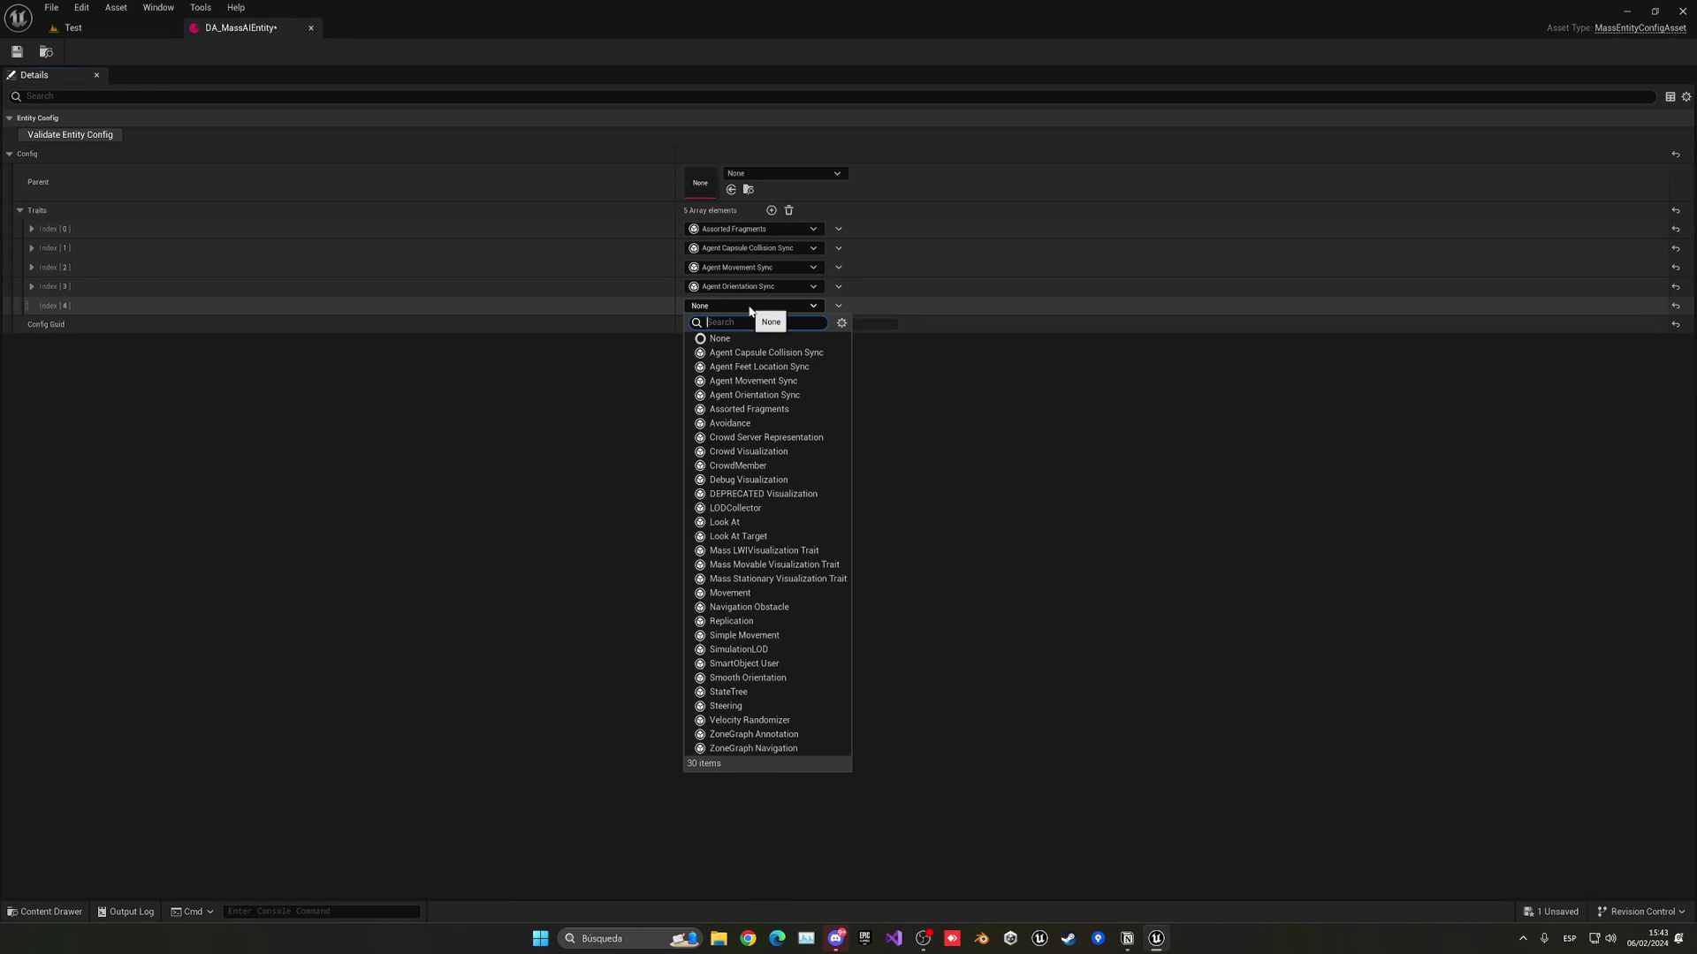
{"action": "type", "text": "cro"}
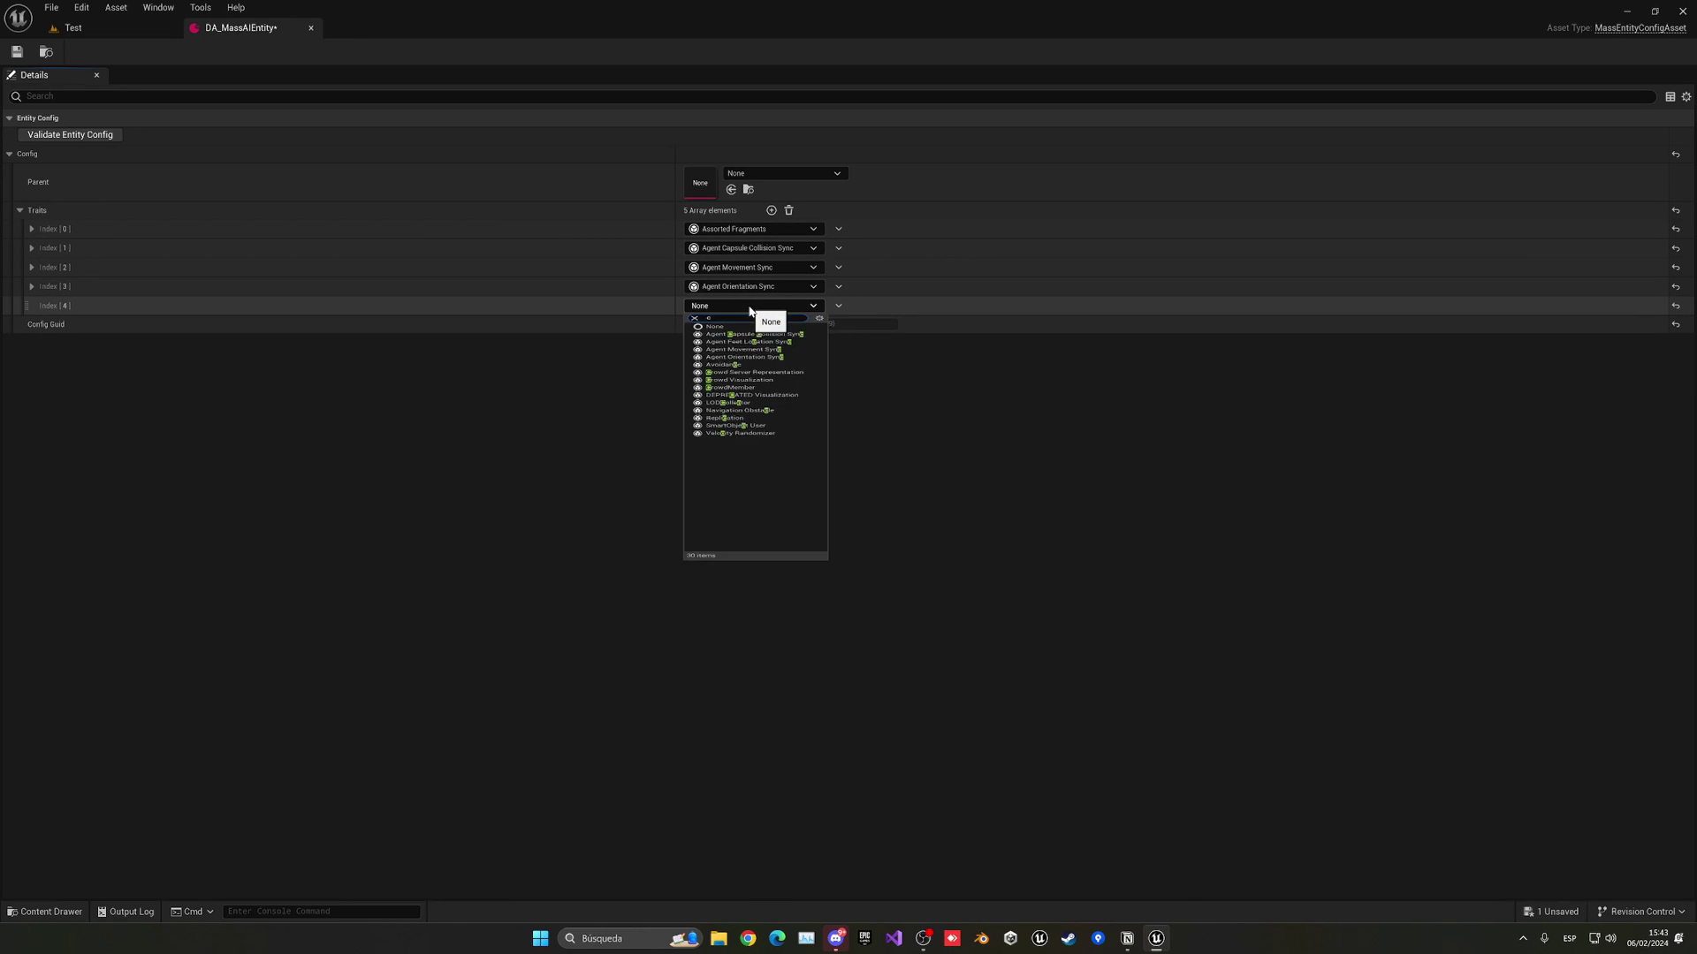
{"action": "left_click", "coordinate": [780, 380]}
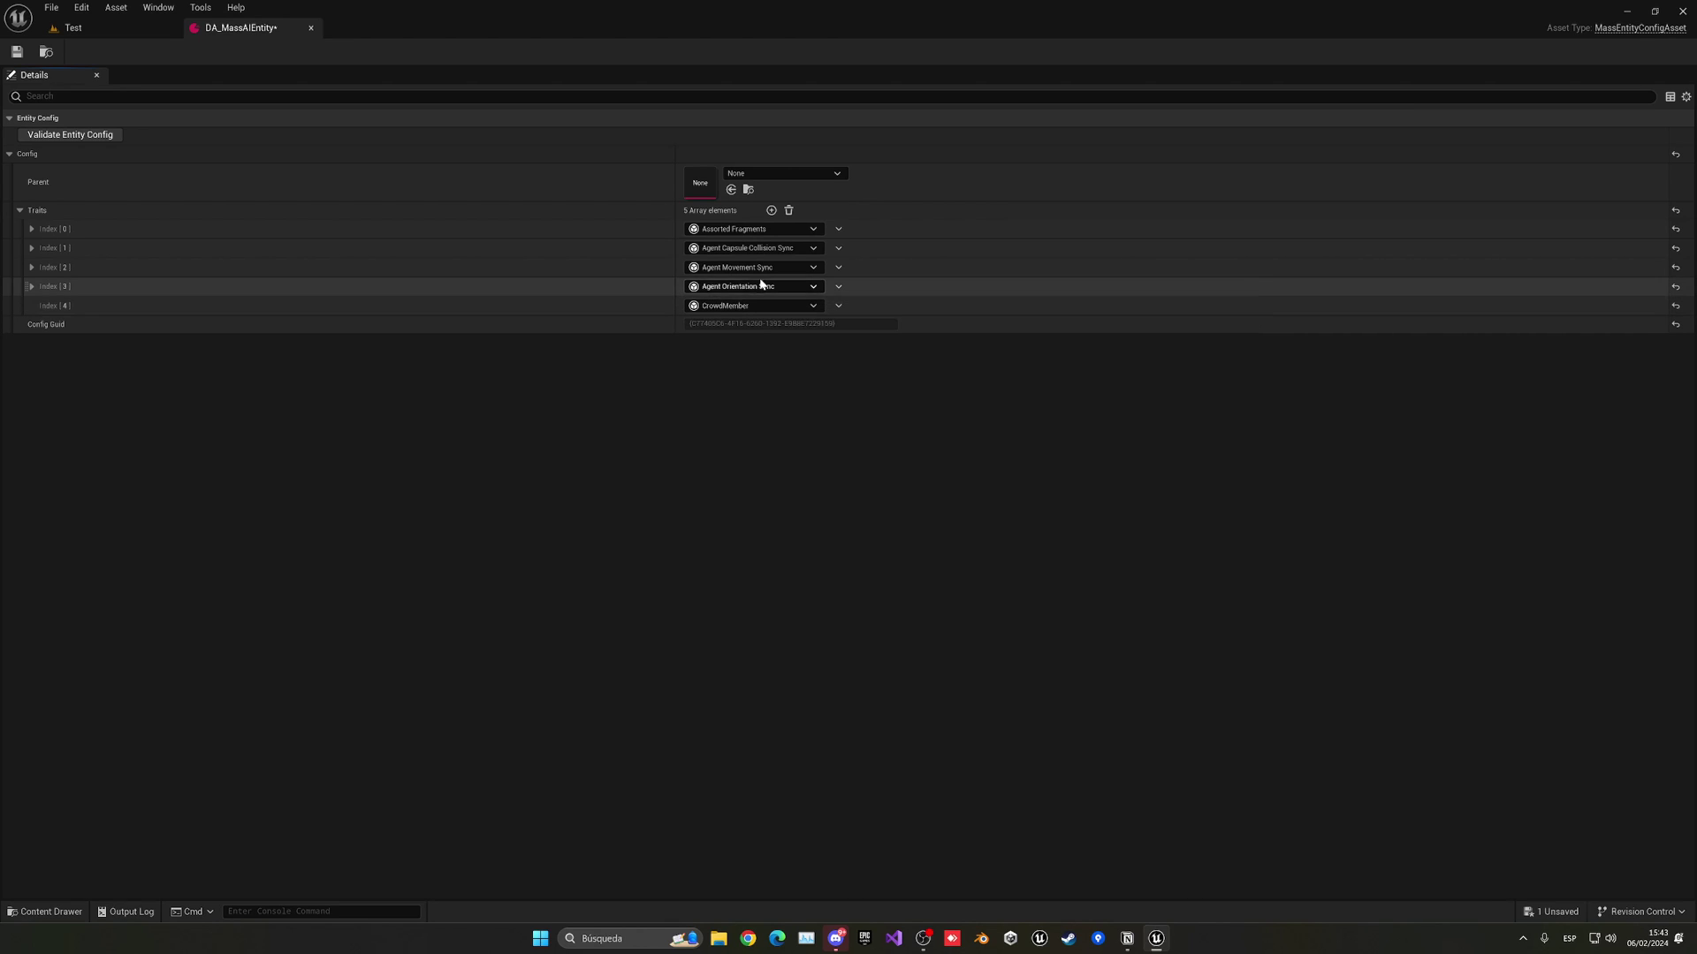
Add Crowd Visualization as the sixth trait, review its low res template actor, then return to Test.
{"action": "left_click", "coordinate": [770, 210]}
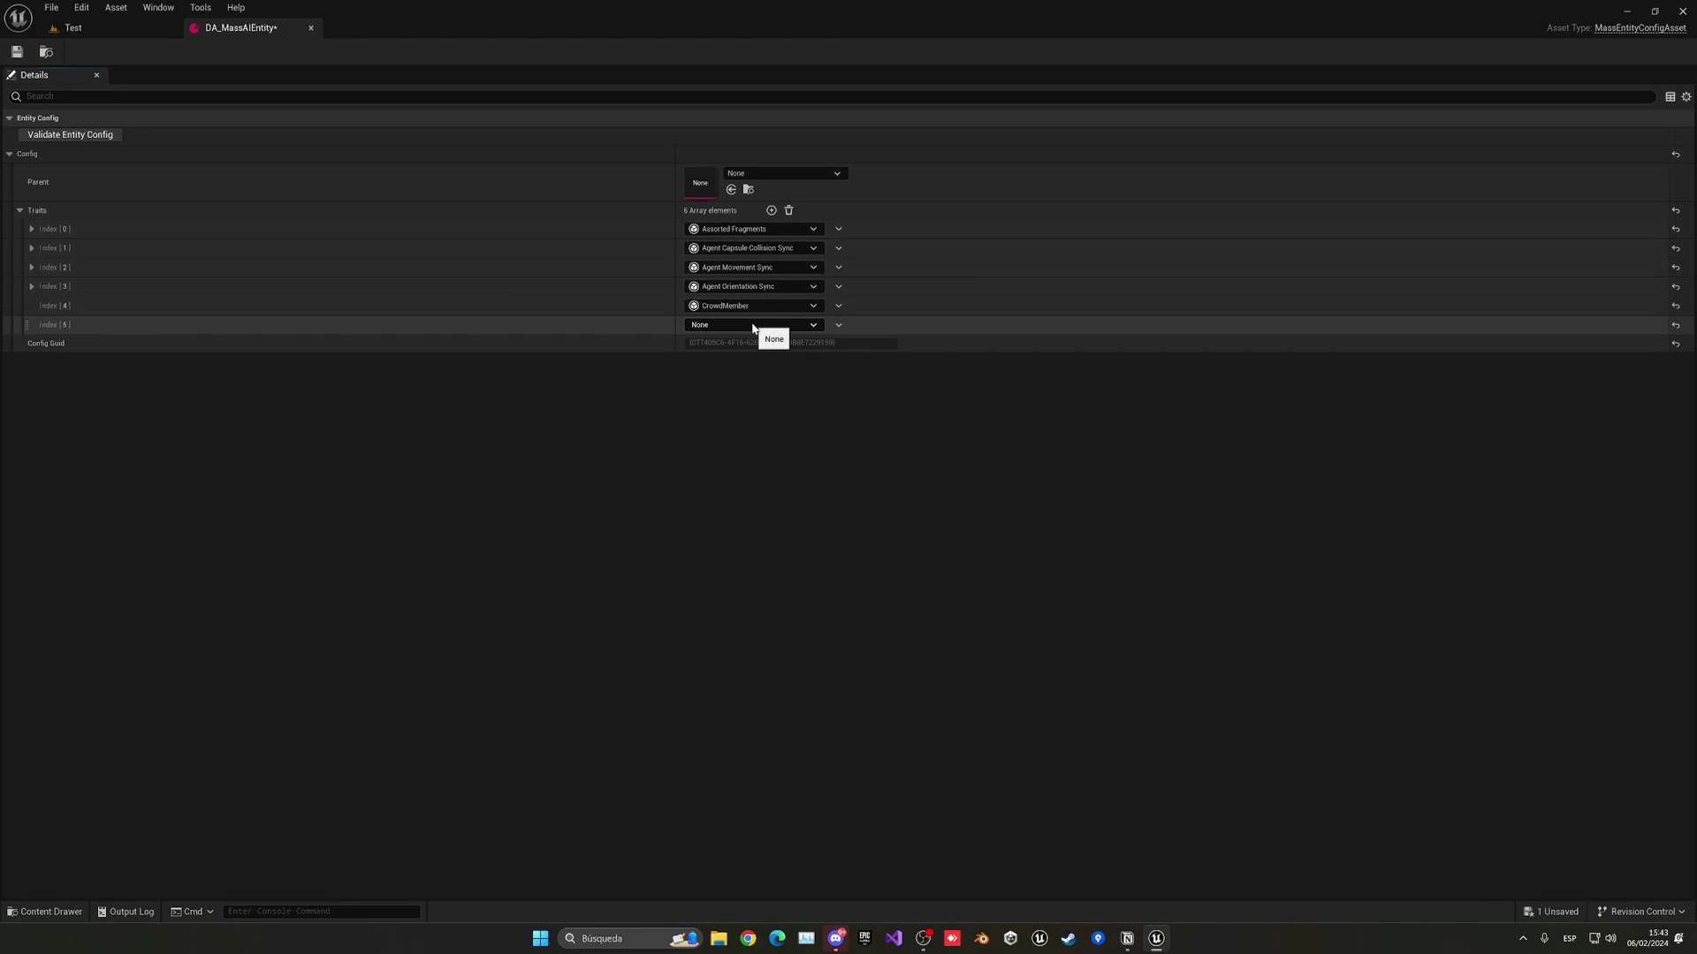
{"action": "left_click", "coordinate": [752, 325]}
{"action": "type", "text": "crow"}
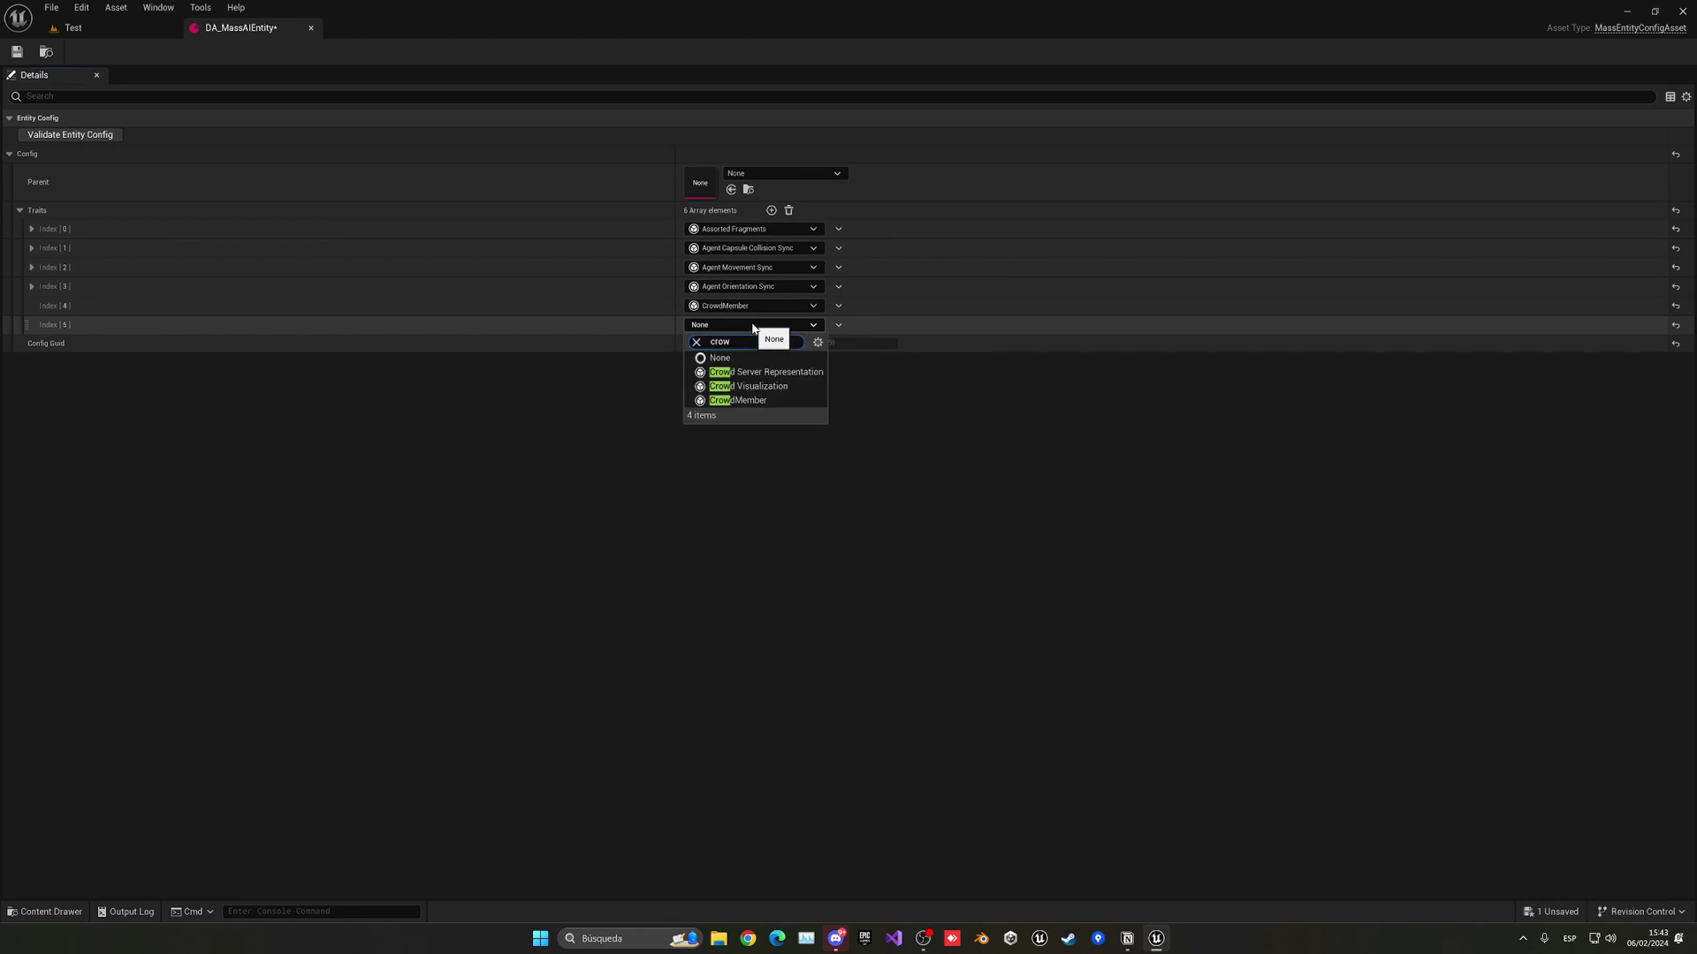
{"action": "left_click", "coordinate": [748, 386]}
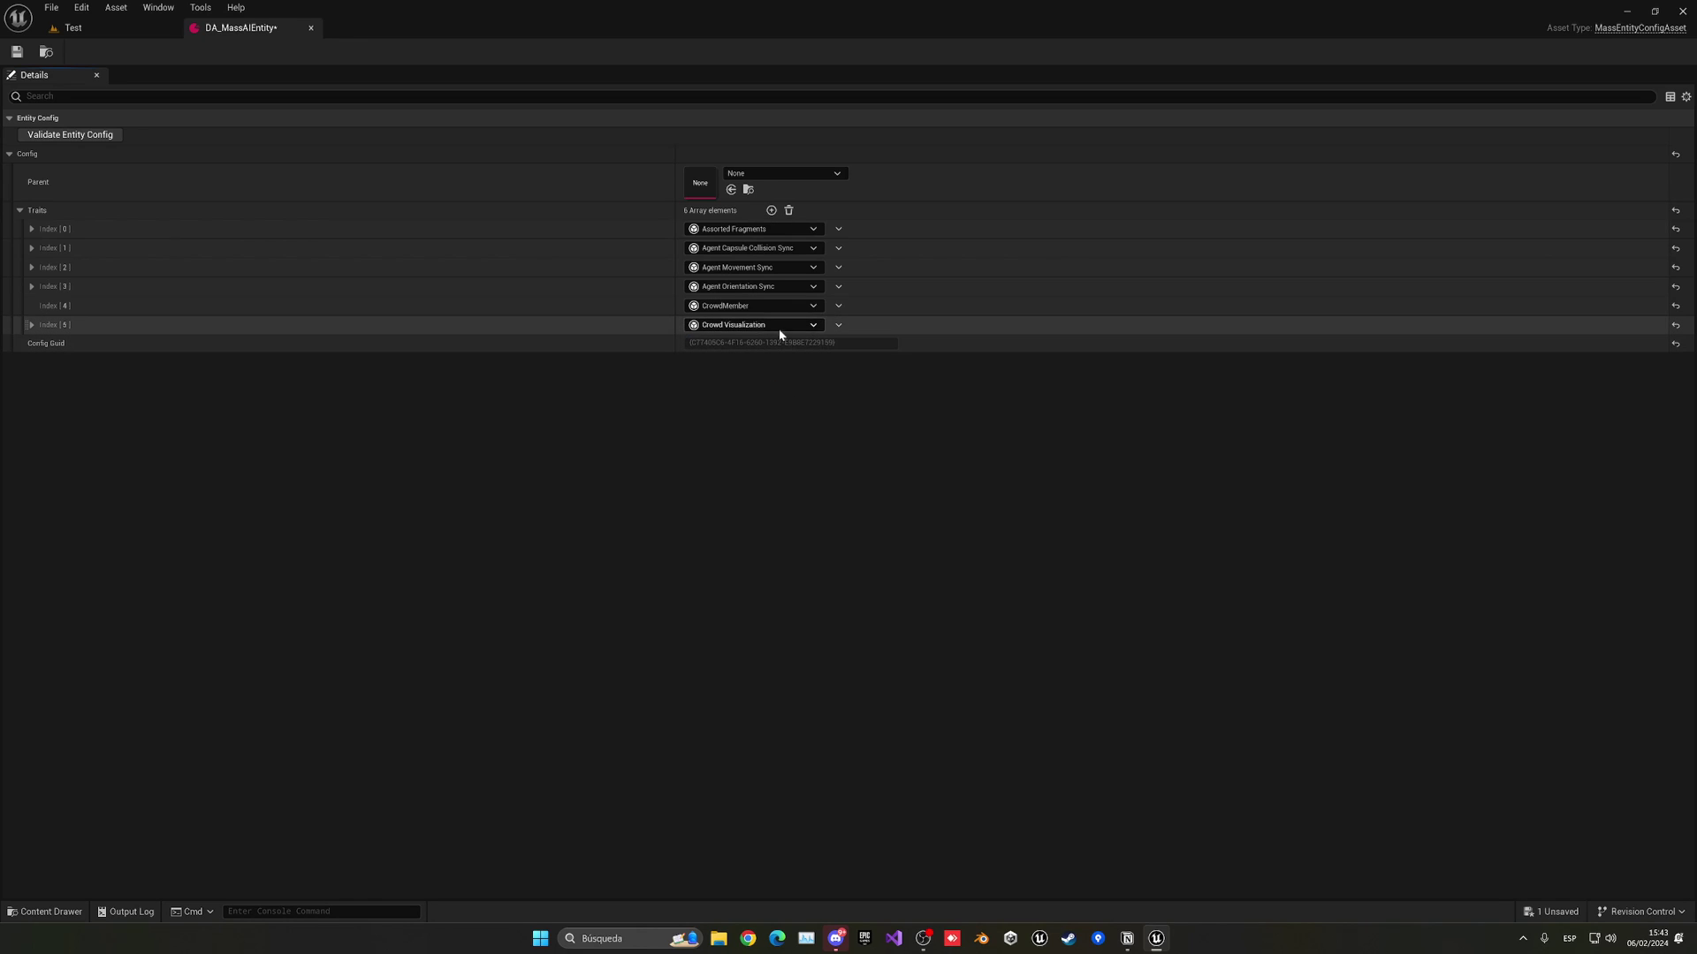
{"action": "left_click", "coordinate": [32, 325]}
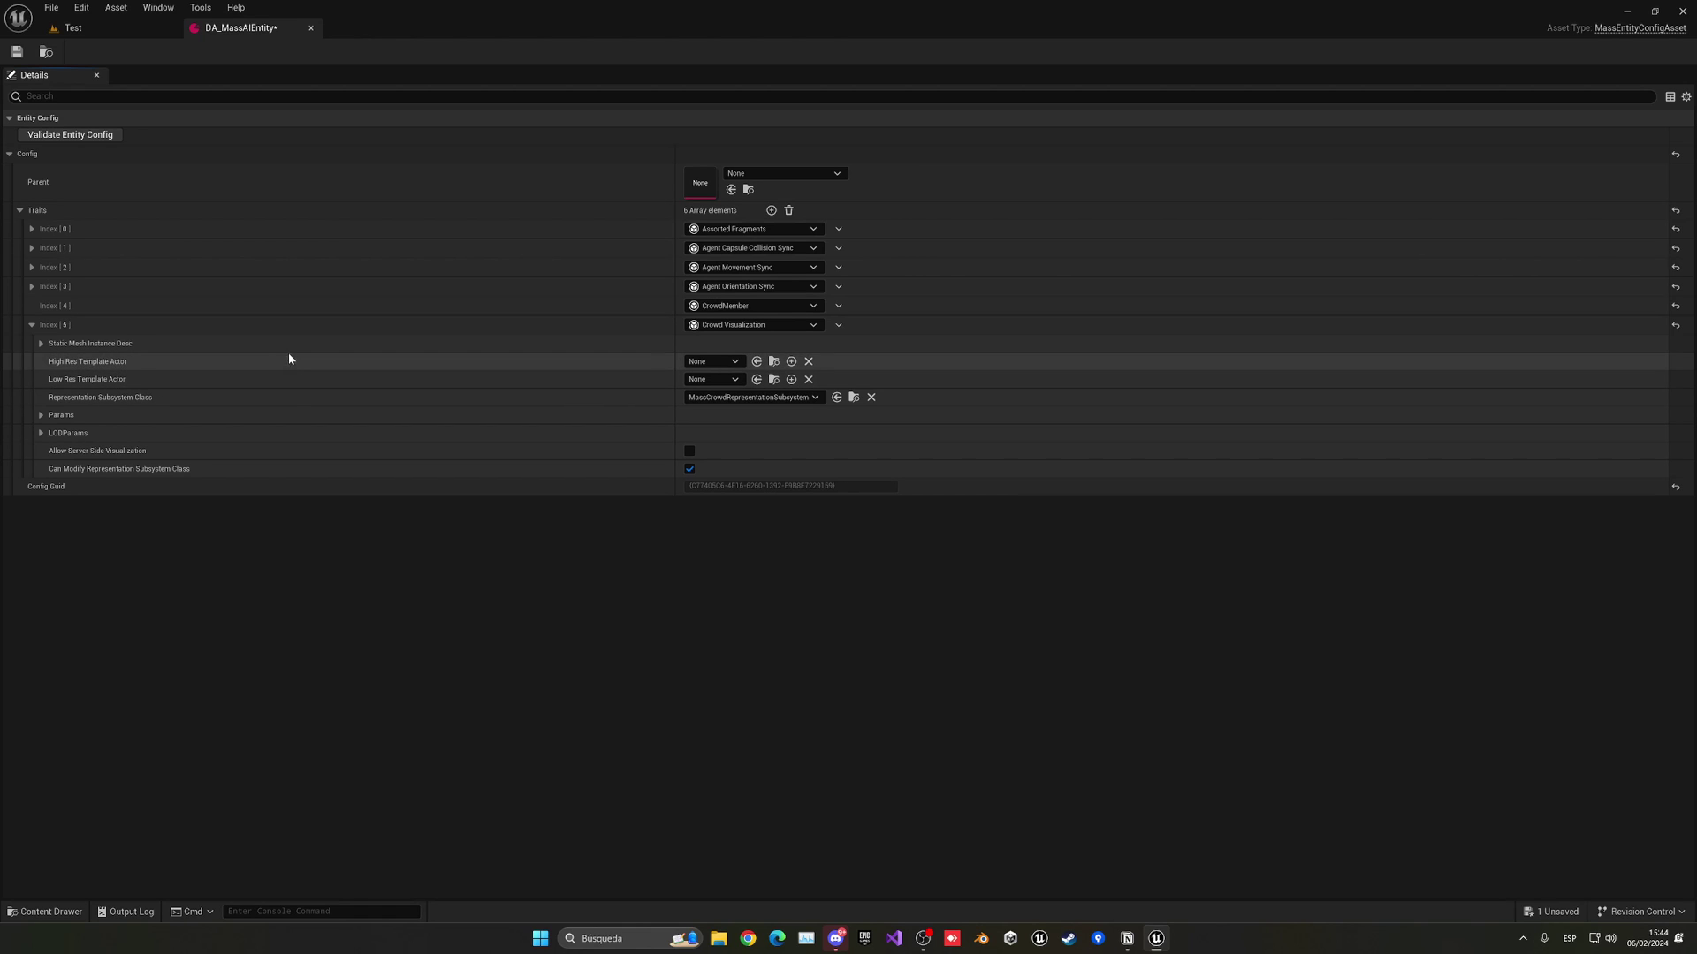
{"action": "left_click", "coordinate": [705, 379]}
{"action": "left_click", "coordinate": [705, 379]}
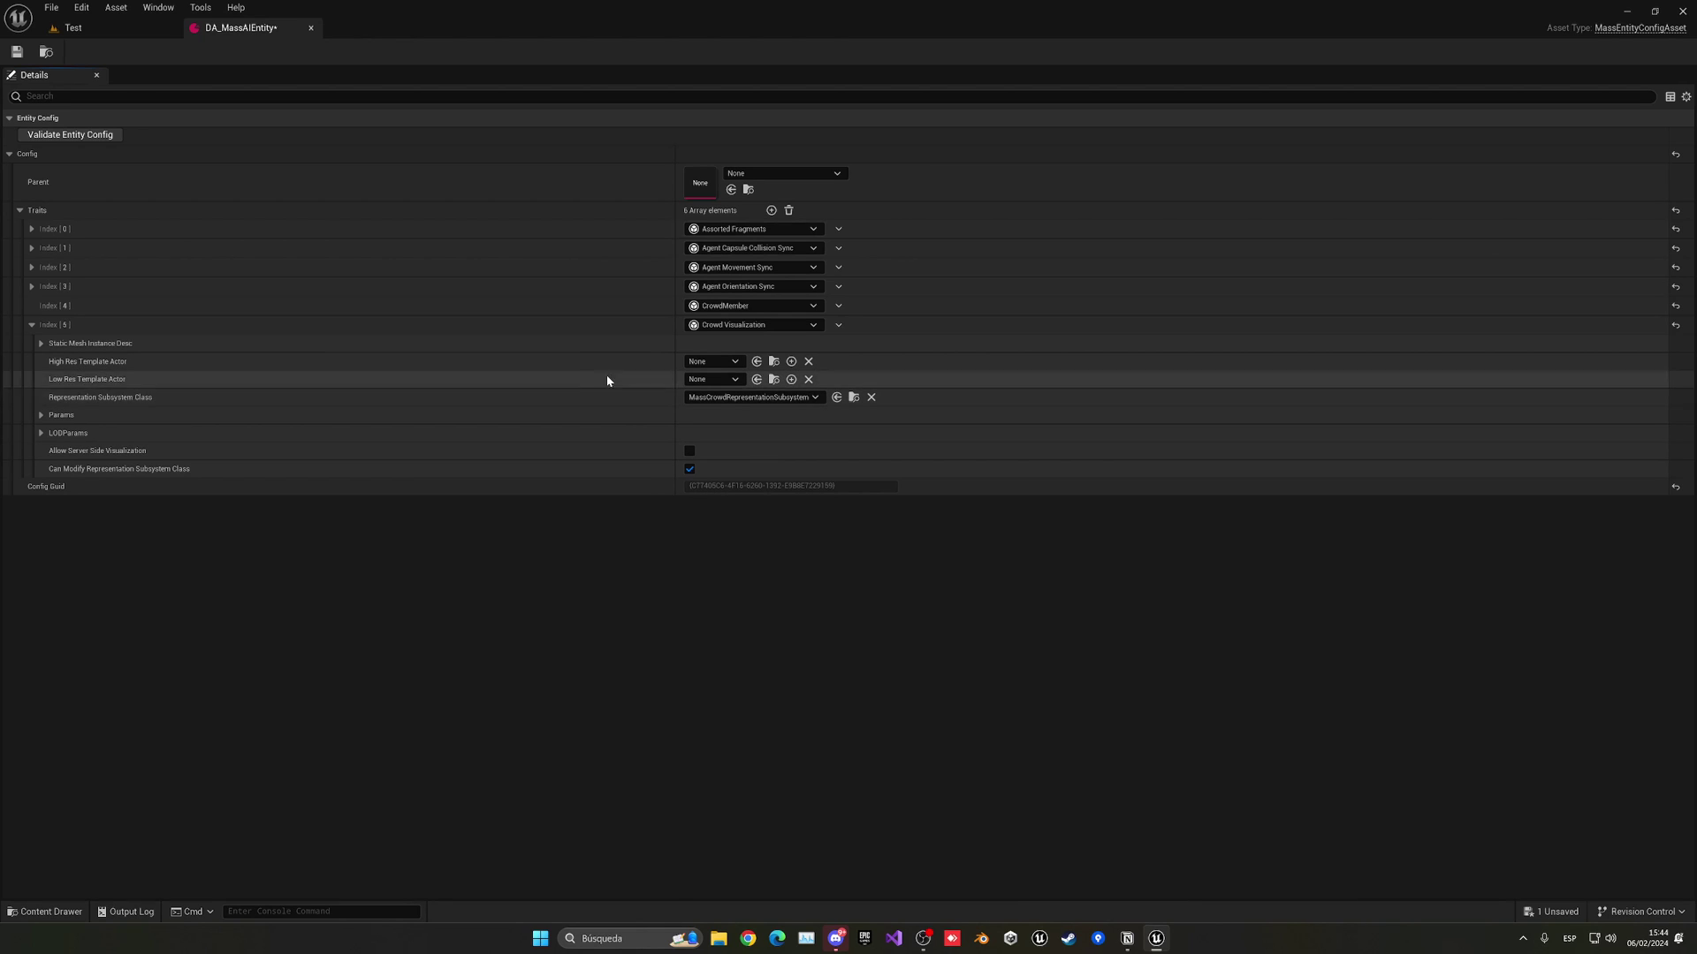
{"action": "left_click", "coordinate": [101, 30]}
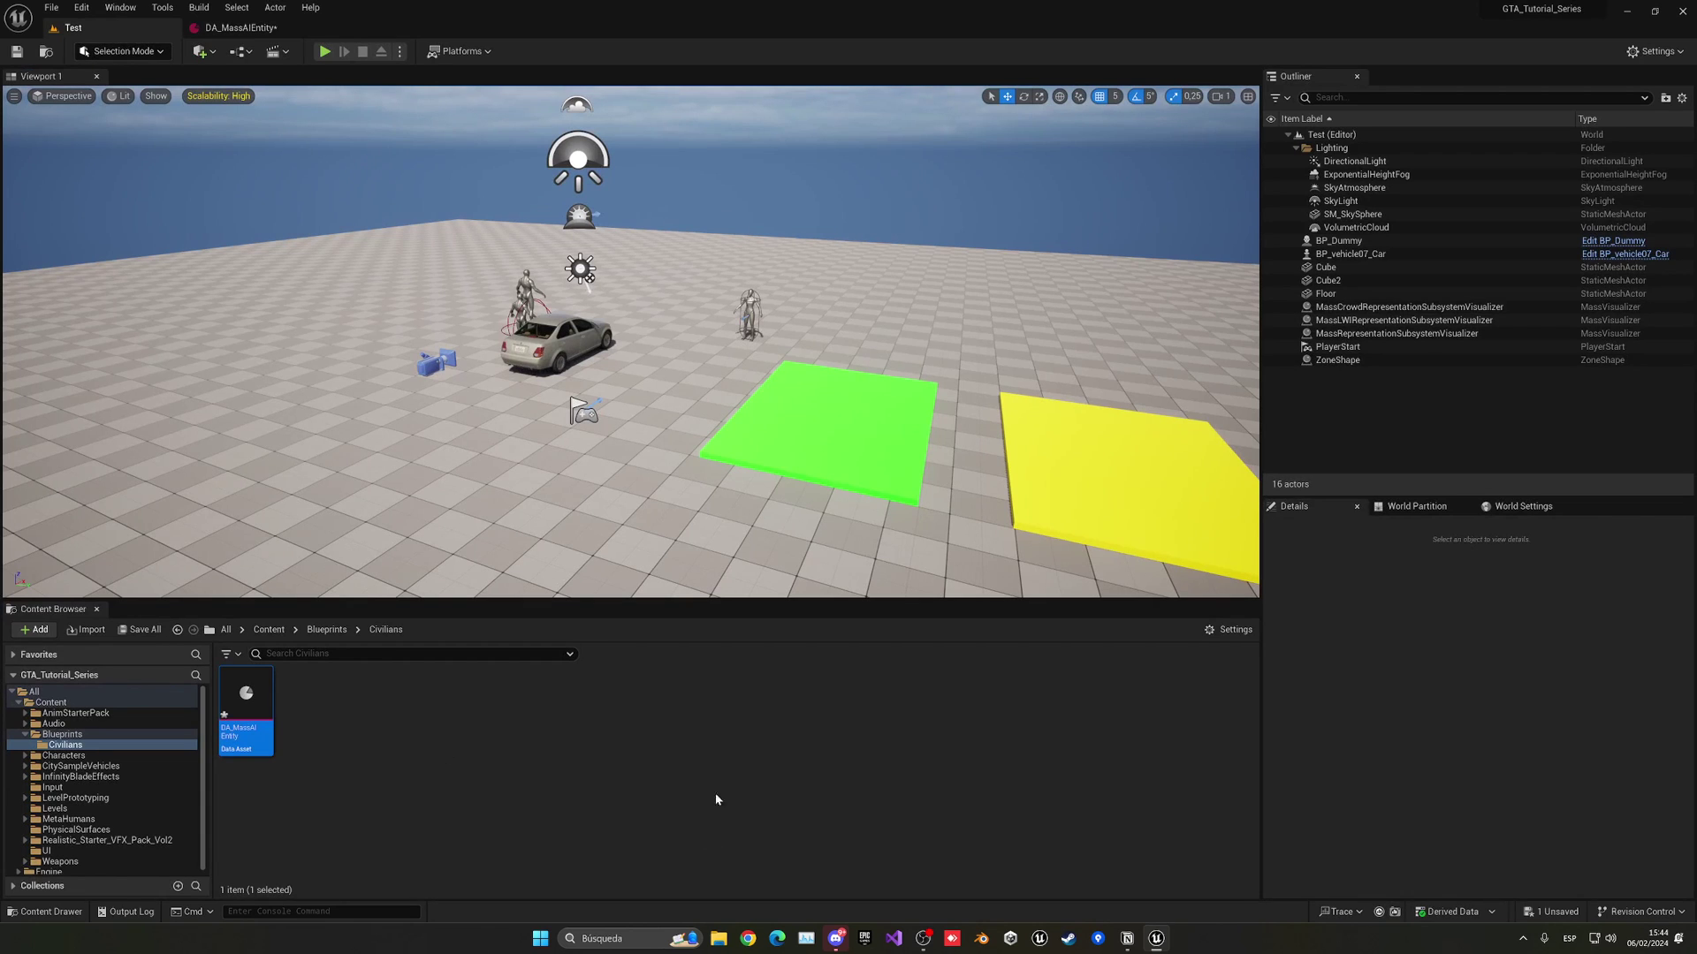
Create a Character-based Blueprint Class named BP_CivilianAI in the Civilians folder.
{"action": "left_click", "coordinate": [419, 729]}
{"action": "right_click", "coordinate": [366, 712]}
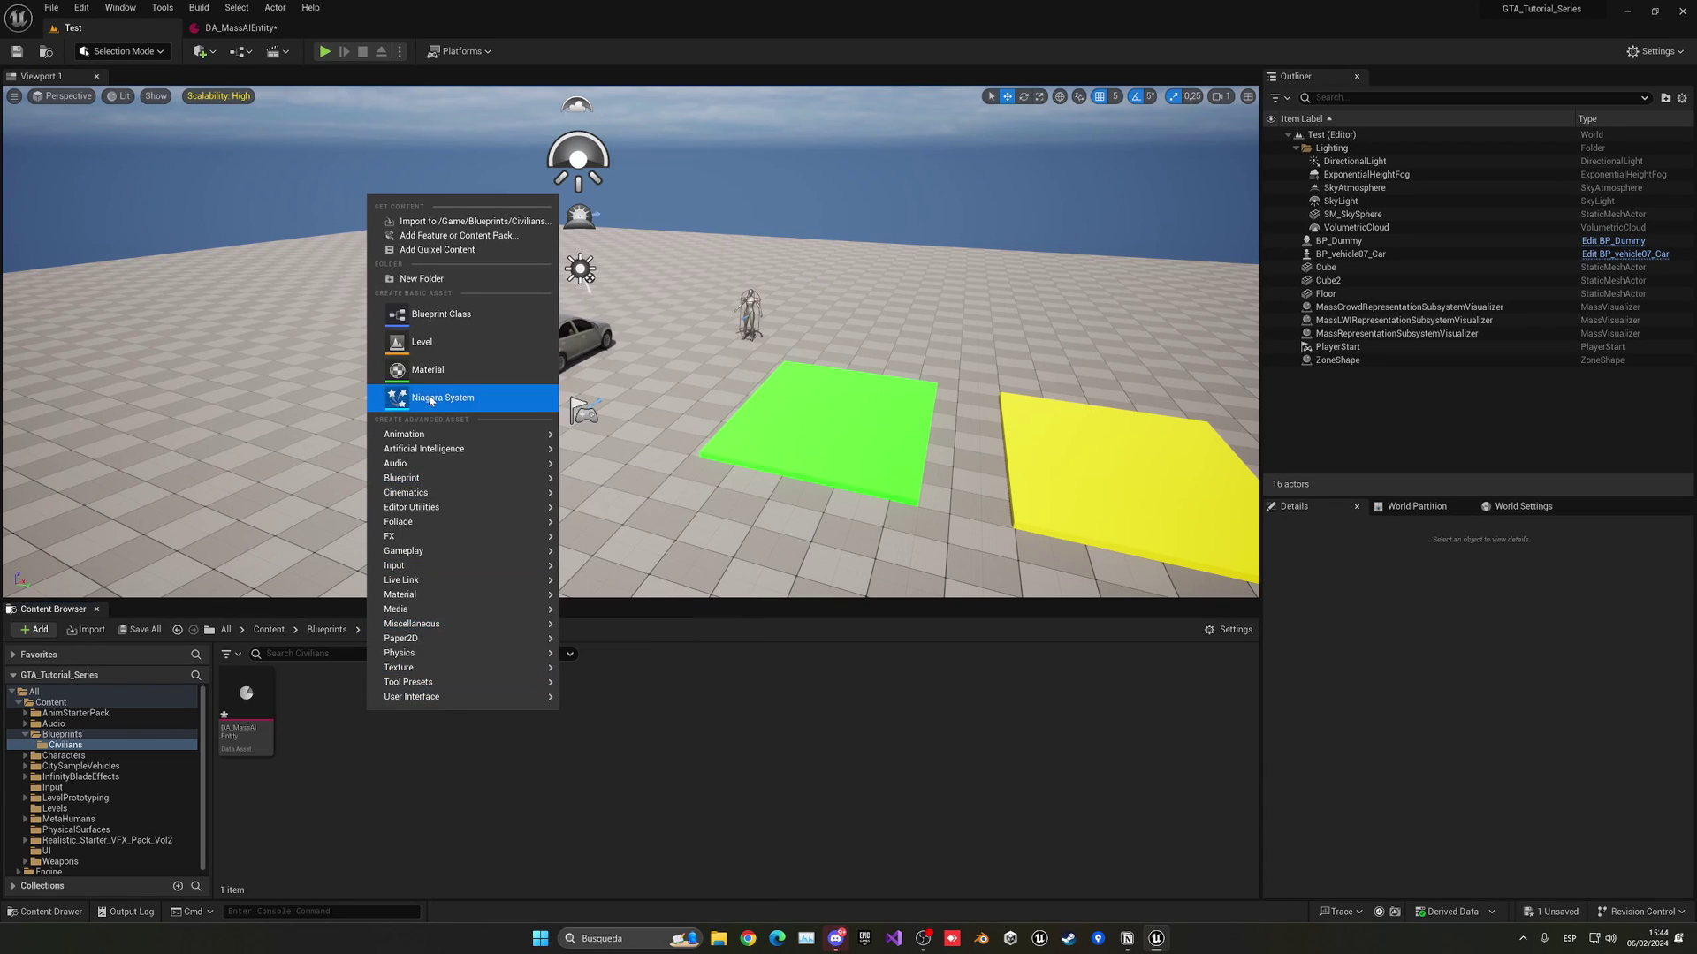
{"action": "left_click", "coordinate": [431, 323]}
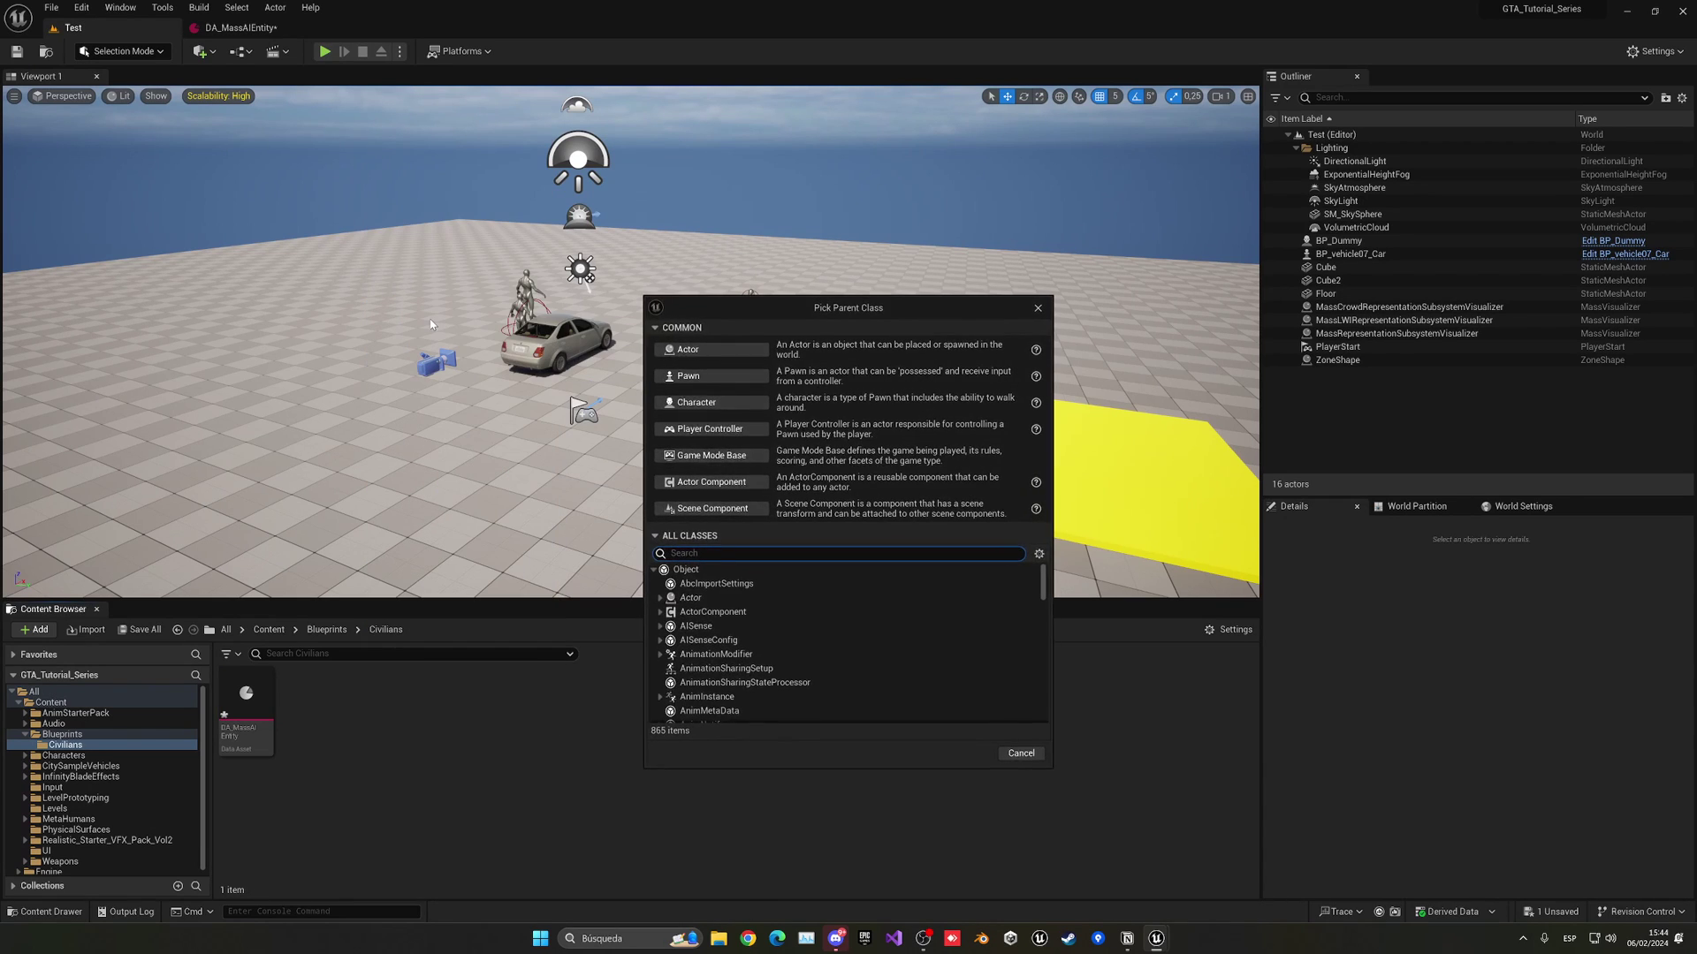
{"action": "left_click", "coordinate": [713, 402]}
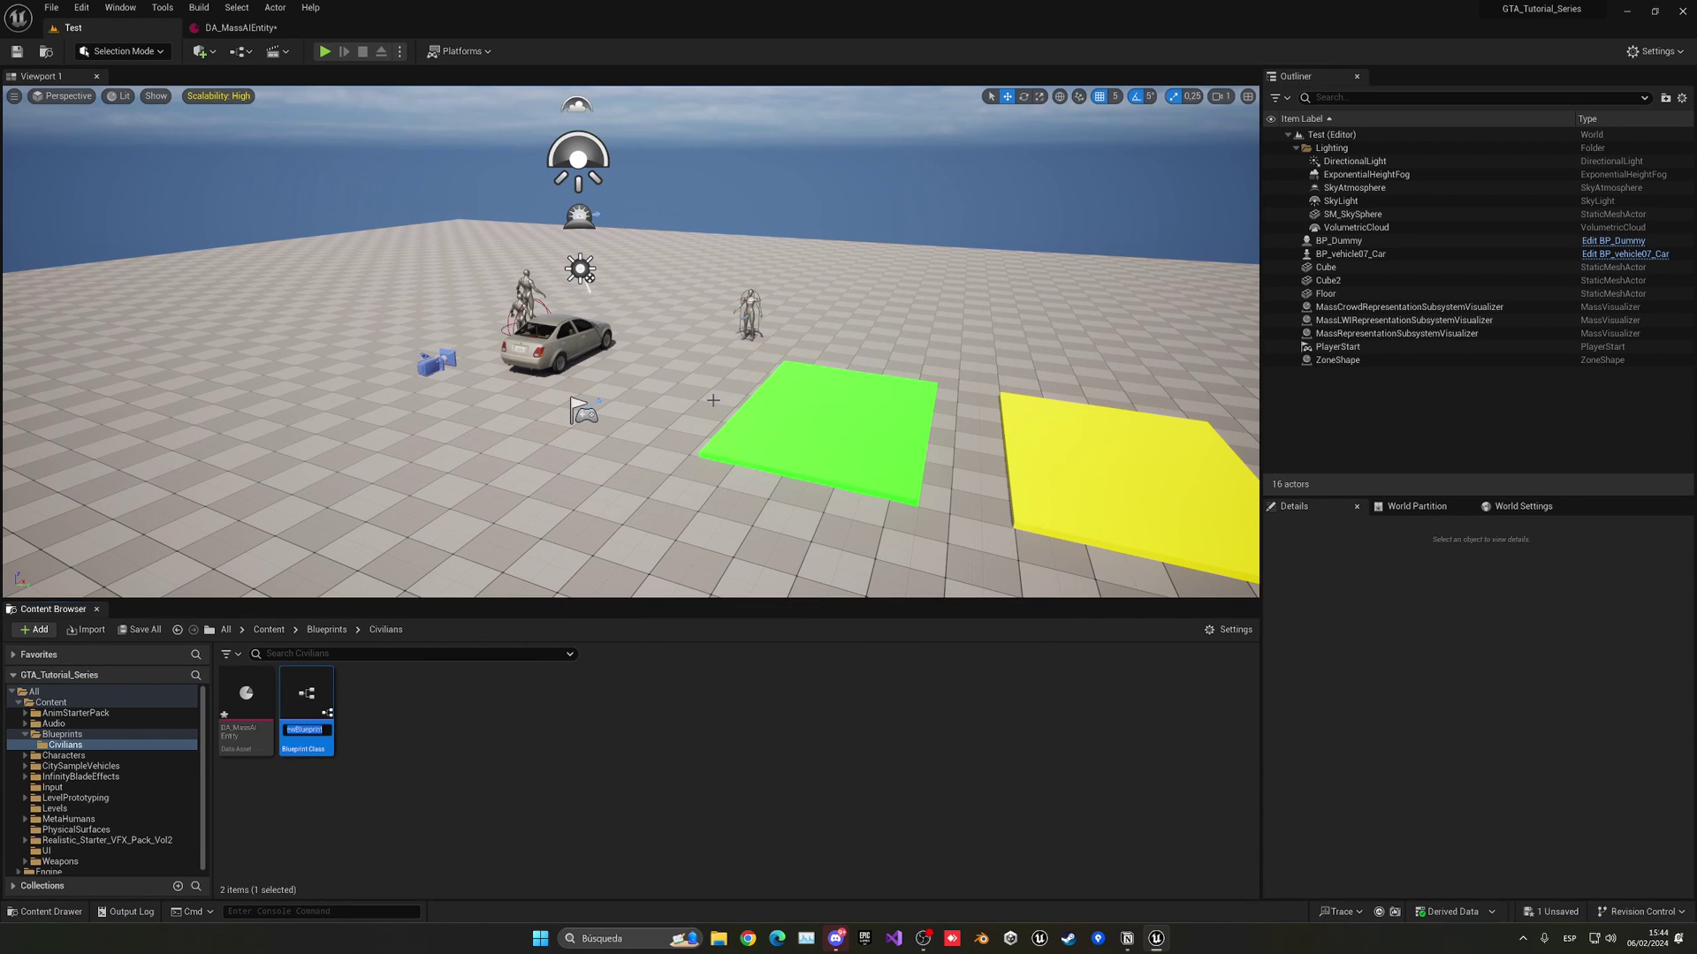
{"action": "type", "text": "BP_CivilianAI"}
{"action": "key", "text": "Return"}
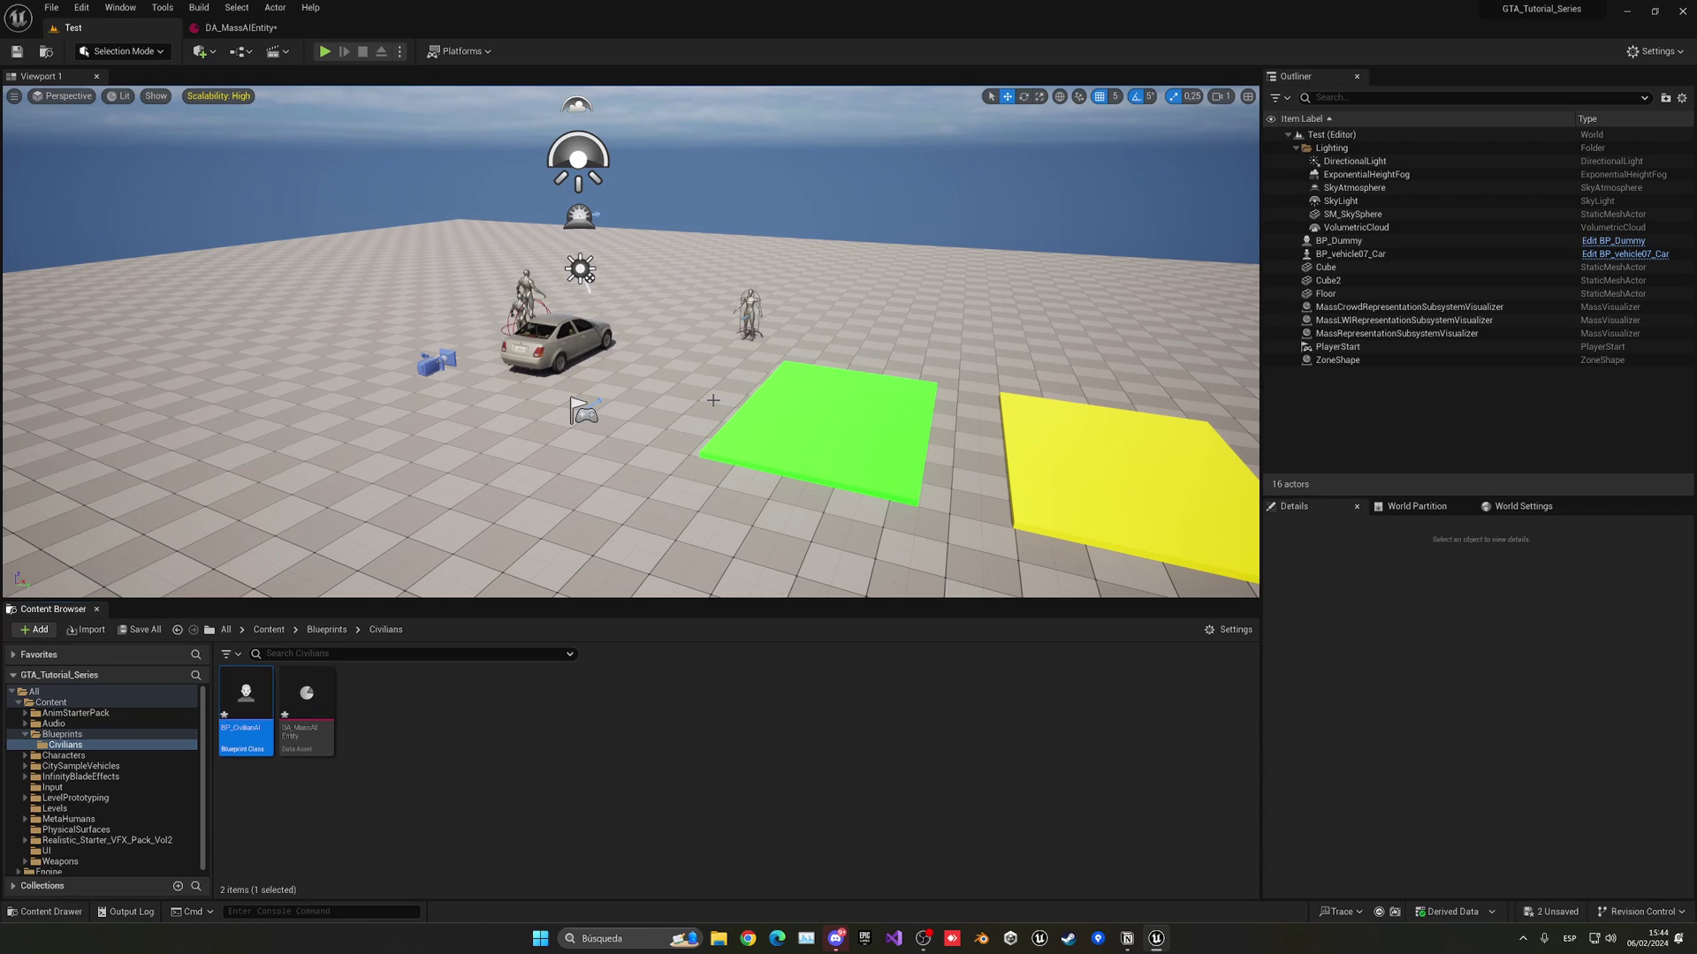
Open BP_CivilianAI and assign SKM_Manny_Simple as its Mesh component's skeletal mesh.
{"action": "key", "text": "Return"}
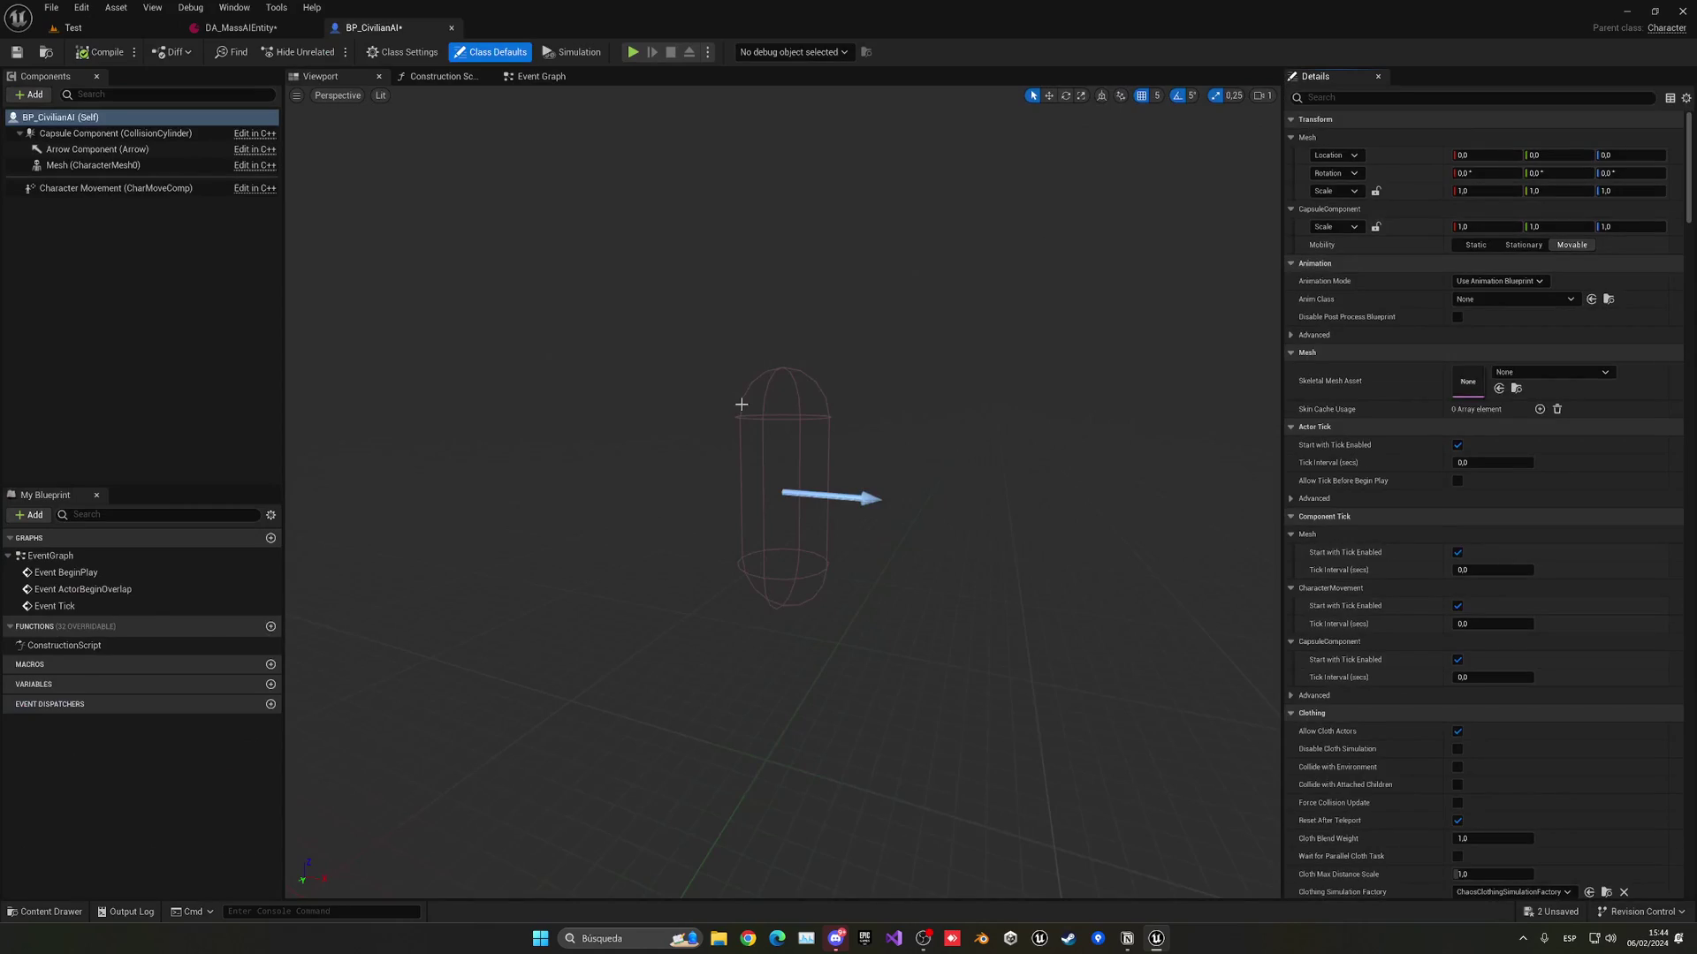
{"action": "left_click", "coordinate": [49, 165]}
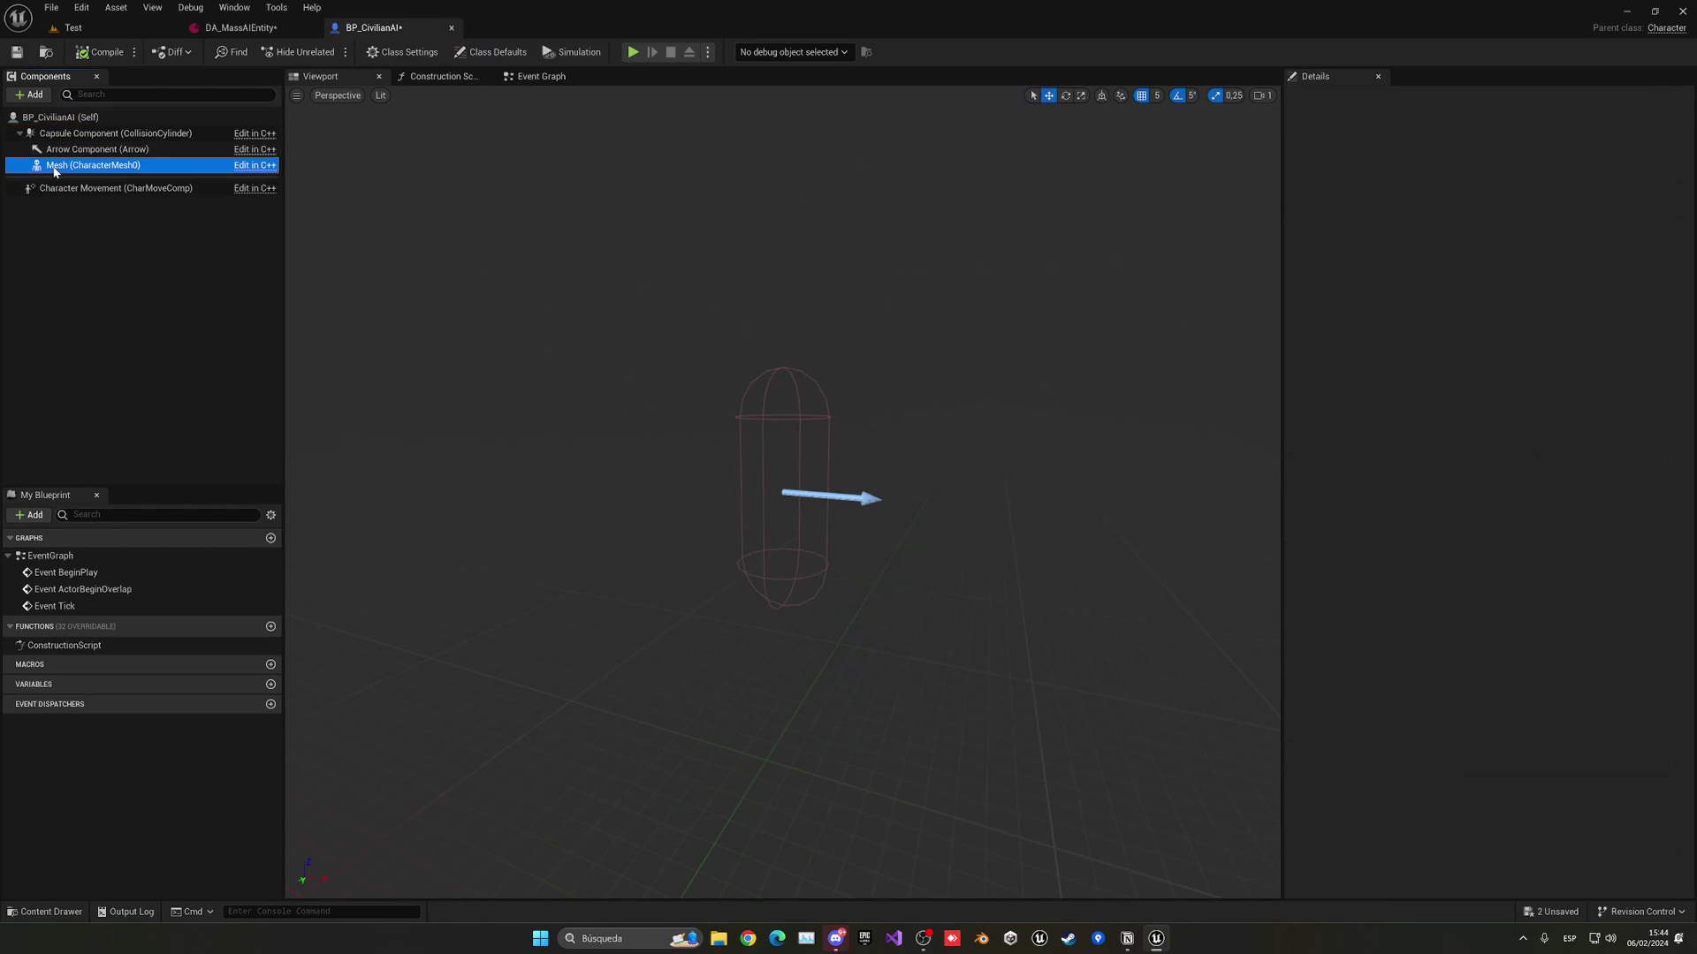
{"action": "left_click", "coordinate": [1518, 443]}
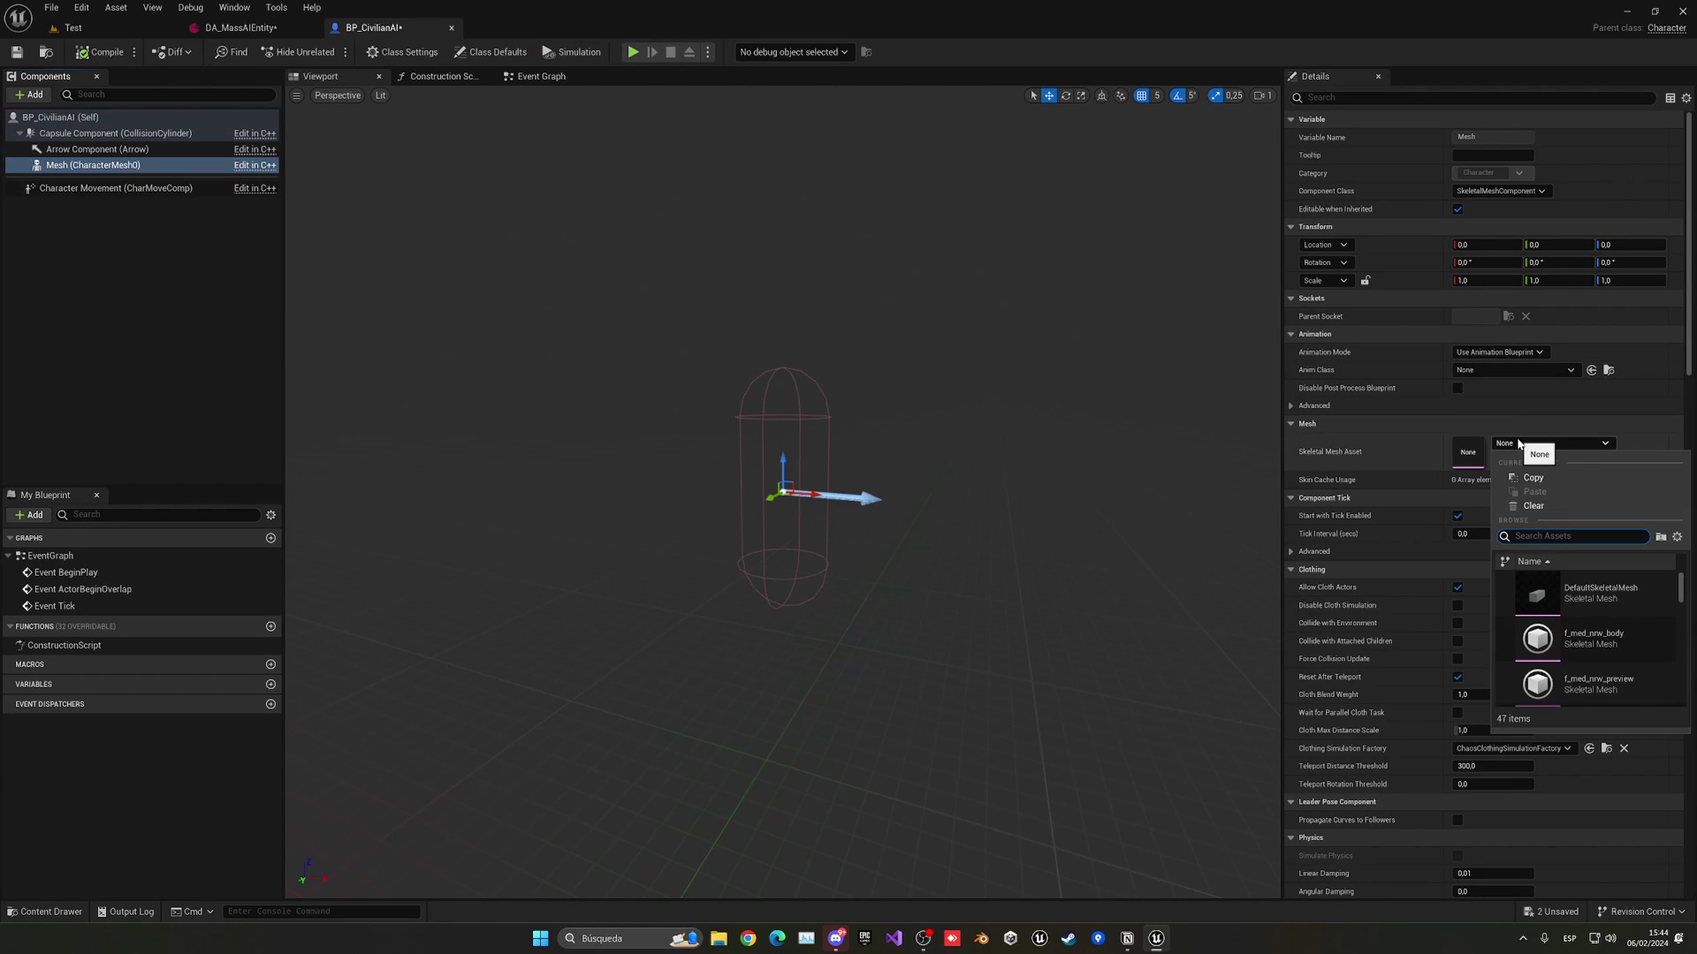
{"action": "type", "text": "manny"}
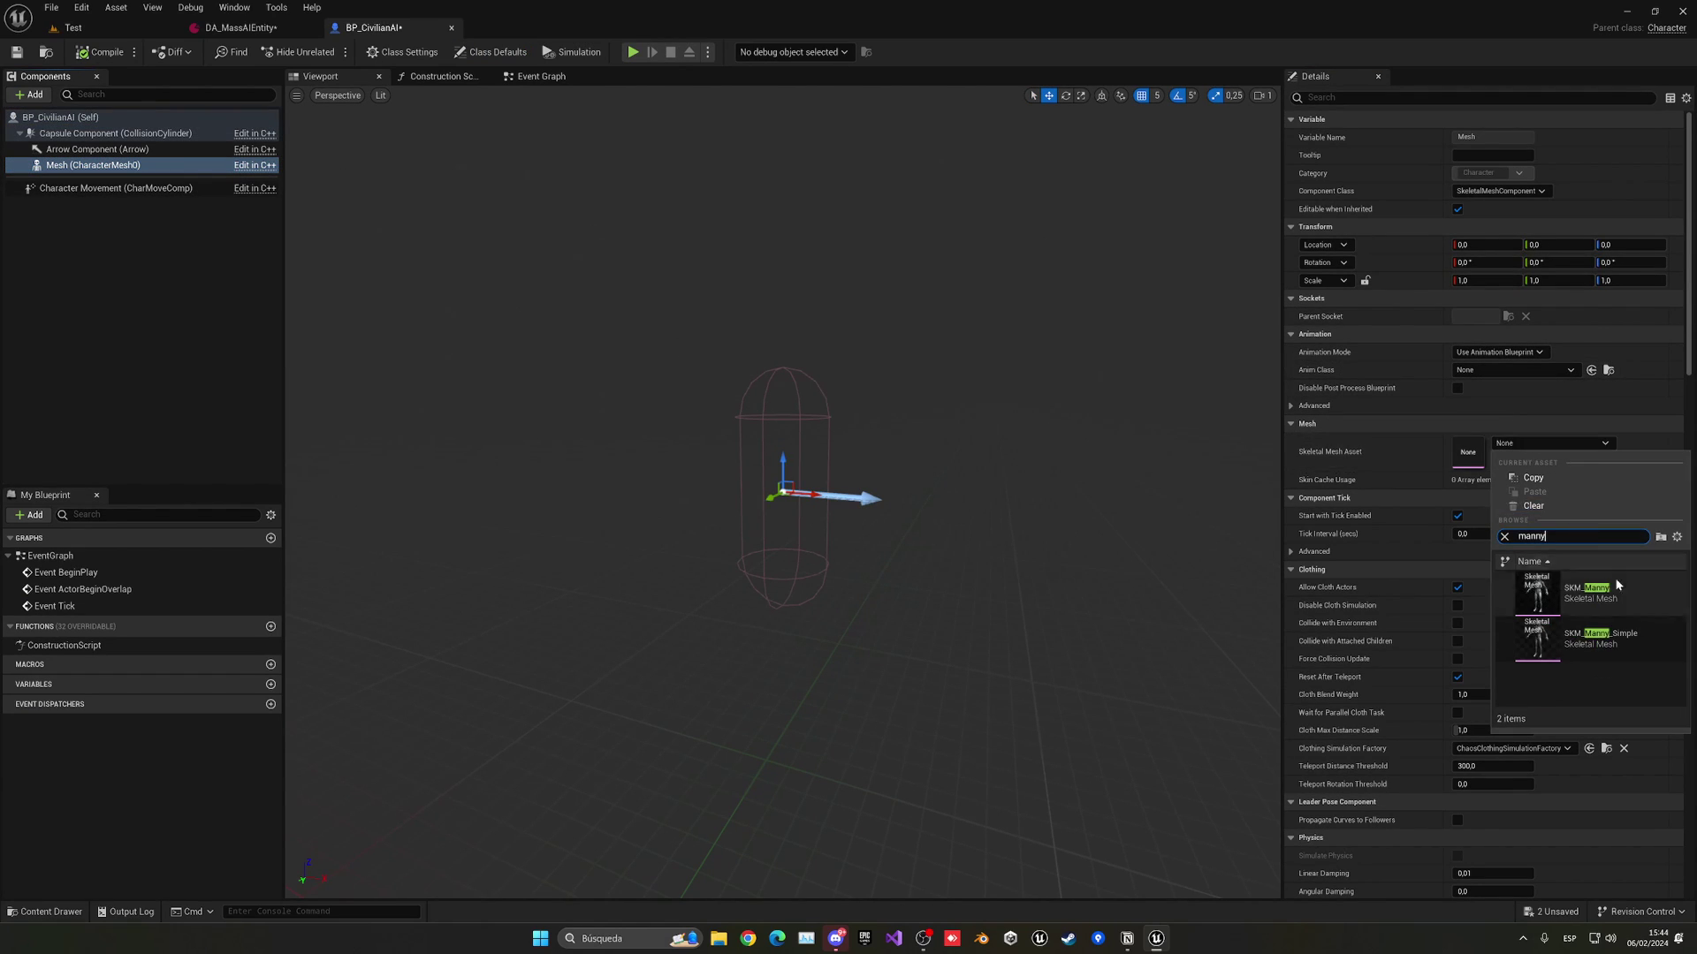
{"action": "left_click", "coordinate": [1629, 629]}
Set the mesh Location Z to -89 and Rotation Z to -90, then compile.
{"action": "left_click", "coordinate": [1613, 246]}
{"action": "type", "text": "-89"}
{"action": "key", "text": "Tab"}
{"action": "key", "text": "Tab"}
{"action": "key", "text": "Tab"}
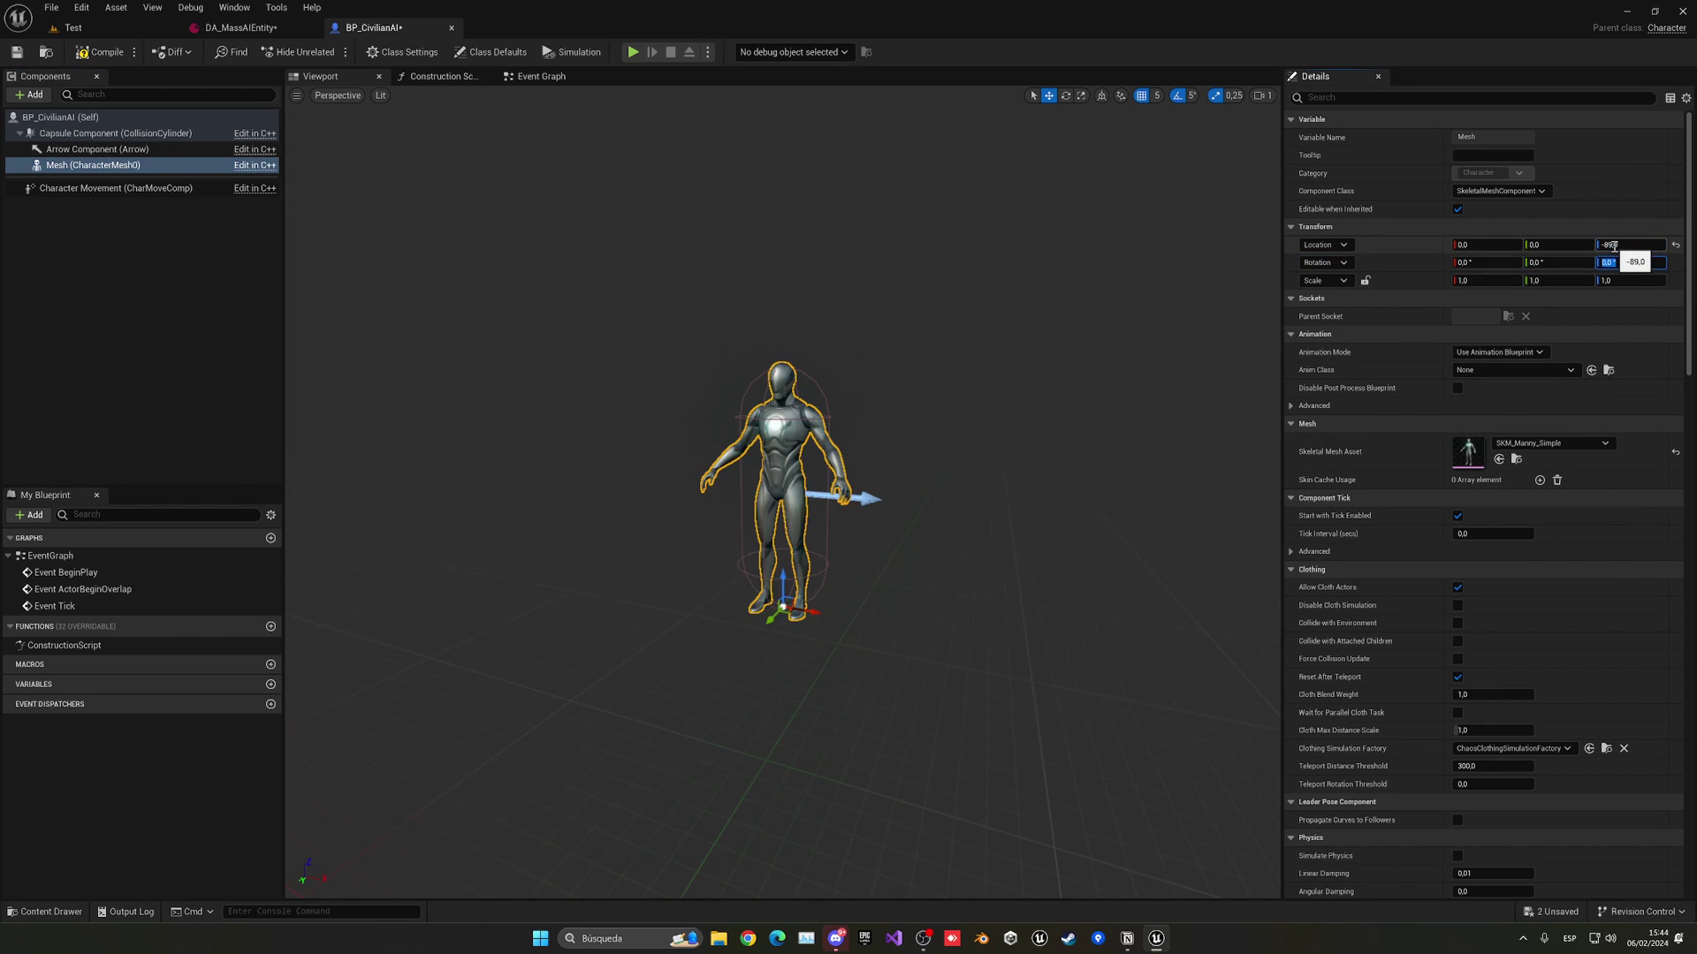
{"action": "type", "text": "-90"}
{"action": "key", "text": "Return"}
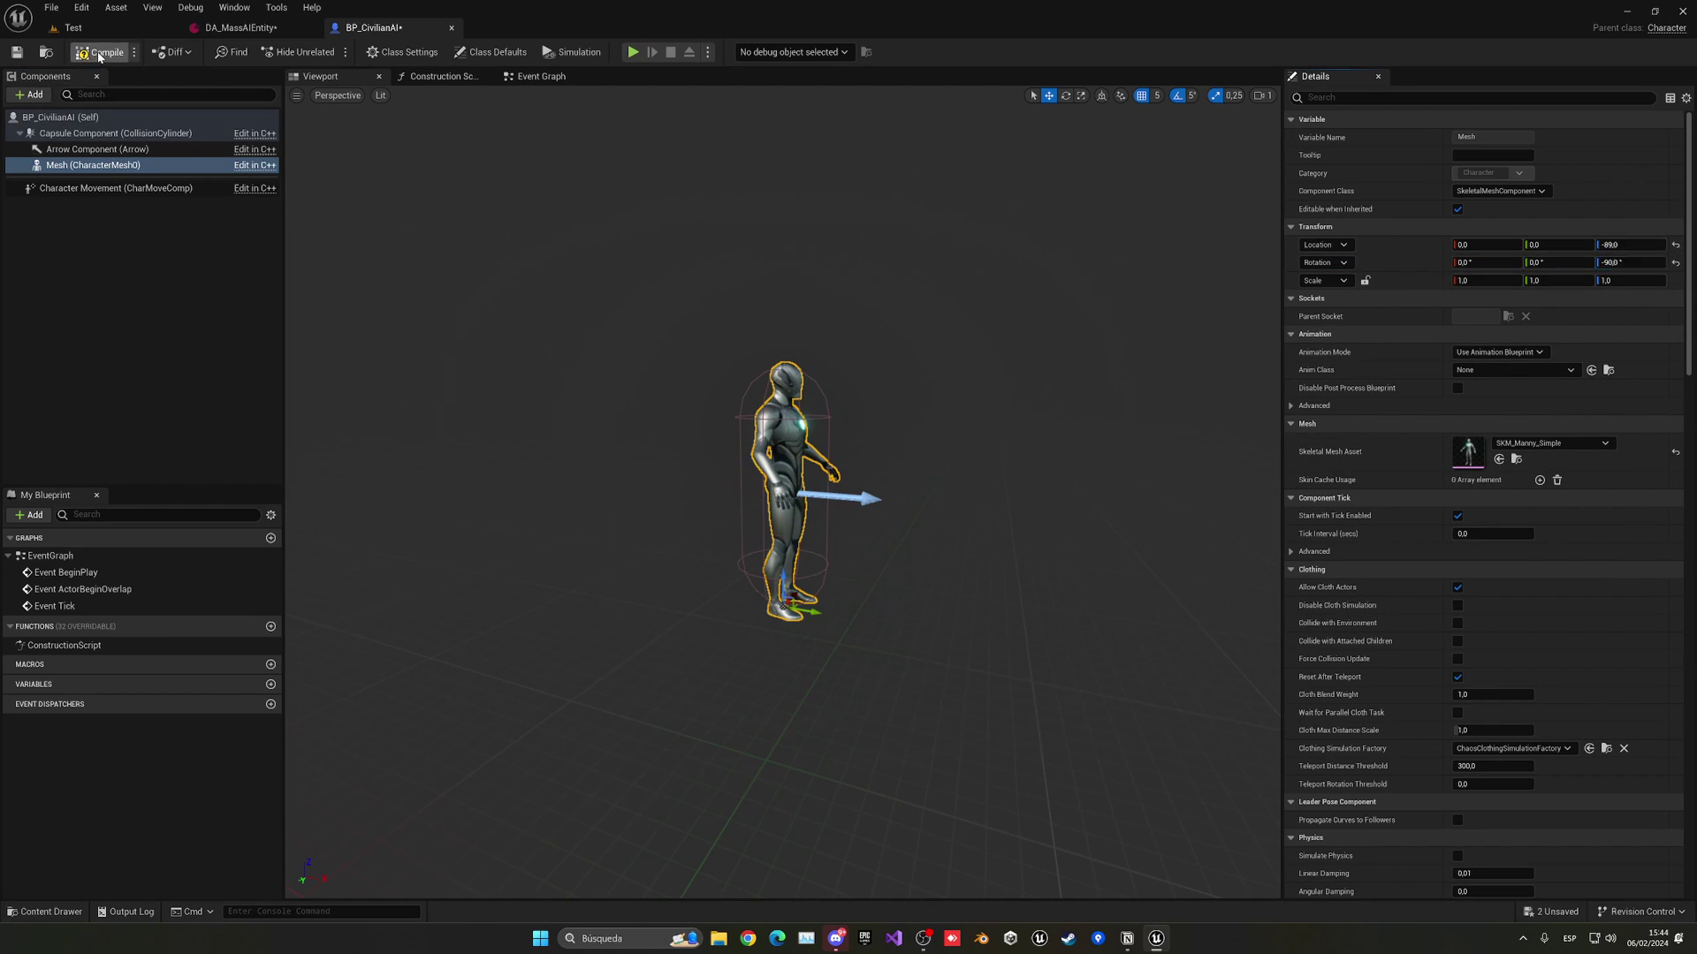
{"action": "left_click", "coordinate": [99, 55]}
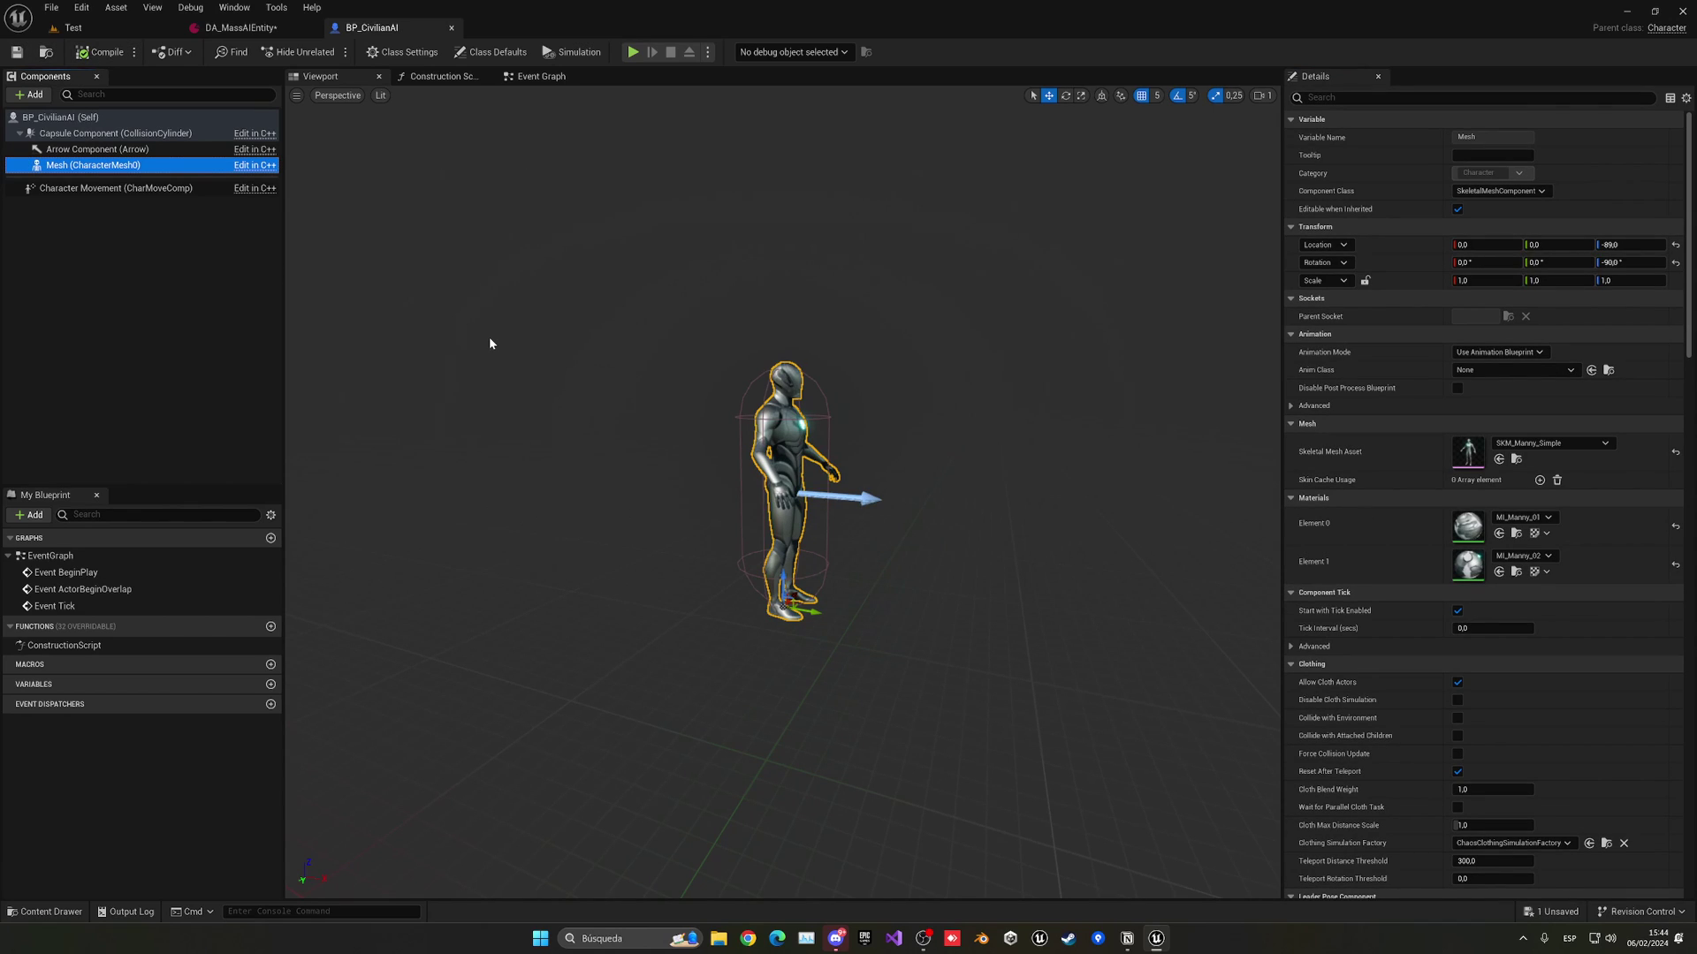
In DA_MassAIEntity, set Crowd Visualization's High Res and Low Res Template Actors to BP_CivilianAI.
{"action": "left_click", "coordinate": [231, 28]}
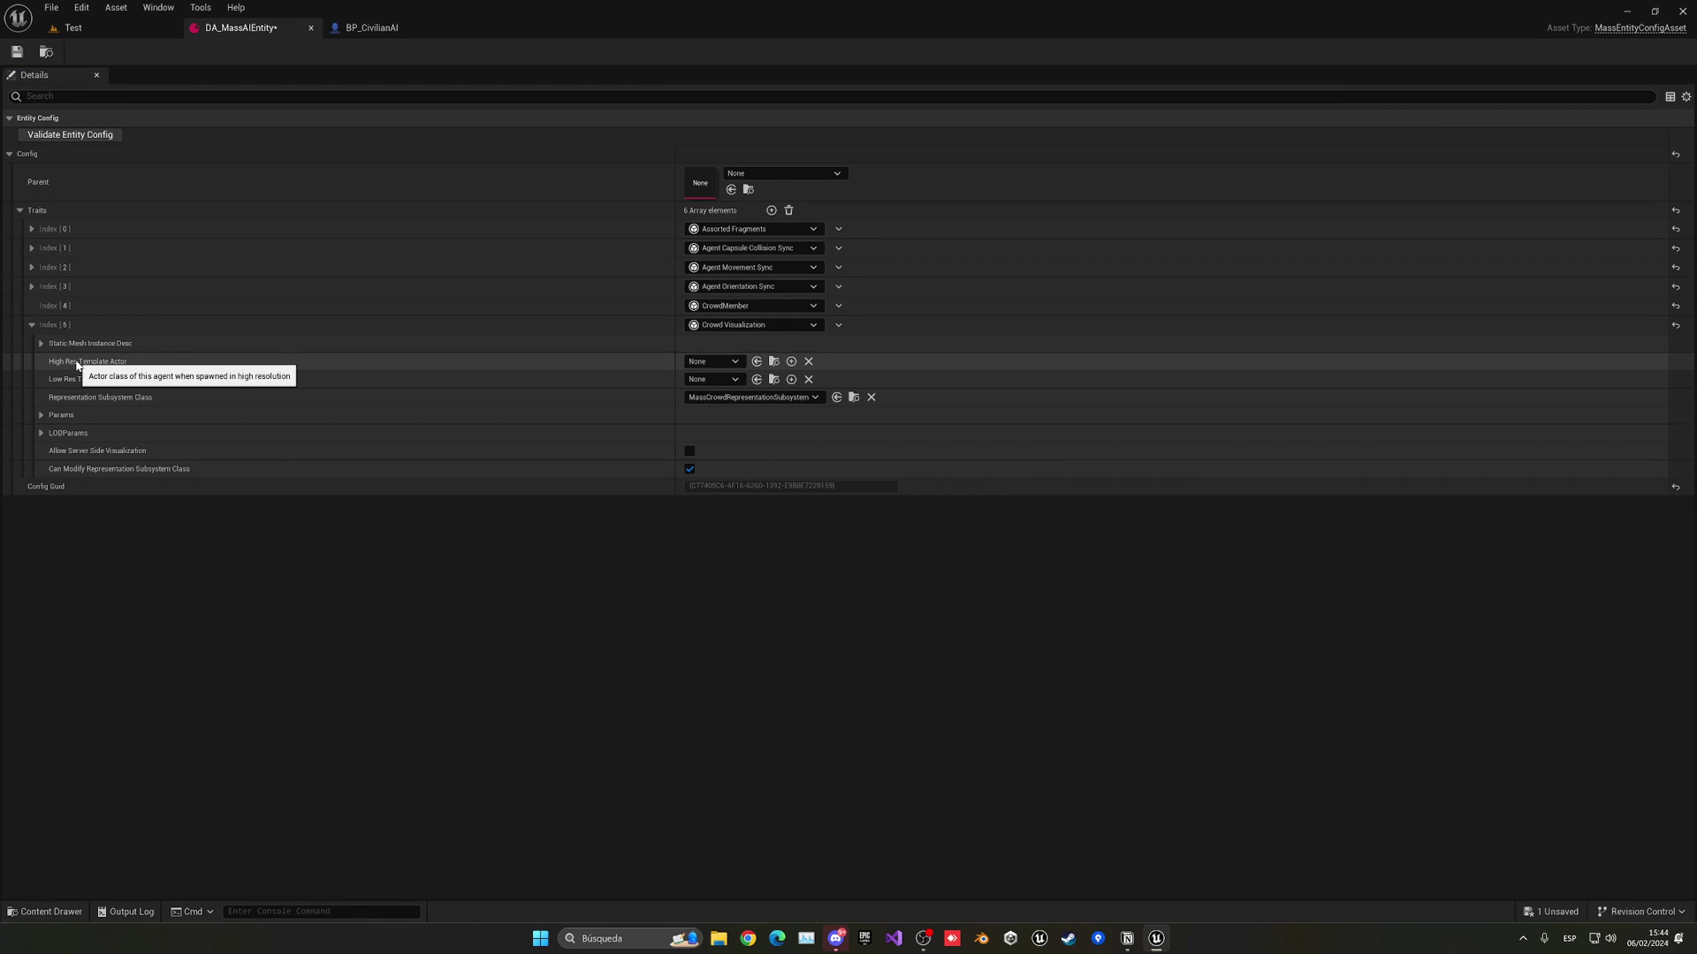
{"action": "left_click", "coordinate": [709, 363]}
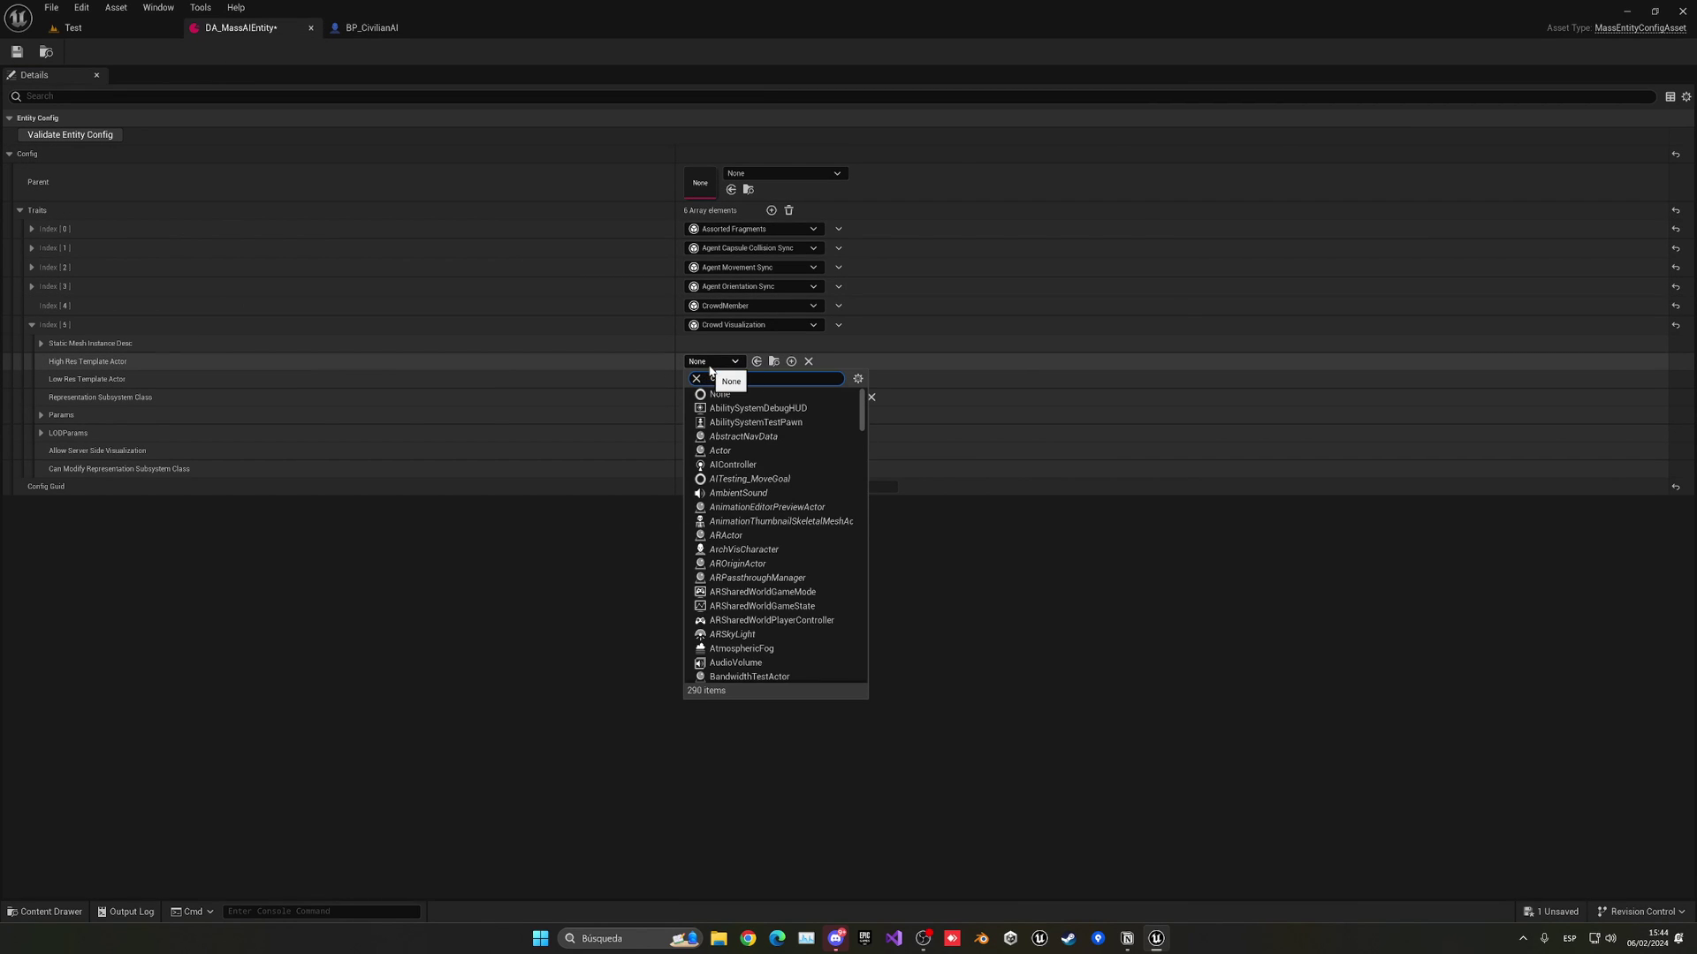
{"action": "type", "text": "ci"}
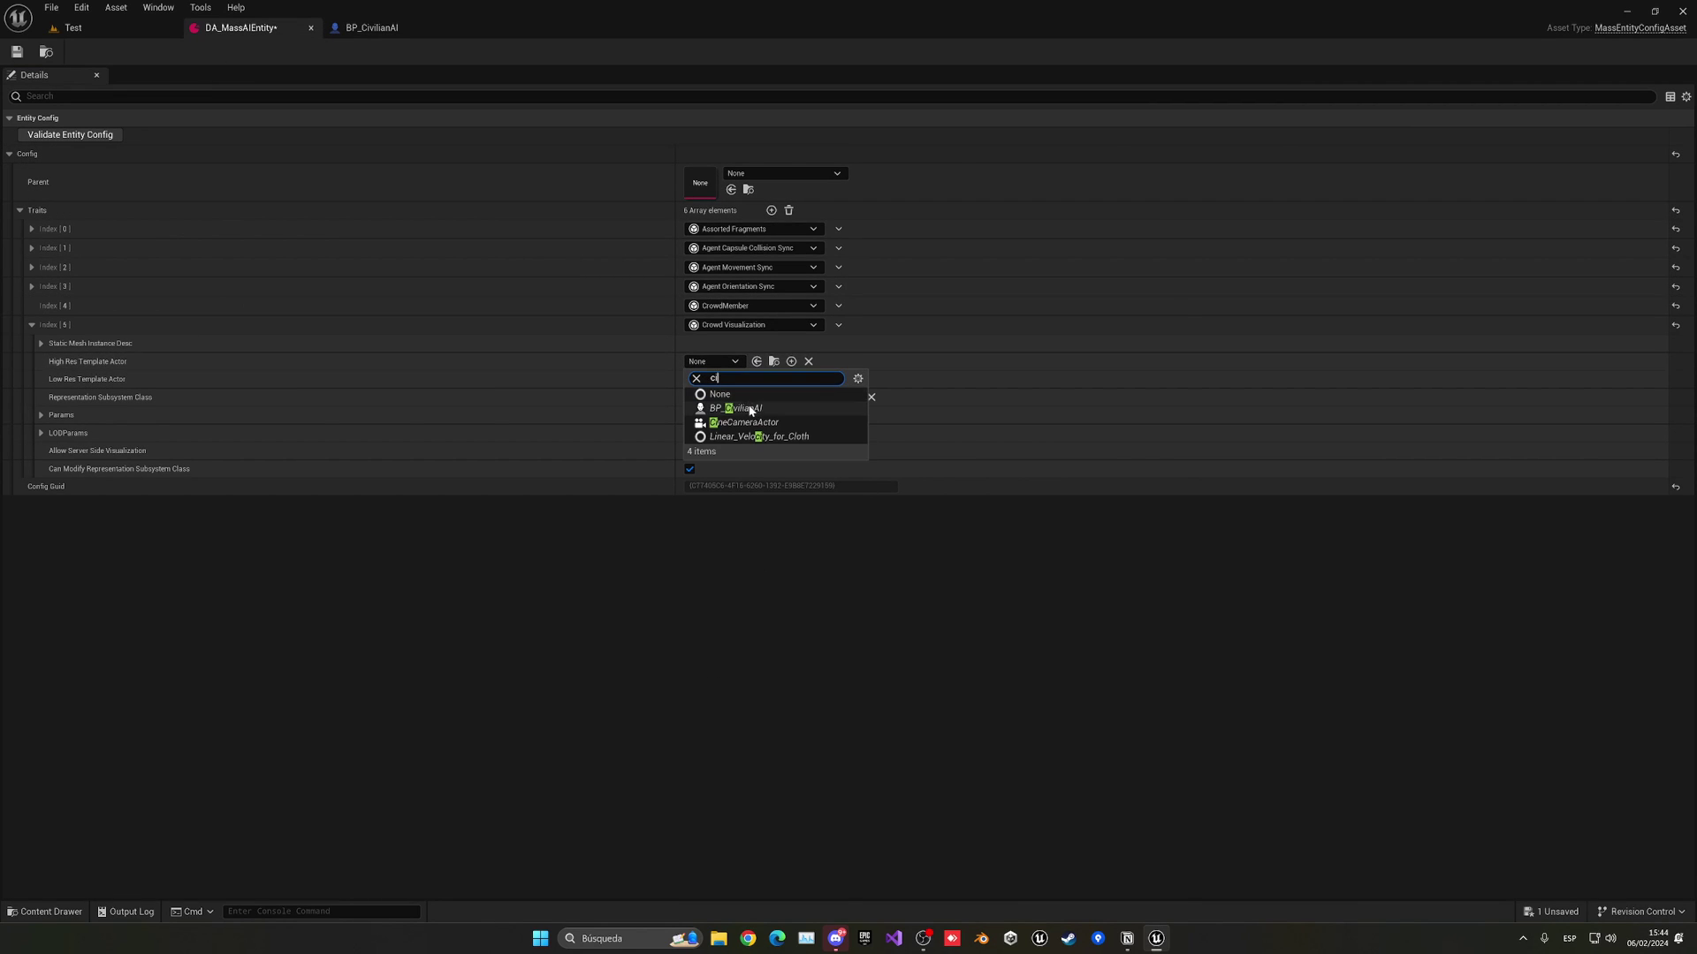
{"action": "left_click", "coordinate": [746, 409]}
{"action": "left_click", "coordinate": [712, 379]}
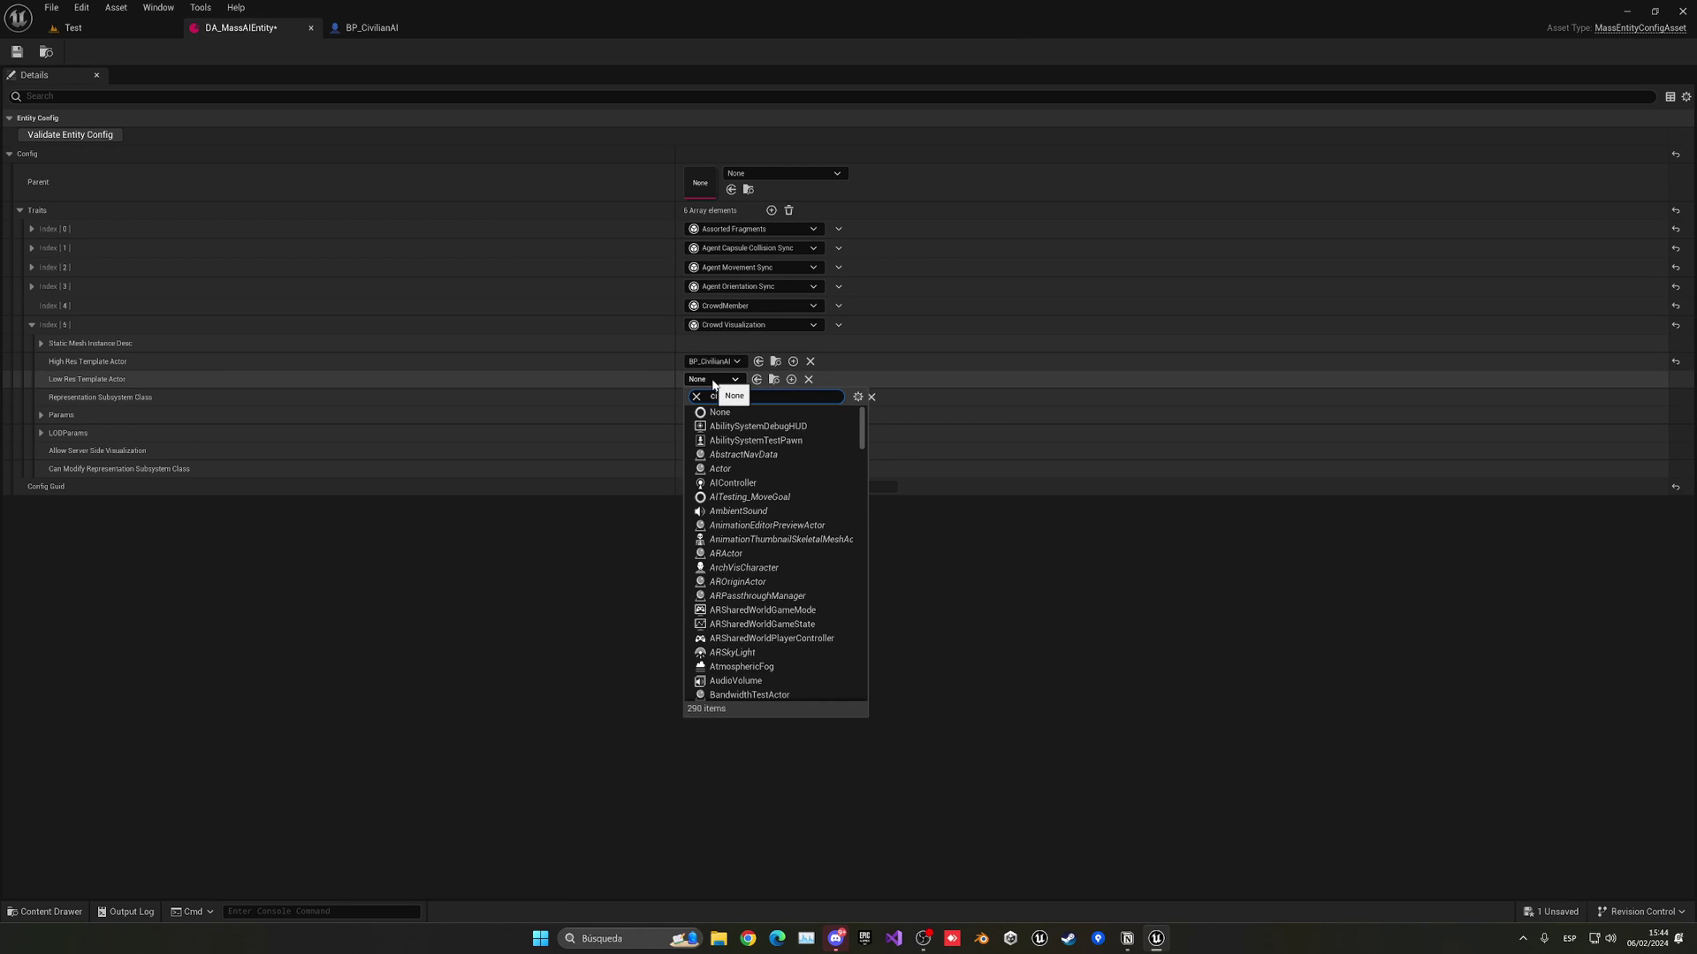
{"action": "type", "text": "civi"}
{"action": "left_click", "coordinate": [748, 432]}
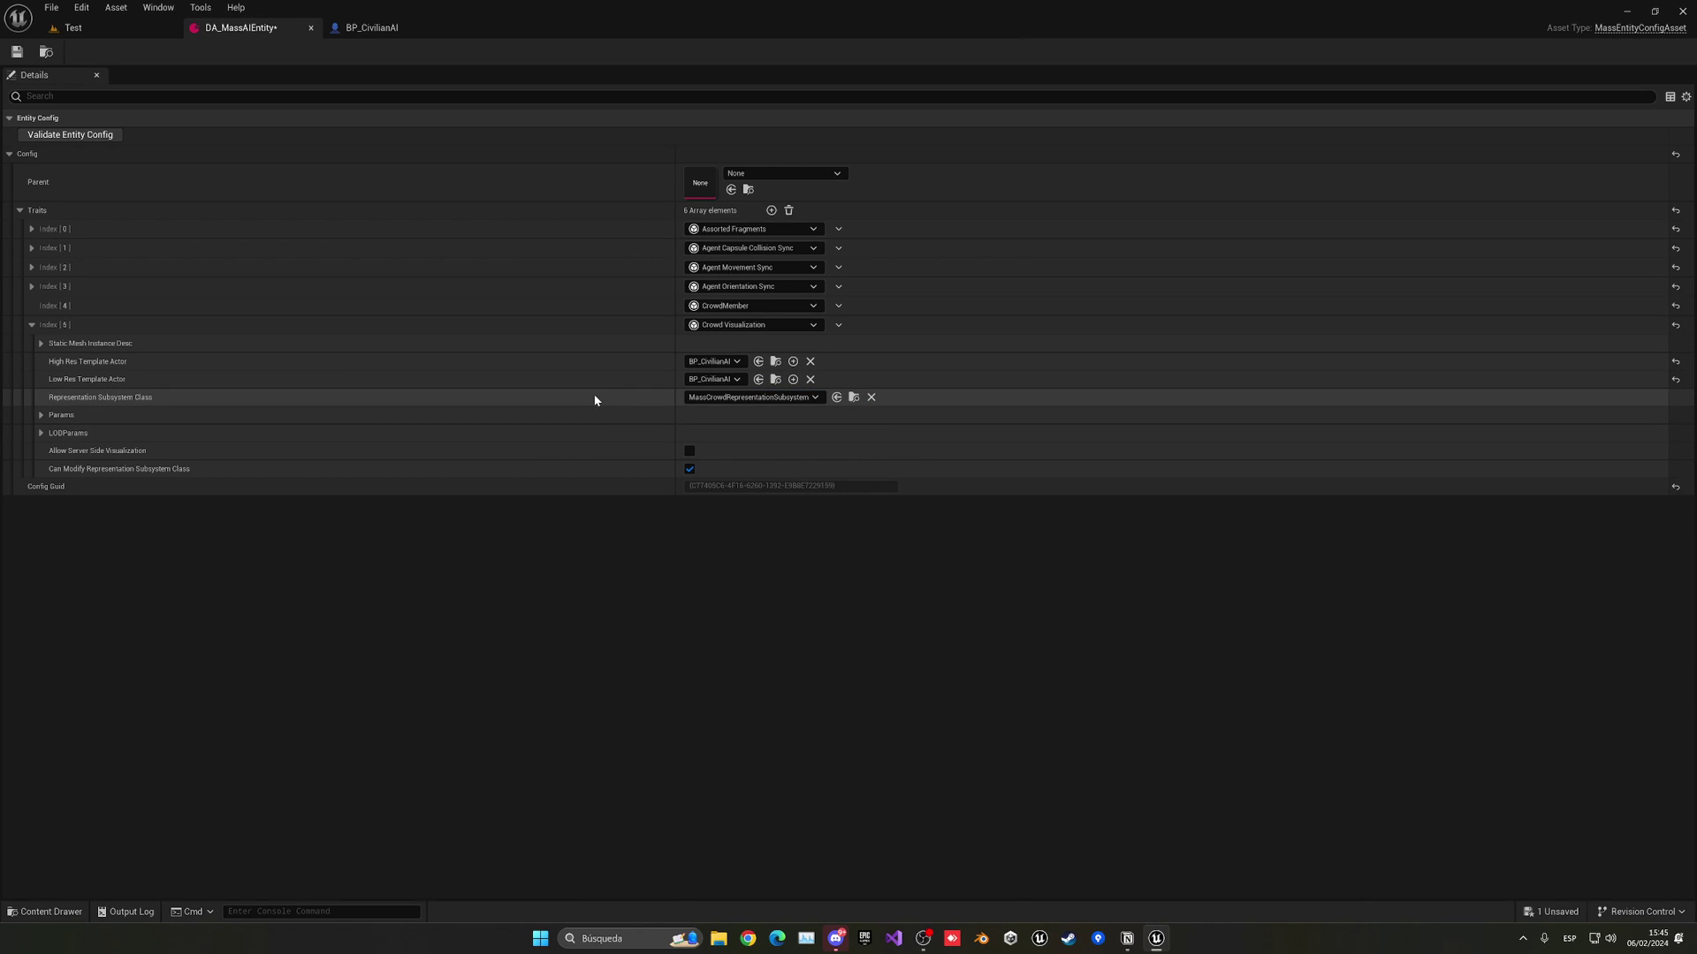
{"action": "left_click", "coordinate": [41, 415]}
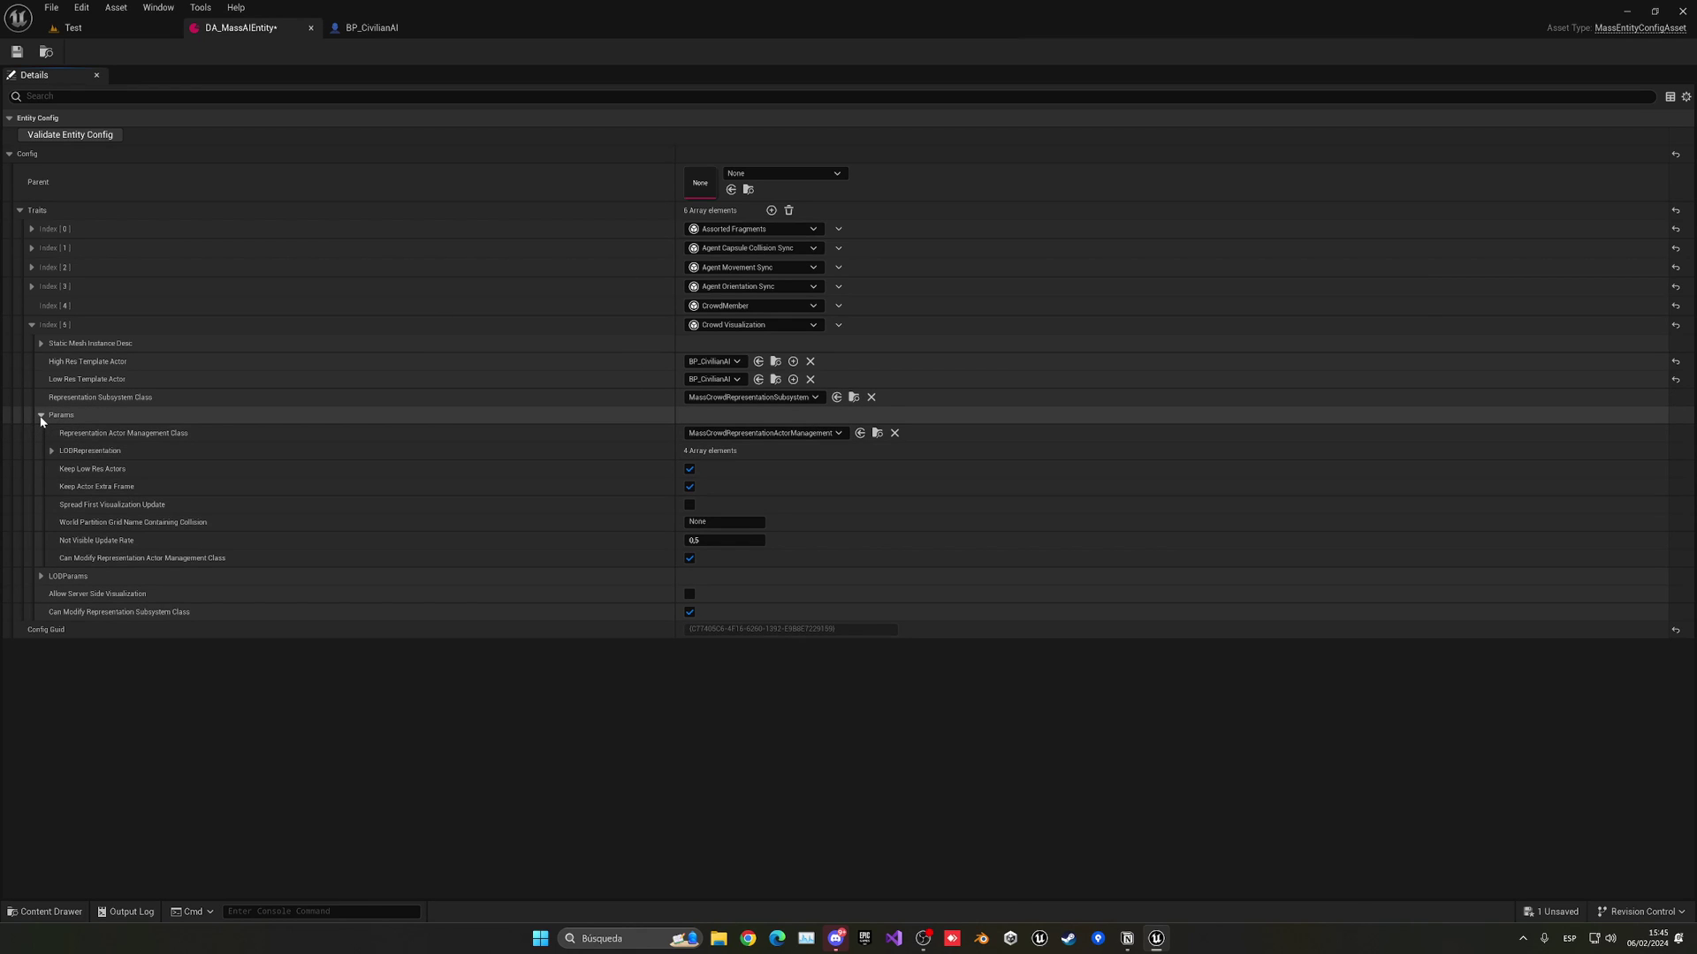
{"action": "left_click", "coordinate": [52, 451]}
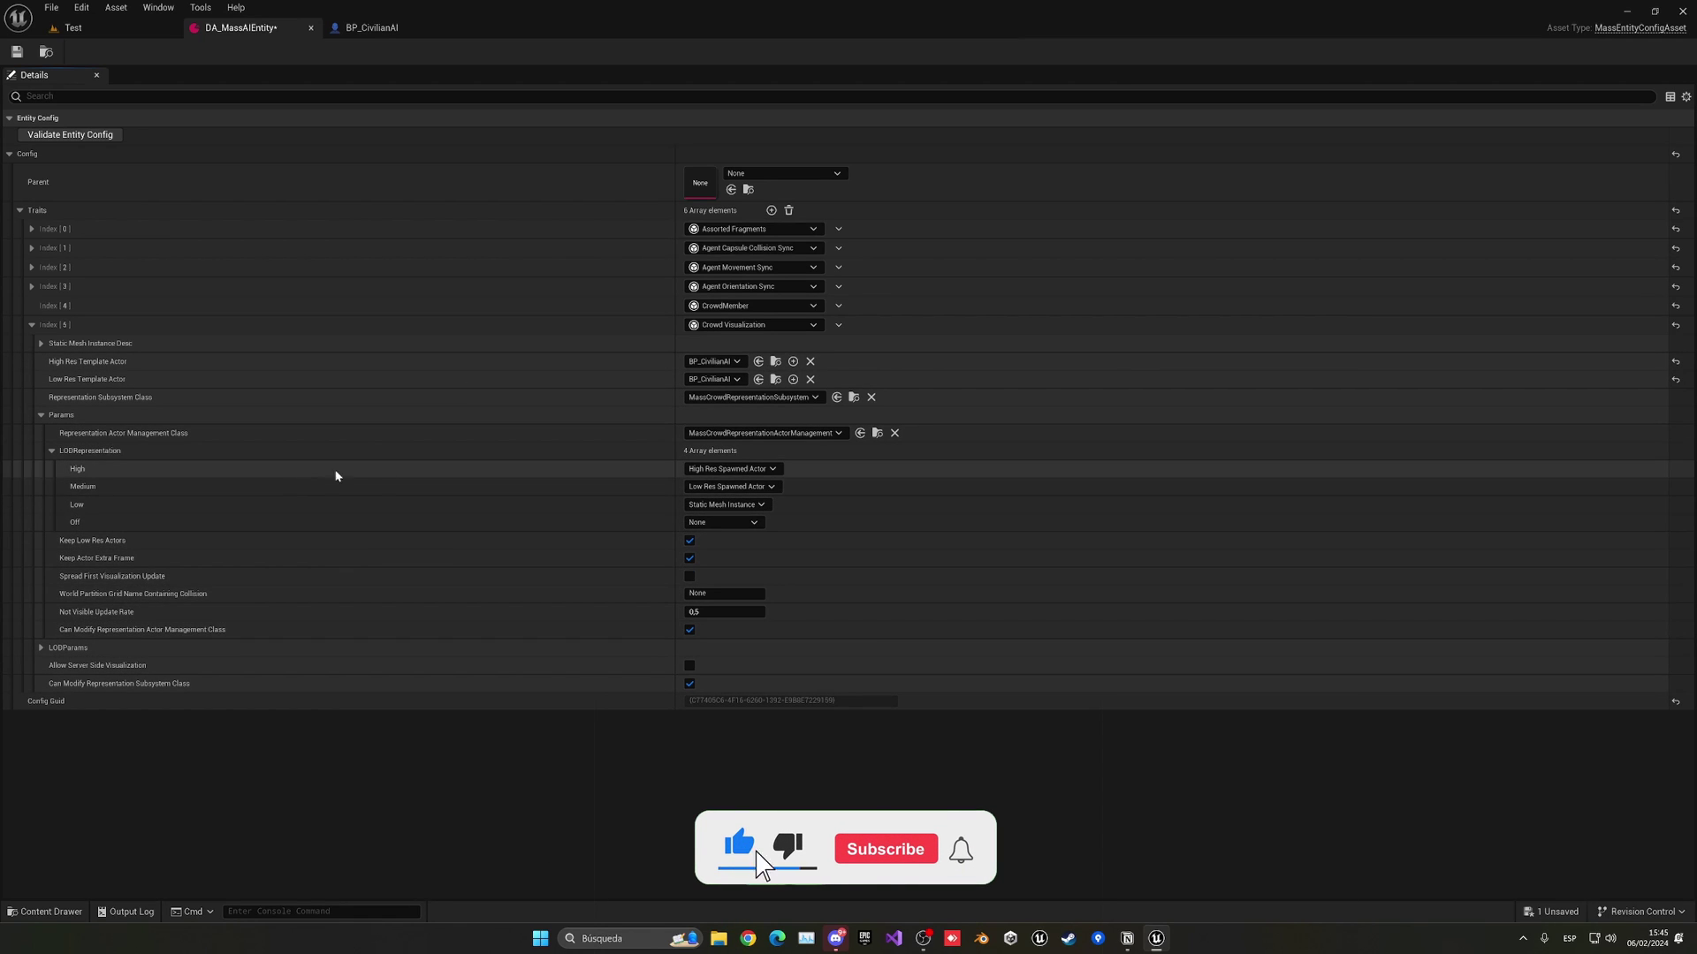
{"action": "left_click", "coordinate": [698, 487]}
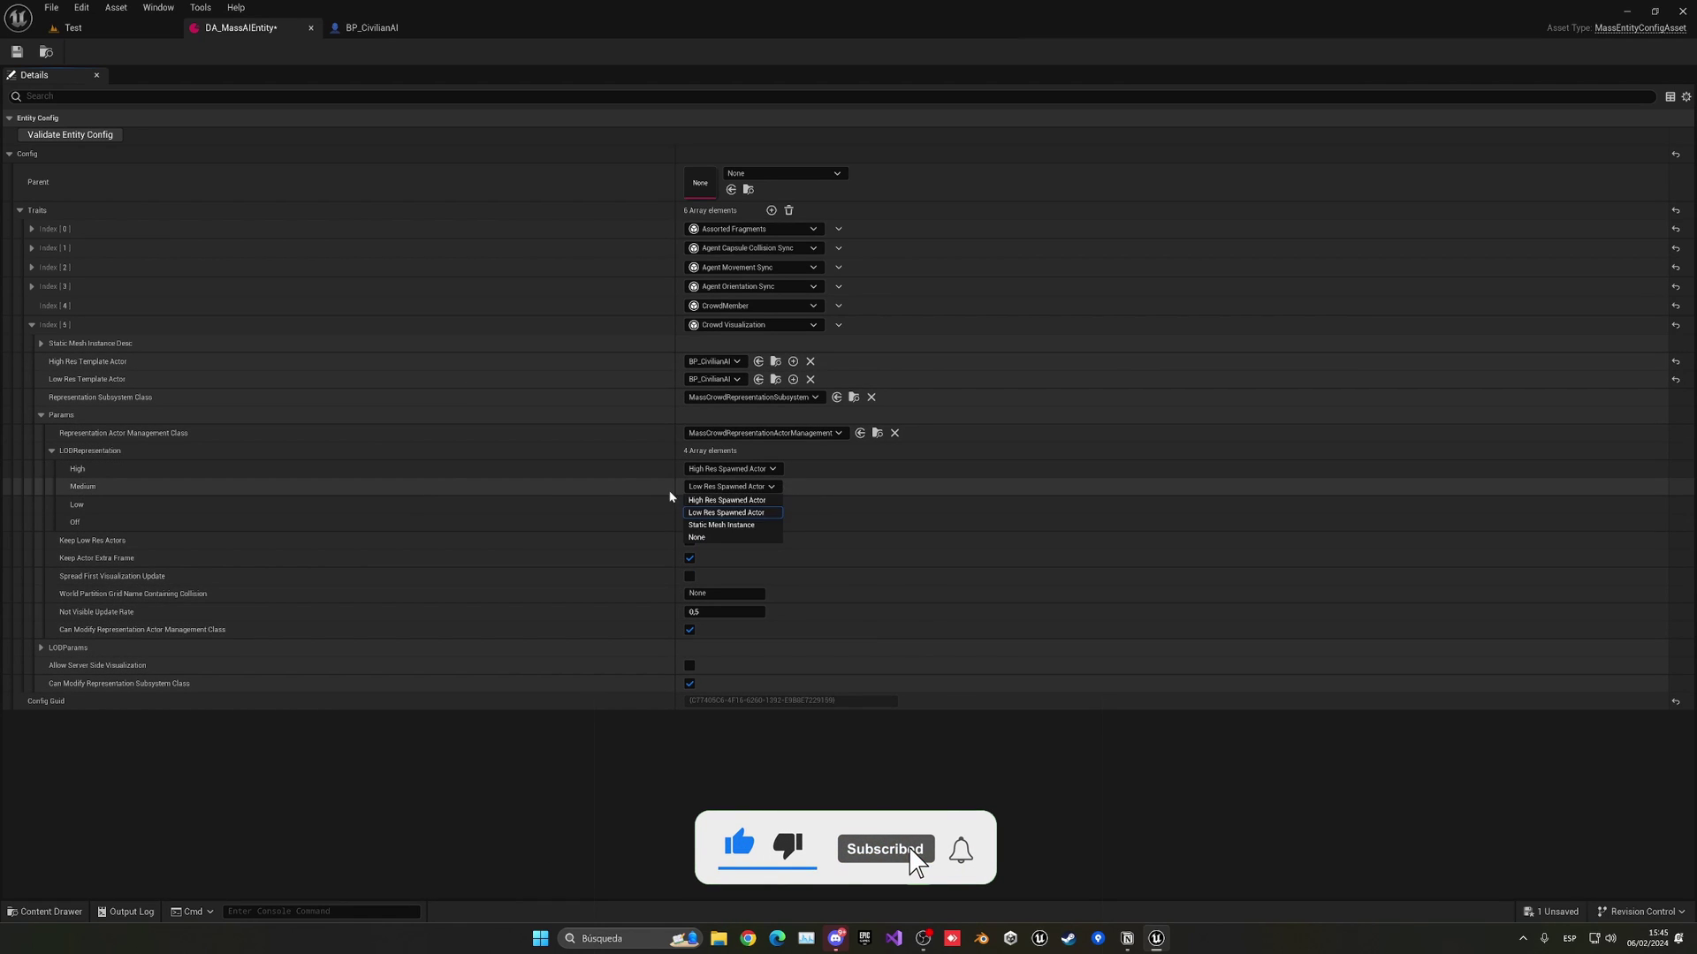
{"action": "left_click", "coordinate": [866, 495]}
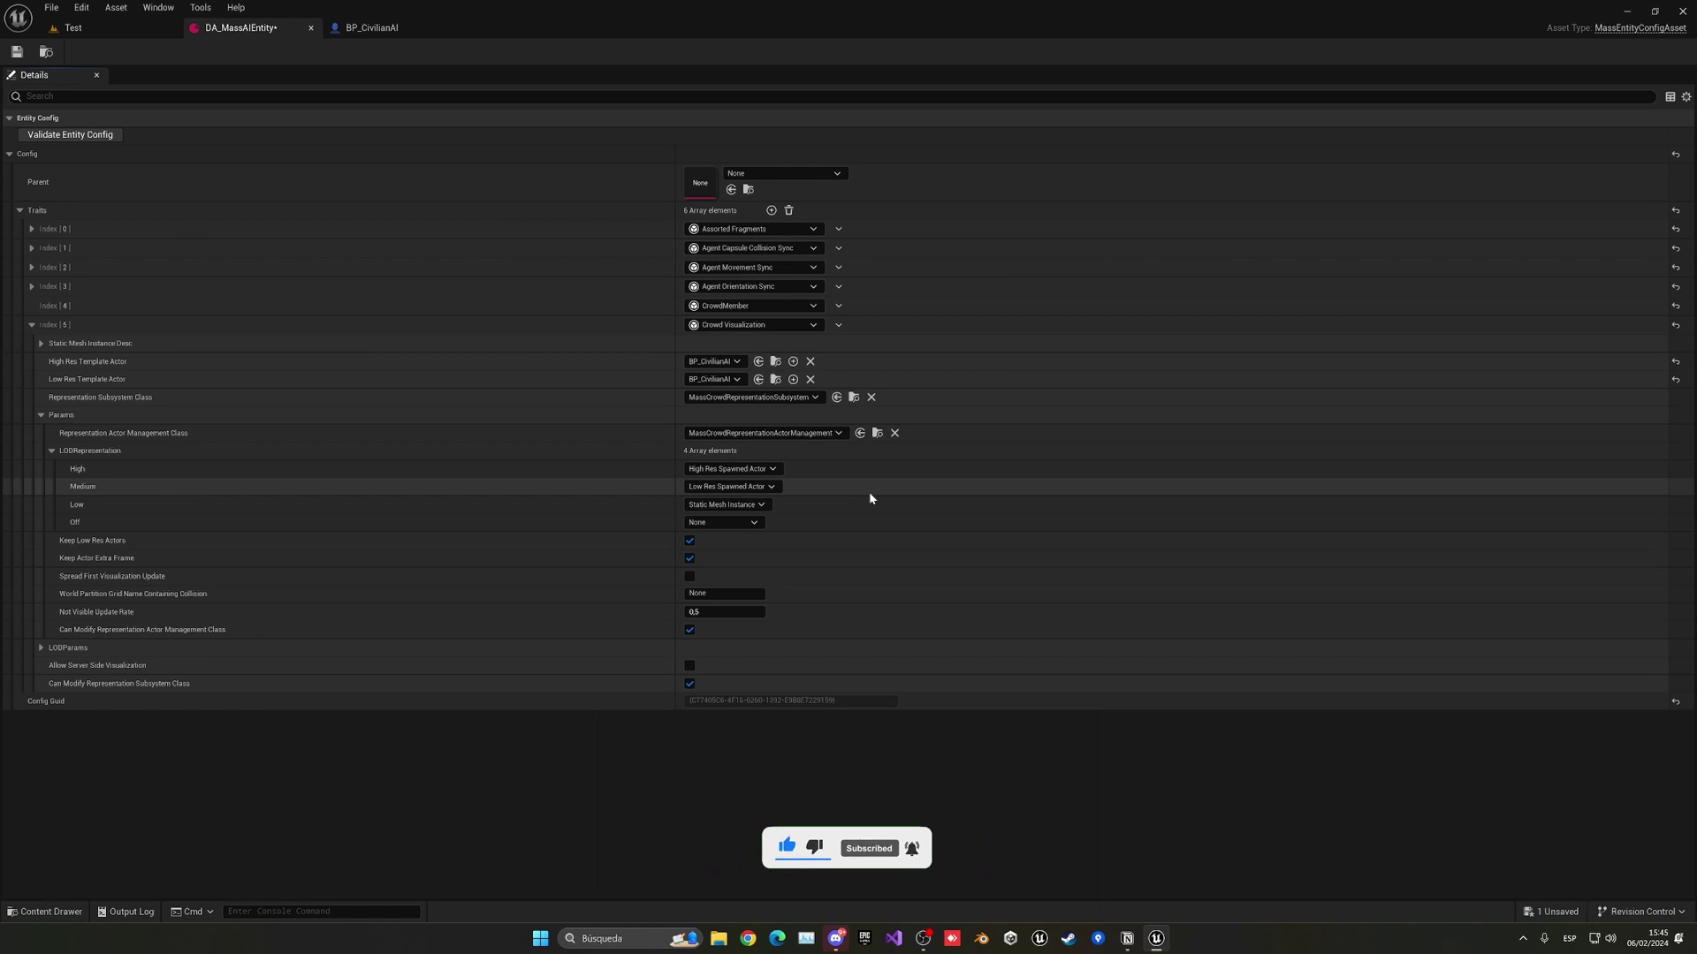
{"action": "left_click", "coordinate": [40, 415]}
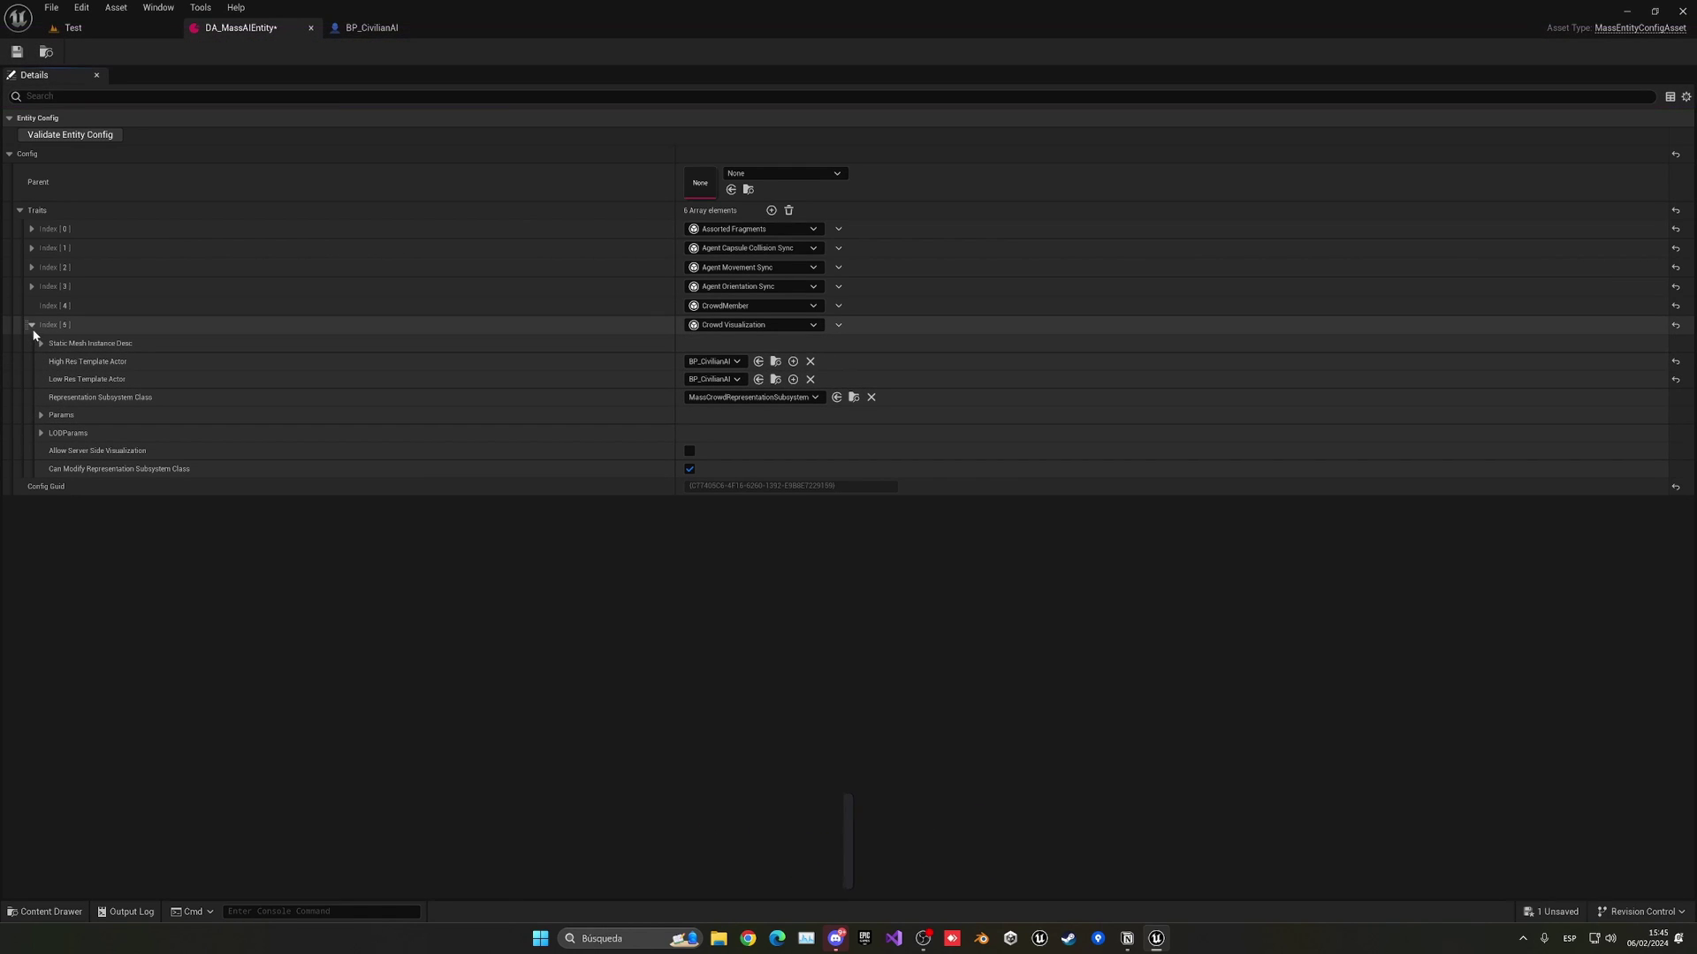
Add an Avoidance trait as Index [6] and review its Moving Parameters.
{"action": "left_click", "coordinate": [33, 326]}
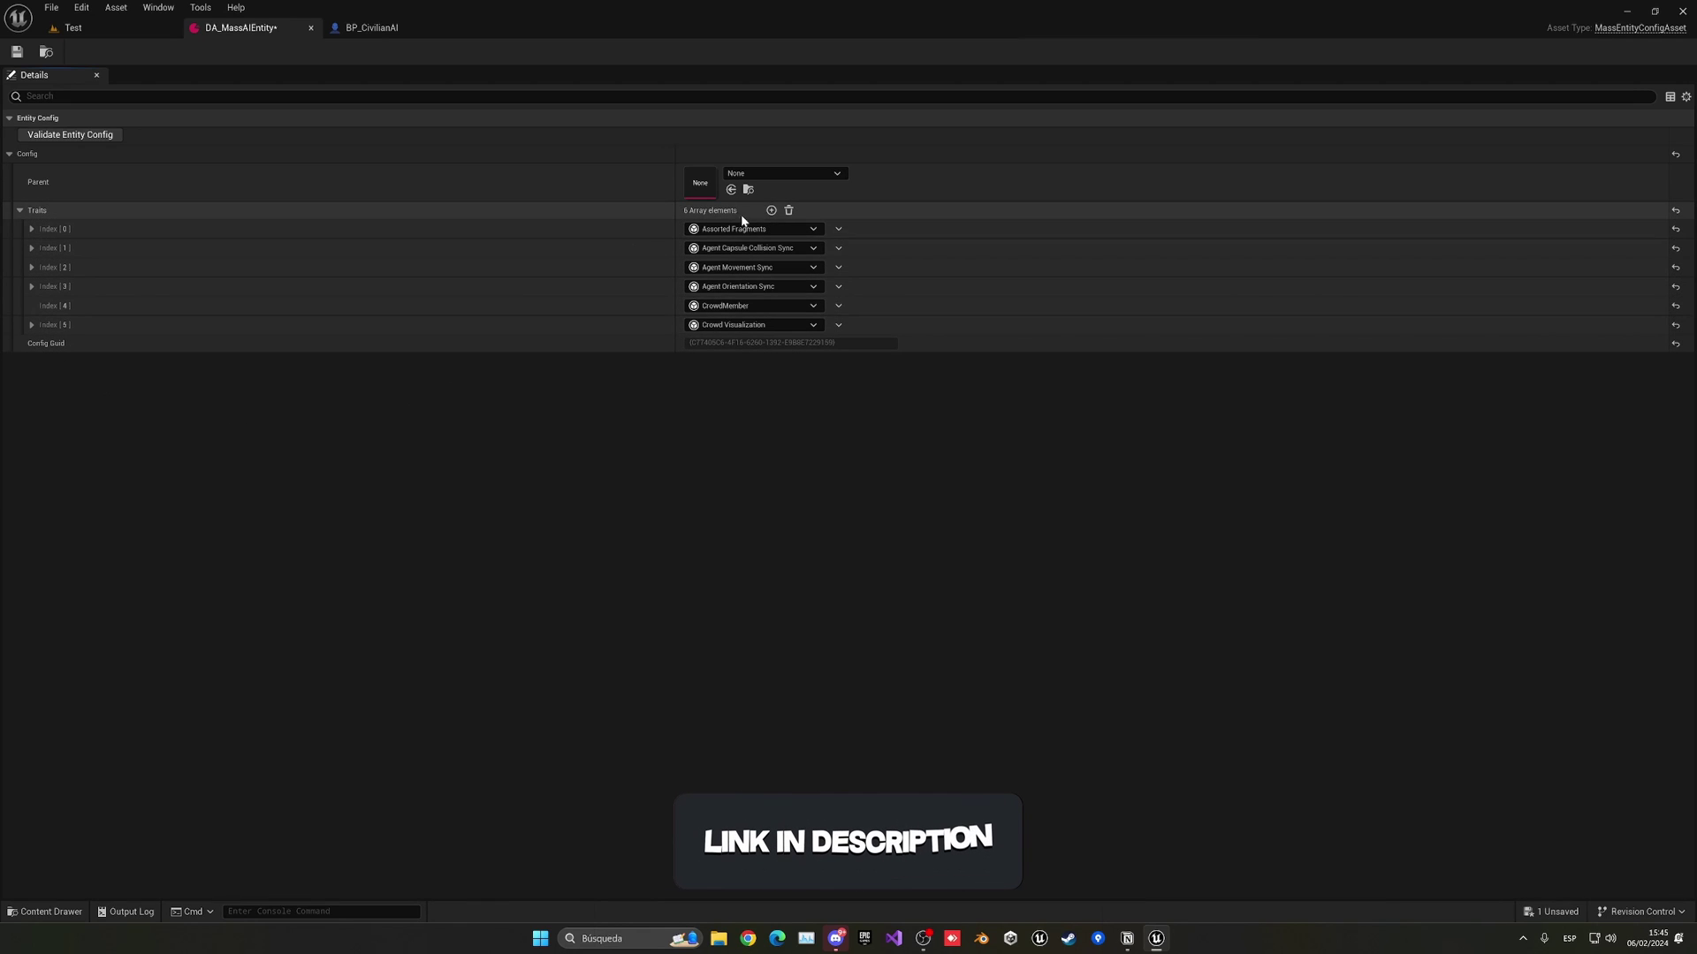
{"action": "left_click", "coordinate": [772, 212]}
{"action": "left_click", "coordinate": [714, 345]}
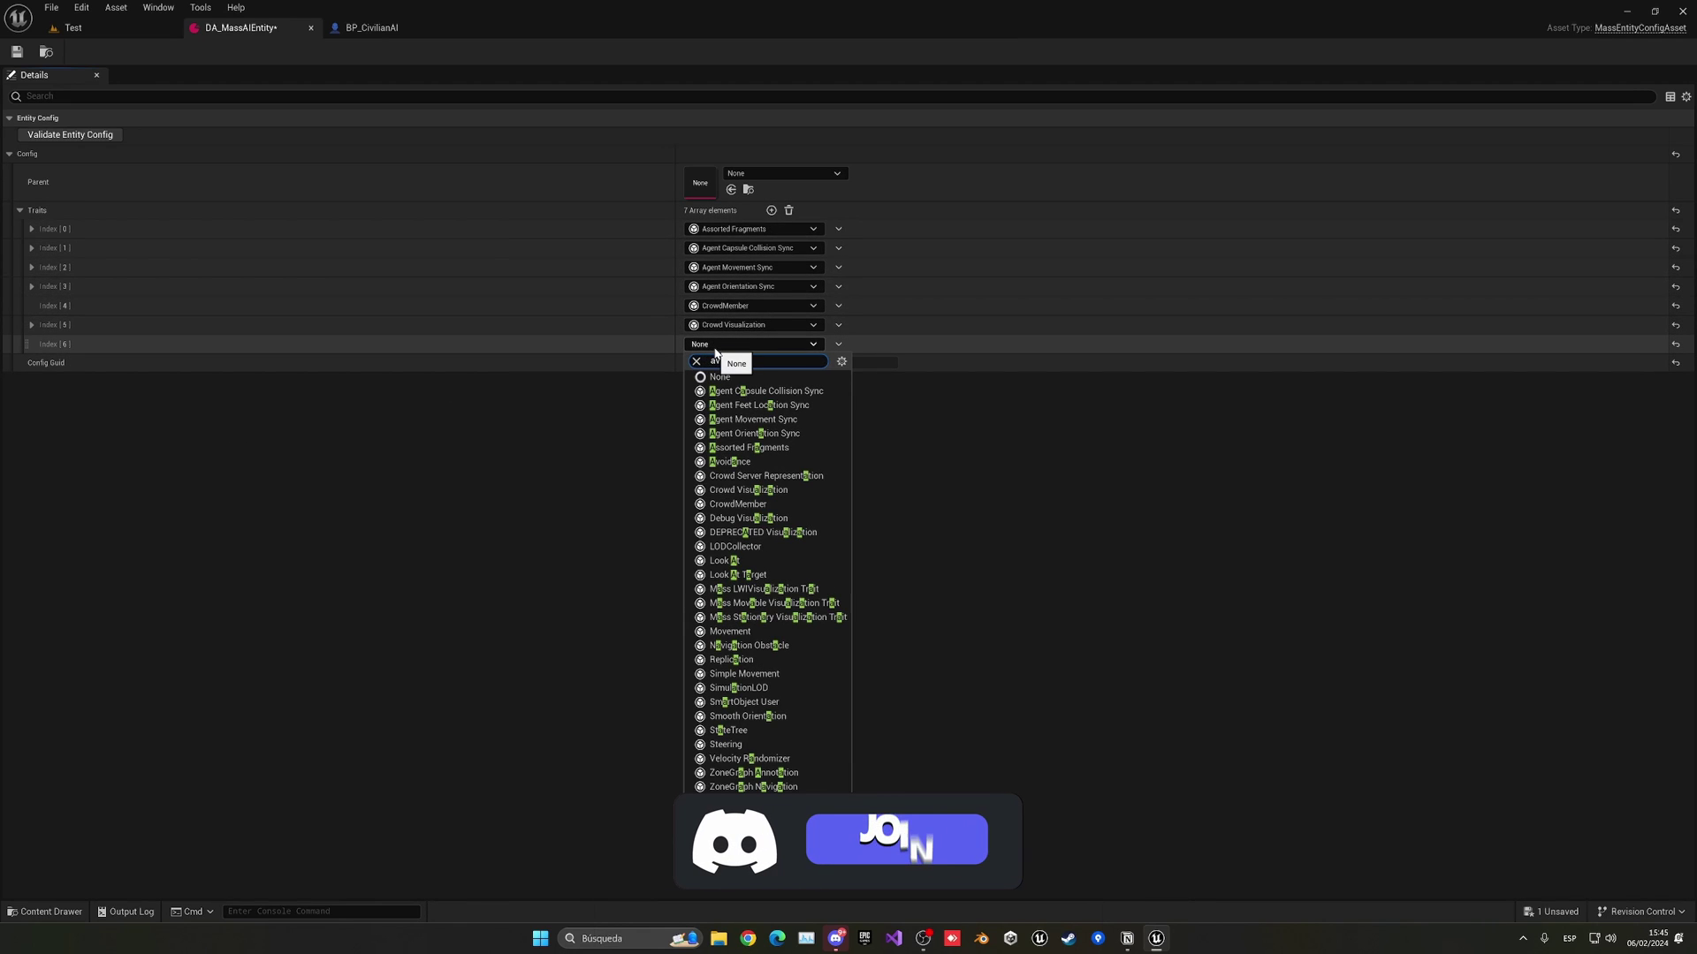
{"action": "type", "text": "avoi"}
{"action": "left_click", "coordinate": [739, 392]}
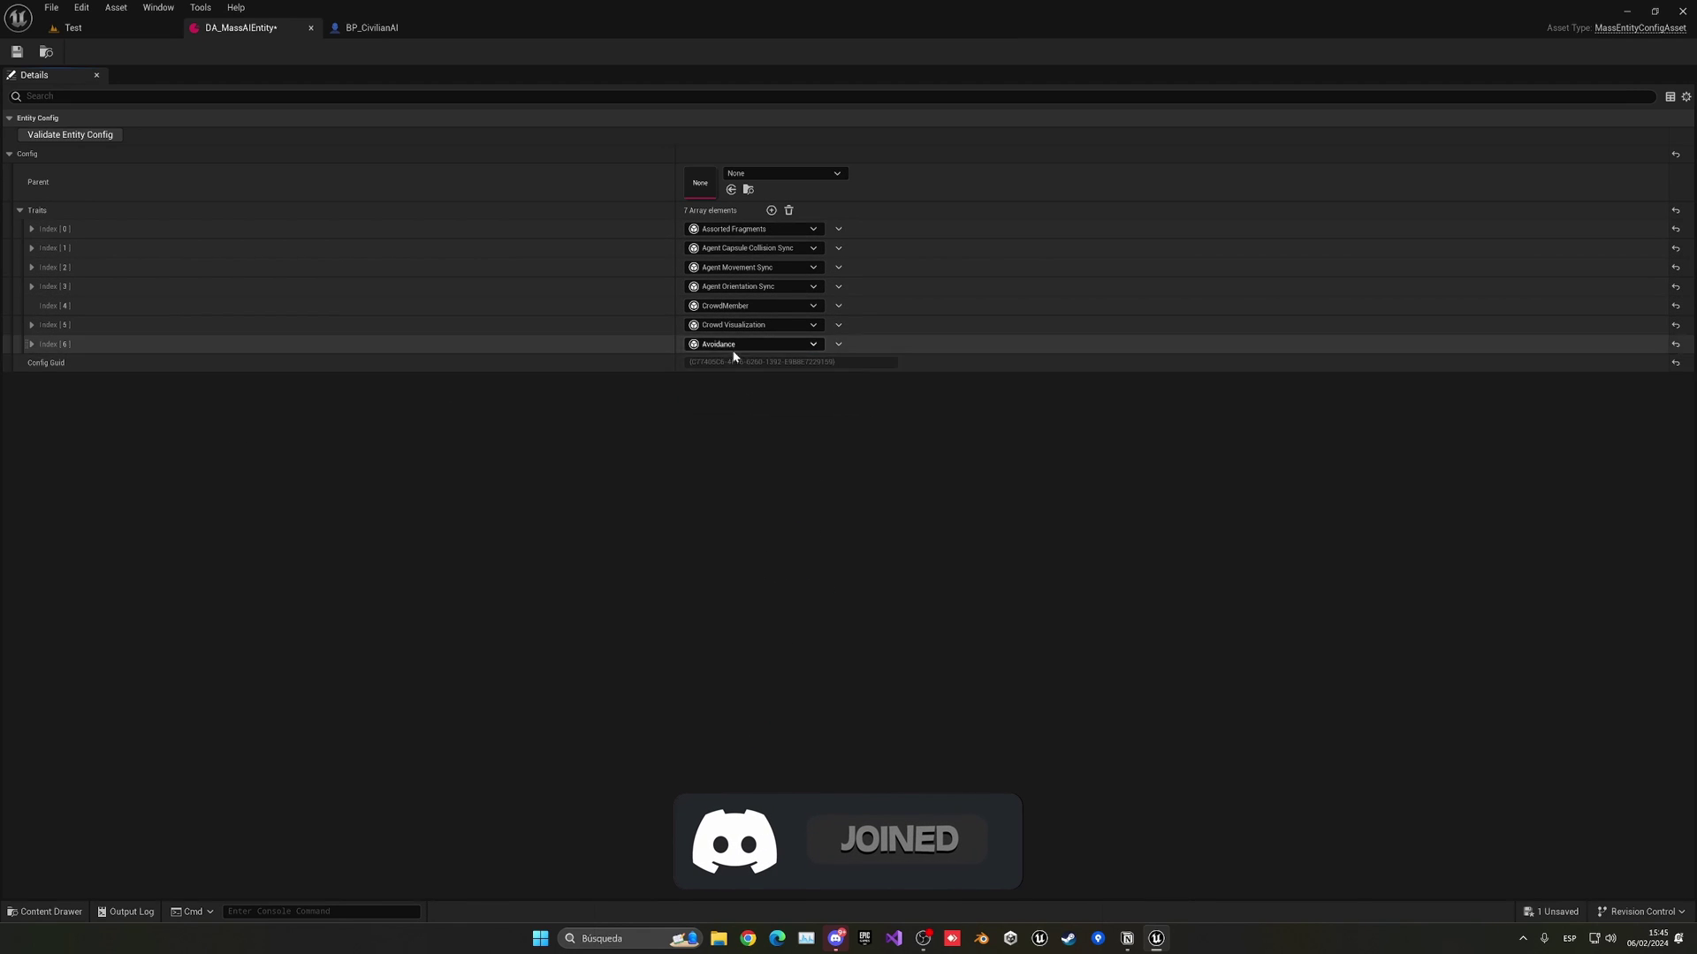
{"action": "left_click", "coordinate": [32, 345]}
{"action": "left_click", "coordinate": [41, 363]}
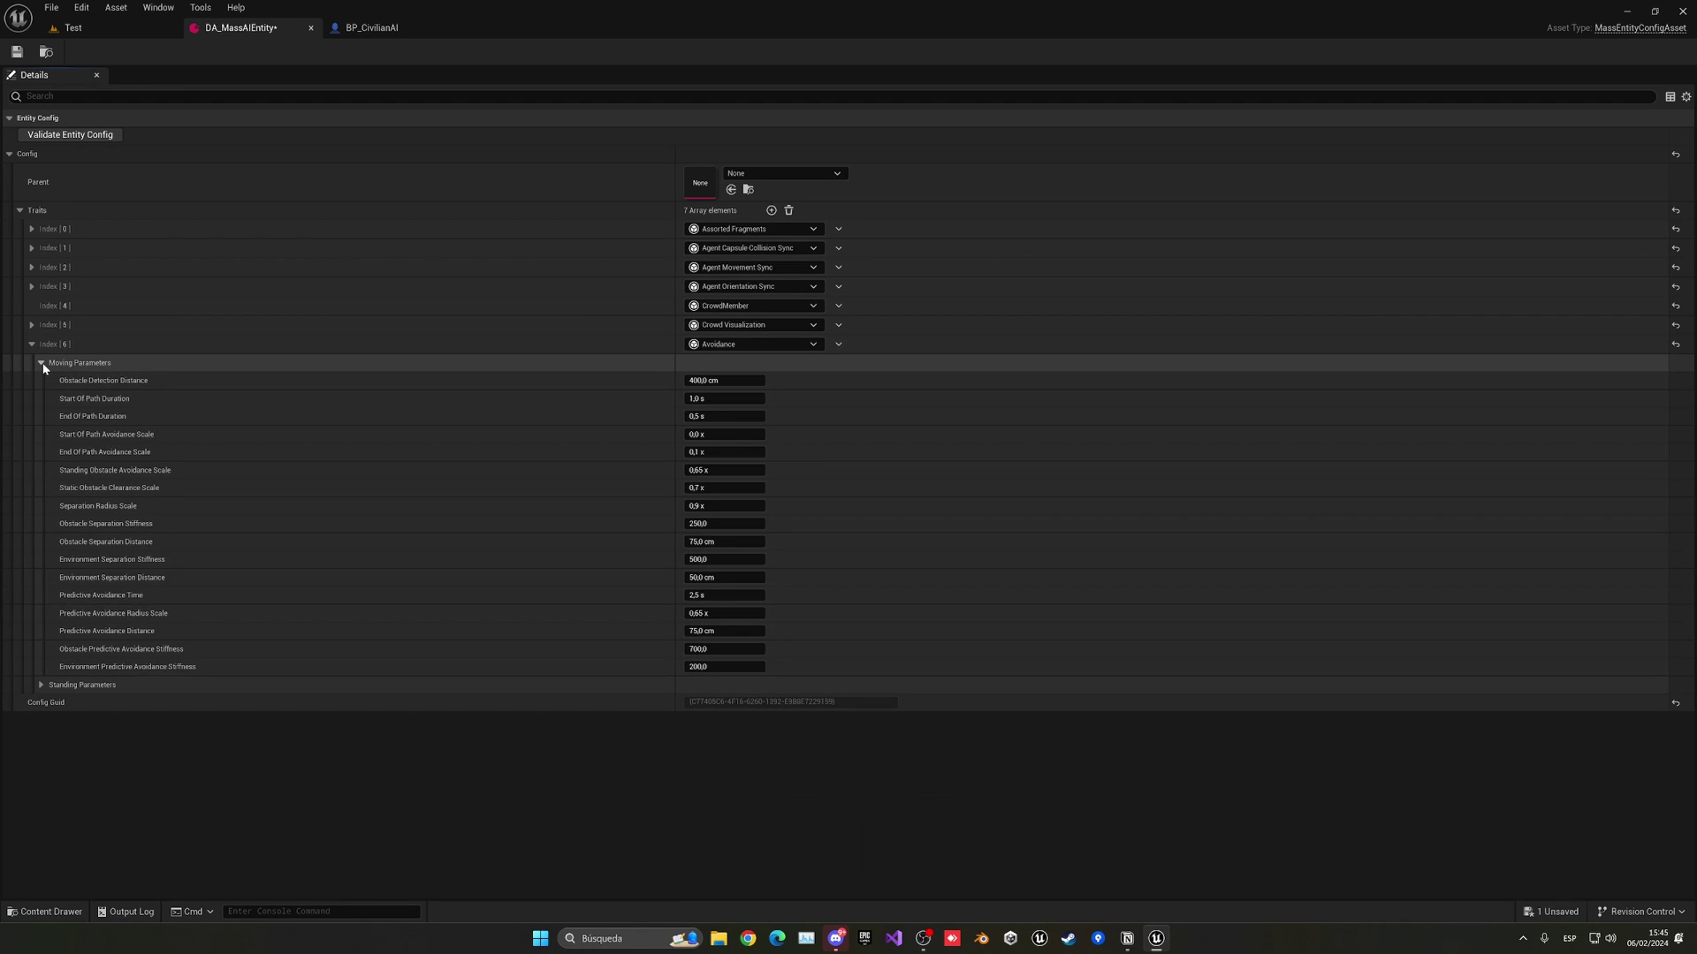
{"action": "left_click", "coordinate": [32, 345]}
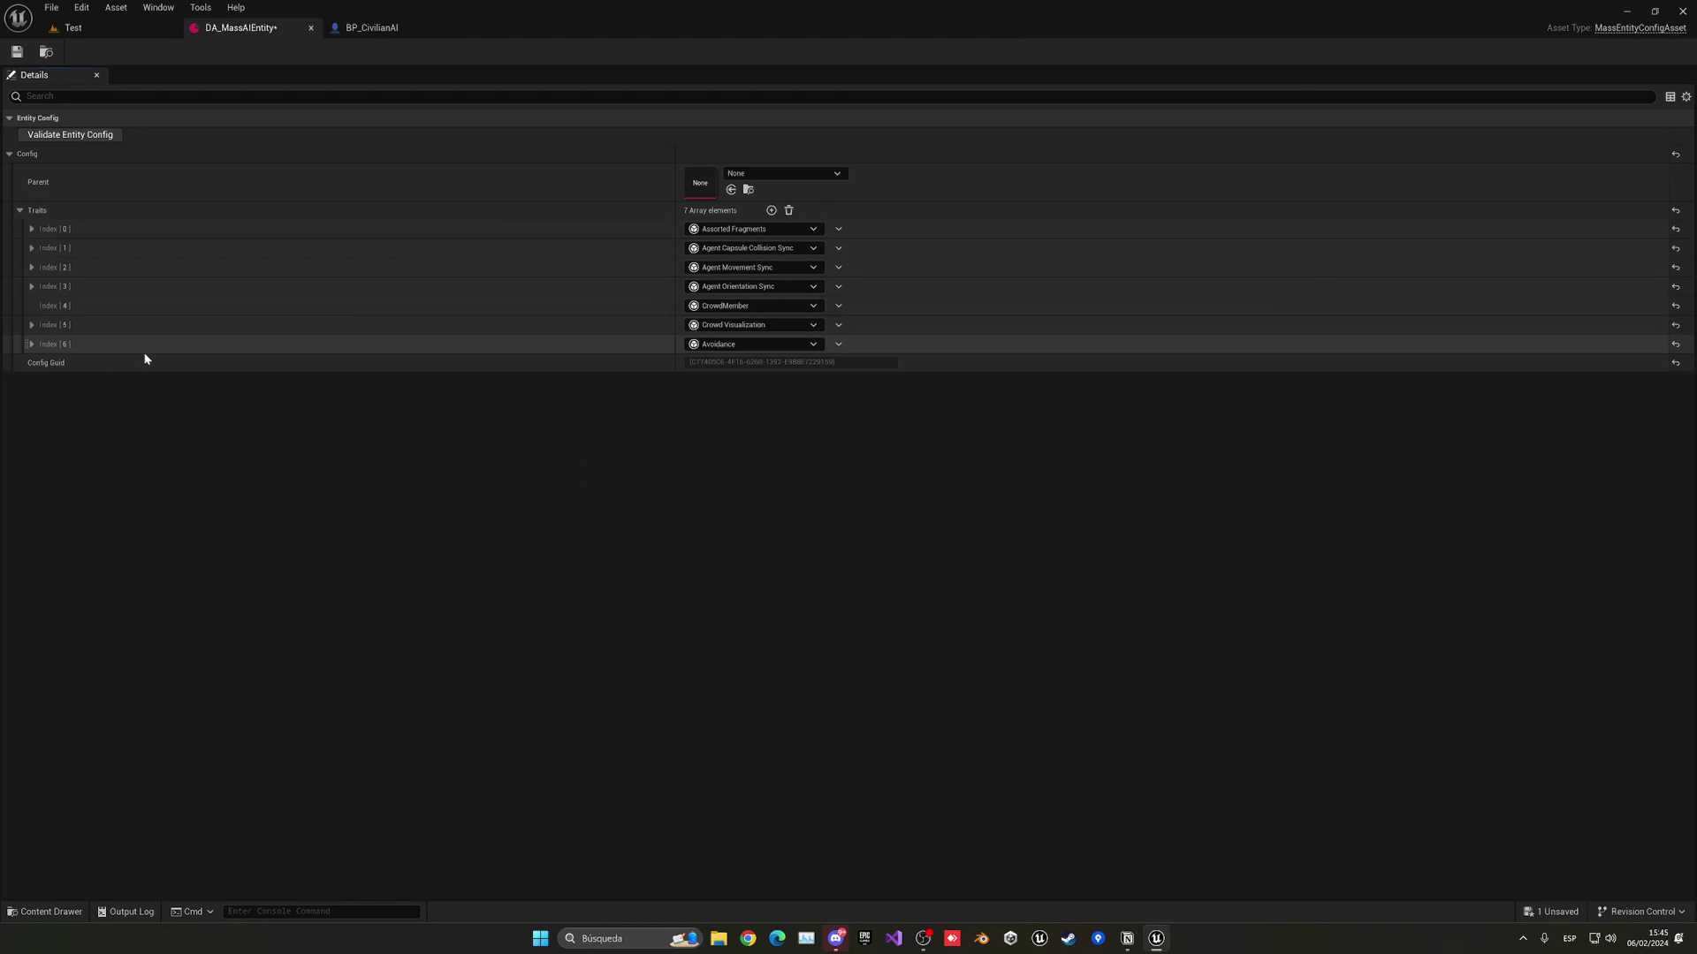
{"action": "left_click", "coordinate": [32, 345]}
{"action": "left_click", "coordinate": [32, 345]}
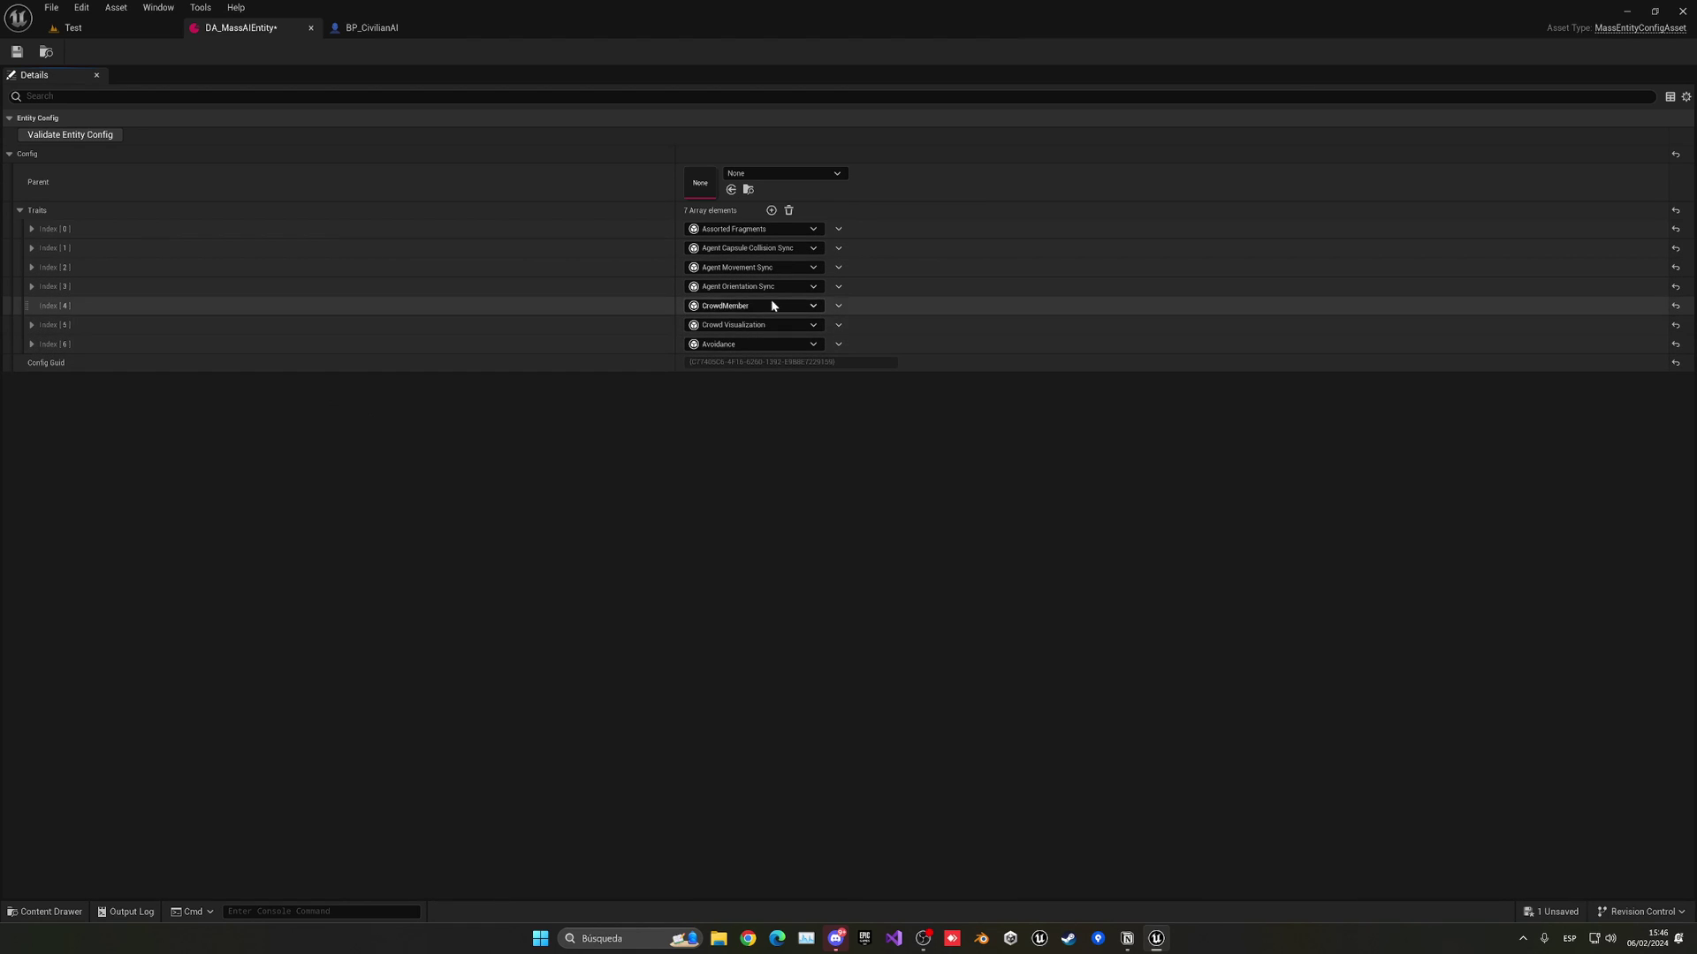
Add a Movement trait as Index [7], check its speed settings, and return to BP_CivilianAI.
{"action": "left_click", "coordinate": [771, 210]}
{"action": "left_click", "coordinate": [729, 363]}
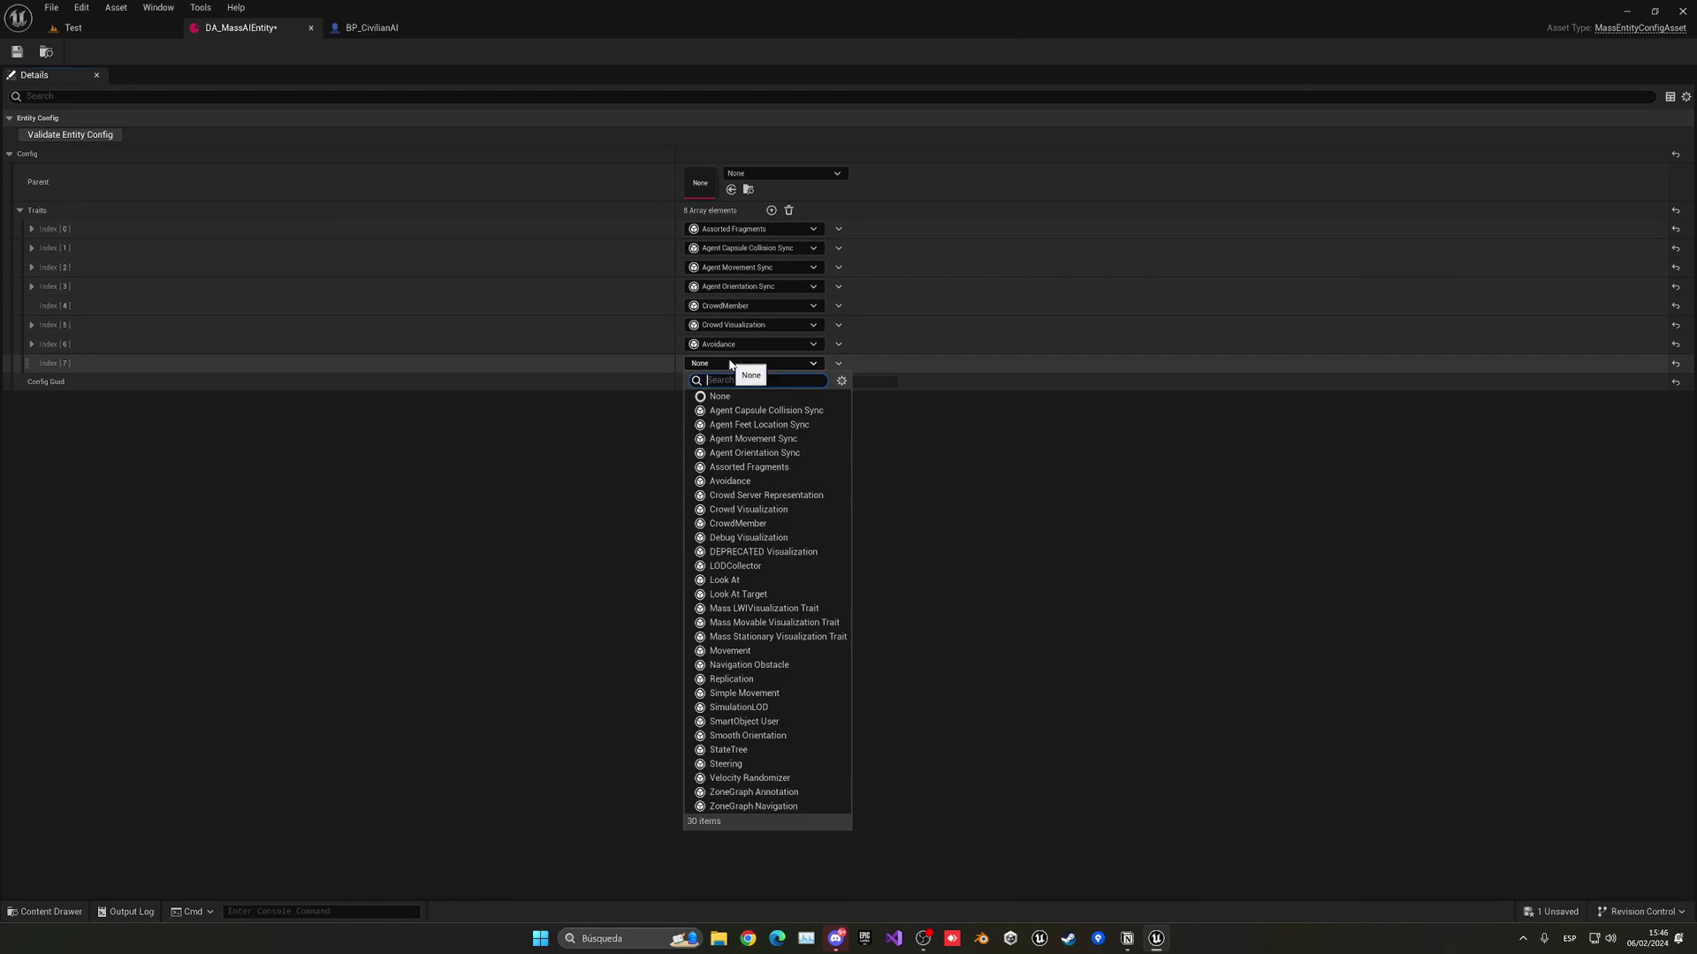
{"action": "type", "text": "mov"}
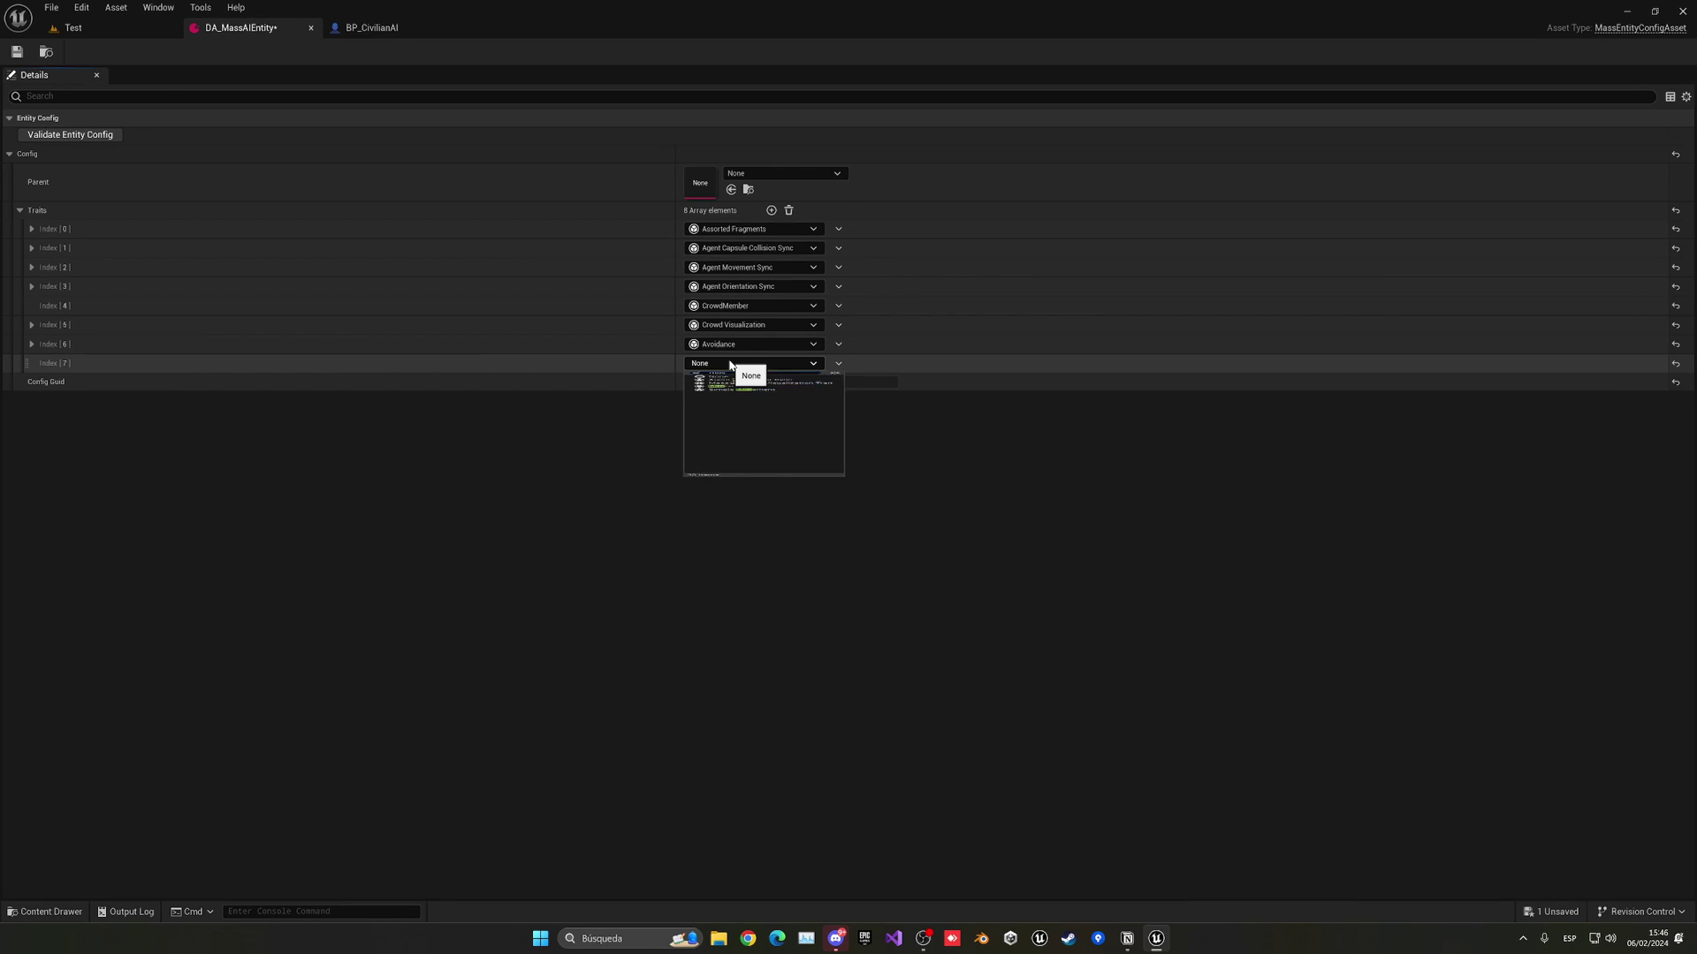
{"action": "left_click", "coordinate": [729, 439]}
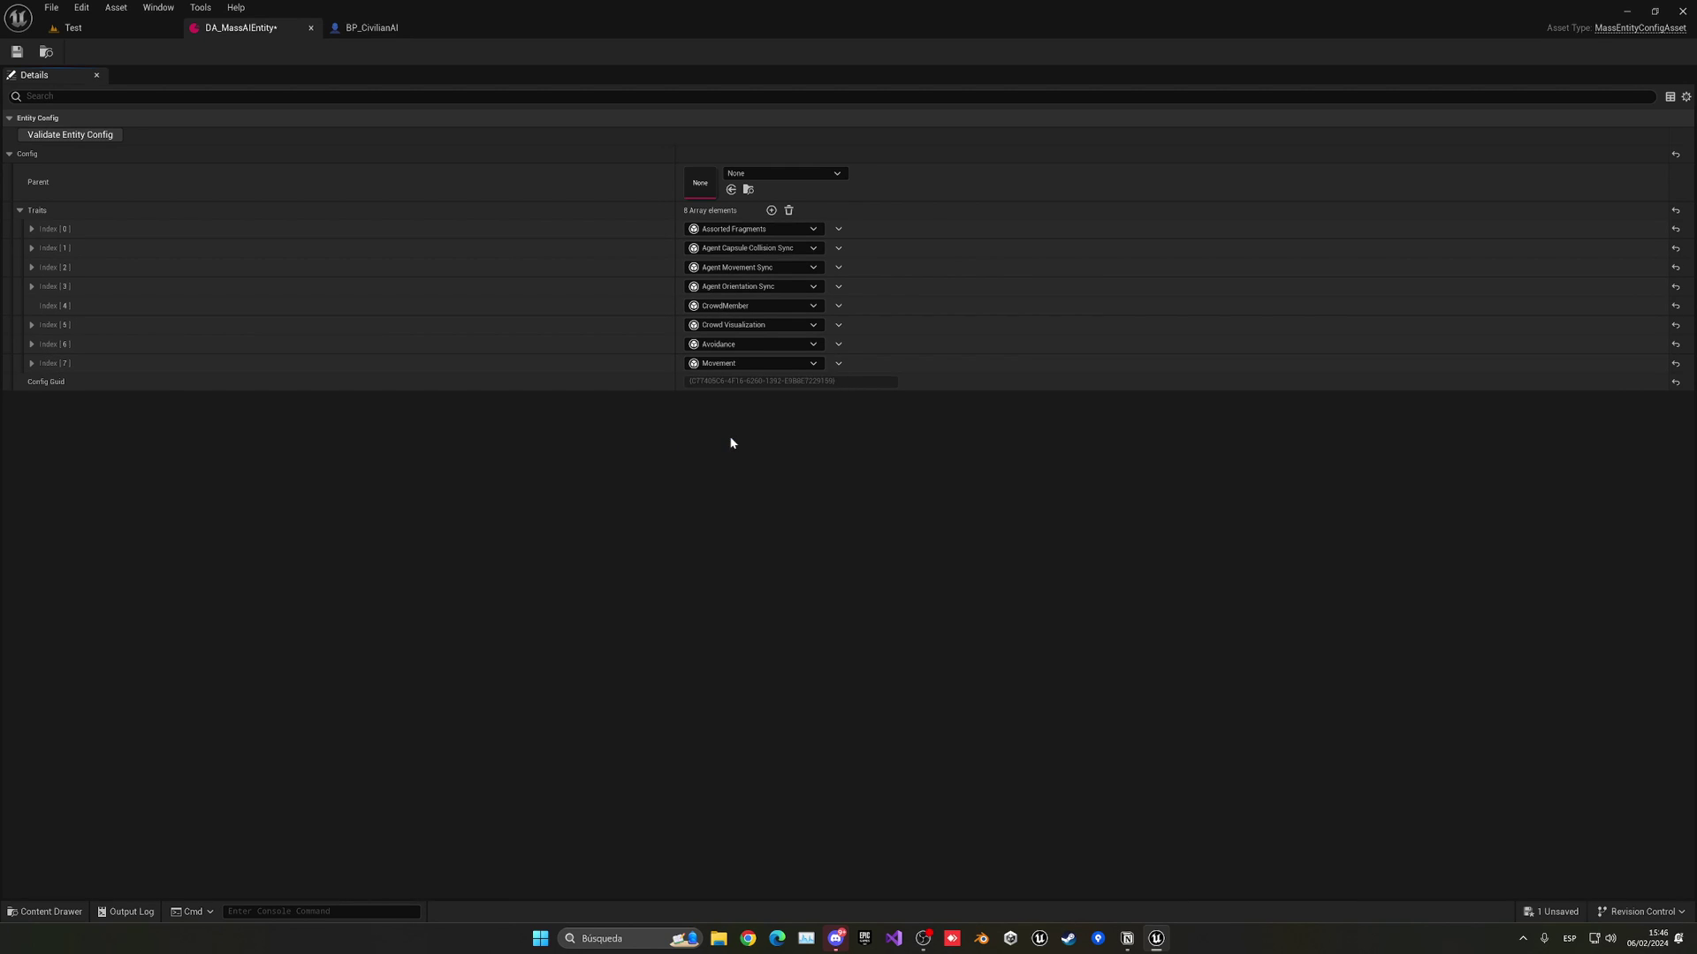
{"action": "left_click", "coordinate": [32, 363]}
{"action": "left_click", "coordinate": [66, 382]}
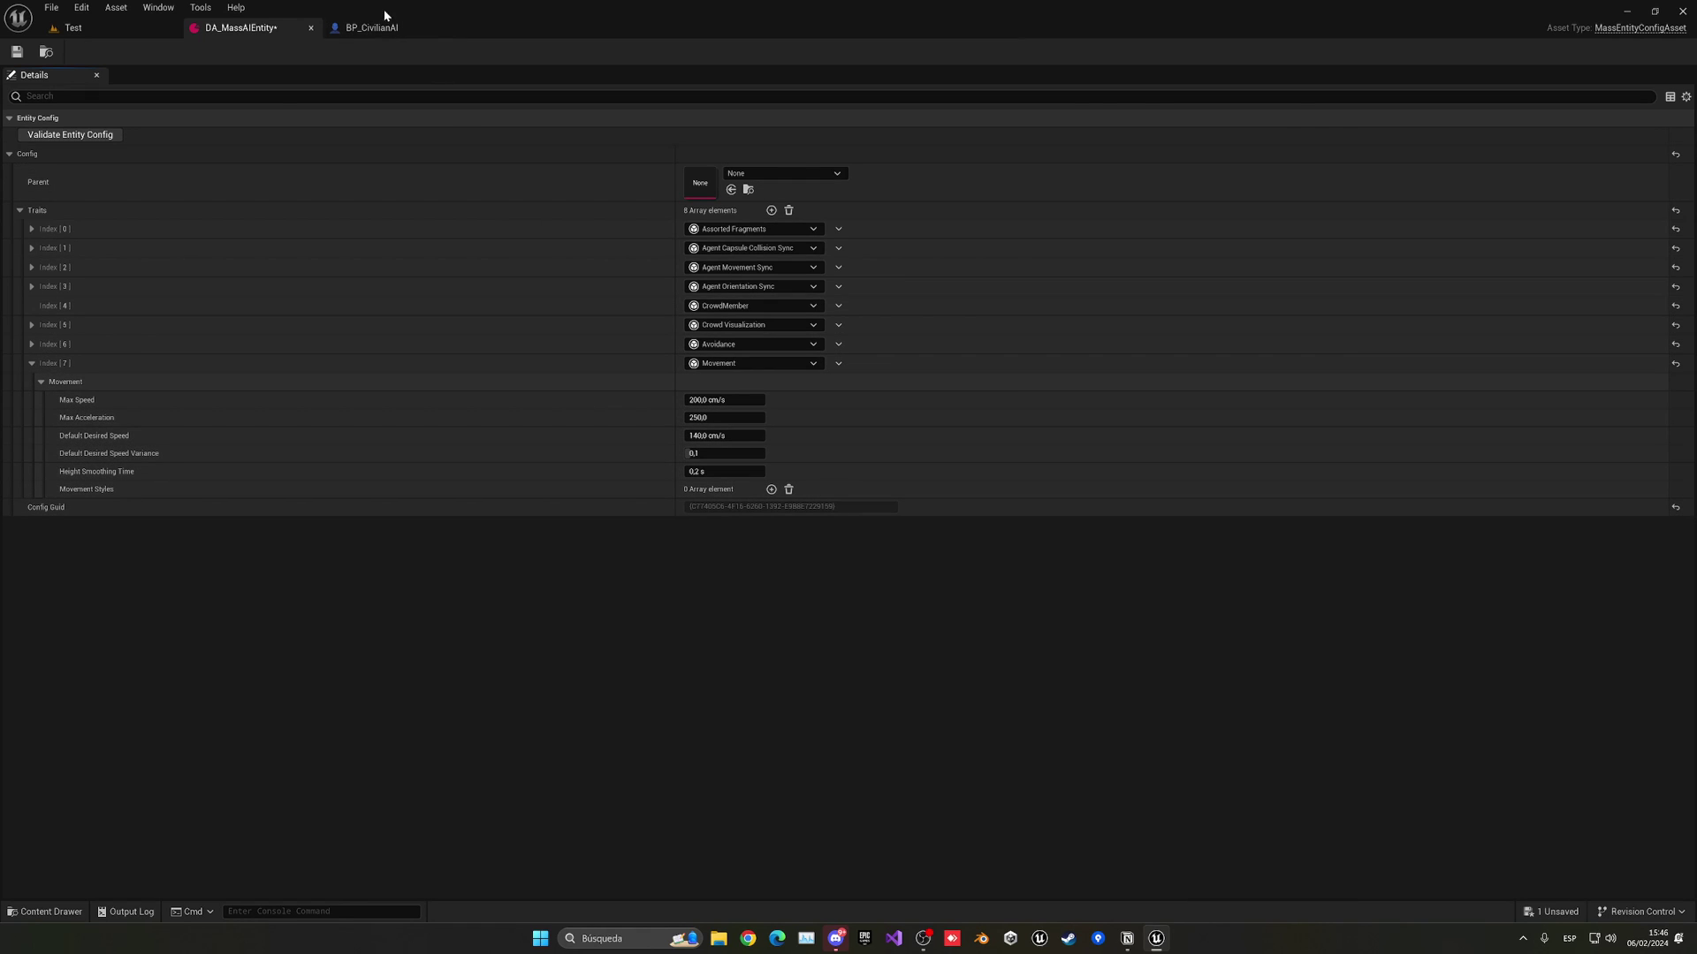
{"action": "left_click", "coordinate": [364, 29]}
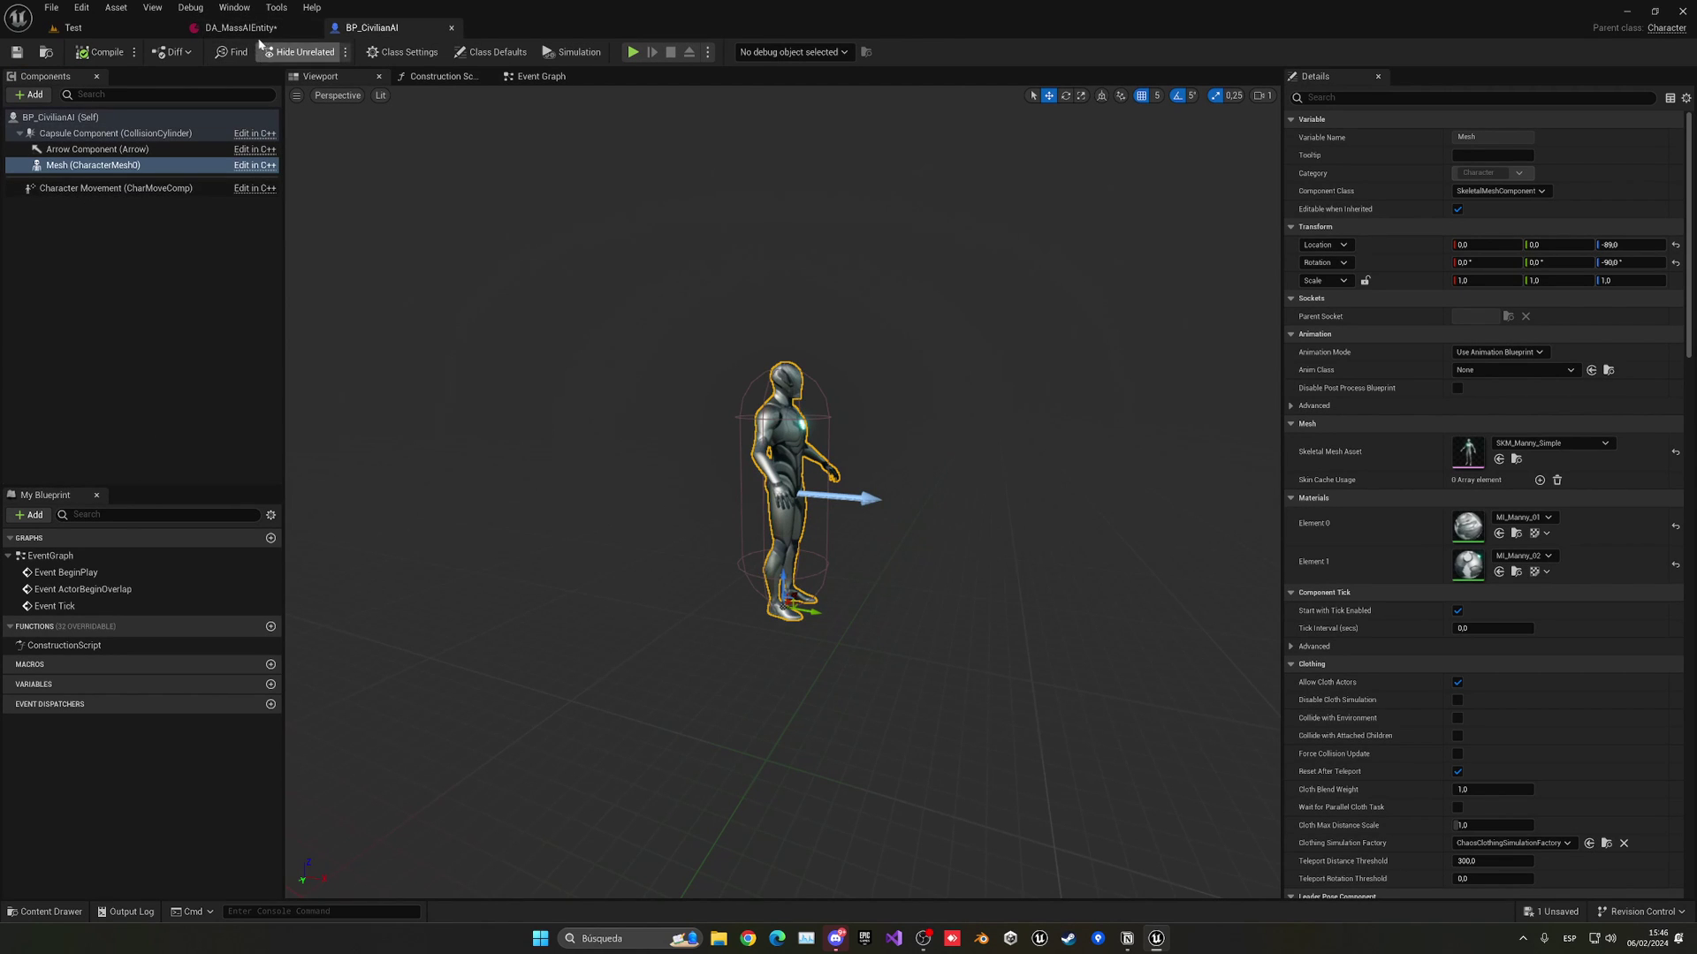
Add a Steering trait to DA_MassAIEntity and review its Moving and Standing Steering values.
{"action": "left_click", "coordinate": [254, 29]}
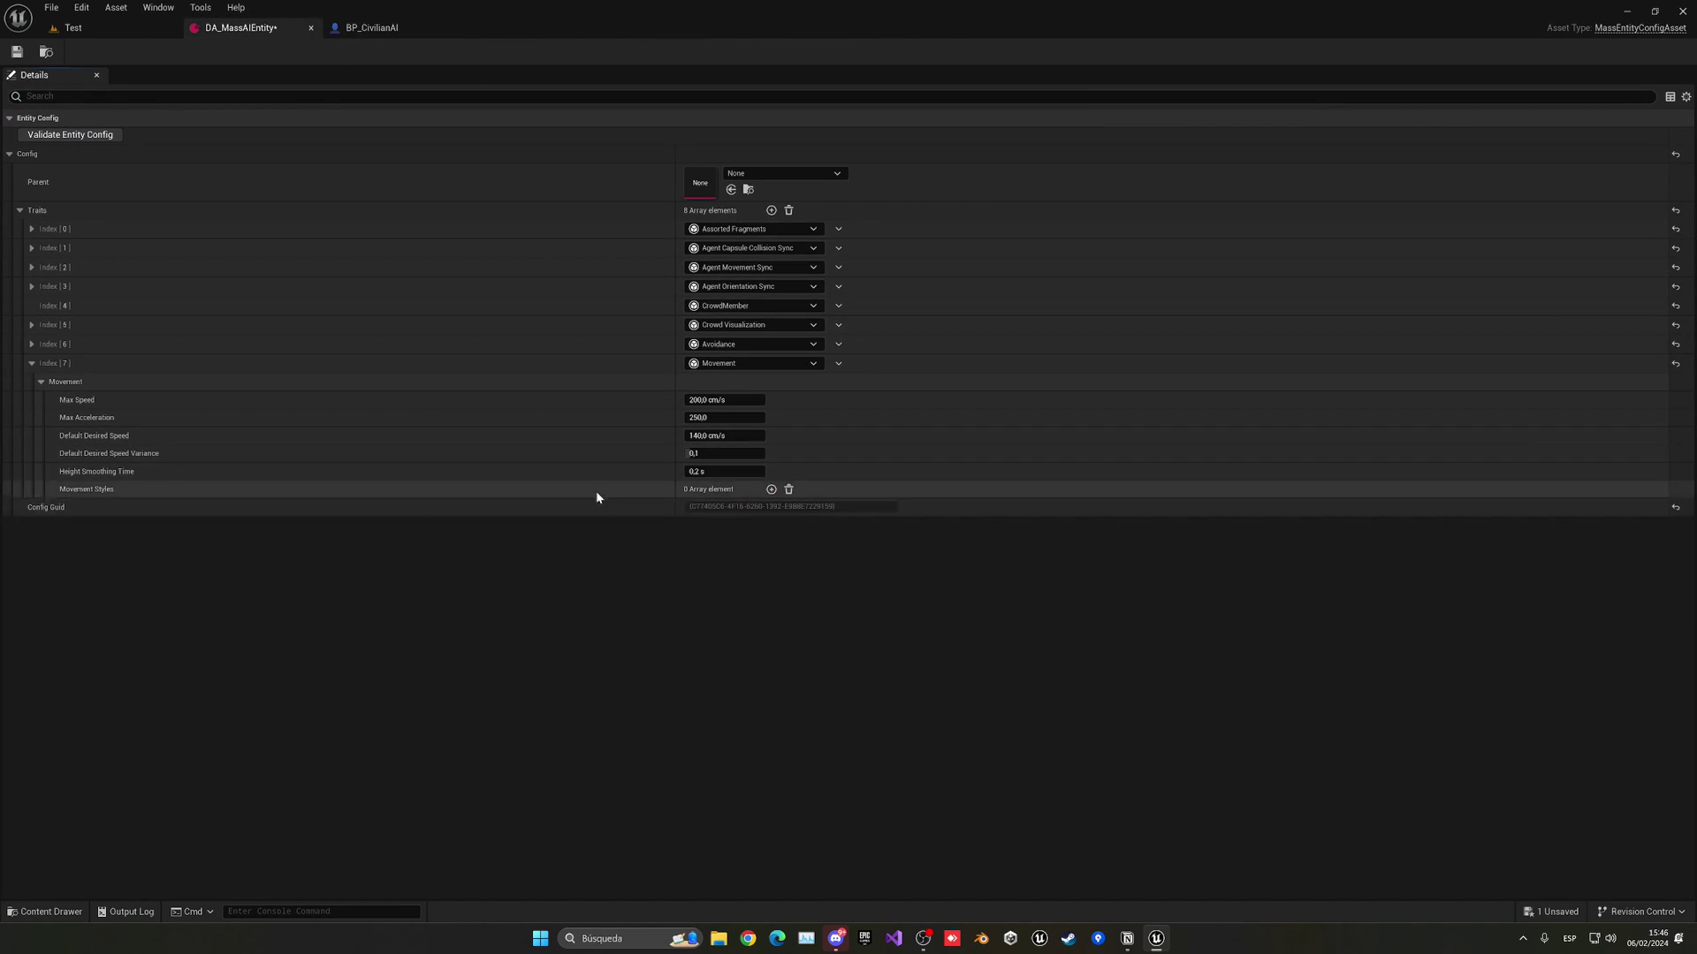
{"action": "left_click", "coordinate": [98, 362]}
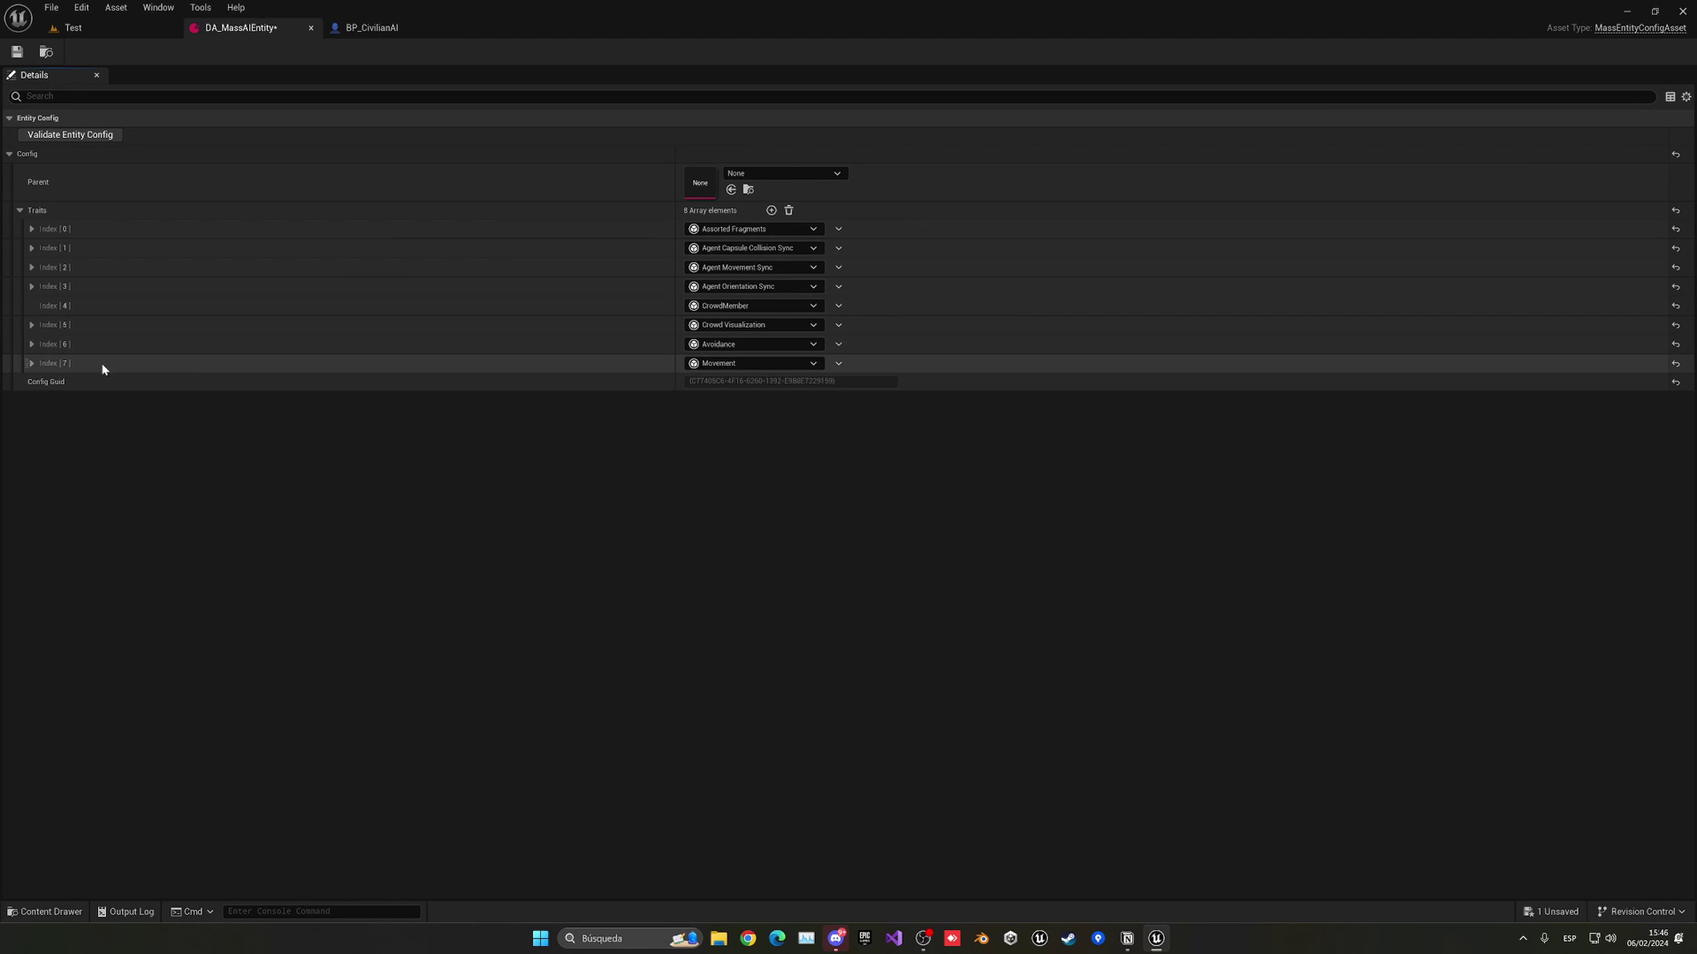
{"action": "left_click", "coordinate": [770, 211]}
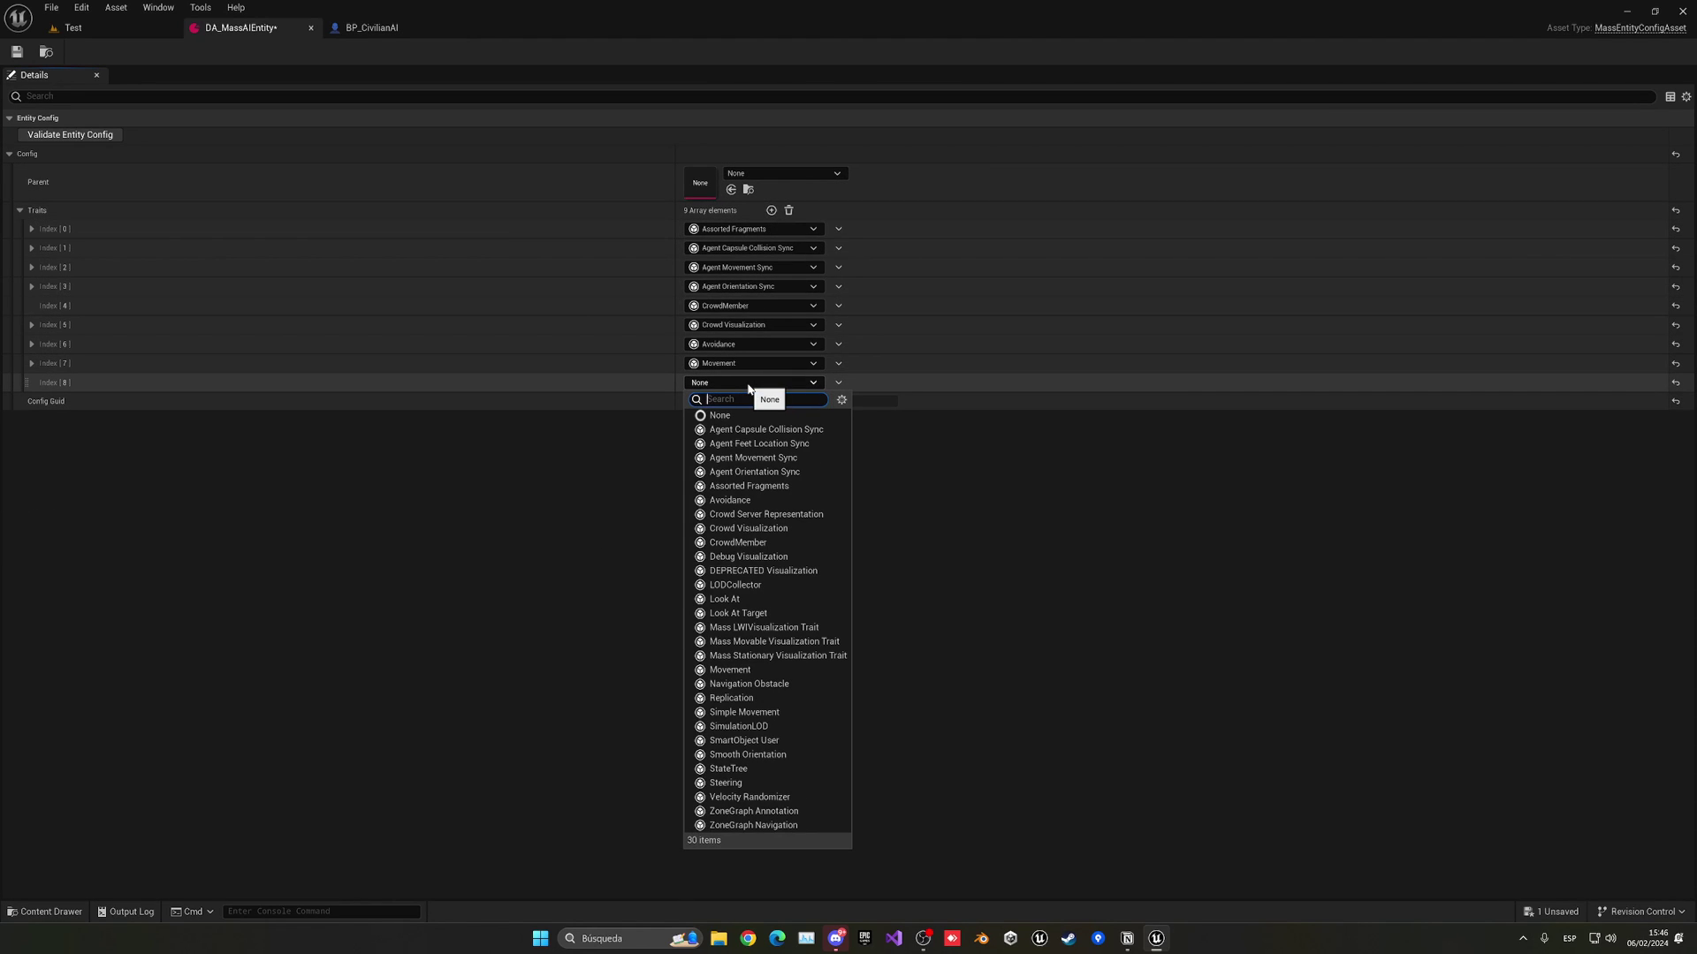
{"action": "type", "text": "stee"}
{"action": "left_click", "coordinate": [745, 414]}
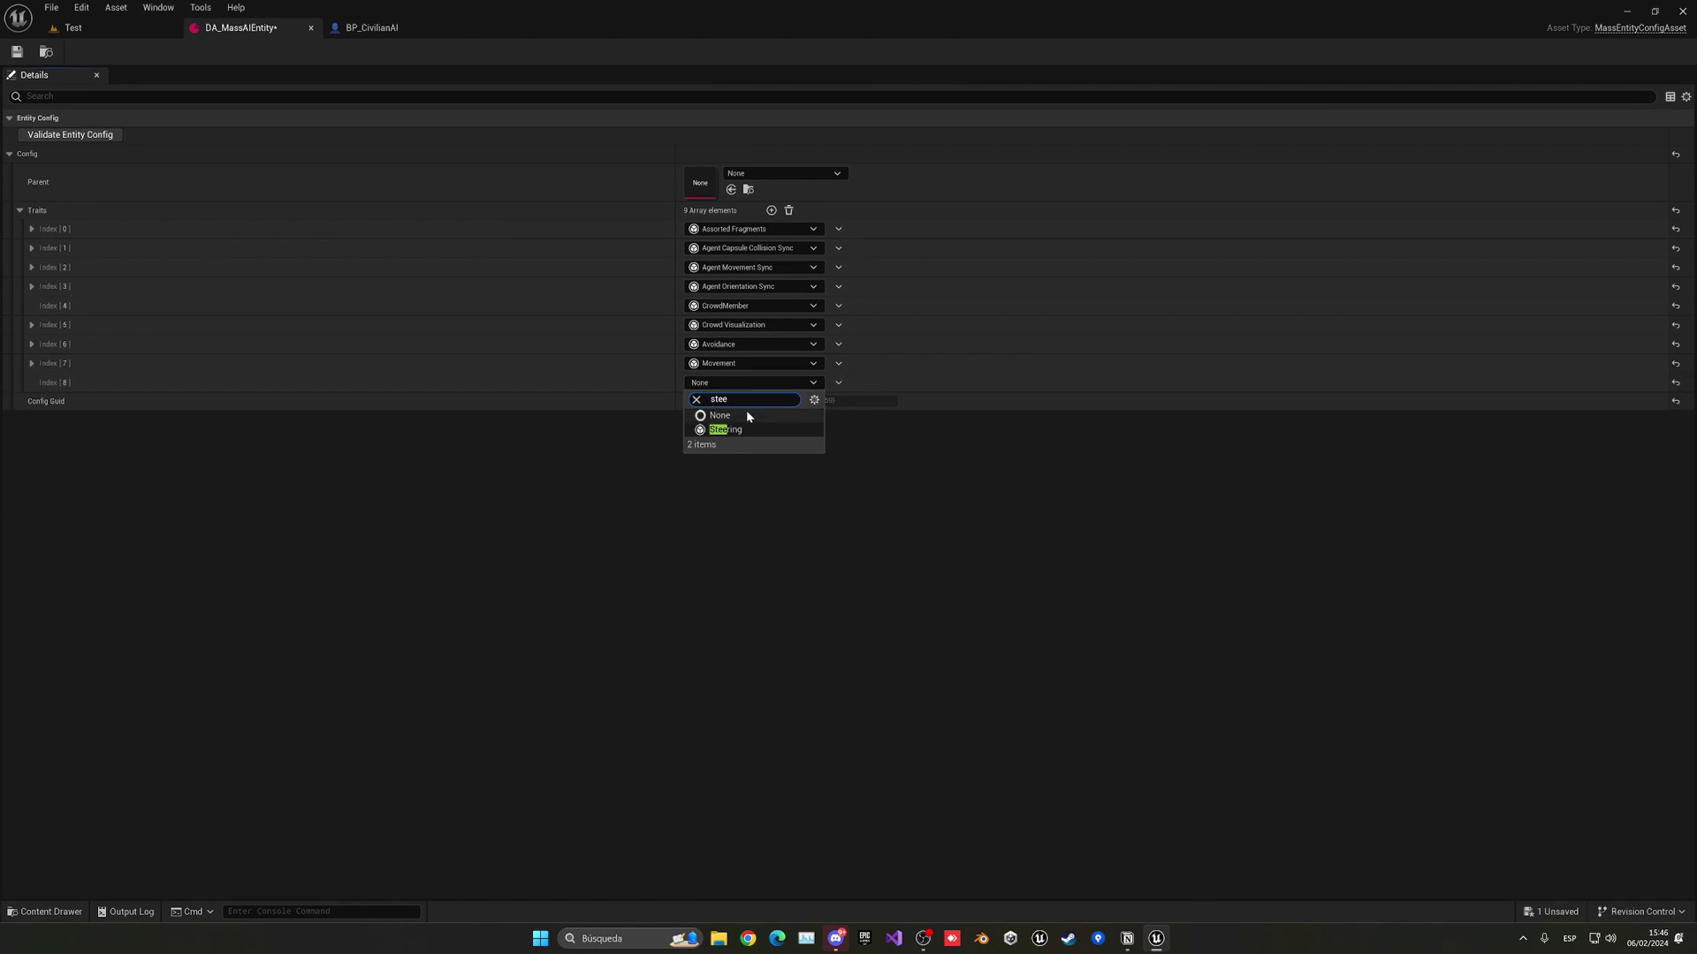
{"action": "left_click", "coordinate": [33, 383]}
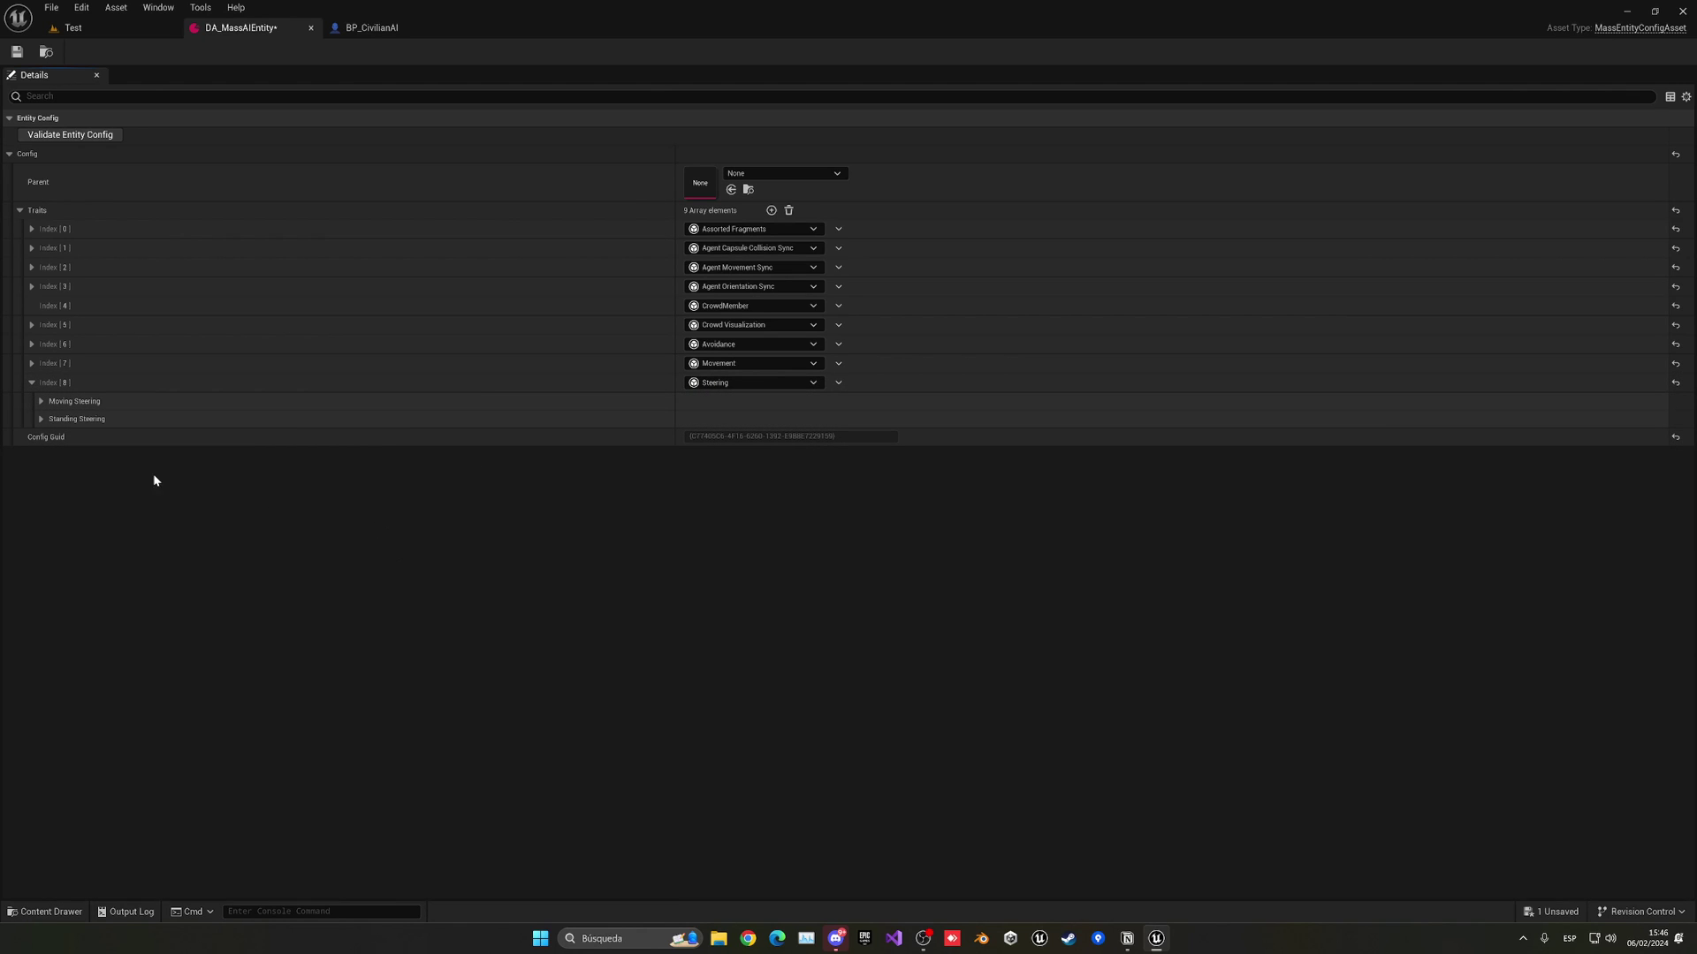
{"action": "left_click", "coordinate": [41, 402]}
{"action": "left_click", "coordinate": [40, 401]}
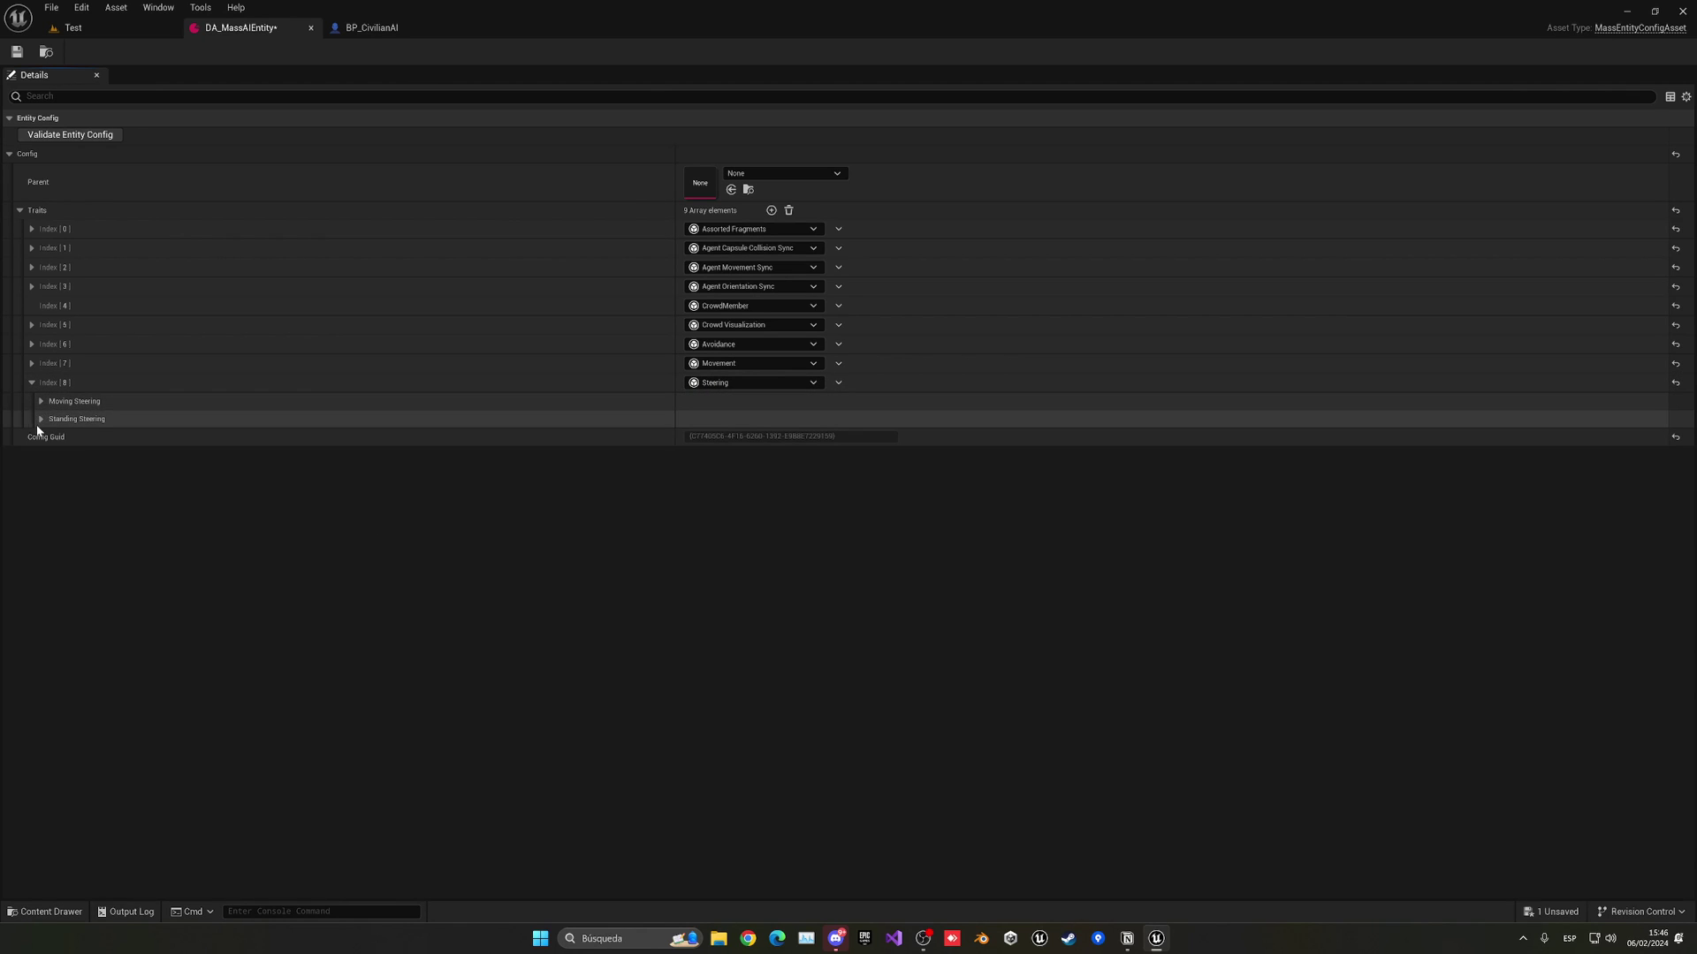
{"action": "double_click", "coordinate": [41, 419]}
{"action": "left_click", "coordinate": [32, 384]}
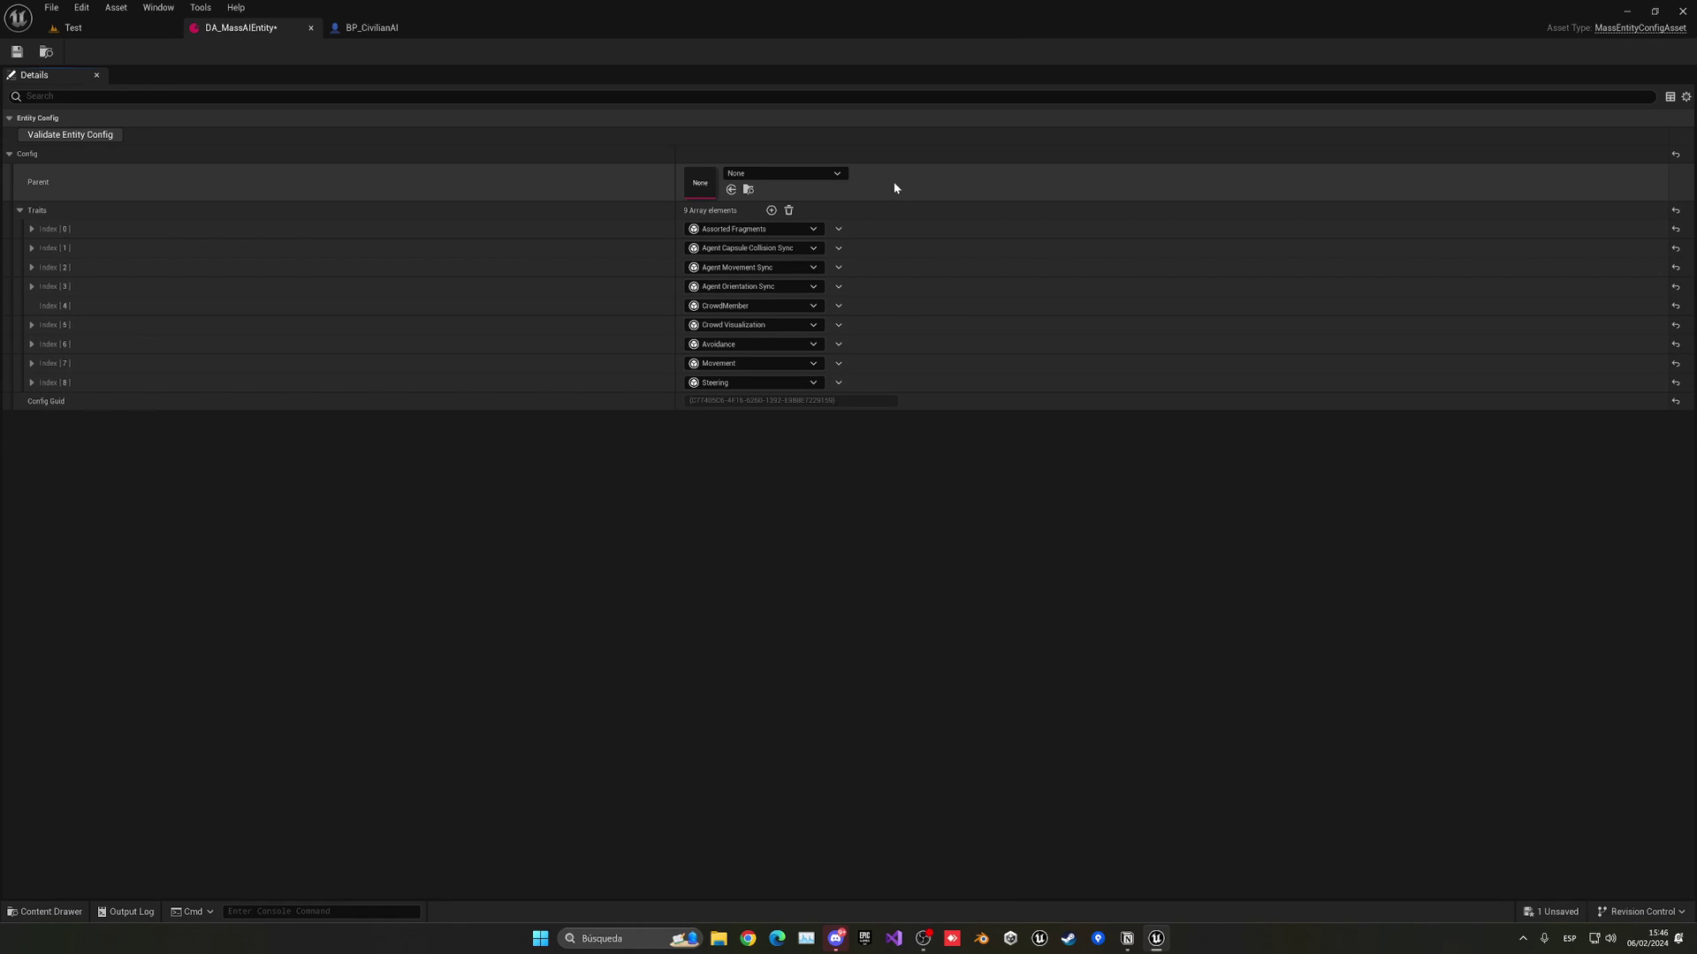
Add a ZoneGraph Navigation trait and expand its Navigation Parameters.
{"action": "left_click", "coordinate": [771, 211]}
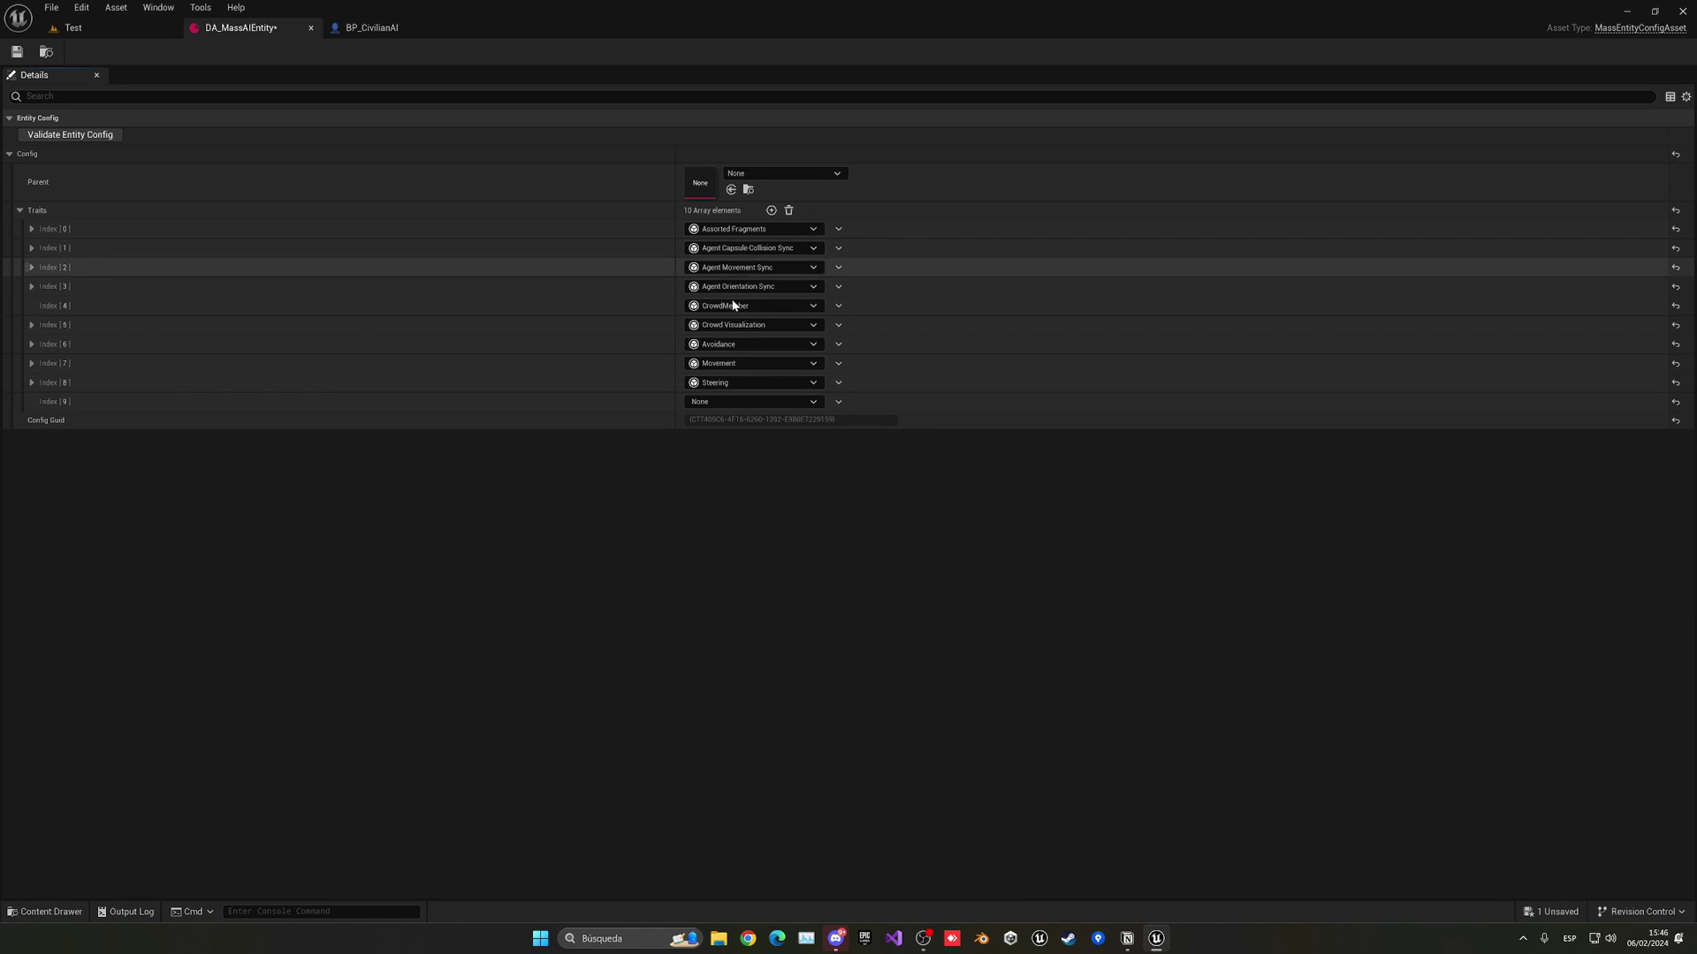
{"action": "left_click", "coordinate": [717, 403]}
{"action": "type", "text": "zone"}
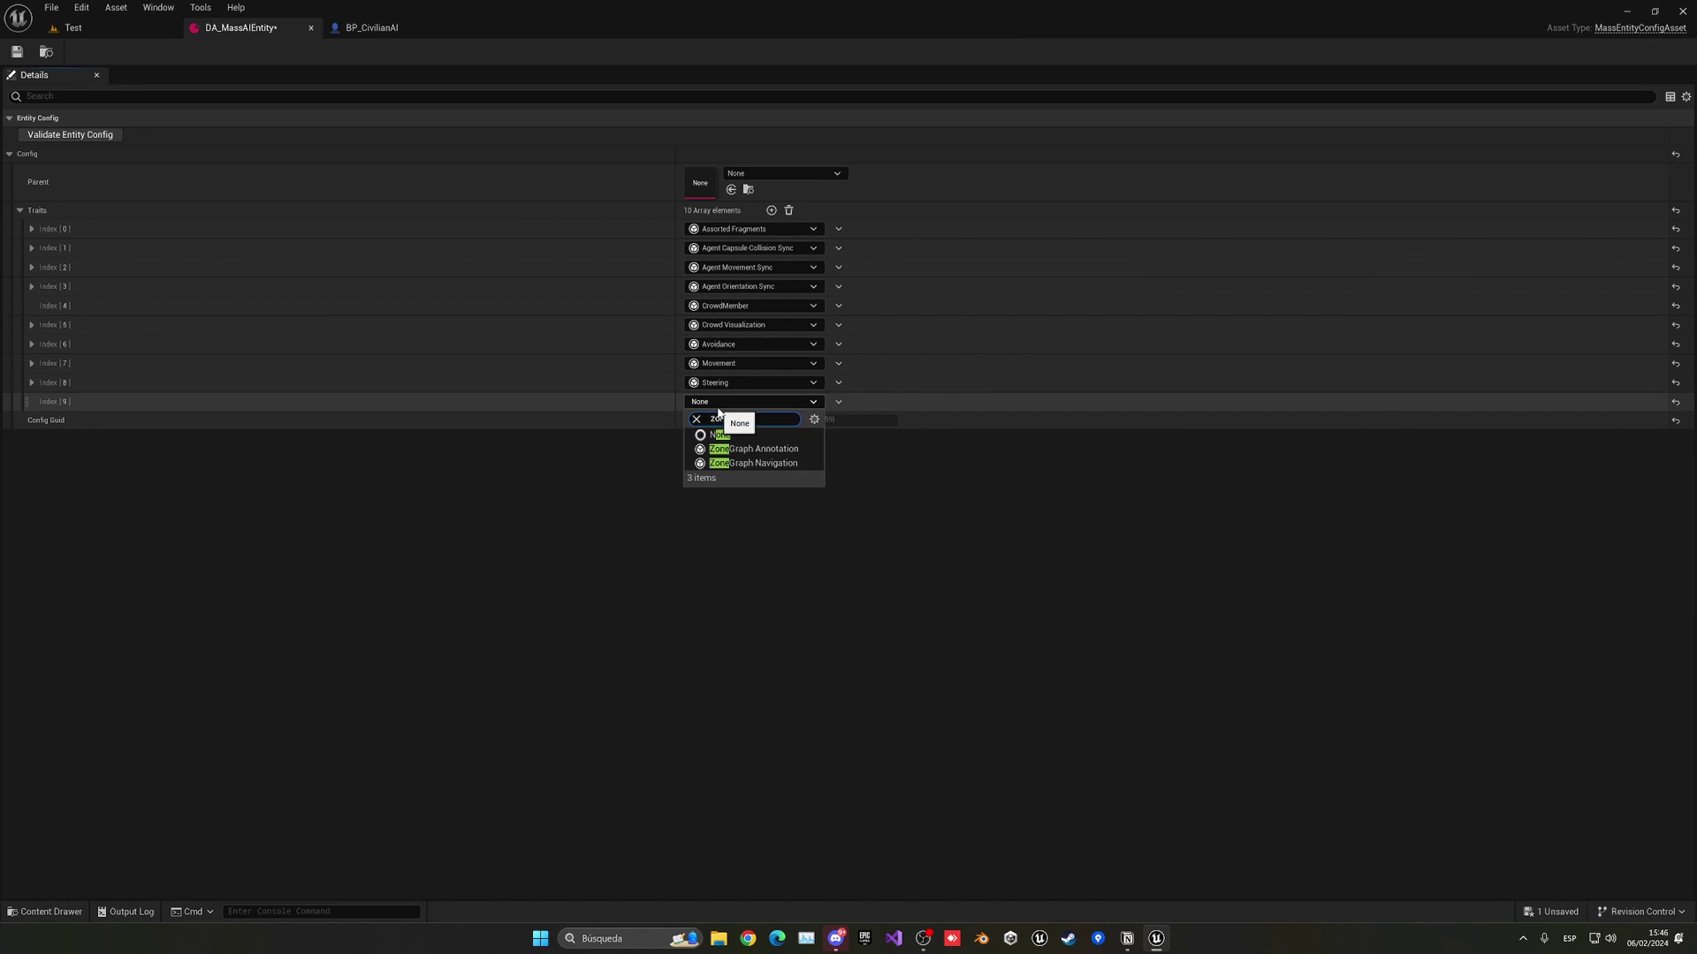
{"action": "left_click", "coordinate": [728, 463]}
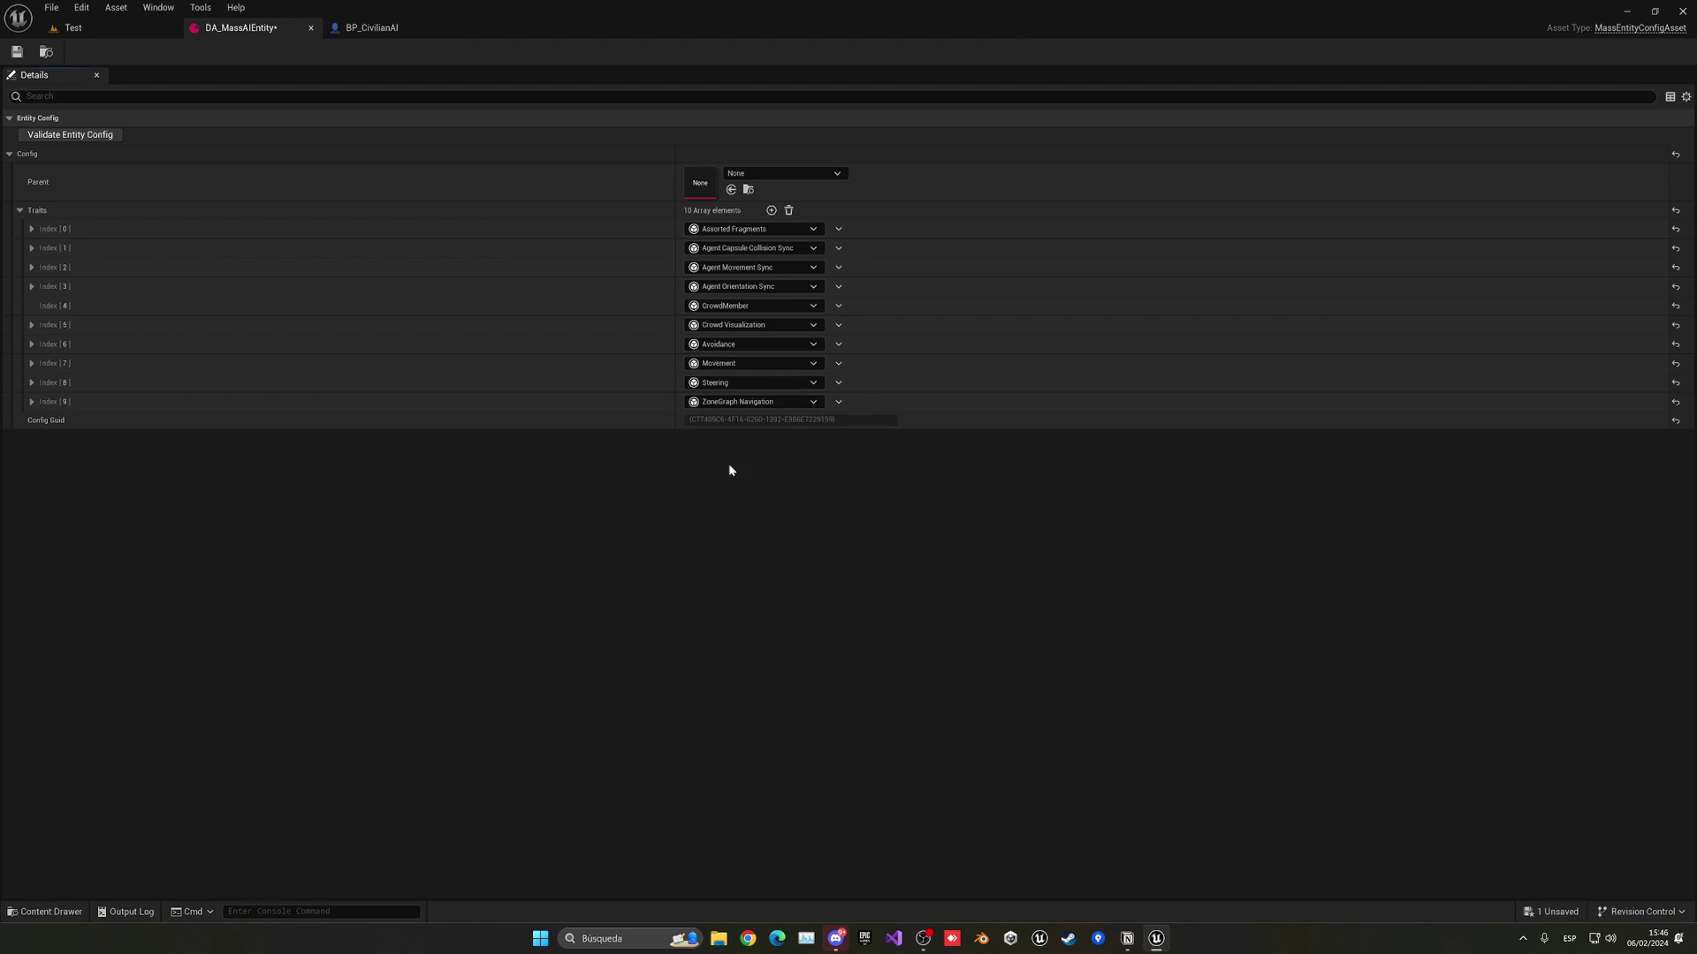
{"action": "left_click", "coordinate": [32, 402]}
{"action": "left_click", "coordinate": [41, 421]}
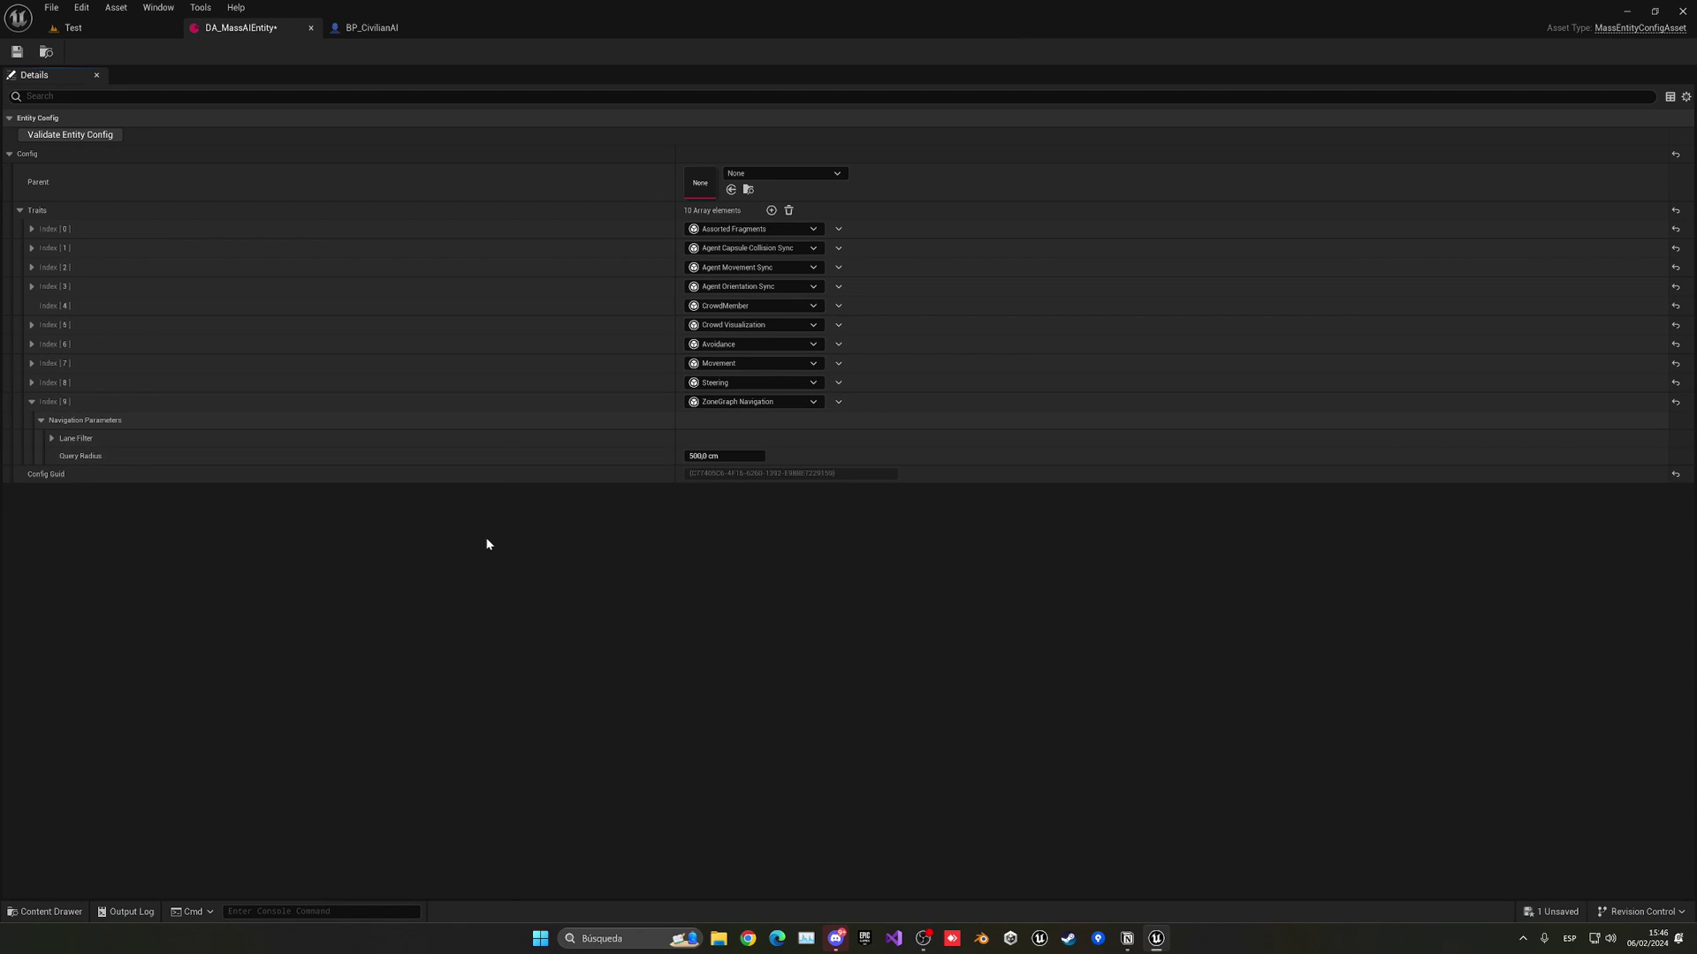
Focus the ZoneShape in the Test level to check its lane tag, then return to DA_MassAIEntity.
{"action": "left_click", "coordinate": [74, 28]}
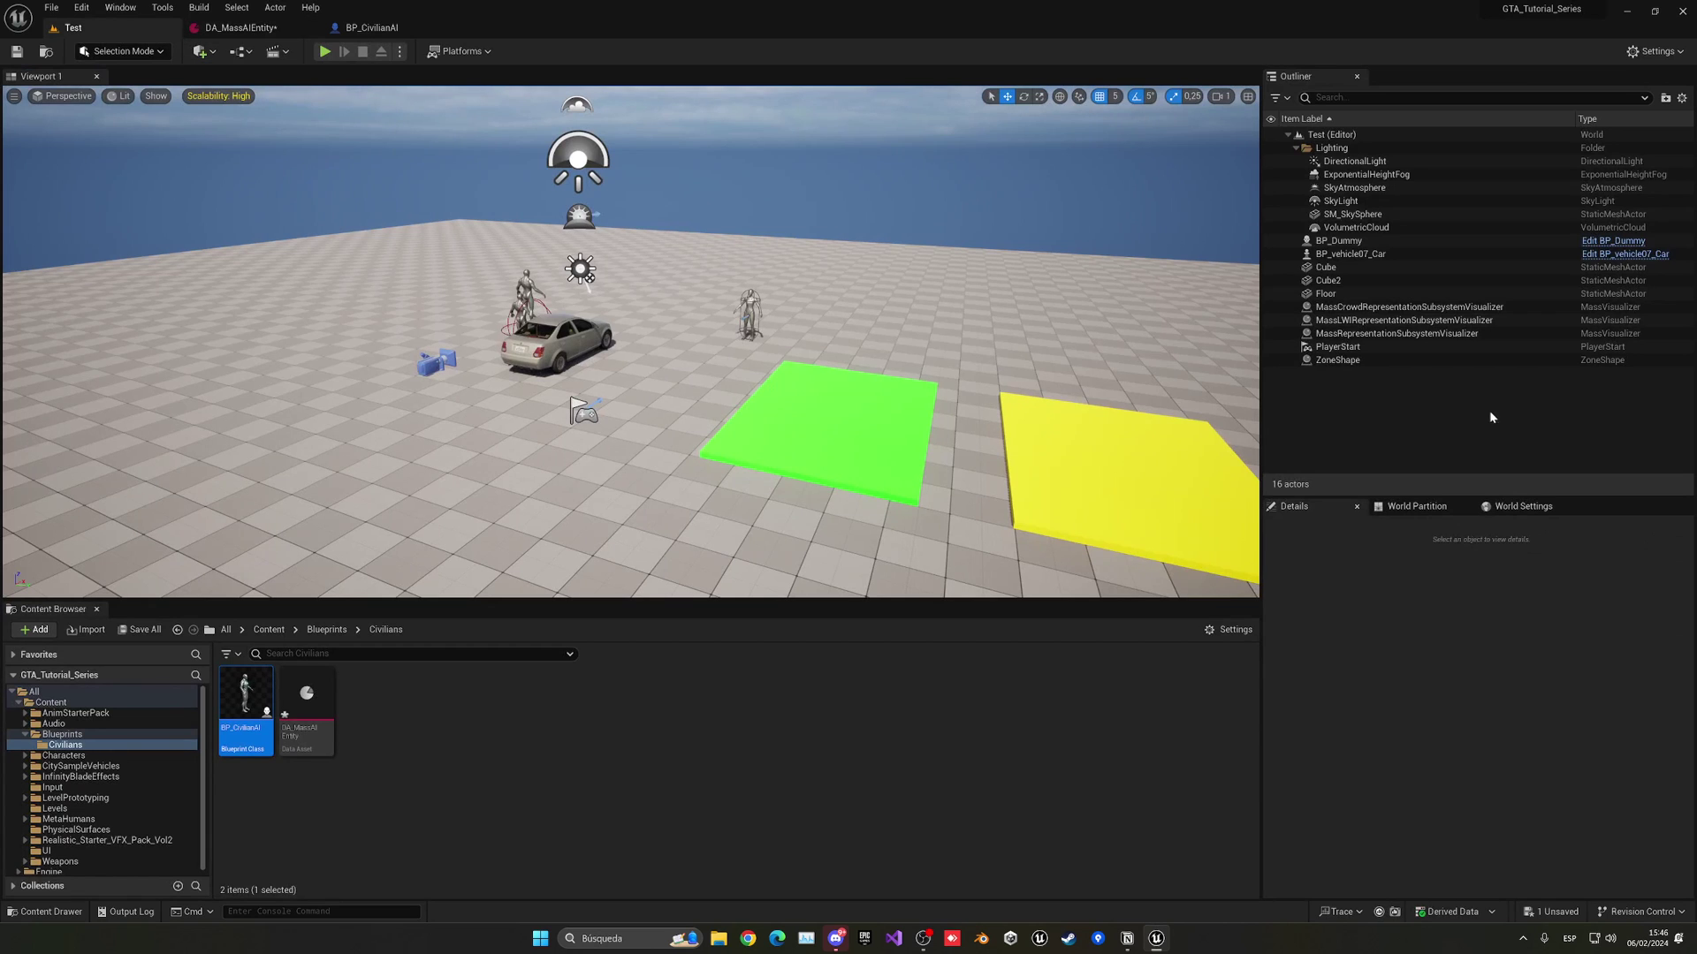
{"action": "double_click", "coordinate": [1337, 360]}
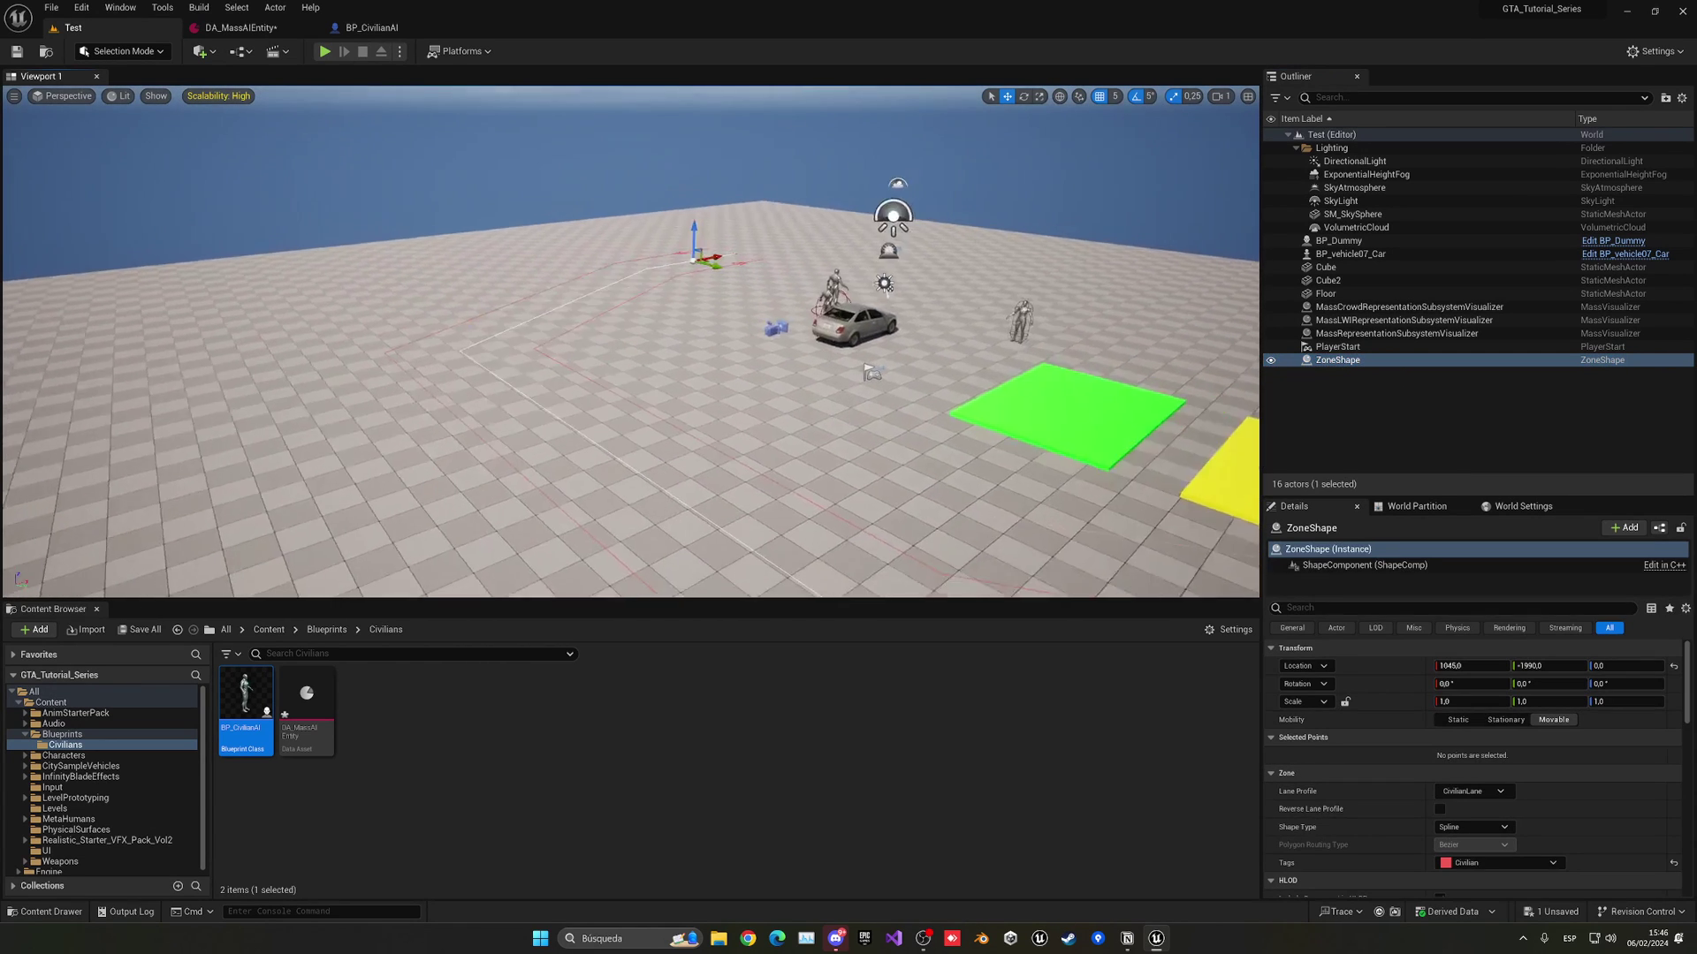
{"action": "left_click", "coordinate": [373, 27]}
{"action": "left_click", "coordinate": [241, 27]}
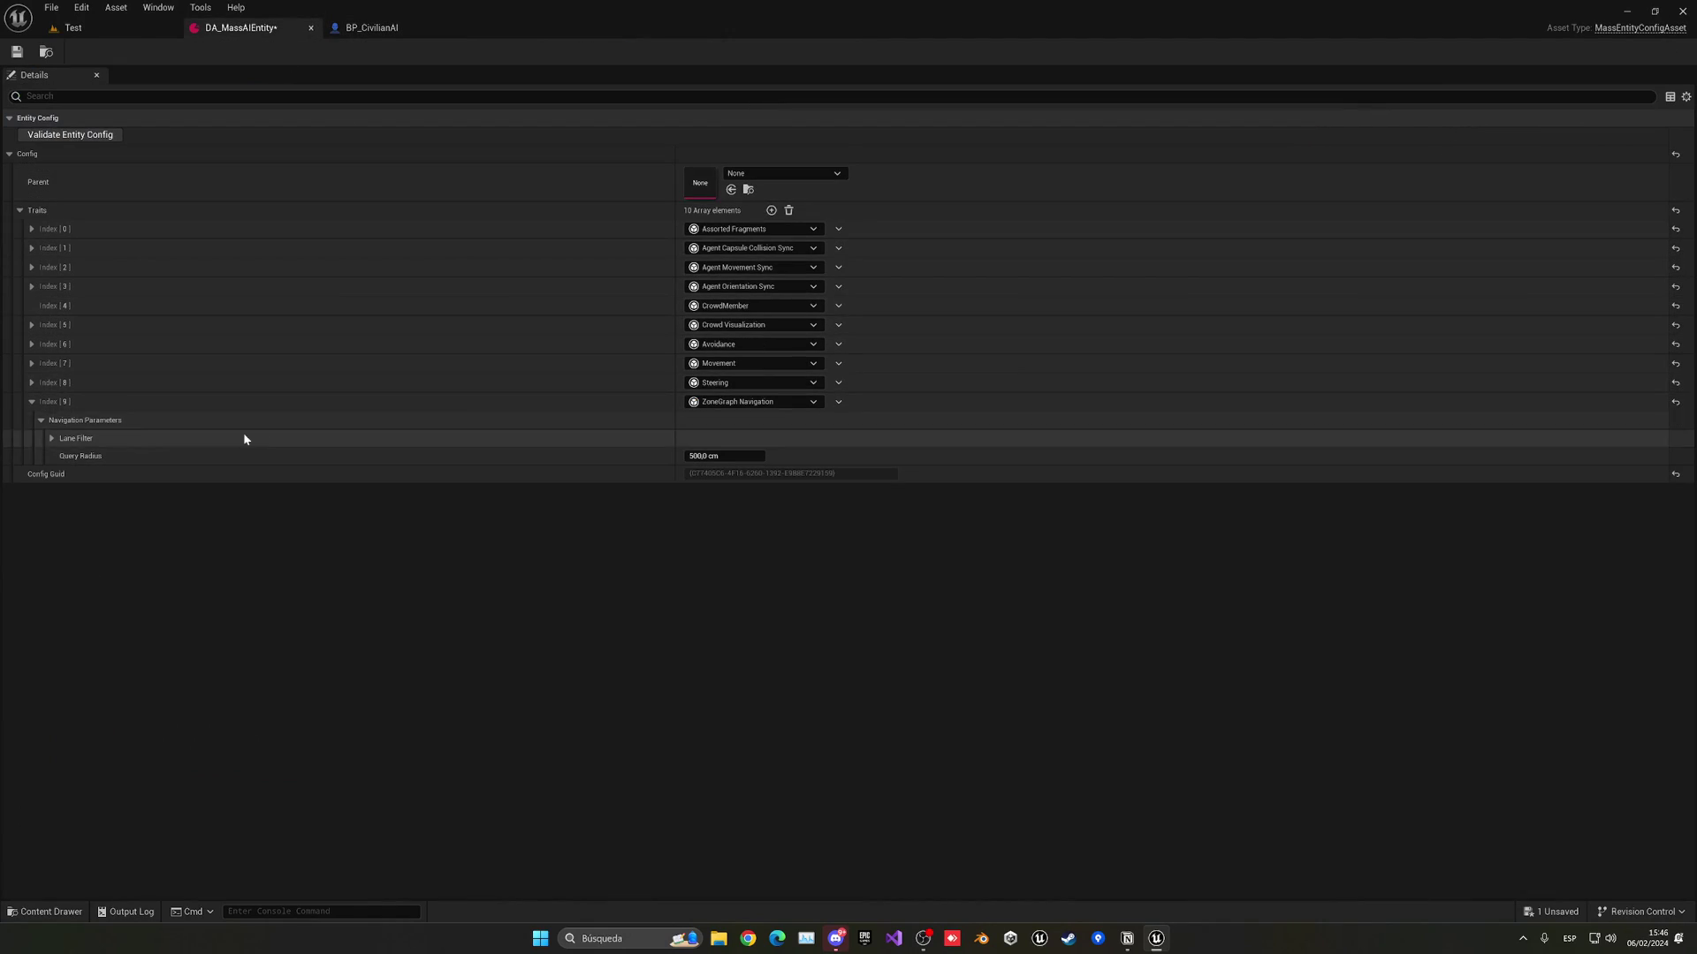
Tick the Civilian tag under the ZoneGraph Navigation Lane Filter's Any Tags.
{"action": "left_click", "coordinate": [51, 438]}
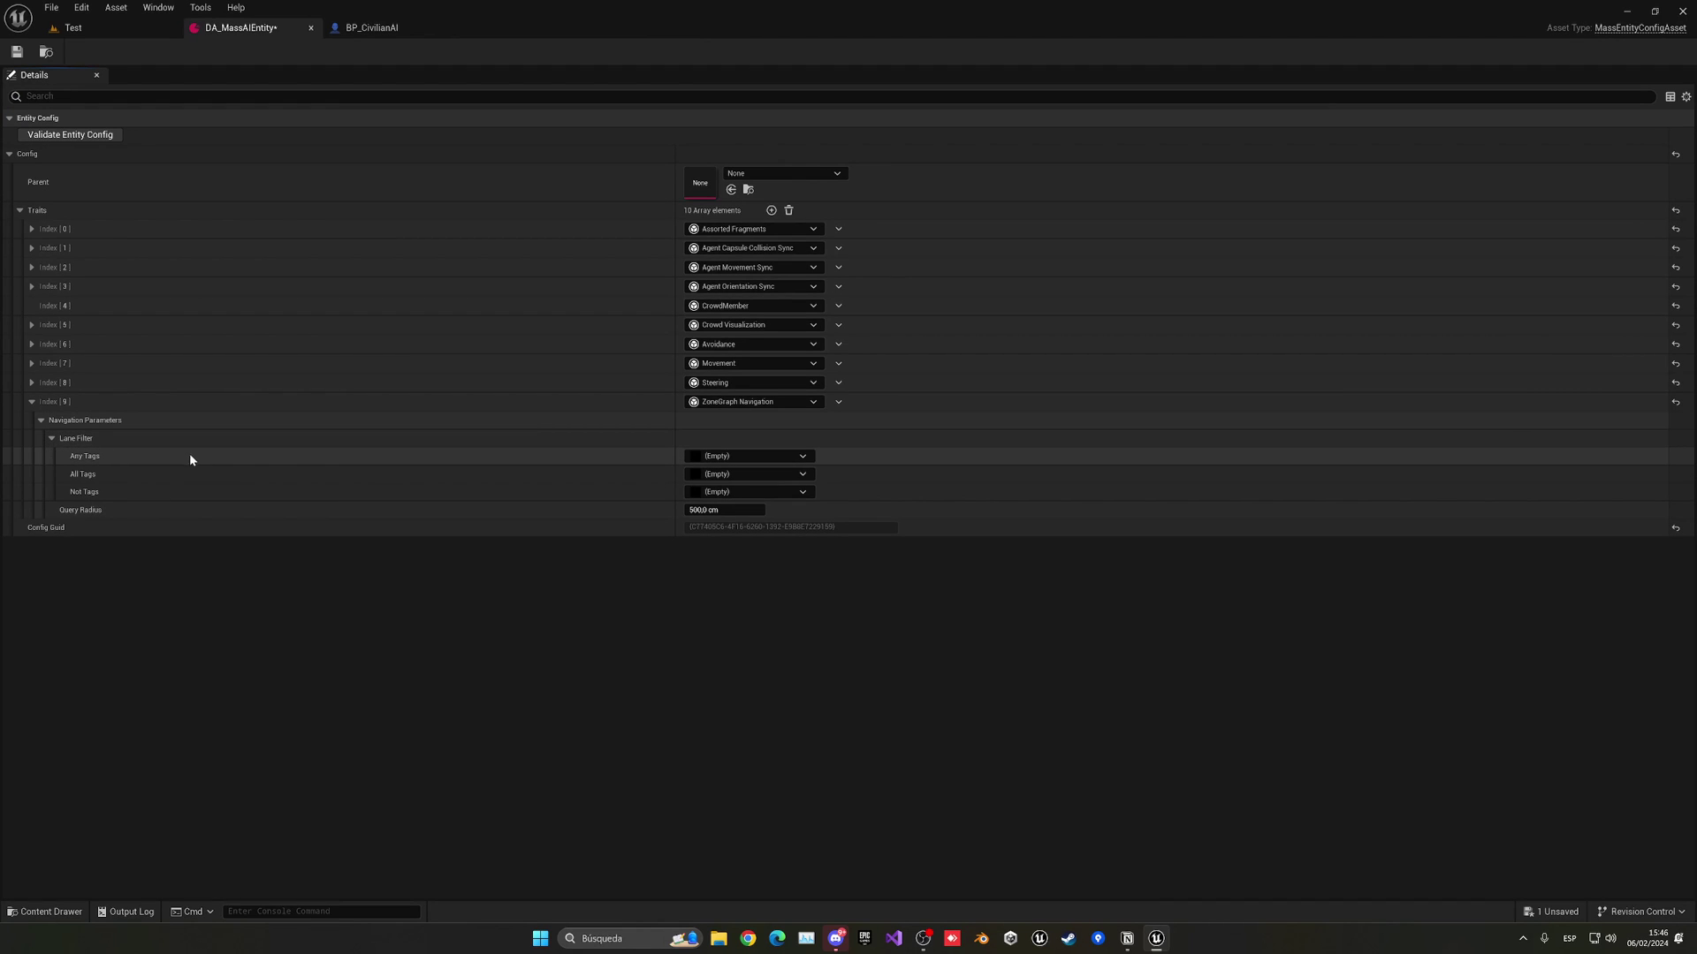
{"action": "left_click", "coordinate": [695, 457]}
{"action": "left_click", "coordinate": [704, 554]}
{"action": "left_click", "coordinate": [782, 460]}
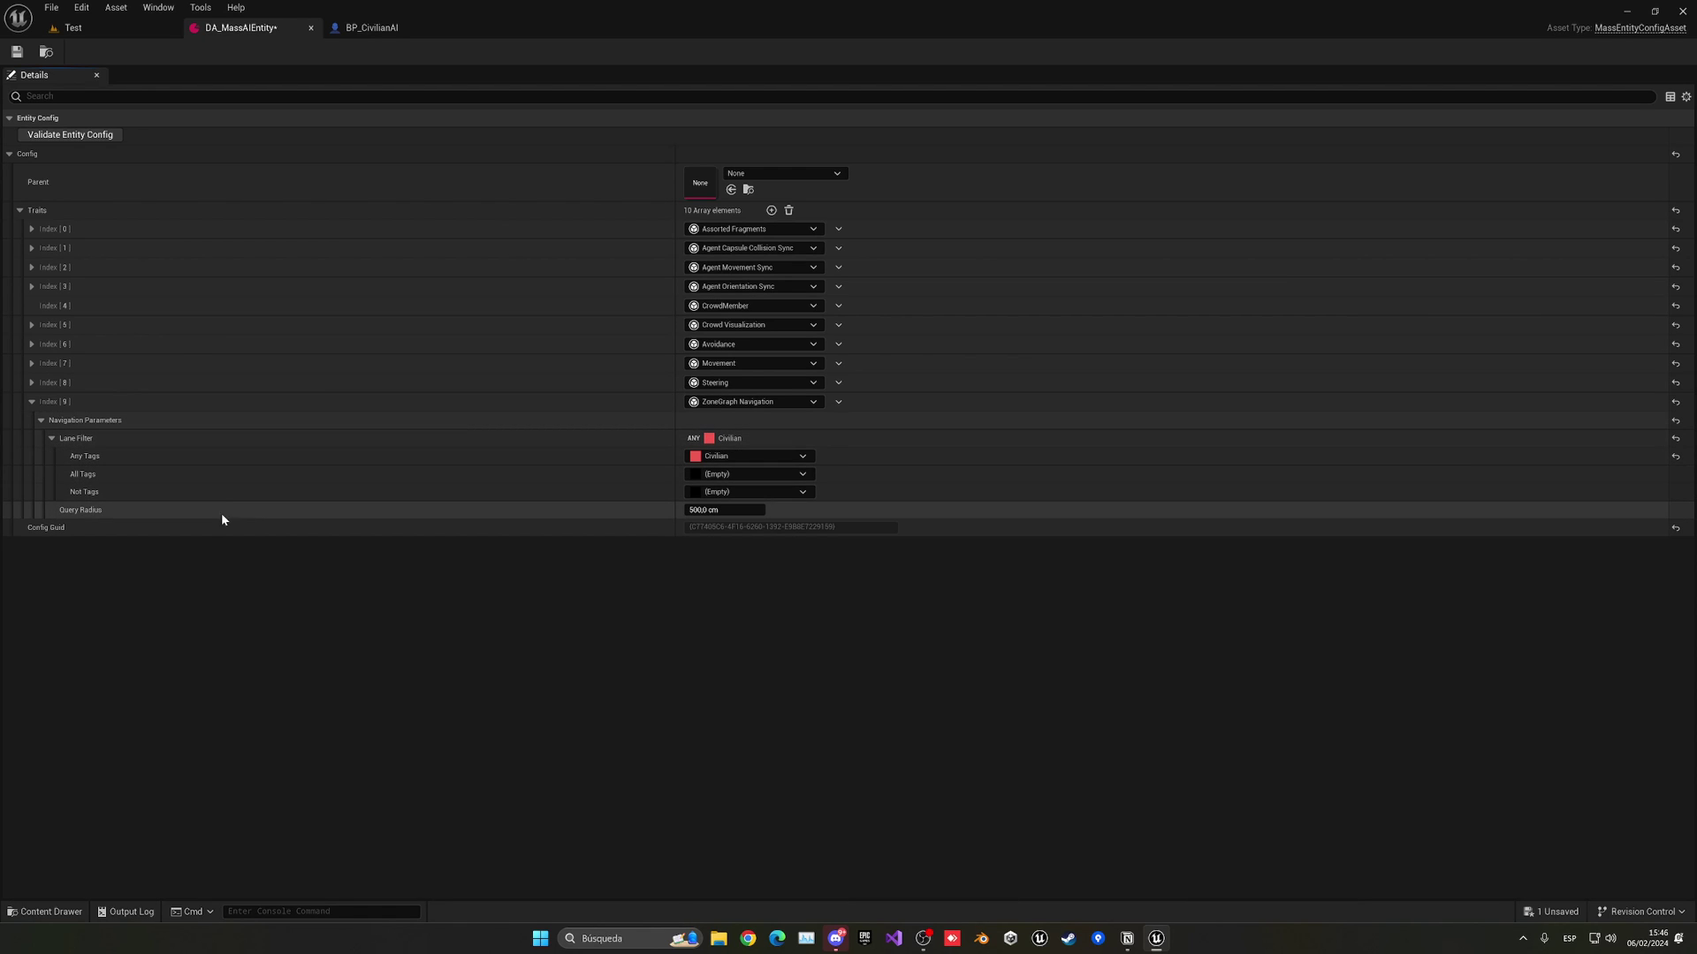
{"action": "mouse_move", "coordinate": [87, 514]}
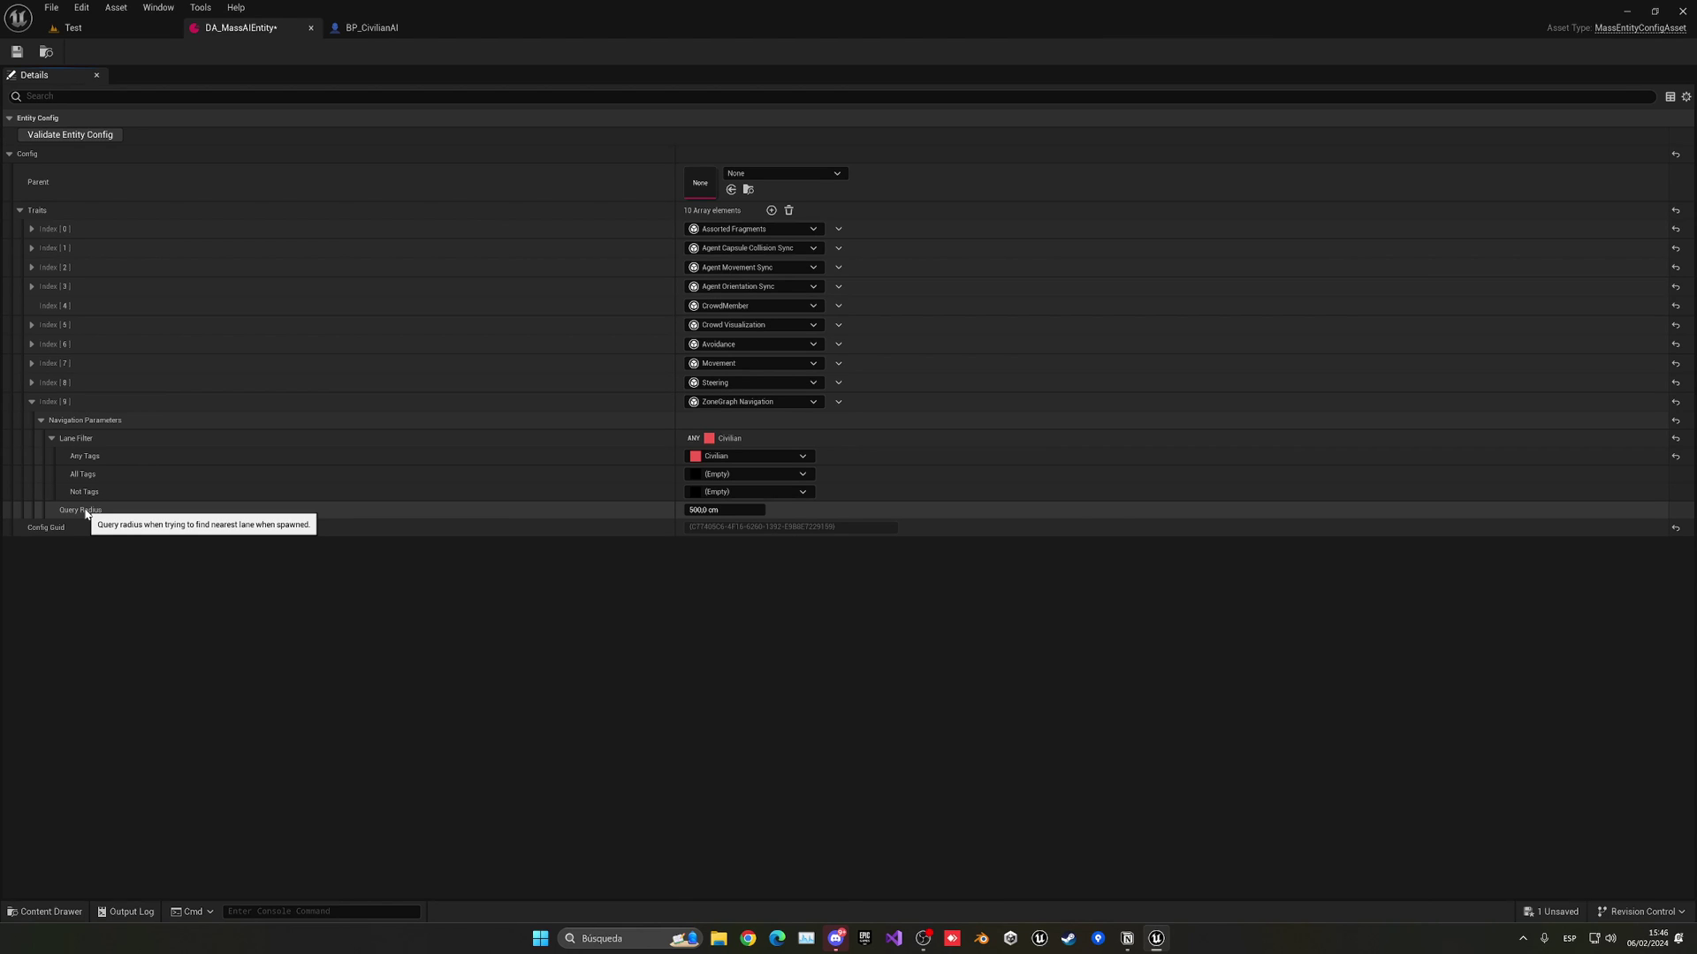
{"action": "left_click", "coordinate": [31, 403]}
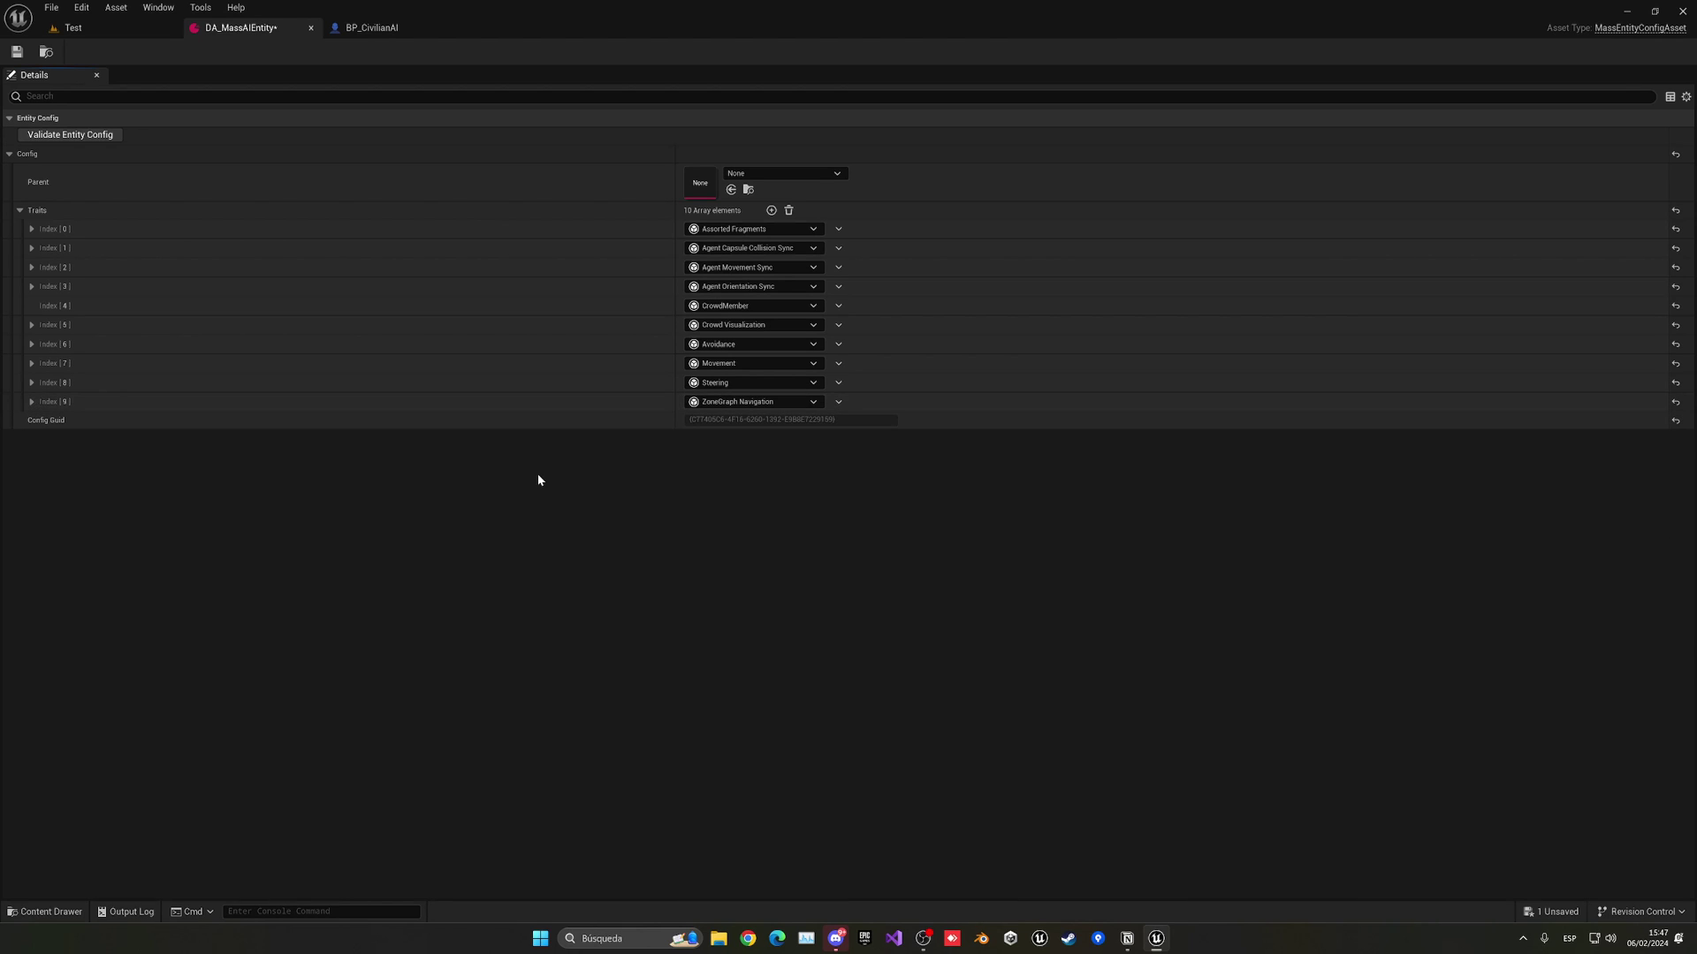
Add an LODCollector trait to the Traits list.
{"action": "left_click", "coordinate": [770, 211]}
{"action": "left_click", "coordinate": [725, 417]}
{"action": "type", "text": "lo"}
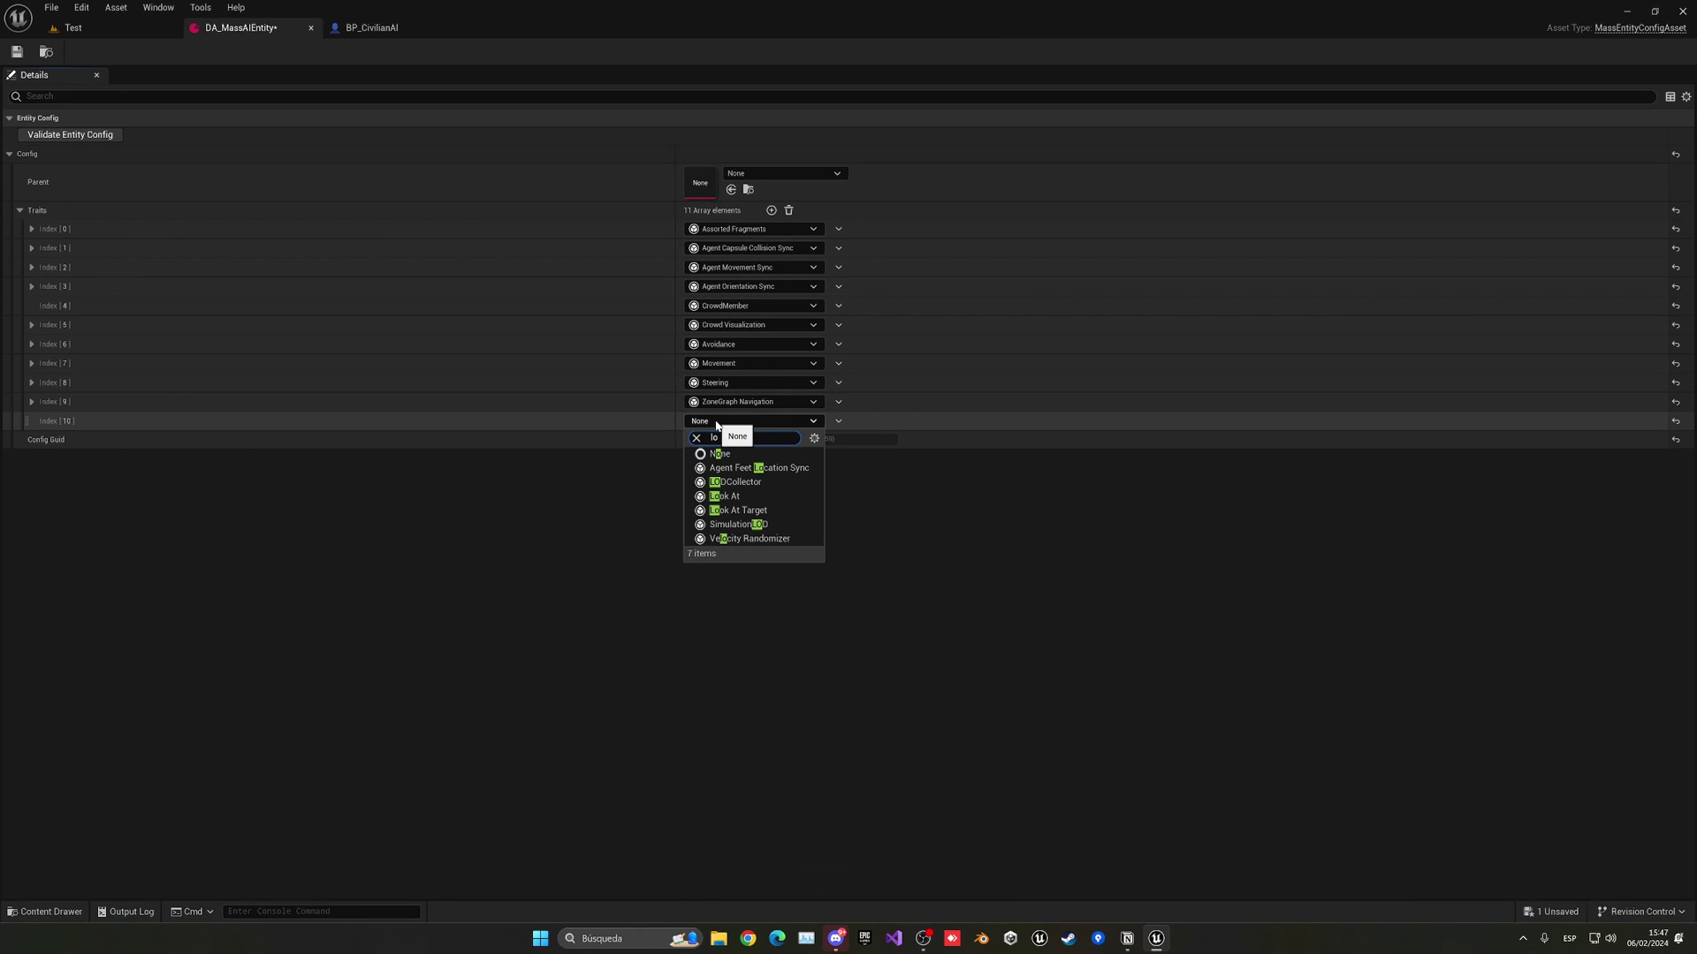
{"action": "left_click", "coordinate": [732, 481]}
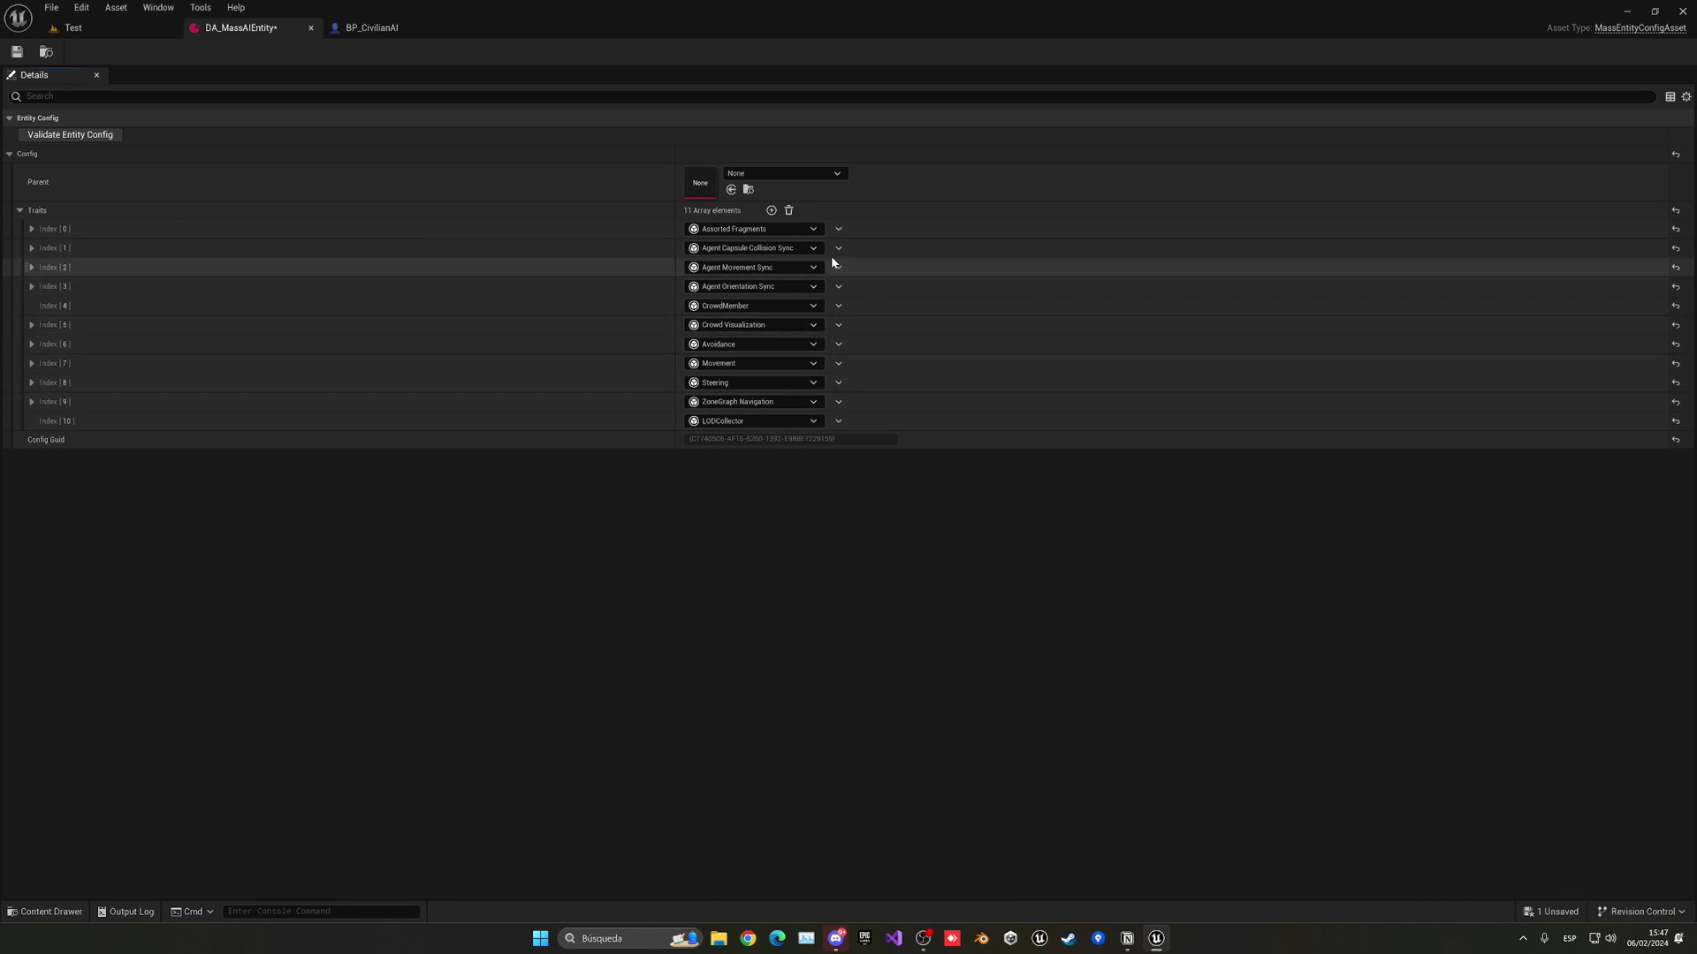
Add a Smooth Orientation trait and review its Orientation settings.
{"action": "left_click", "coordinate": [772, 211]}
{"action": "left_click", "coordinate": [745, 441]}
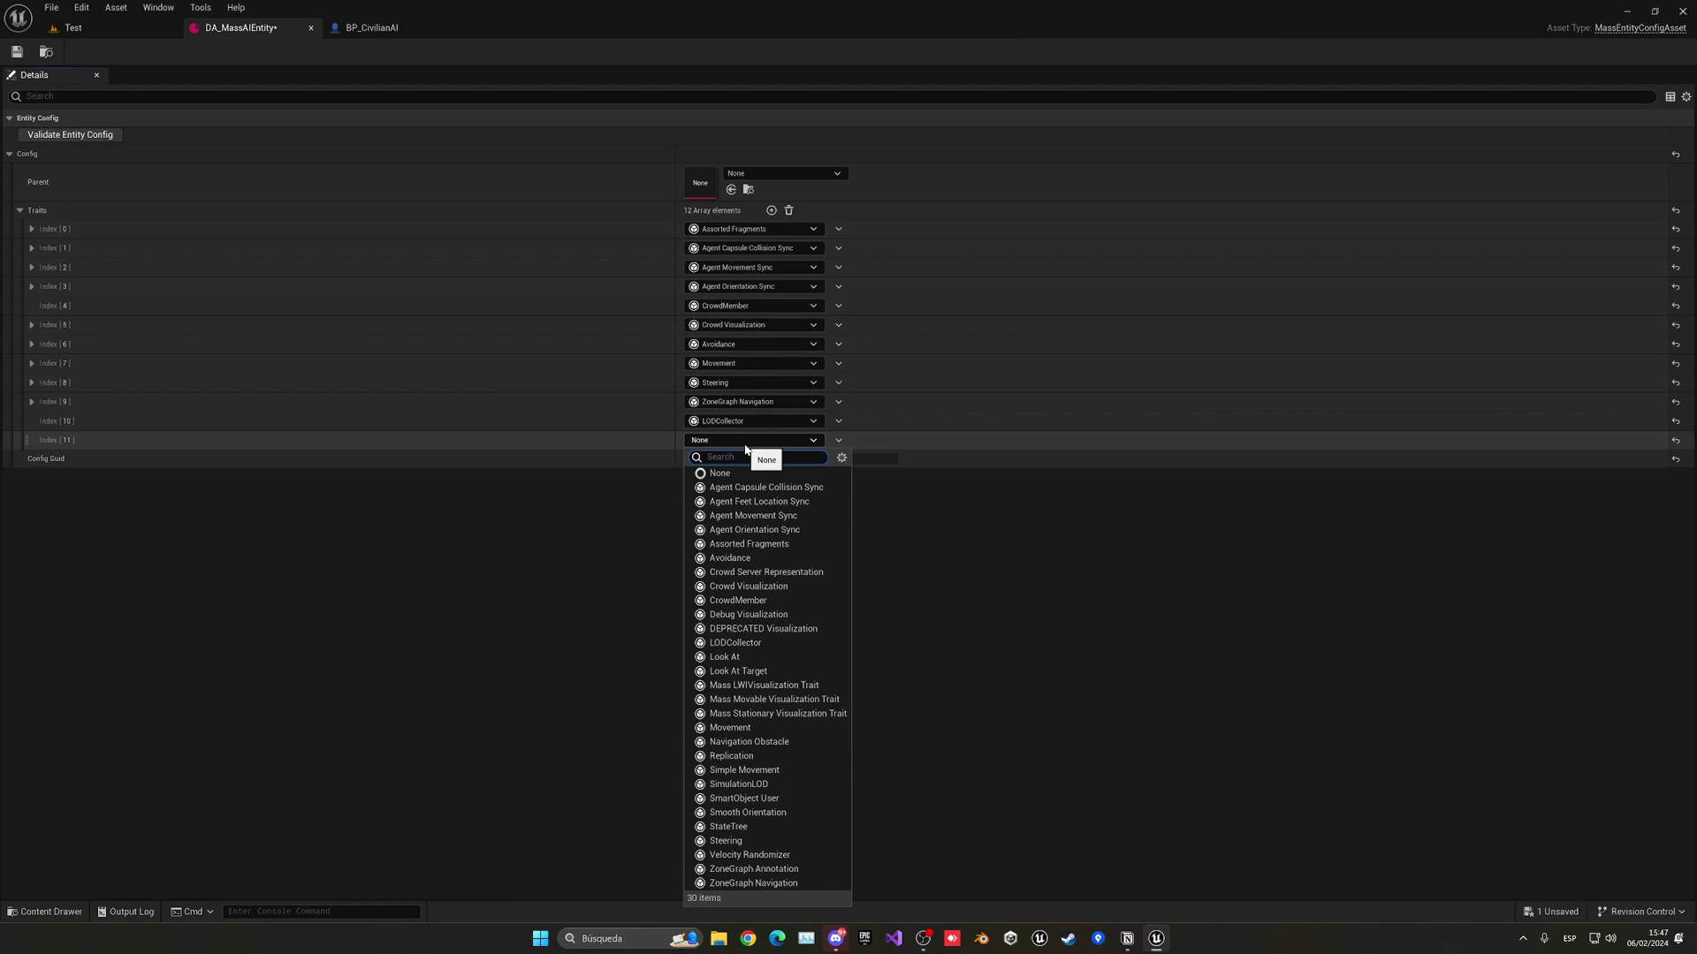
{"action": "type", "text": "smoo"}
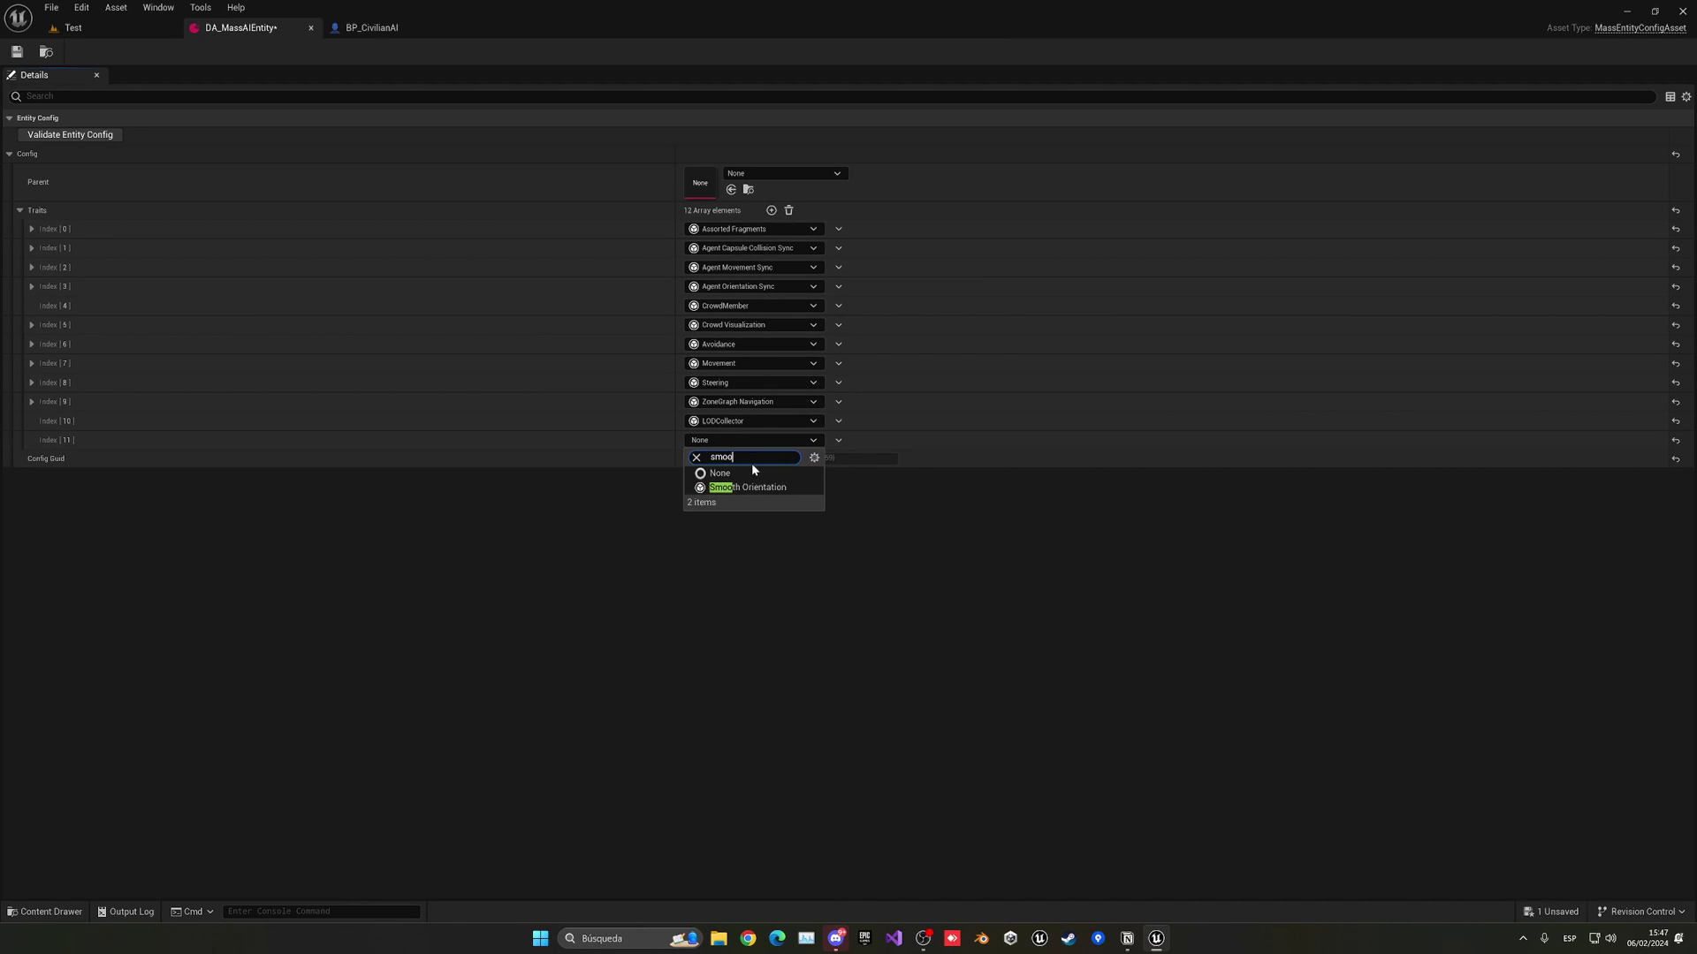
{"action": "left_click", "coordinate": [760, 484]}
{"action": "left_click", "coordinate": [32, 440]}
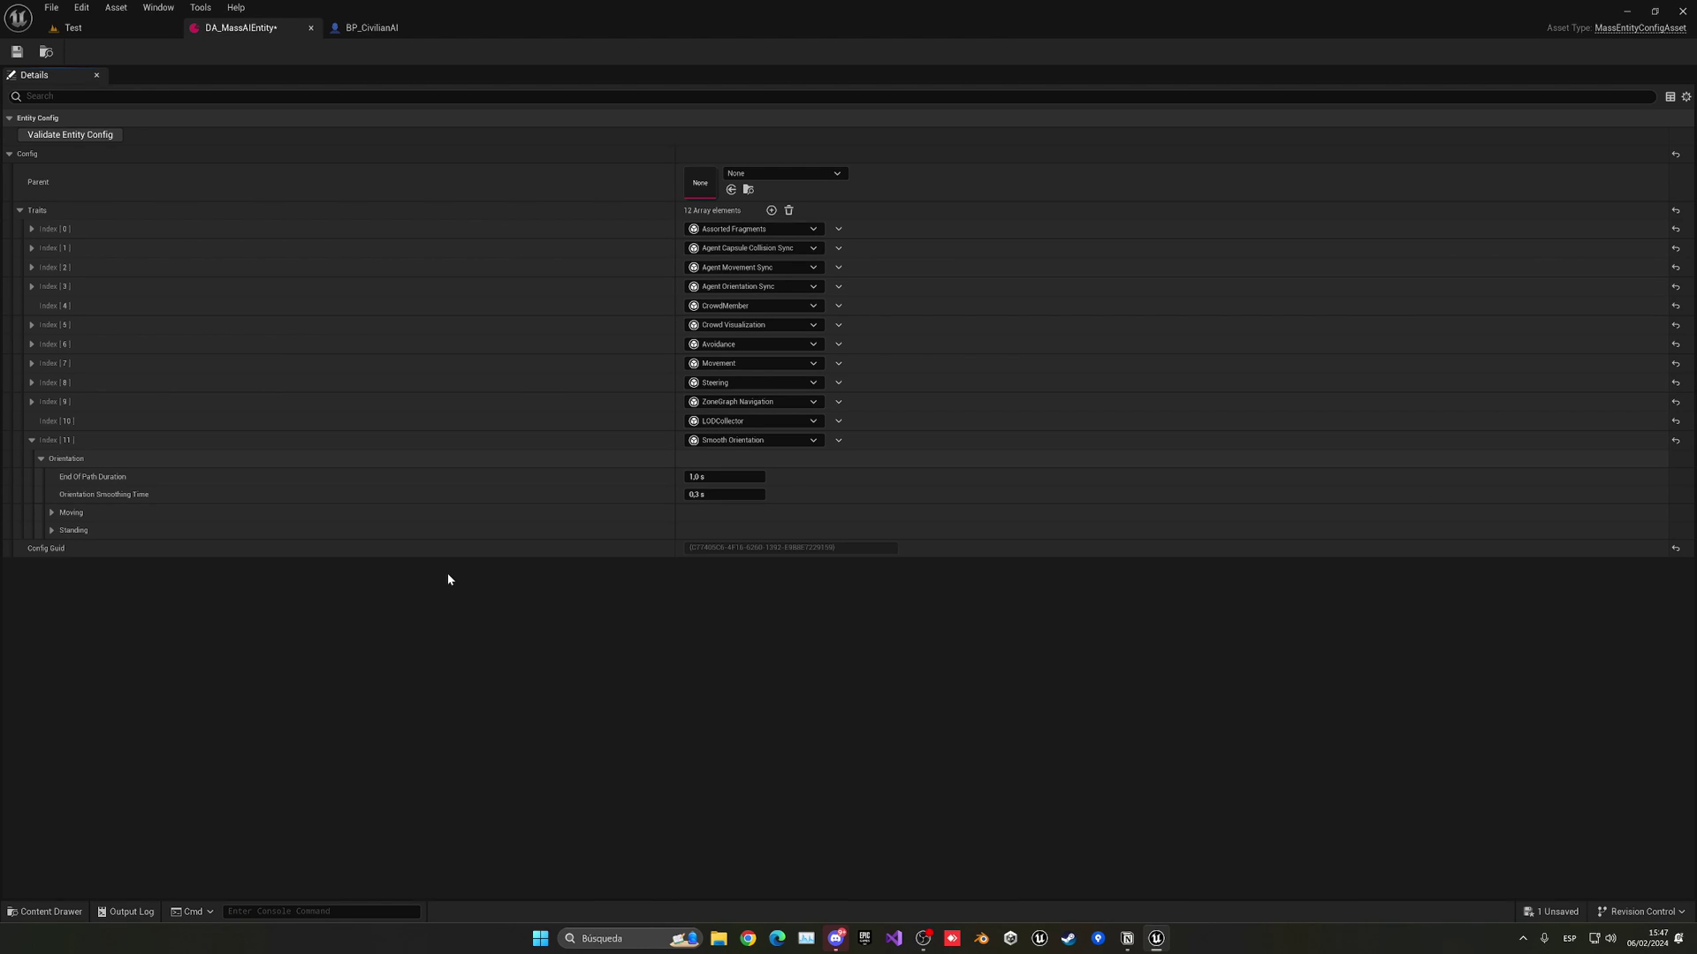
{"action": "left_click", "coordinate": [41, 459]}
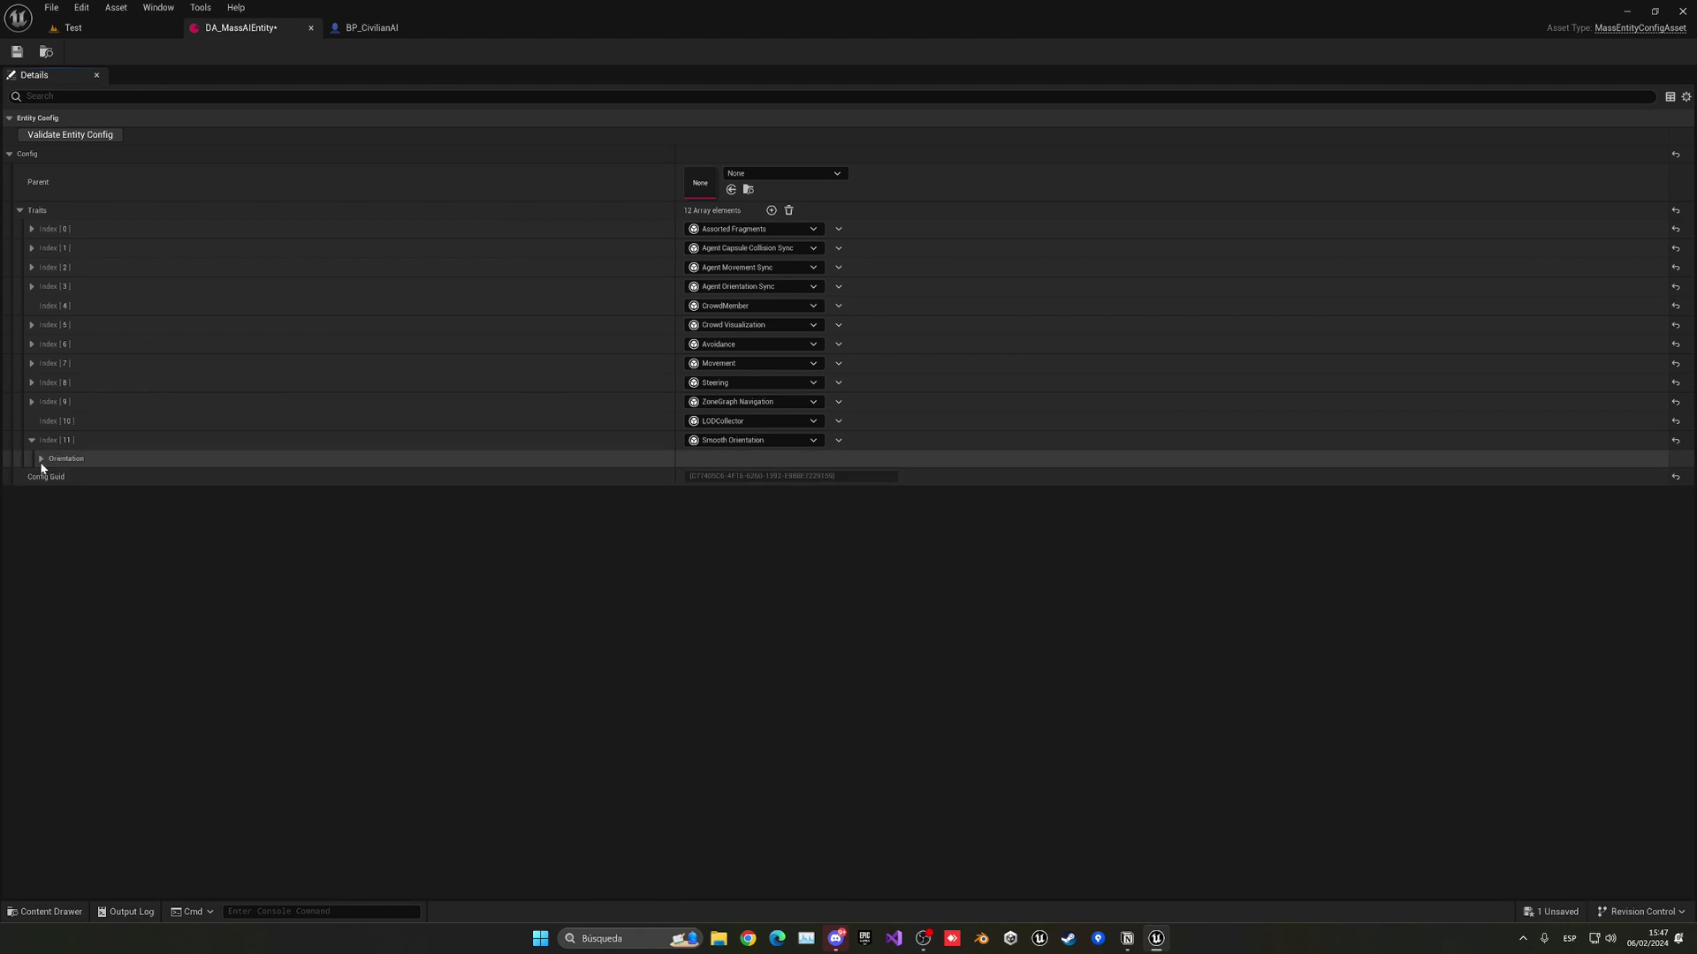
{"action": "left_click", "coordinate": [32, 440]}
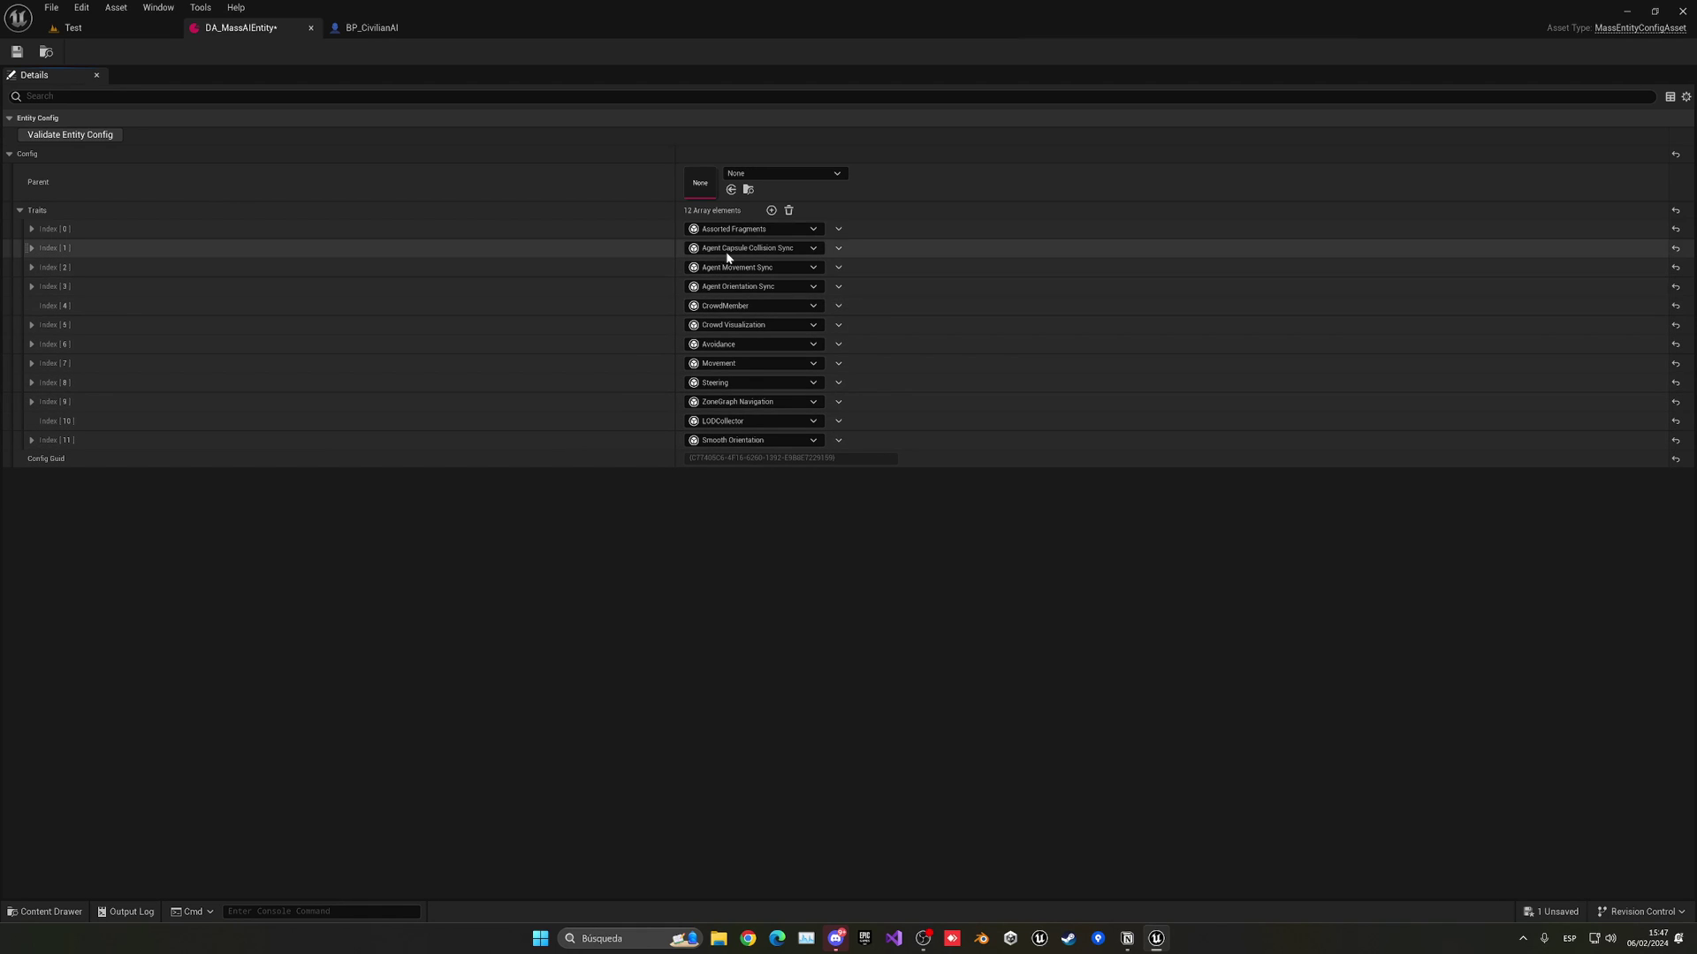
Add a Navigation Obstacle trait as the next trait.
{"action": "left_click", "coordinate": [771, 210]}
{"action": "left_click", "coordinate": [706, 460]}
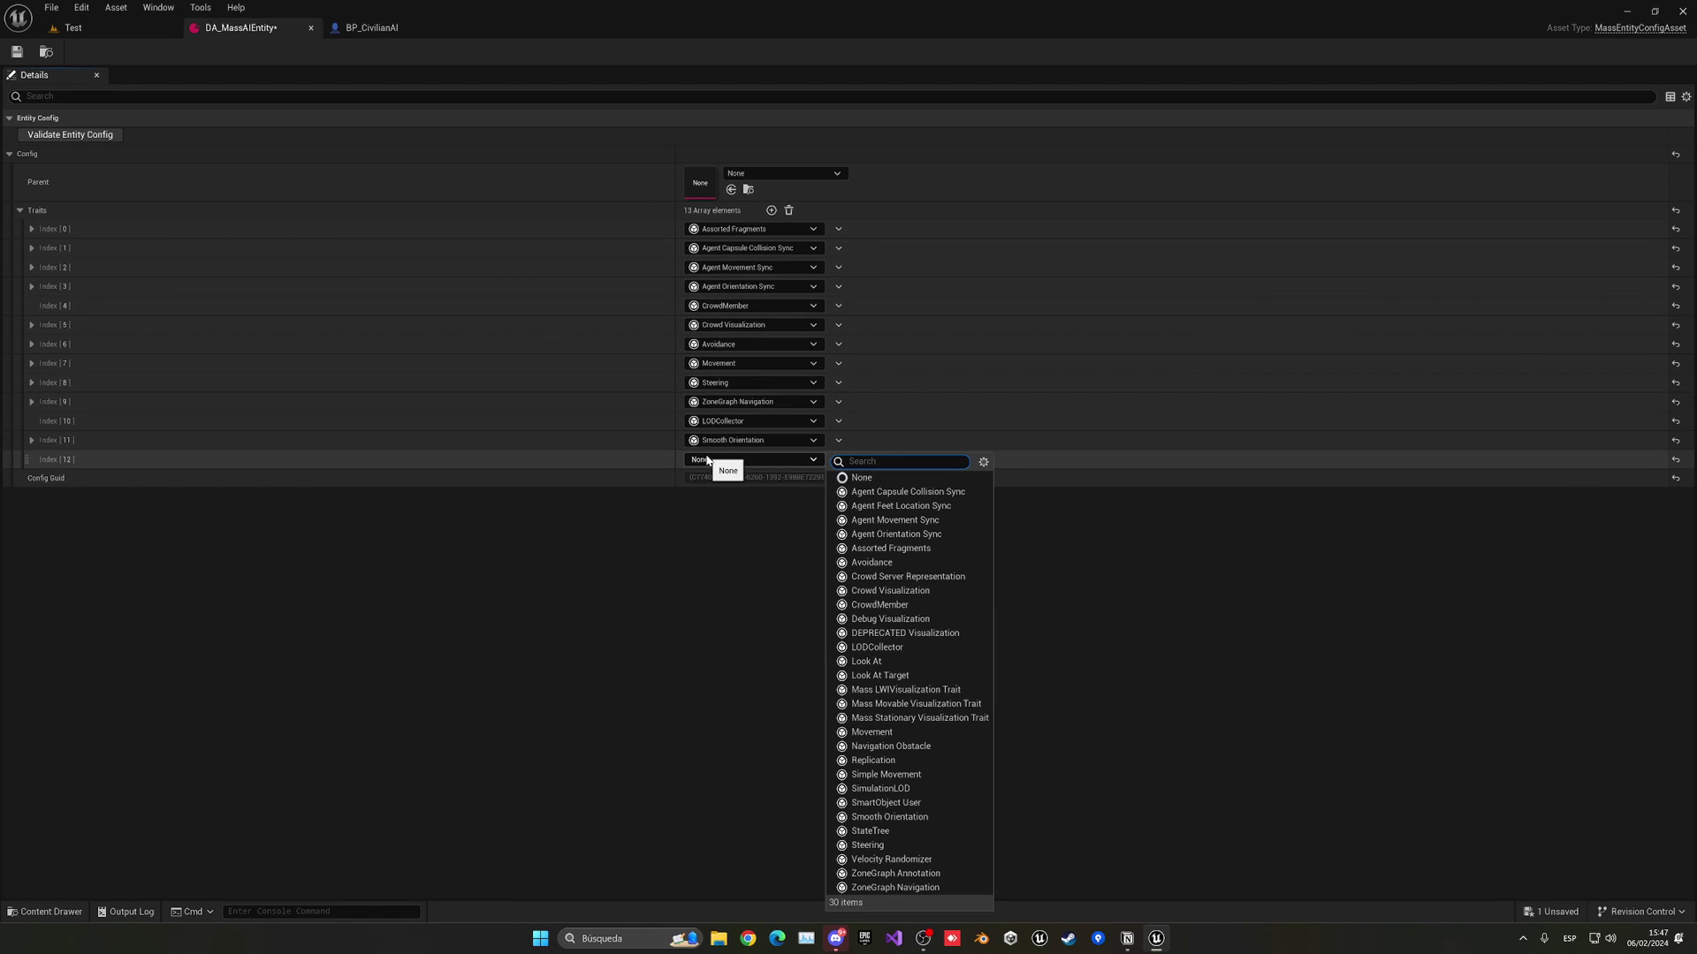
{"action": "type", "text": "nav"}
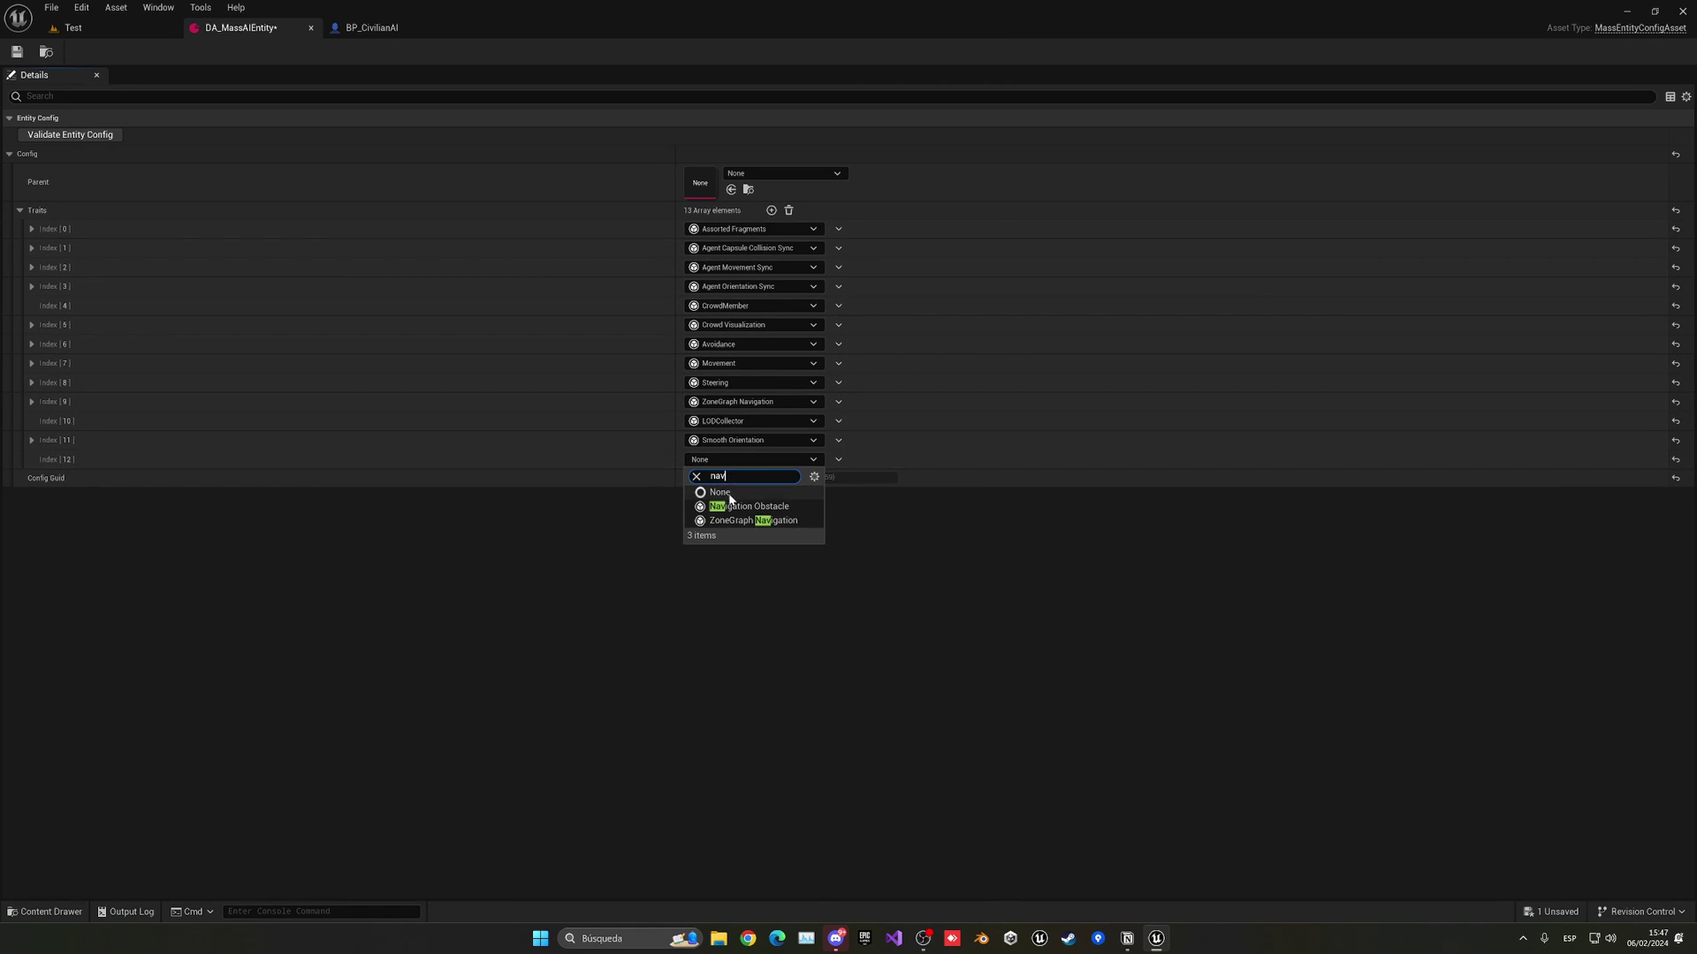
{"action": "left_click", "coordinate": [739, 505]}
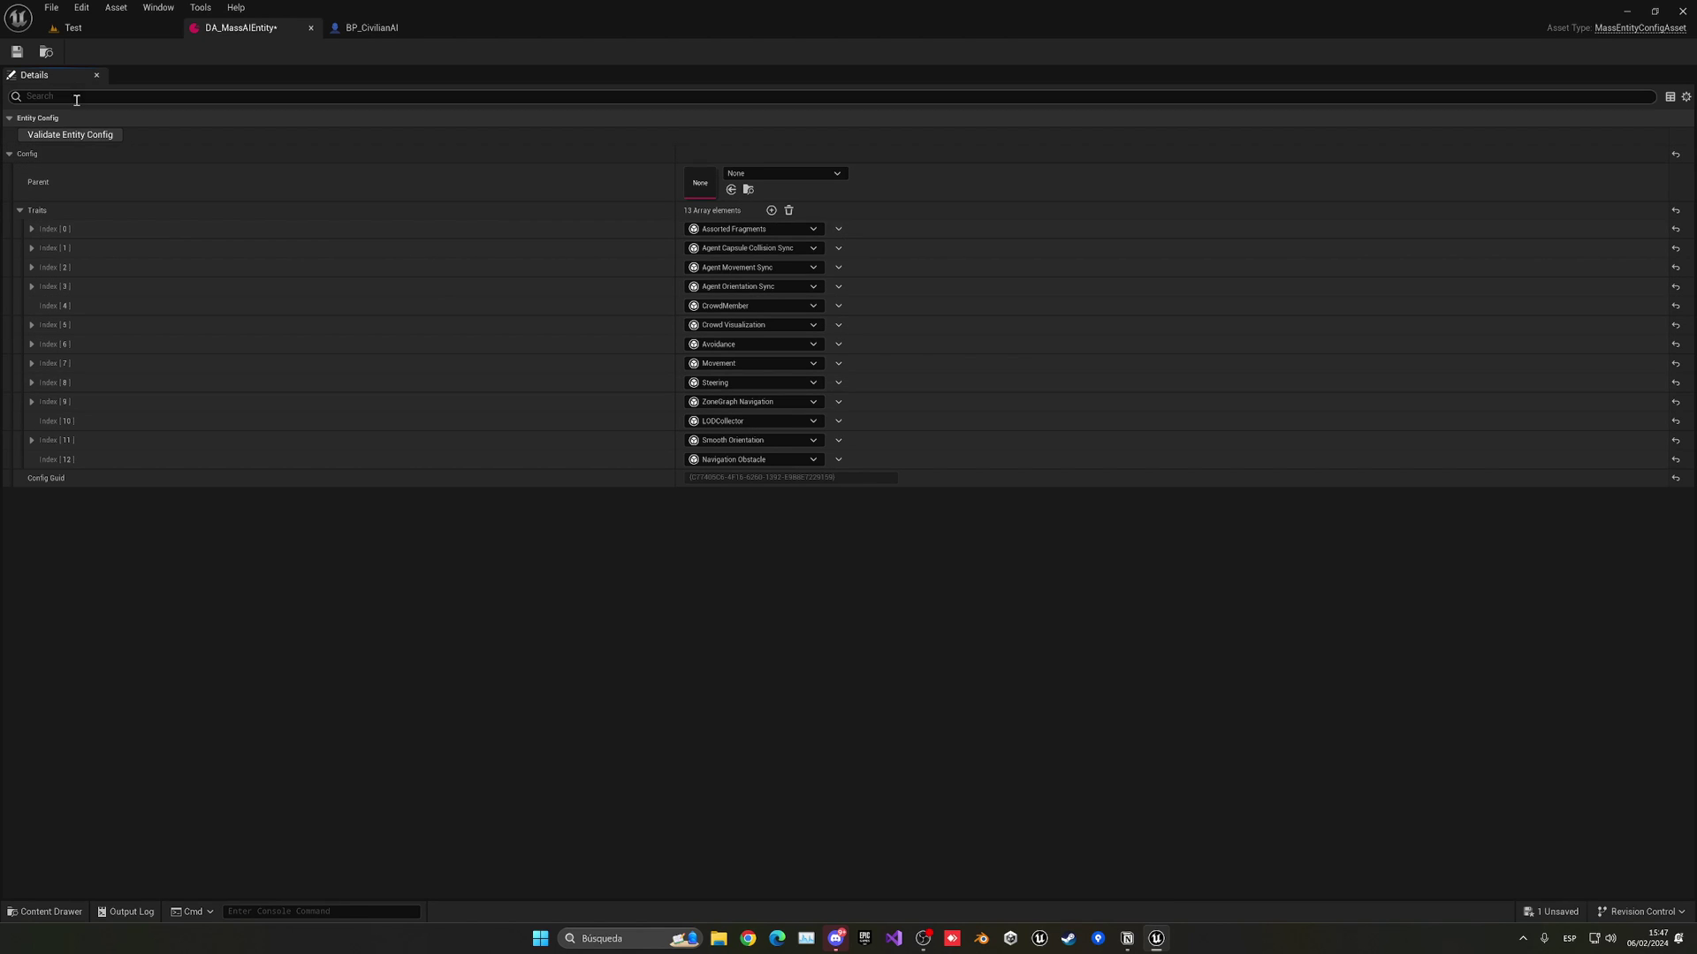
Save DA_MassAIEntity and add a Mass Agent component to BP_CivilianAI.
{"action": "left_click", "coordinate": [17, 51]}
{"action": "left_click", "coordinate": [140, 27]}
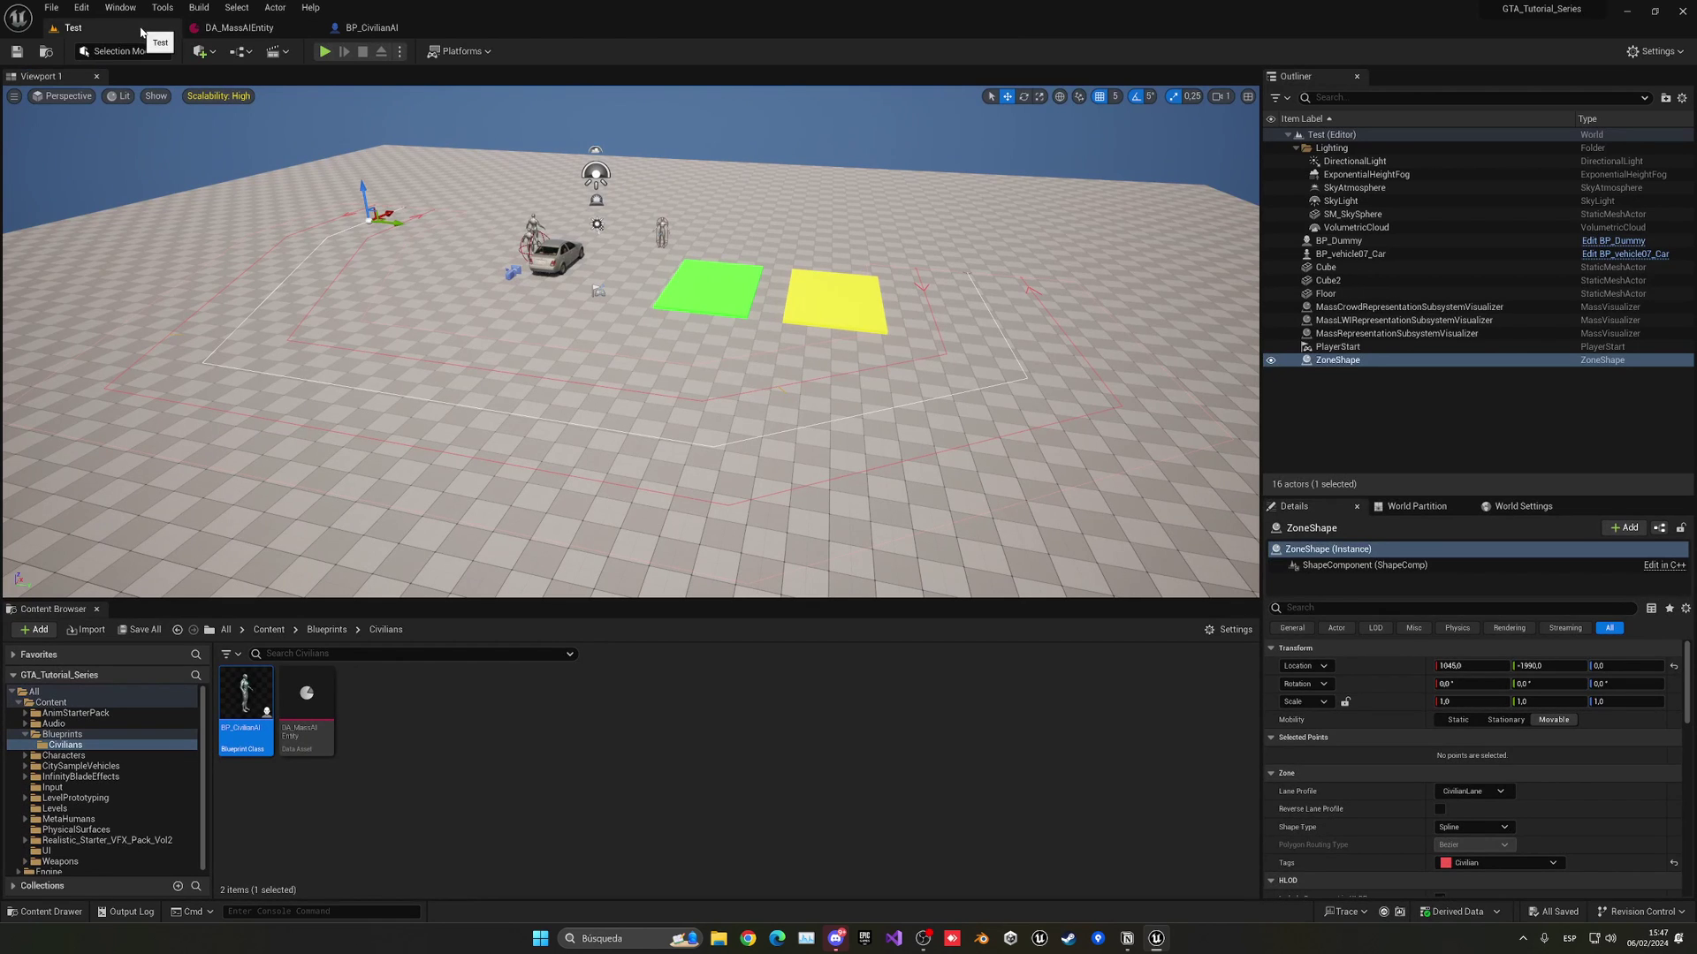
{"action": "left_click", "coordinate": [371, 28]}
{"action": "left_click", "coordinate": [36, 95]}
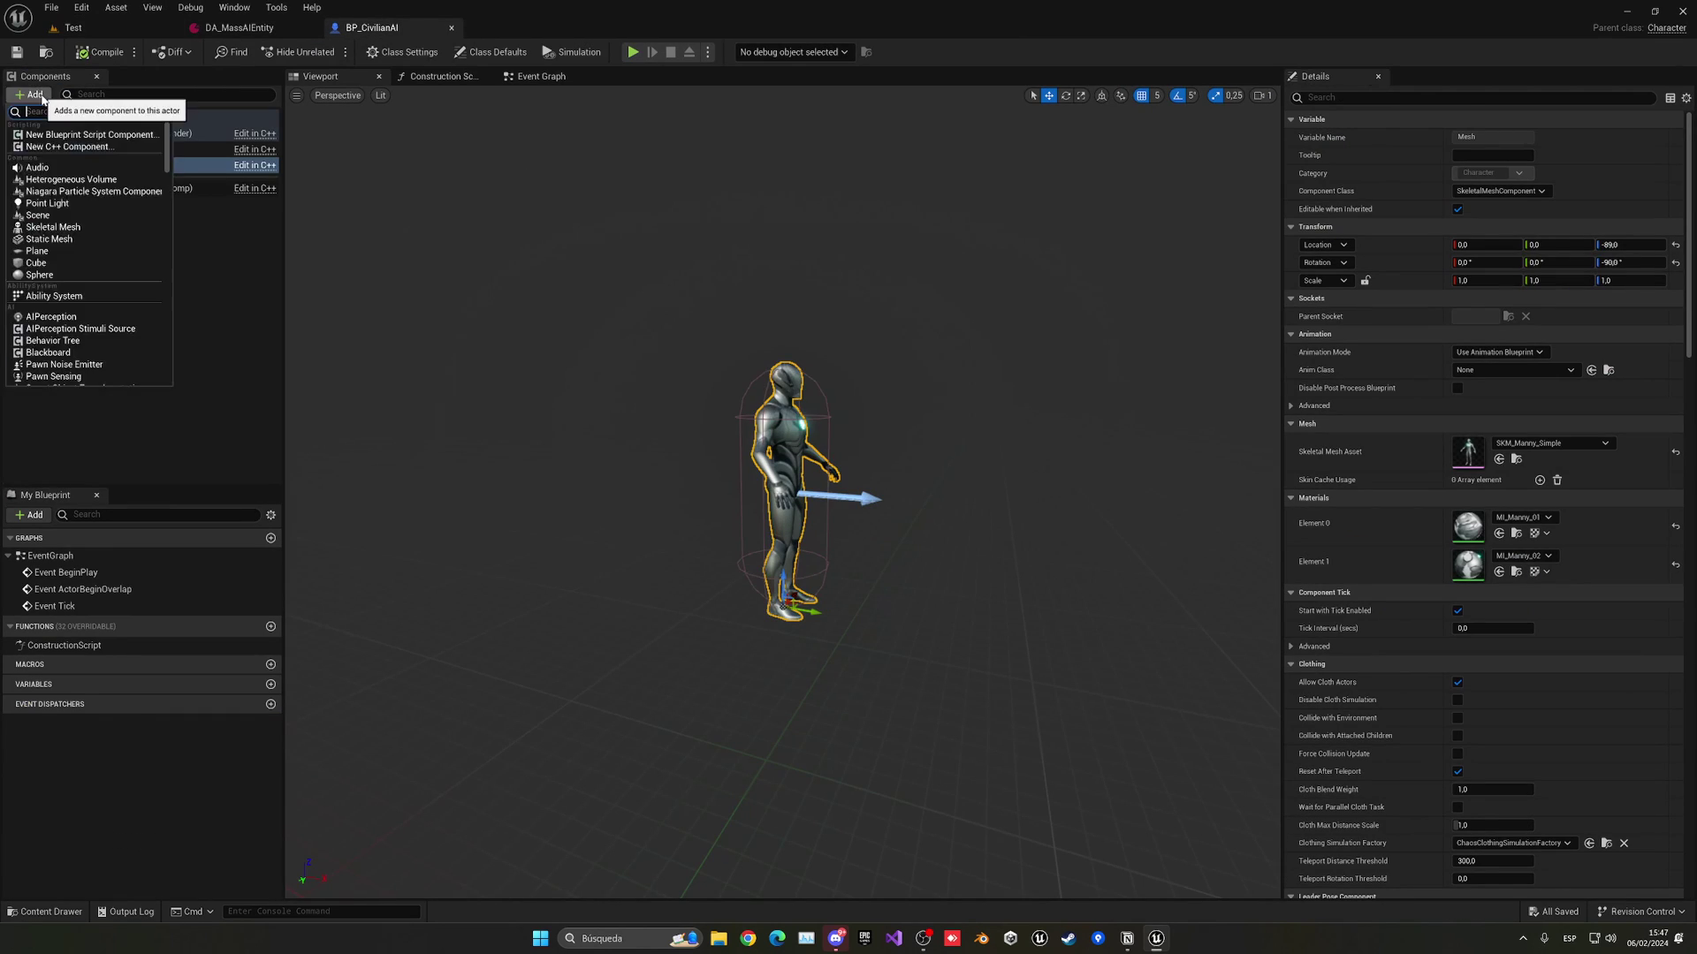
{"action": "type", "text": "mass"}
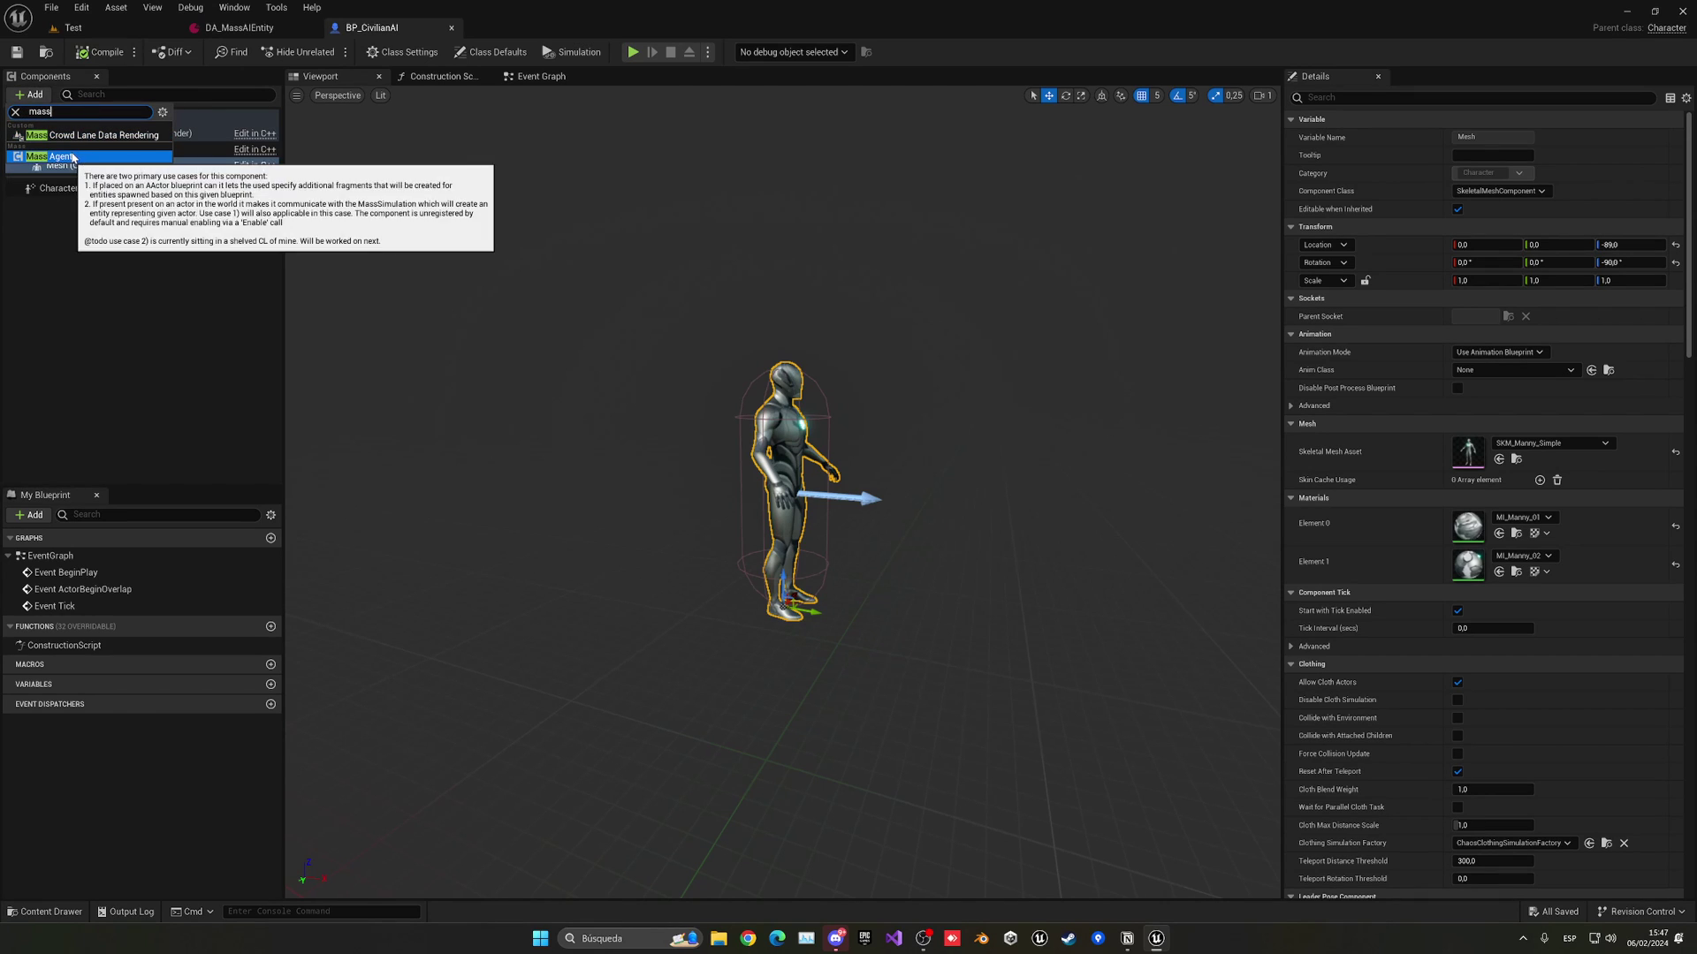
{"action": "left_click", "coordinate": [76, 156]}
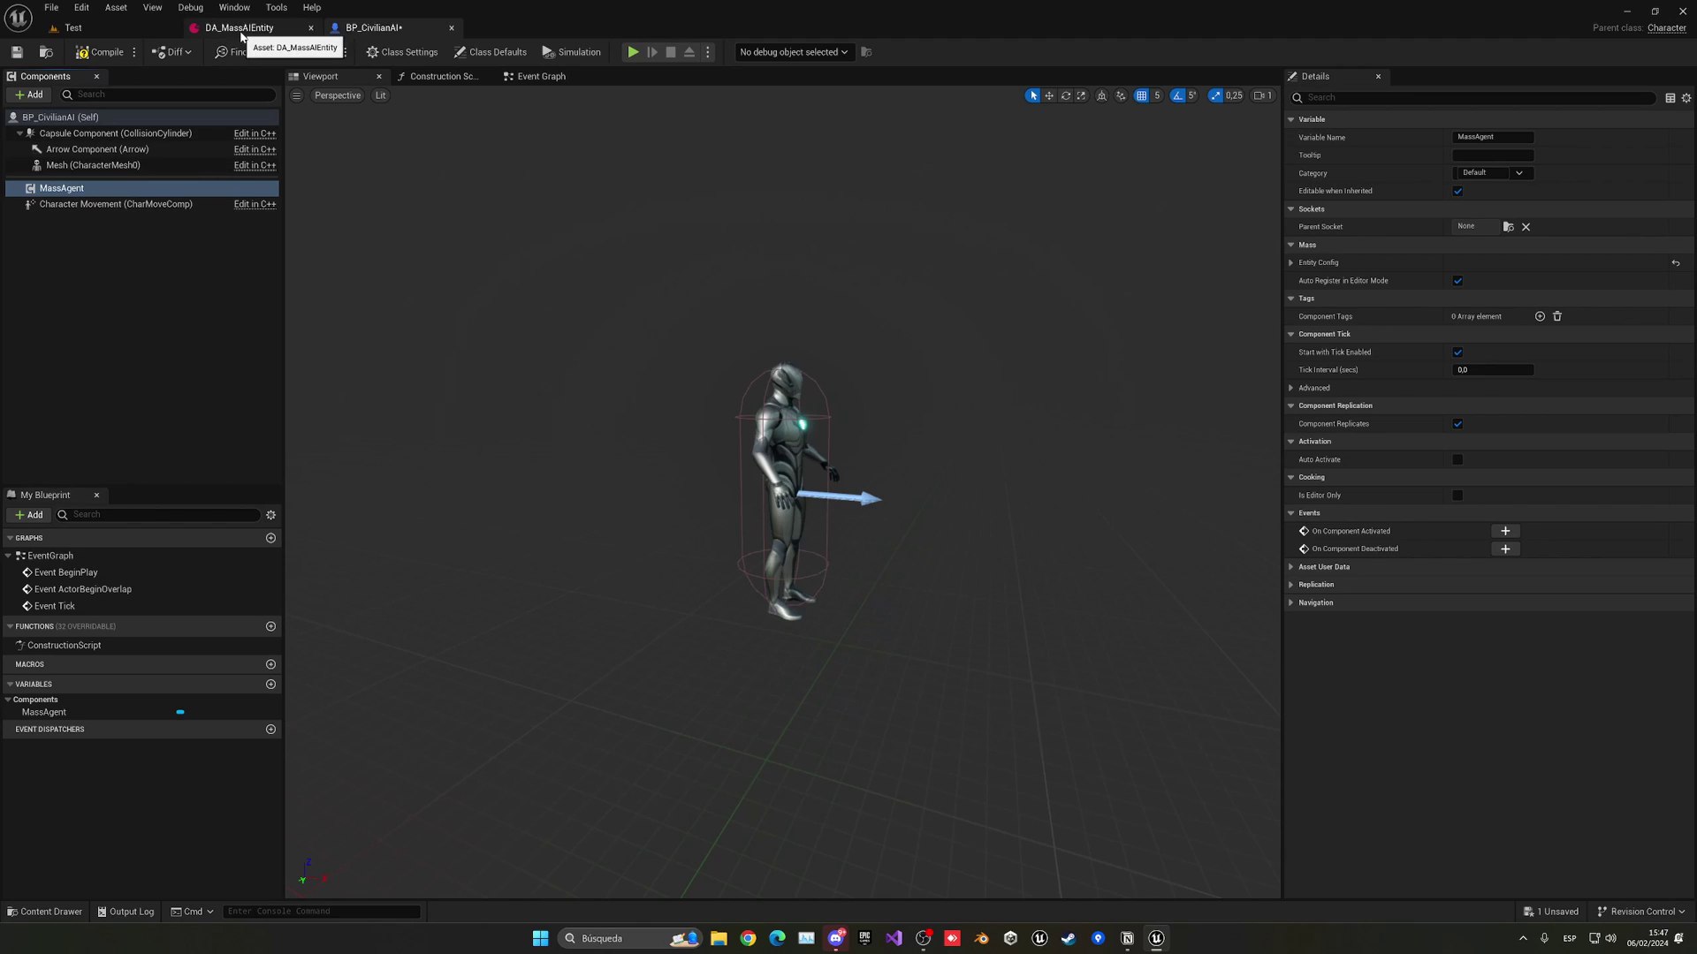
Set the MassAgent's Entity Config parent to DA_MassAIEntity, then compile, save and close the blueprint.
{"action": "left_click", "coordinate": [1291, 263]}
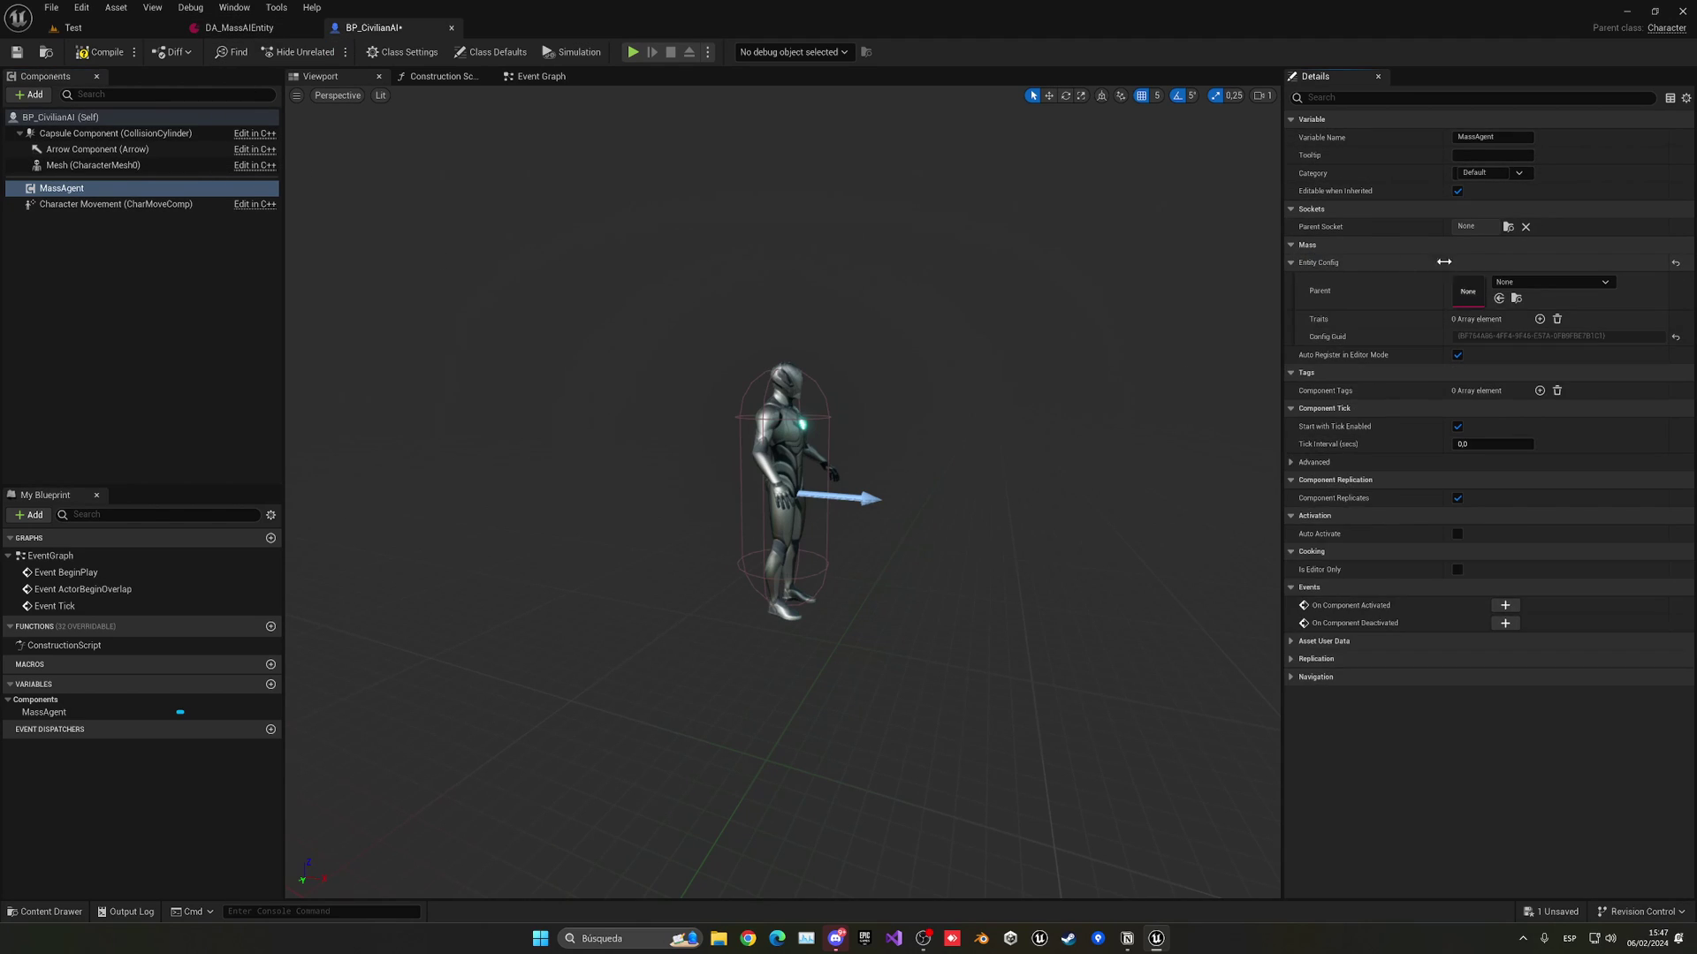
{"action": "left_click", "coordinate": [1547, 282]}
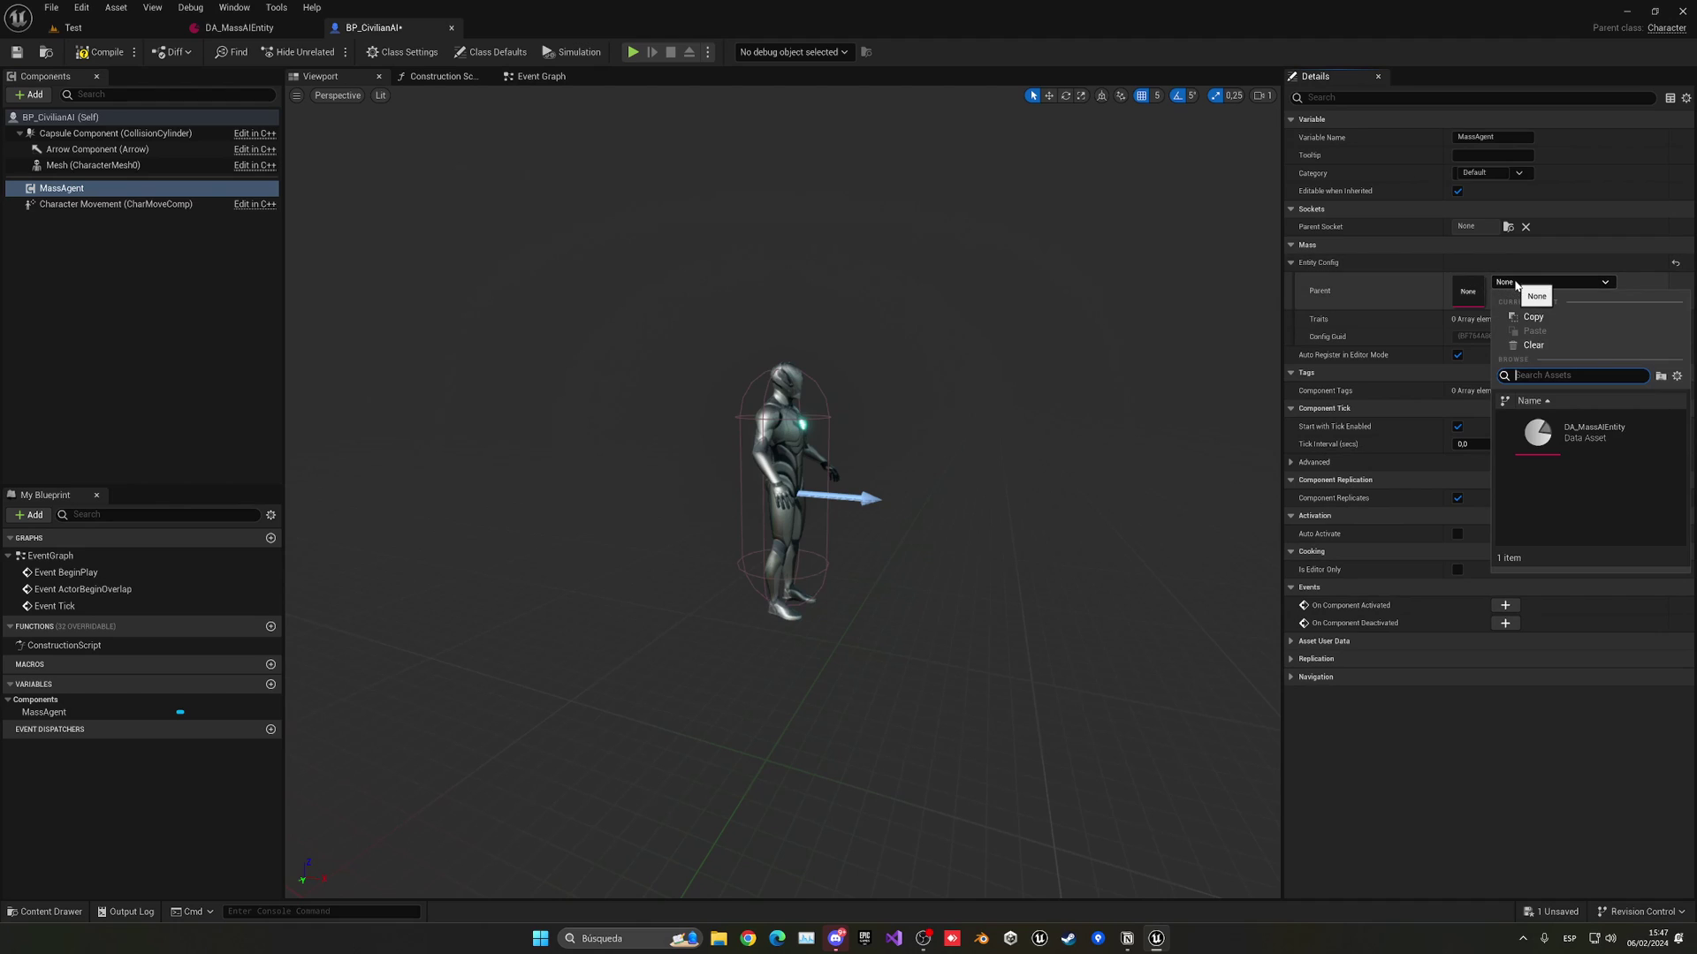
{"action": "left_click", "coordinate": [1582, 433]}
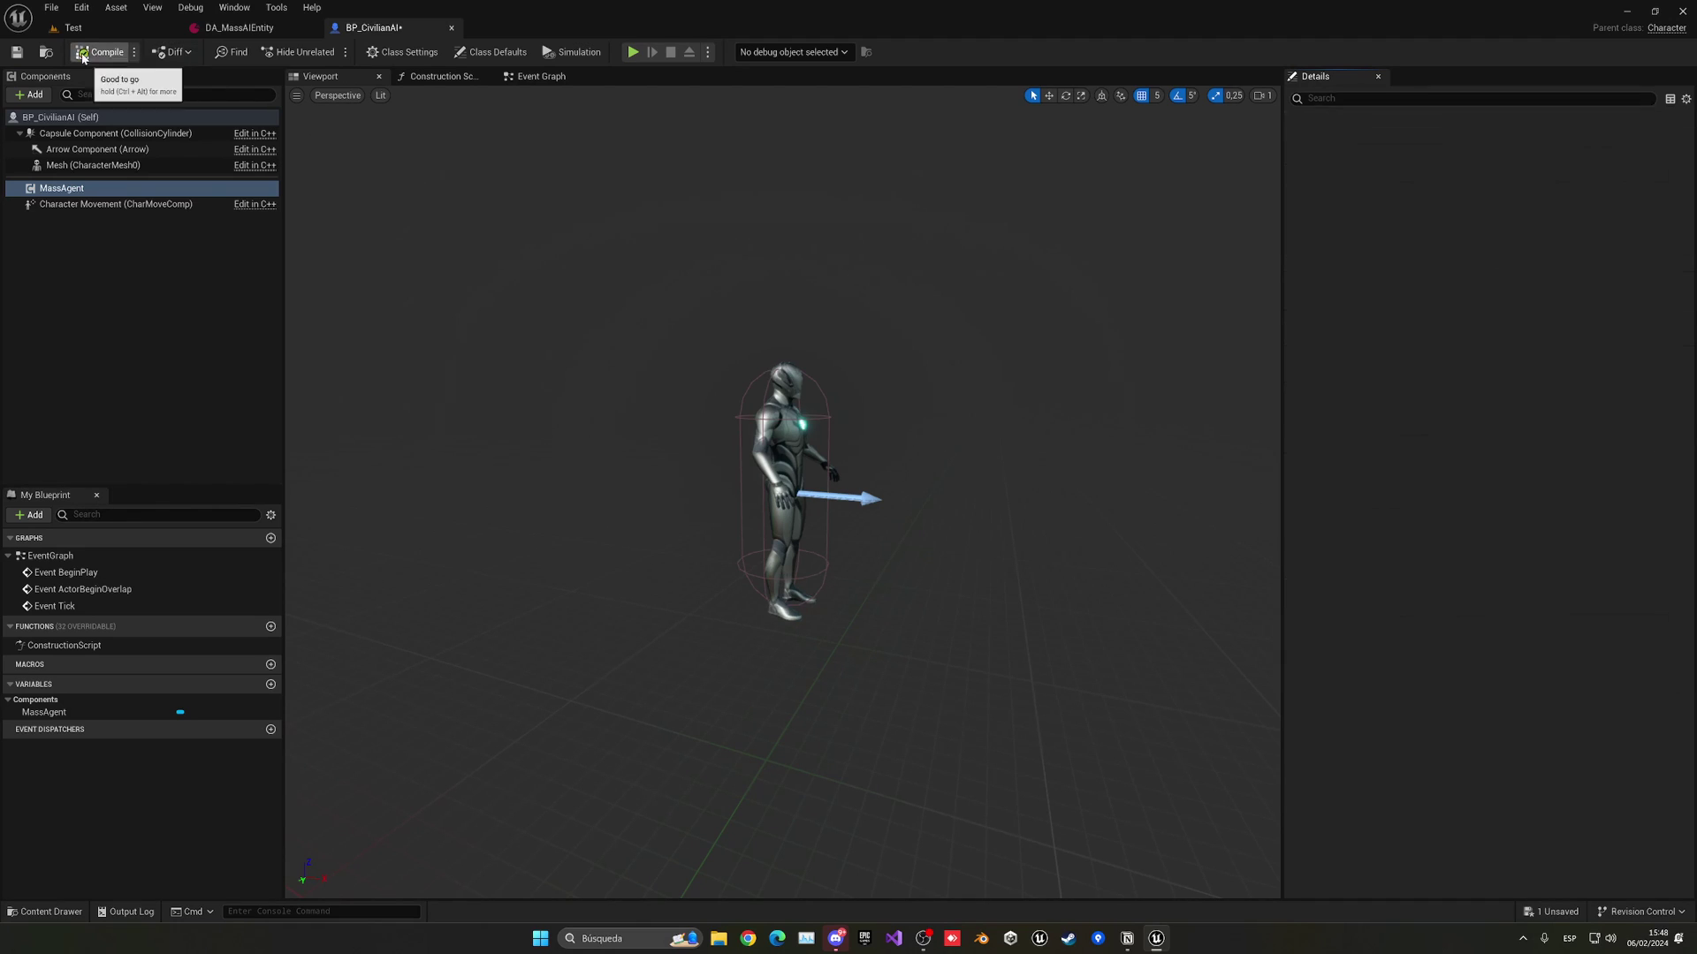
{"action": "left_click", "coordinate": [17, 52]}
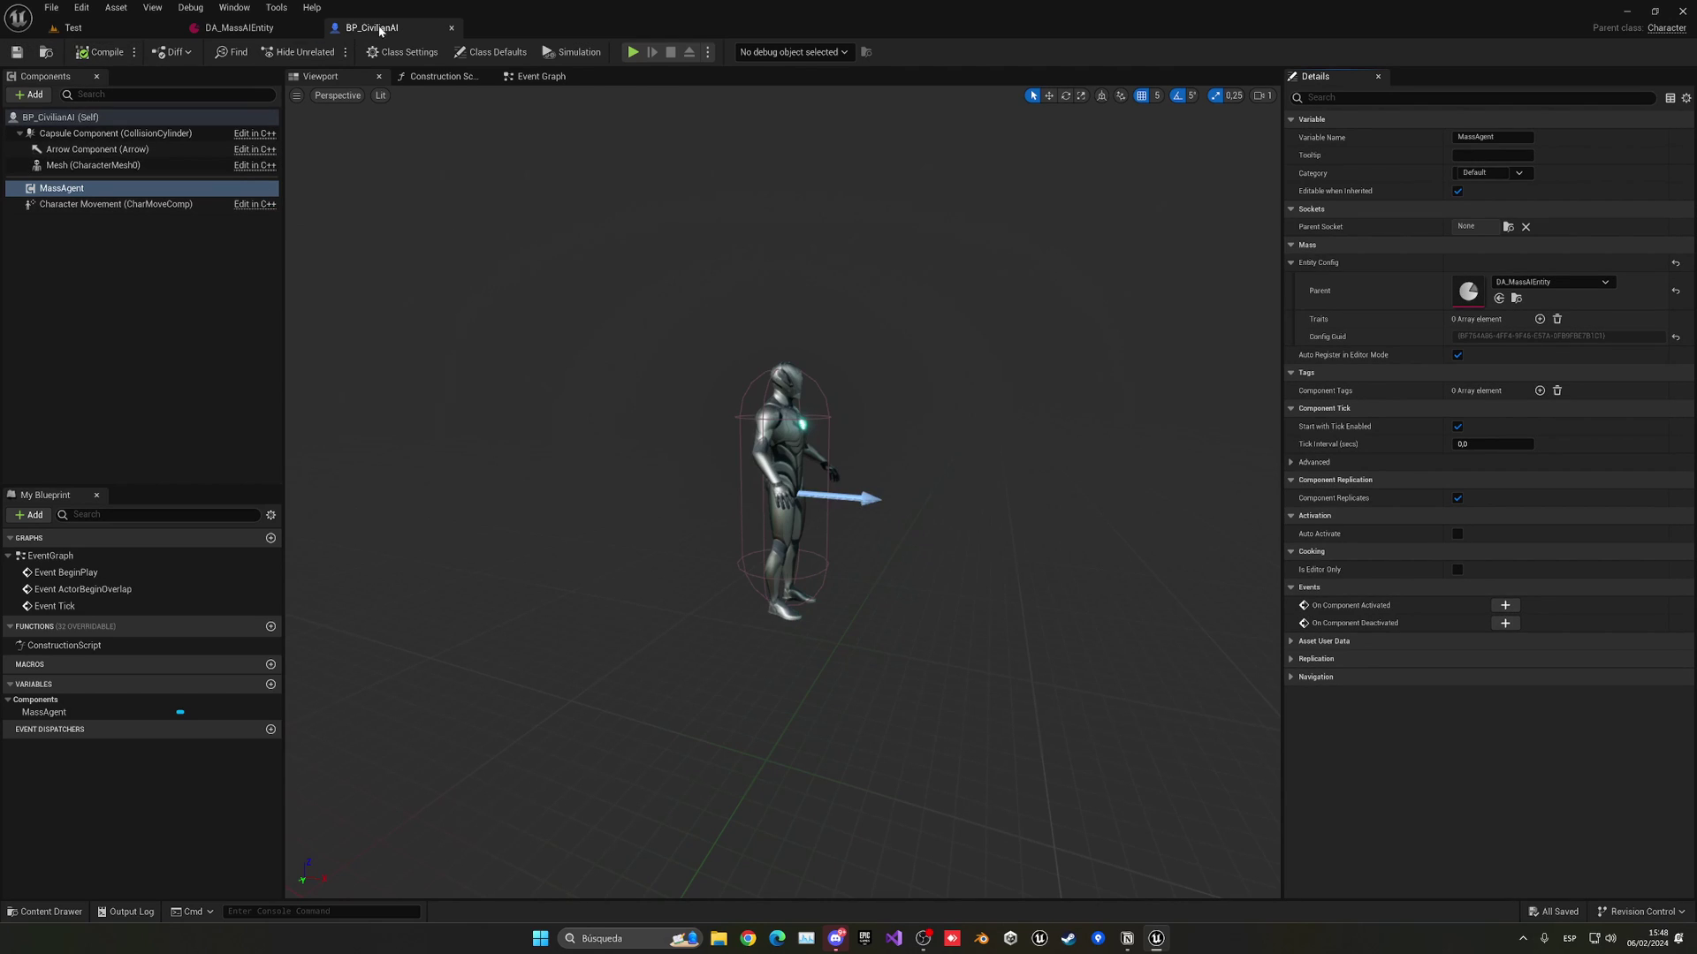
{"action": "left_click", "coordinate": [452, 27]}
Close DA_MassAIEntity and place a Mass Spawner, found by searching 'spawn', into the viewport.
{"action": "left_click", "coordinate": [286, 29]}
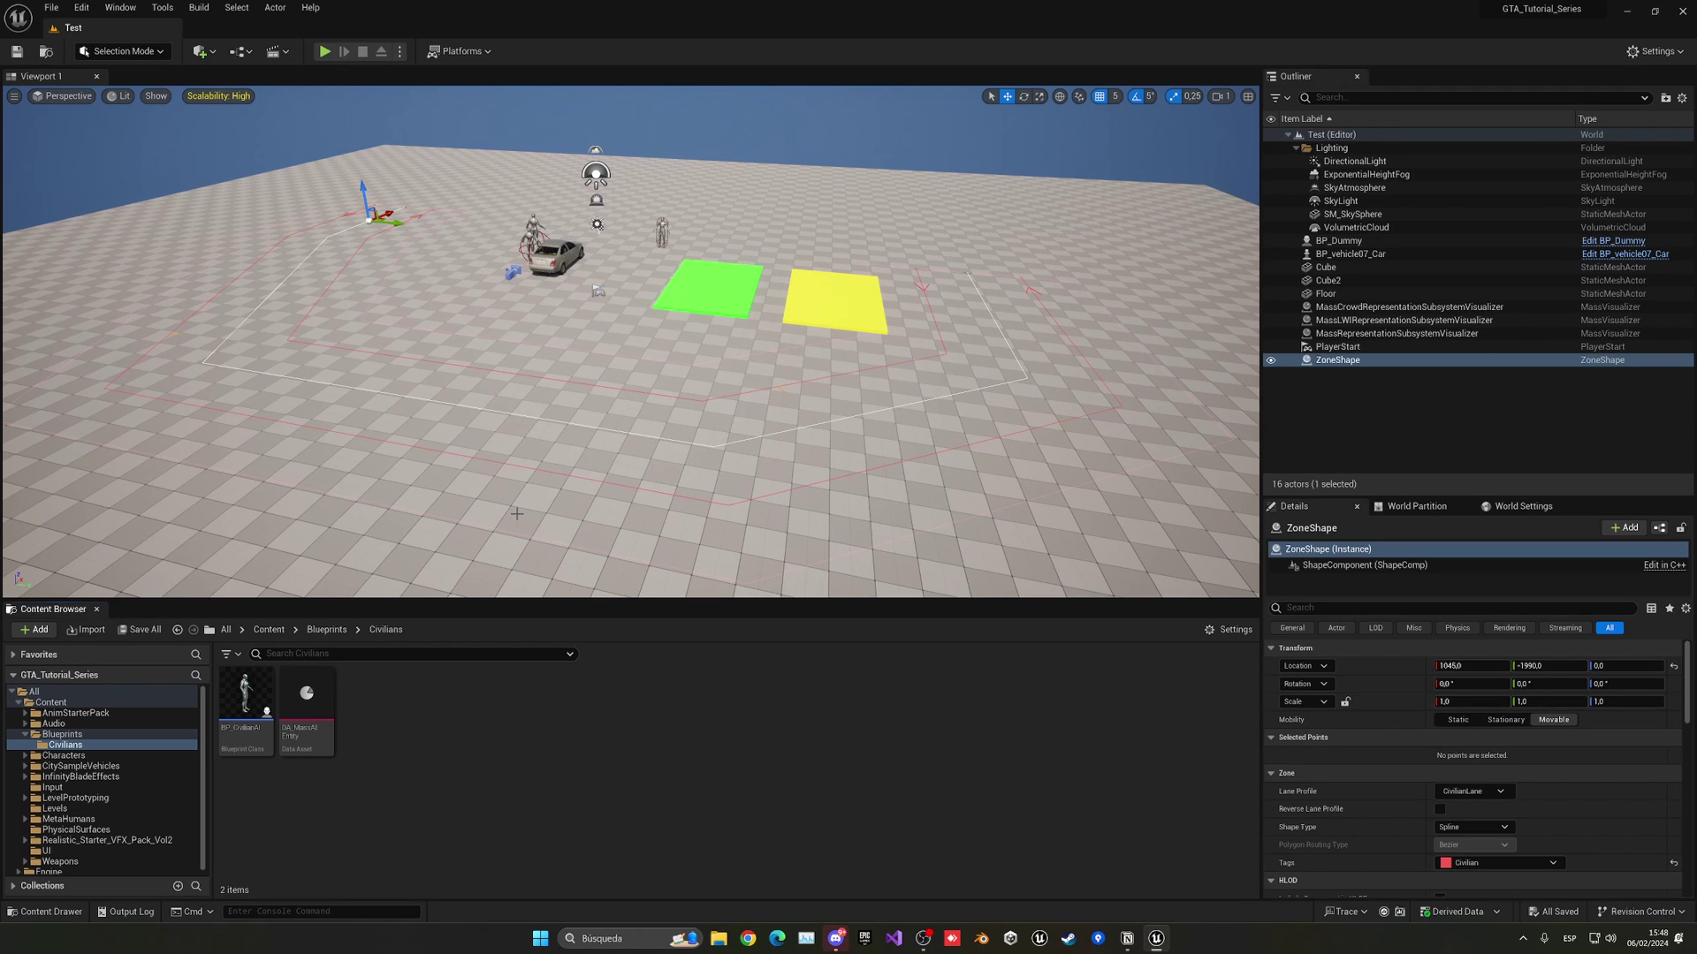
{"action": "left_click", "coordinate": [201, 51]}
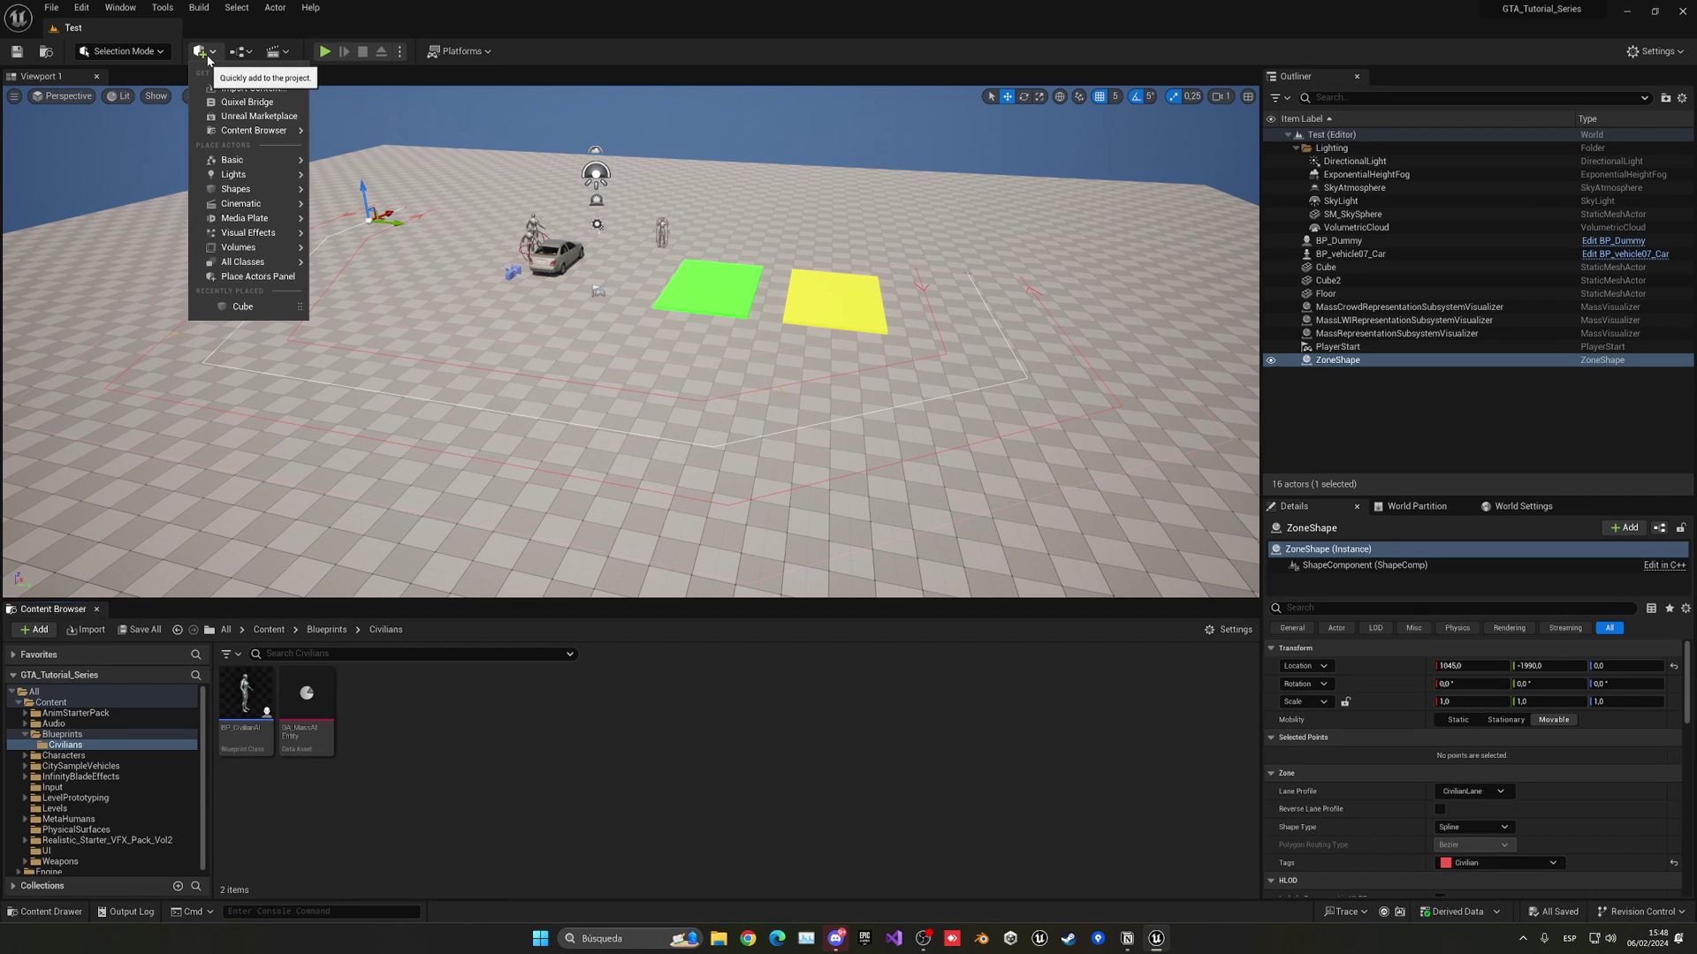
{"action": "mouse_move", "coordinate": [252, 261]}
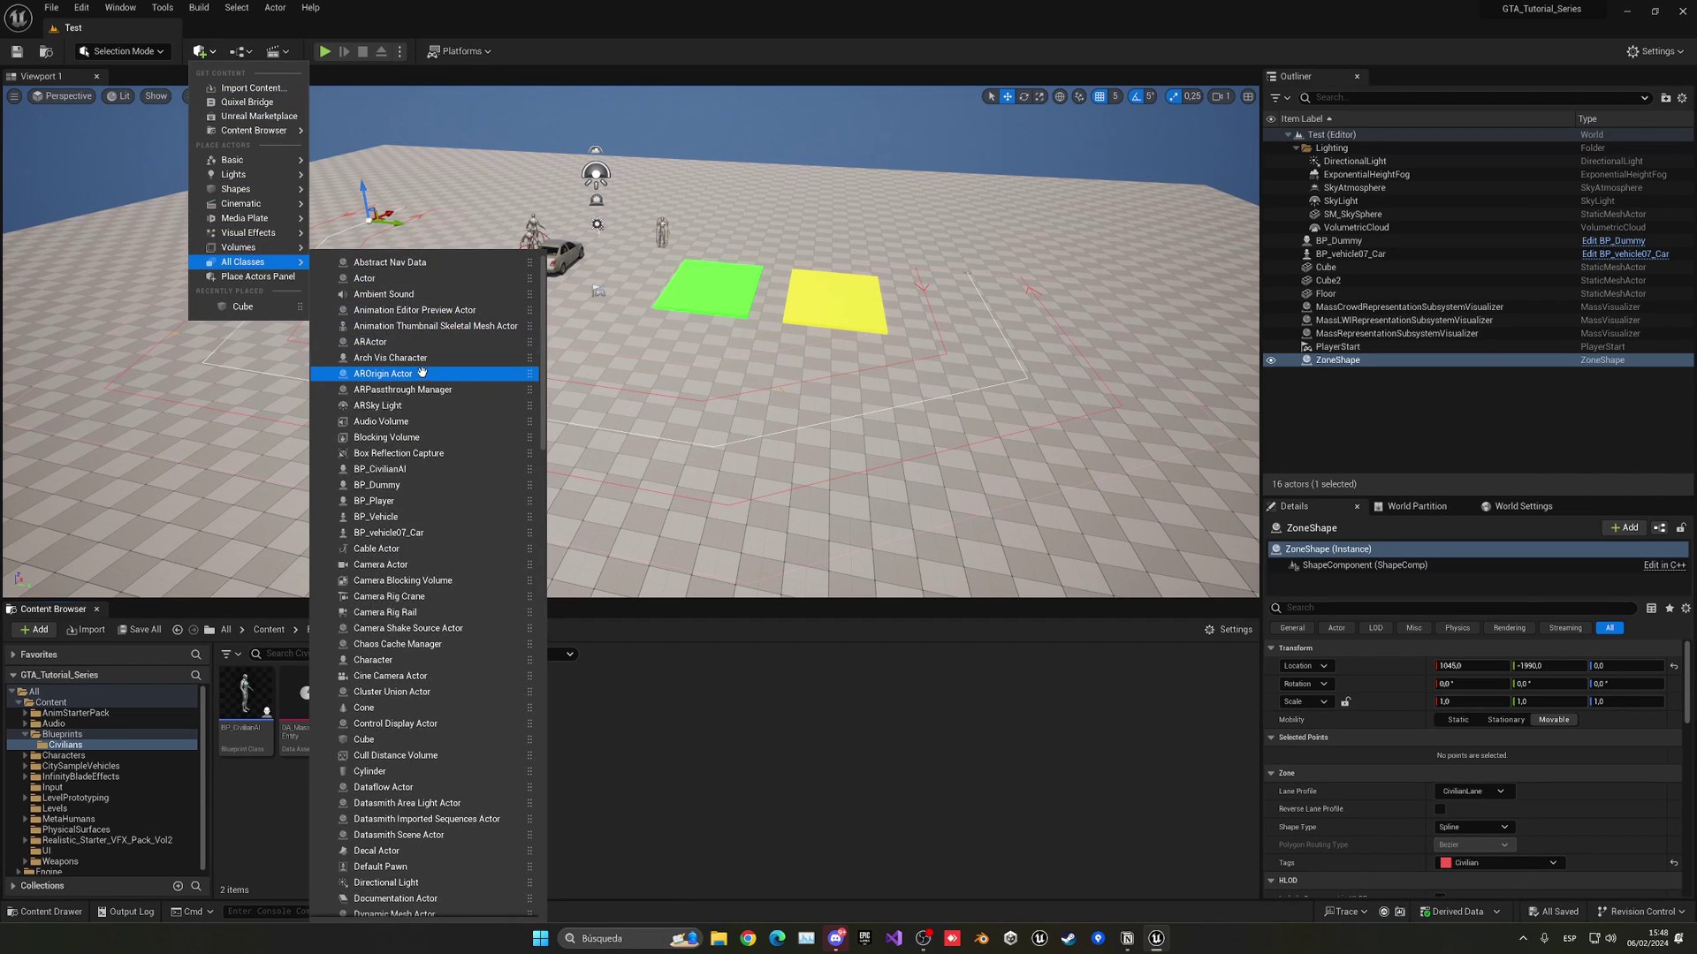
{"action": "type", "text": "spa"}
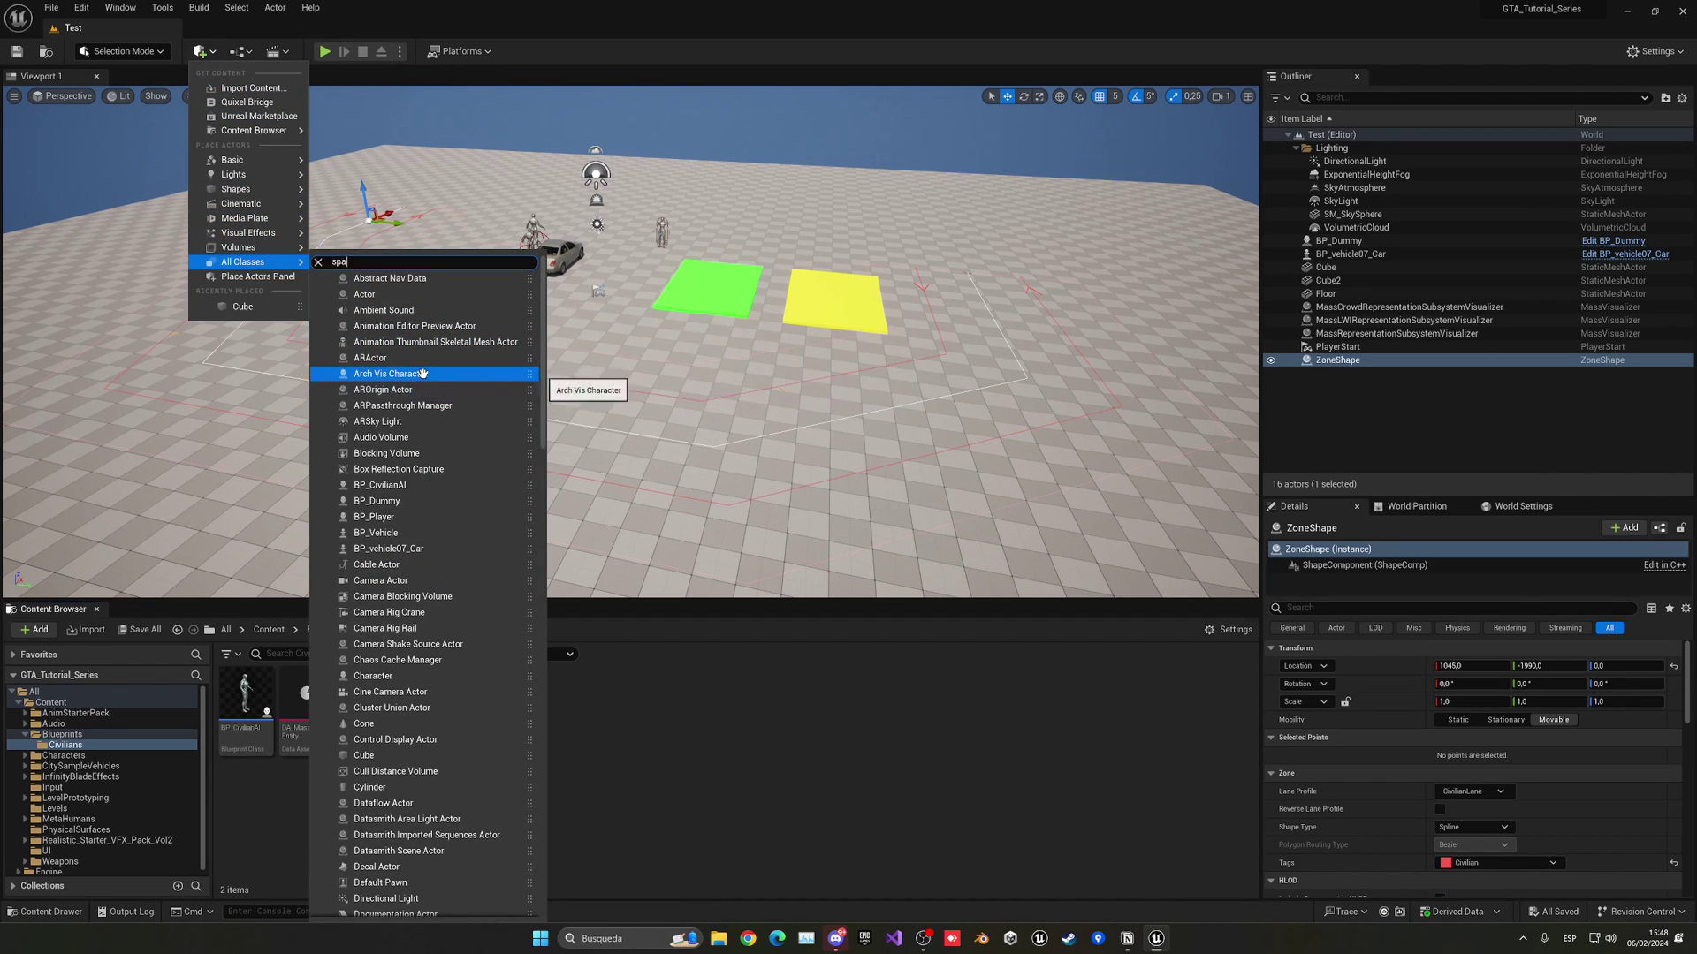
{"action": "type", "text": "wn"}
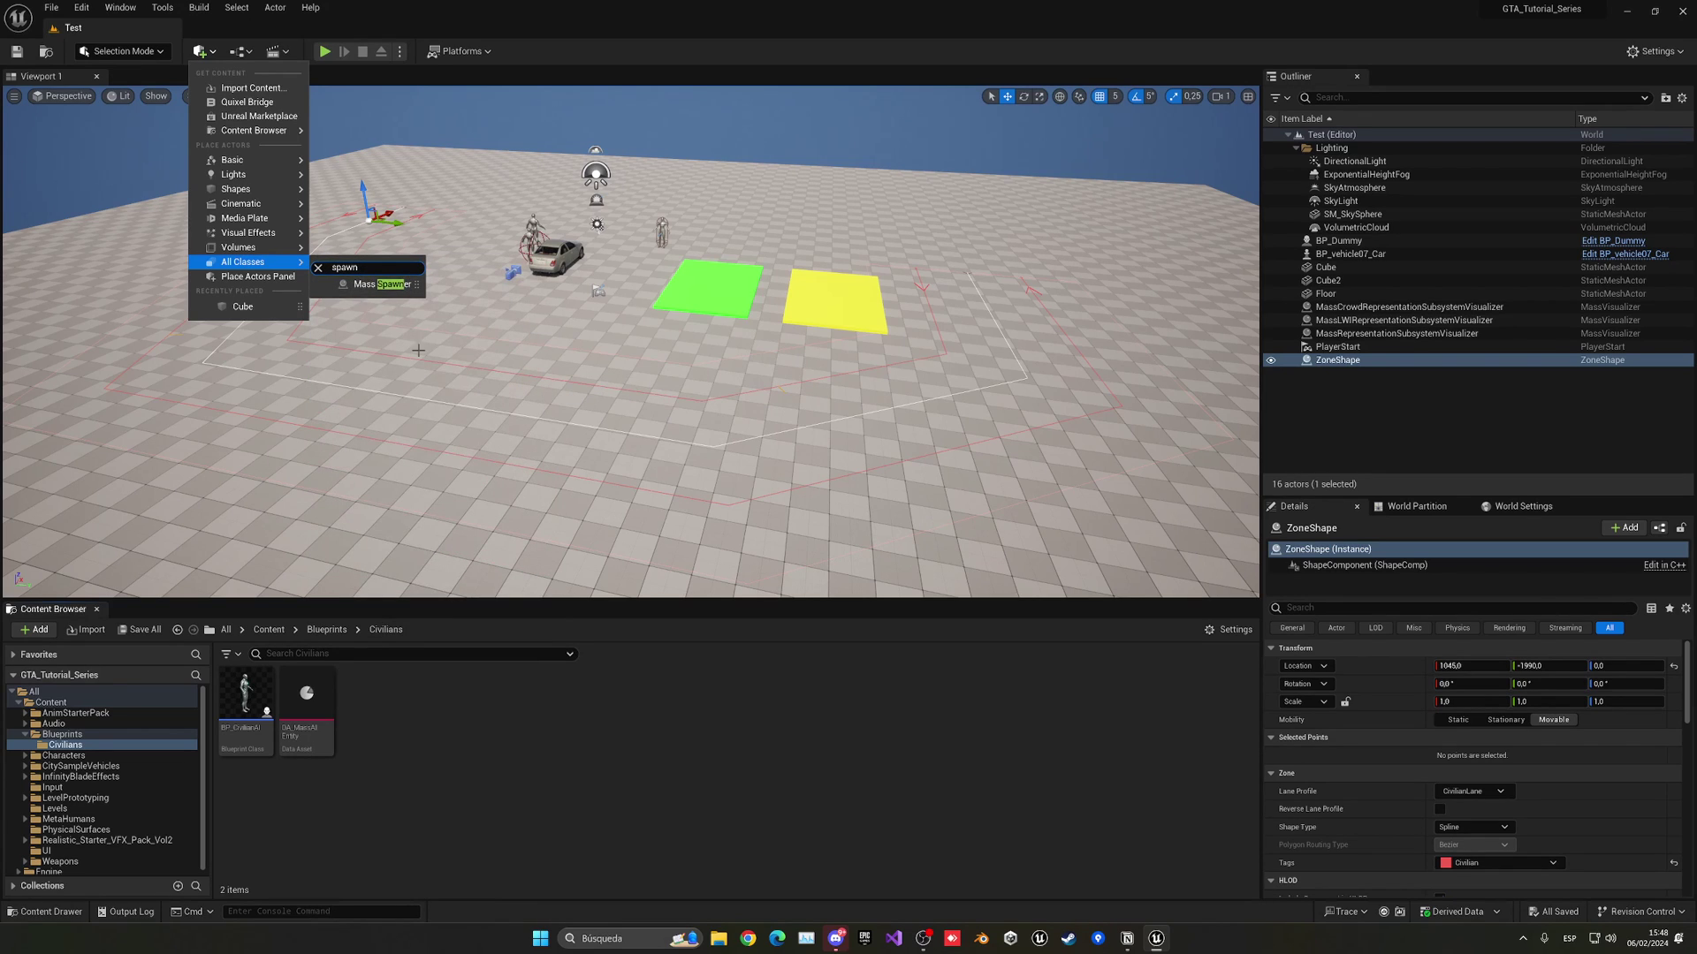
{"action": "left_click_drag", "start_coordinate": [381, 283], "coordinate": [563, 309]}
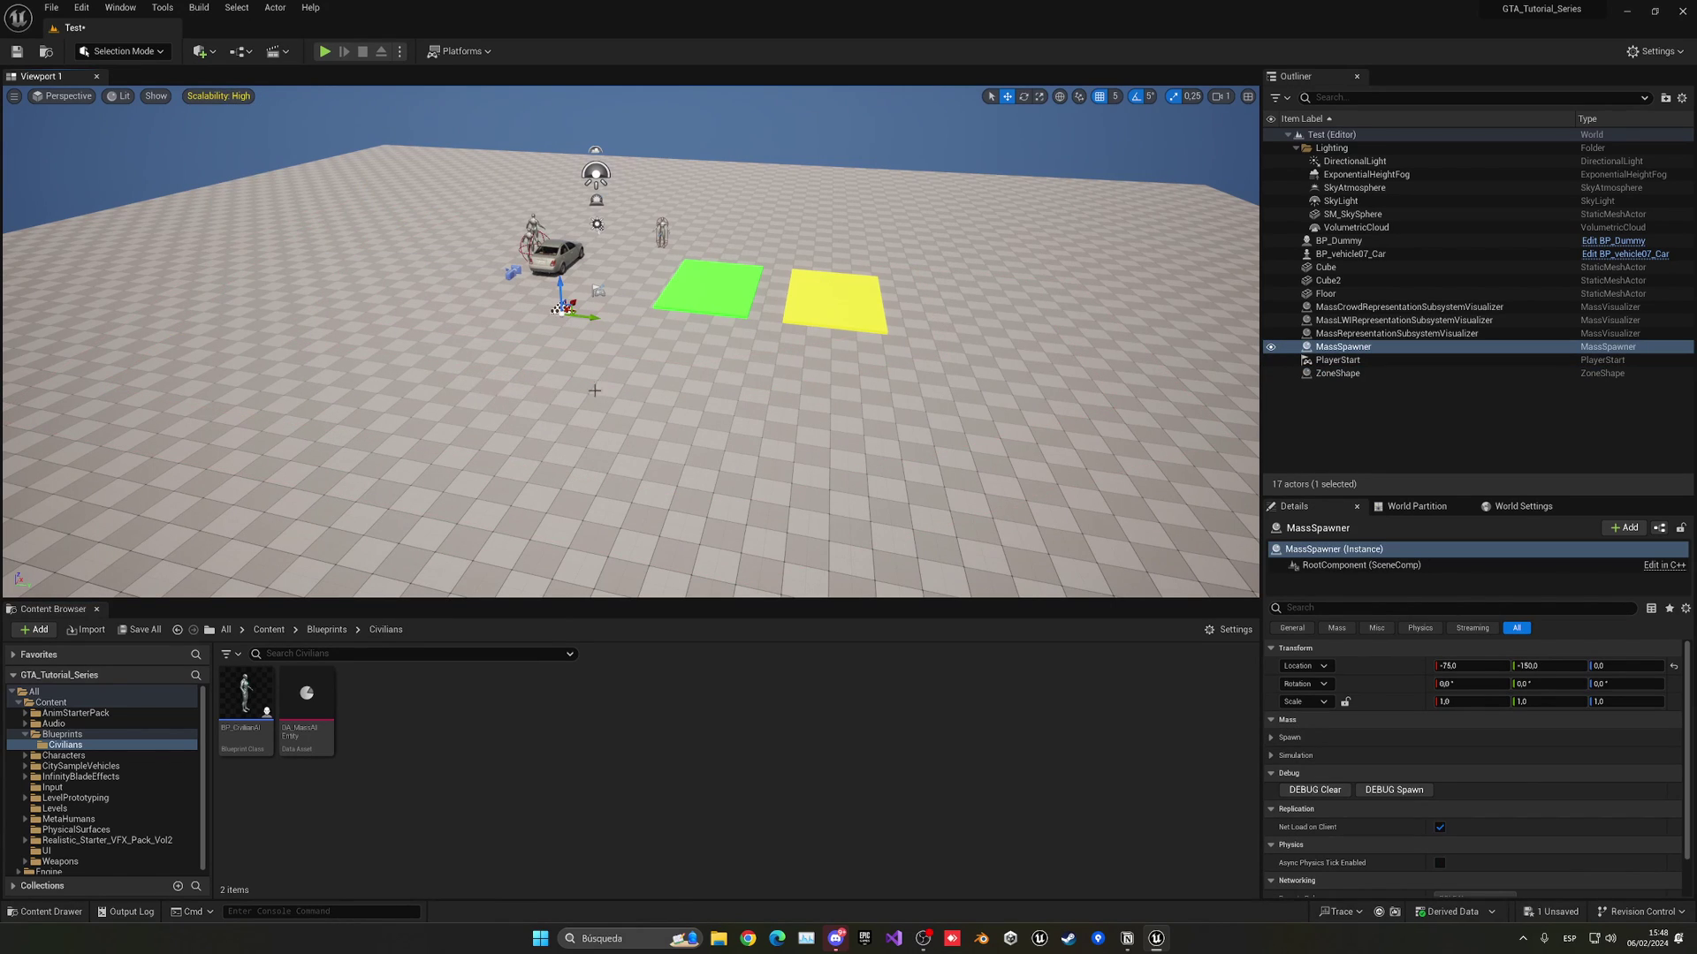
Set the Mass Spawner's Count to 5 and add DA_MassAIEntity as its entity type.
{"action": "left_click", "coordinate": [1286, 737]}
{"action": "scroll", "coordinate": [1414, 699], "scroll_direction": "down", "scroll_amount": 2}
{"action": "left_click", "coordinate": [1449, 671]}
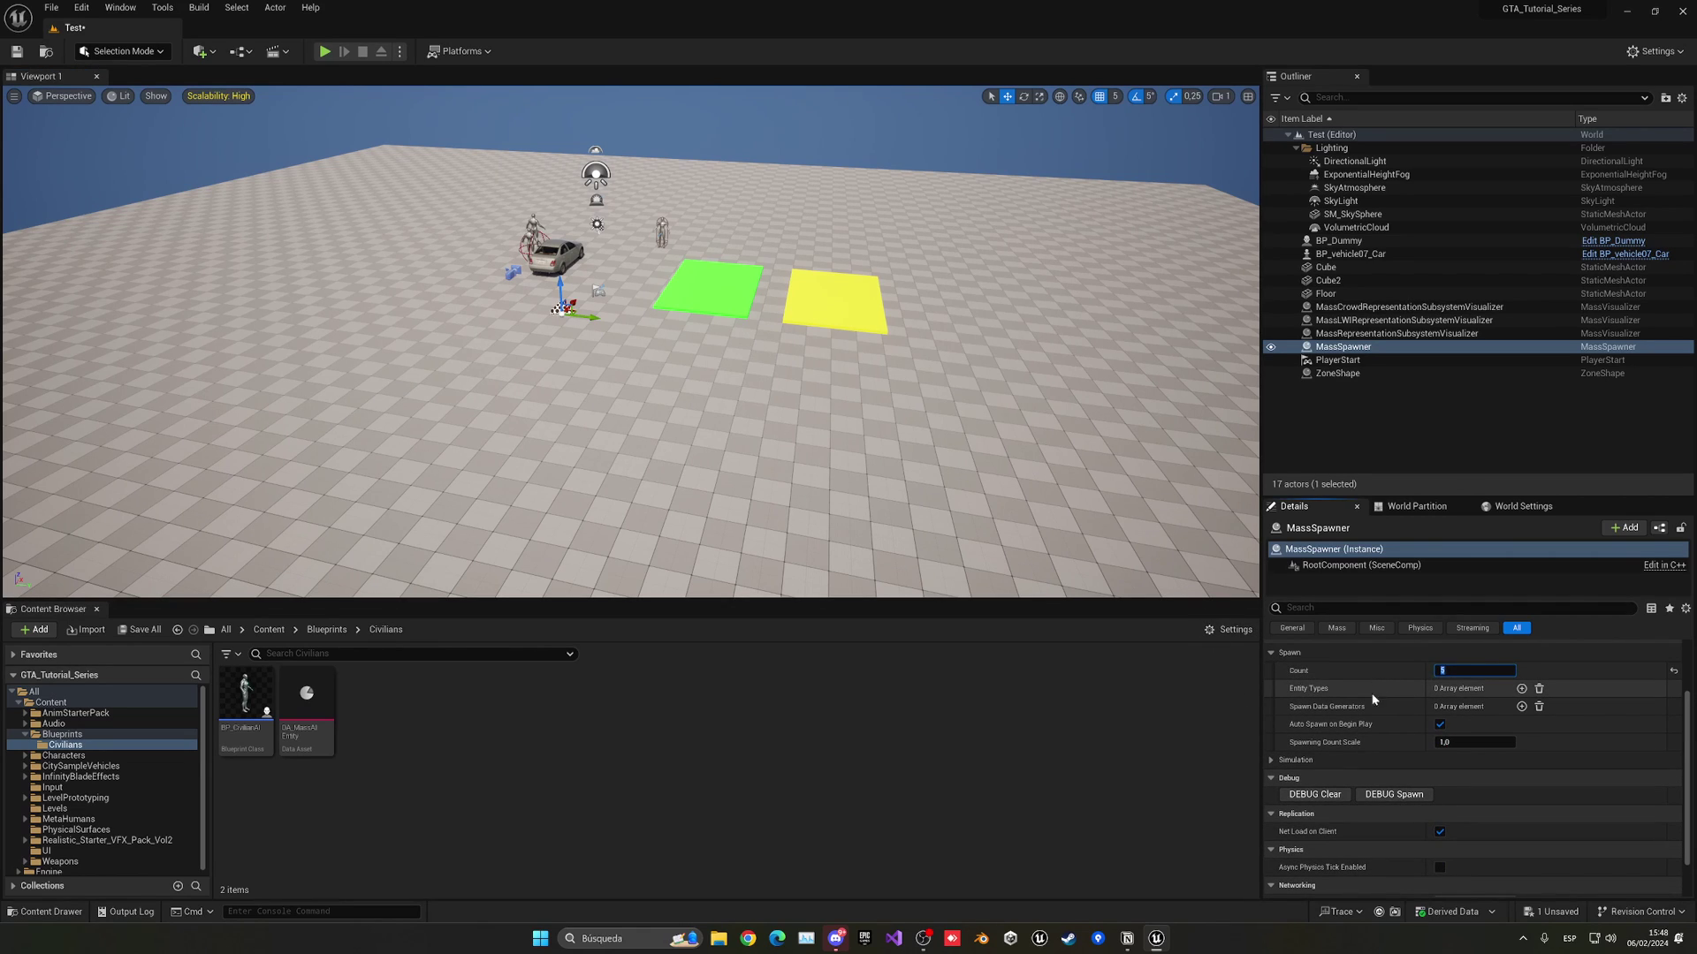
{"action": "left_click", "coordinate": [1521, 689]}
{"action": "left_click", "coordinate": [1520, 727]}
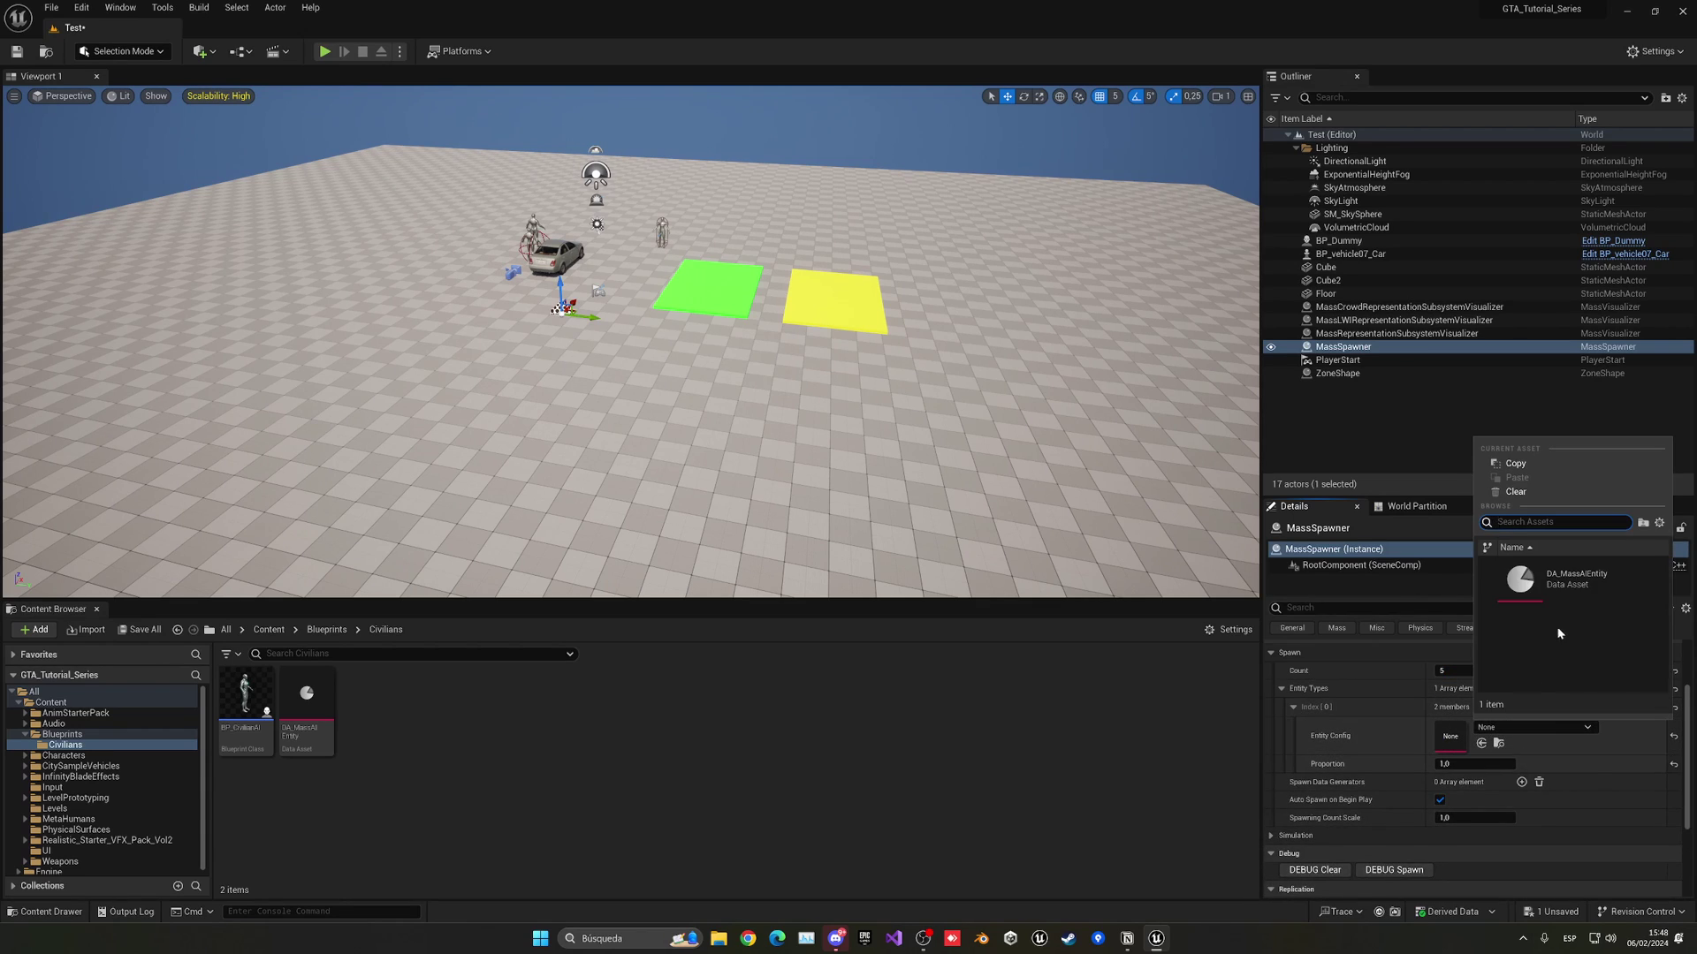
{"action": "left_click", "coordinate": [1579, 576]}
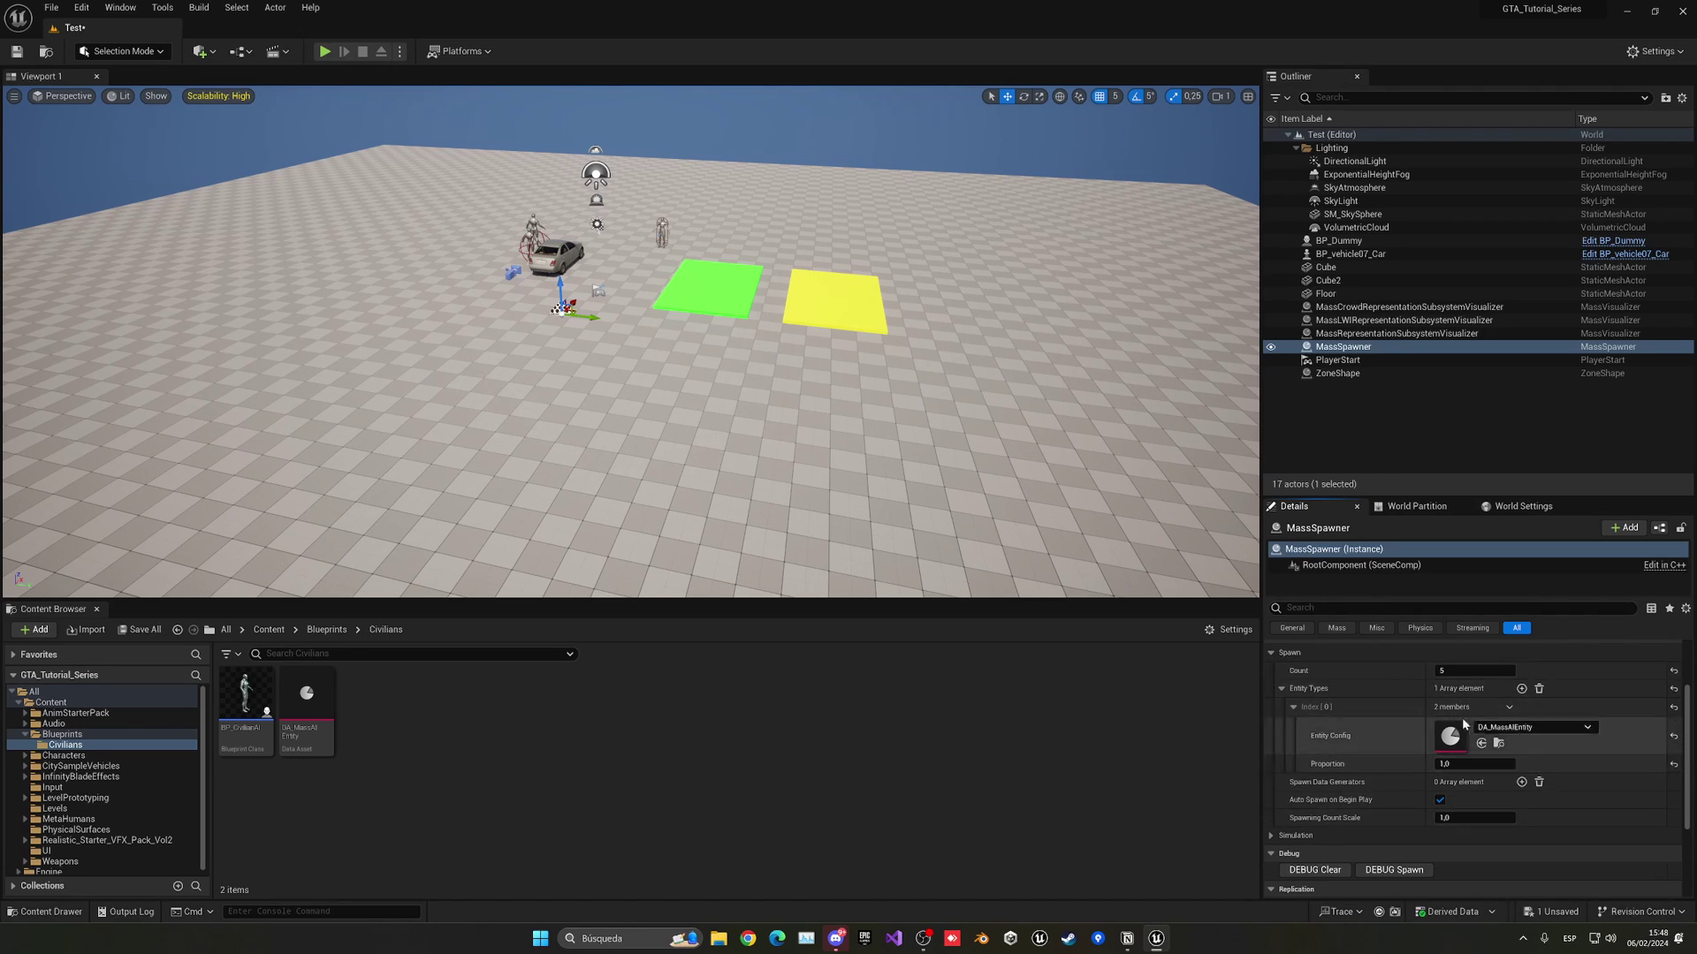
Add a ZoneGraph SpawnPoints Generator as the spawn data generator and save the level.
{"action": "scroll", "coordinate": [1392, 746], "scroll_direction": "down", "scroll_amount": 2}
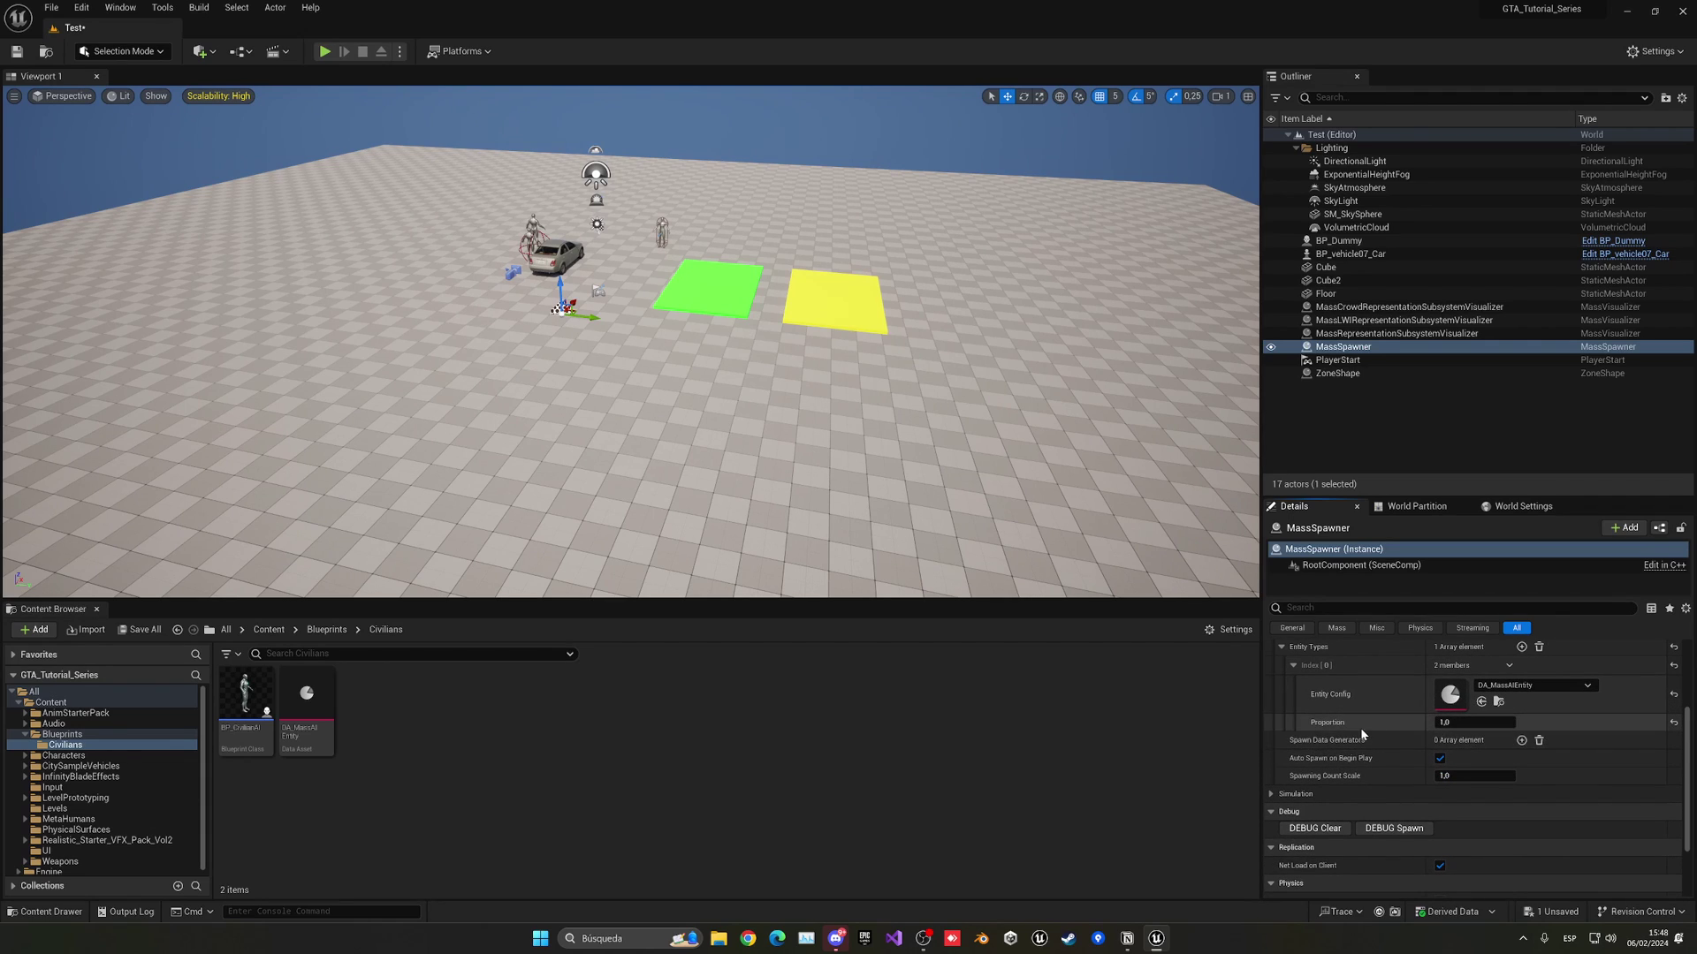
{"action": "left_click", "coordinate": [1521, 740]}
{"action": "left_click", "coordinate": [1294, 759]}
{"action": "left_click", "coordinate": [1476, 777]}
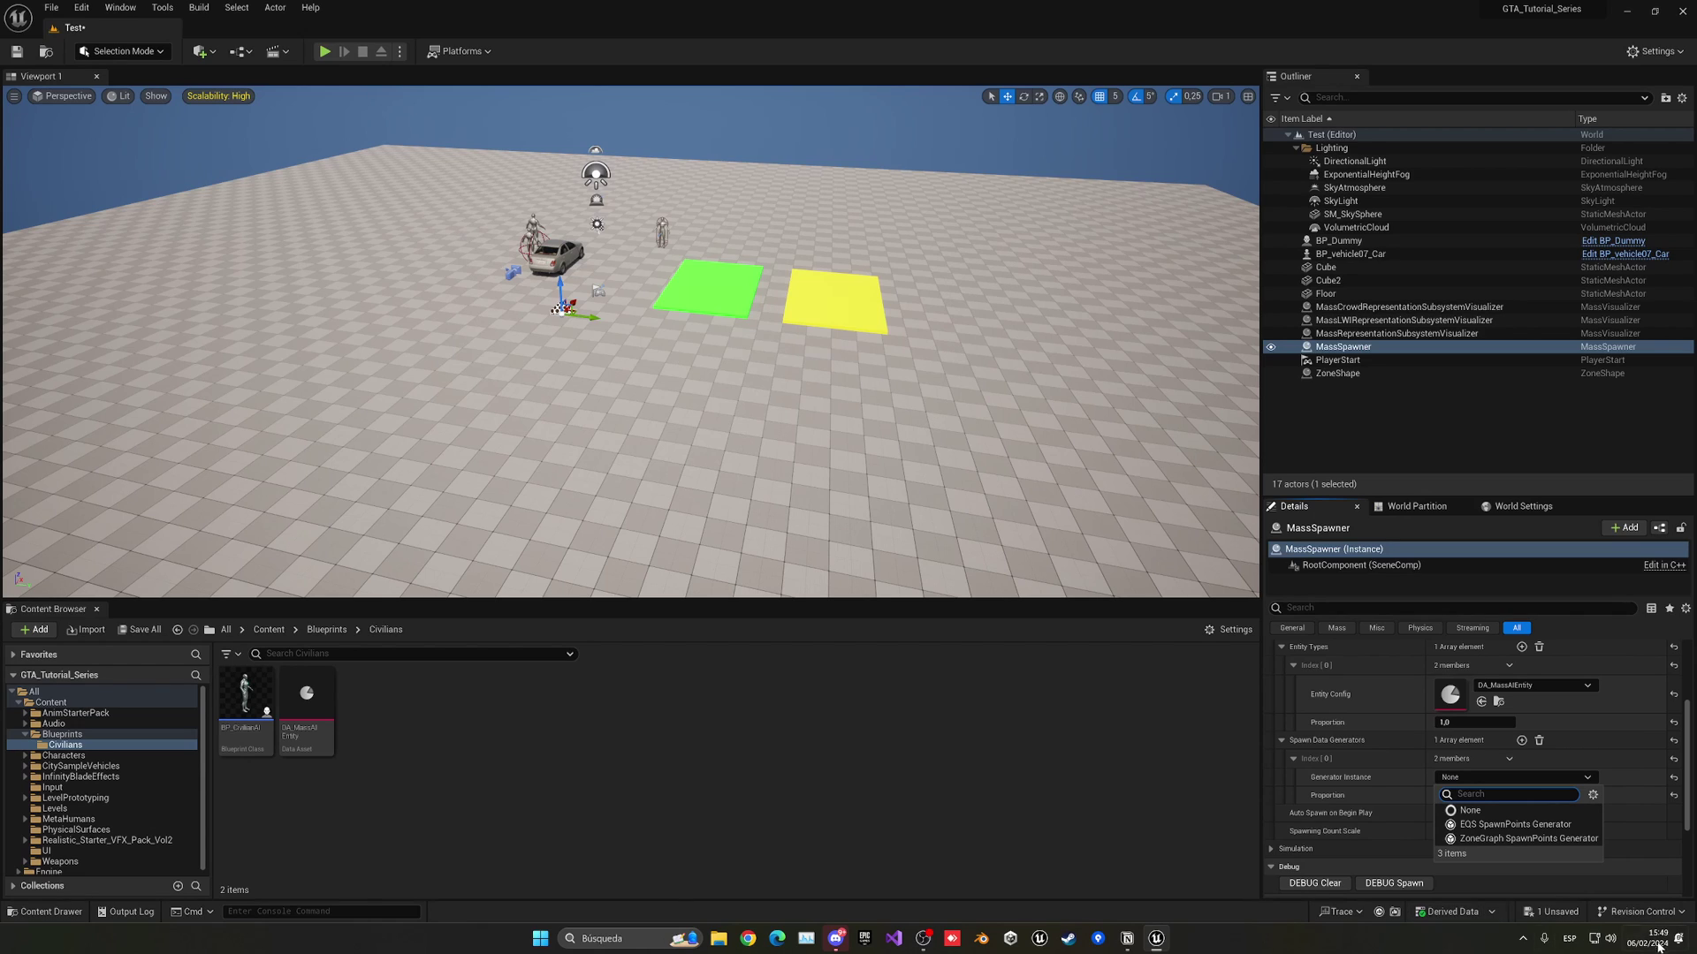
{"action": "left_click", "coordinate": [1528, 838]}
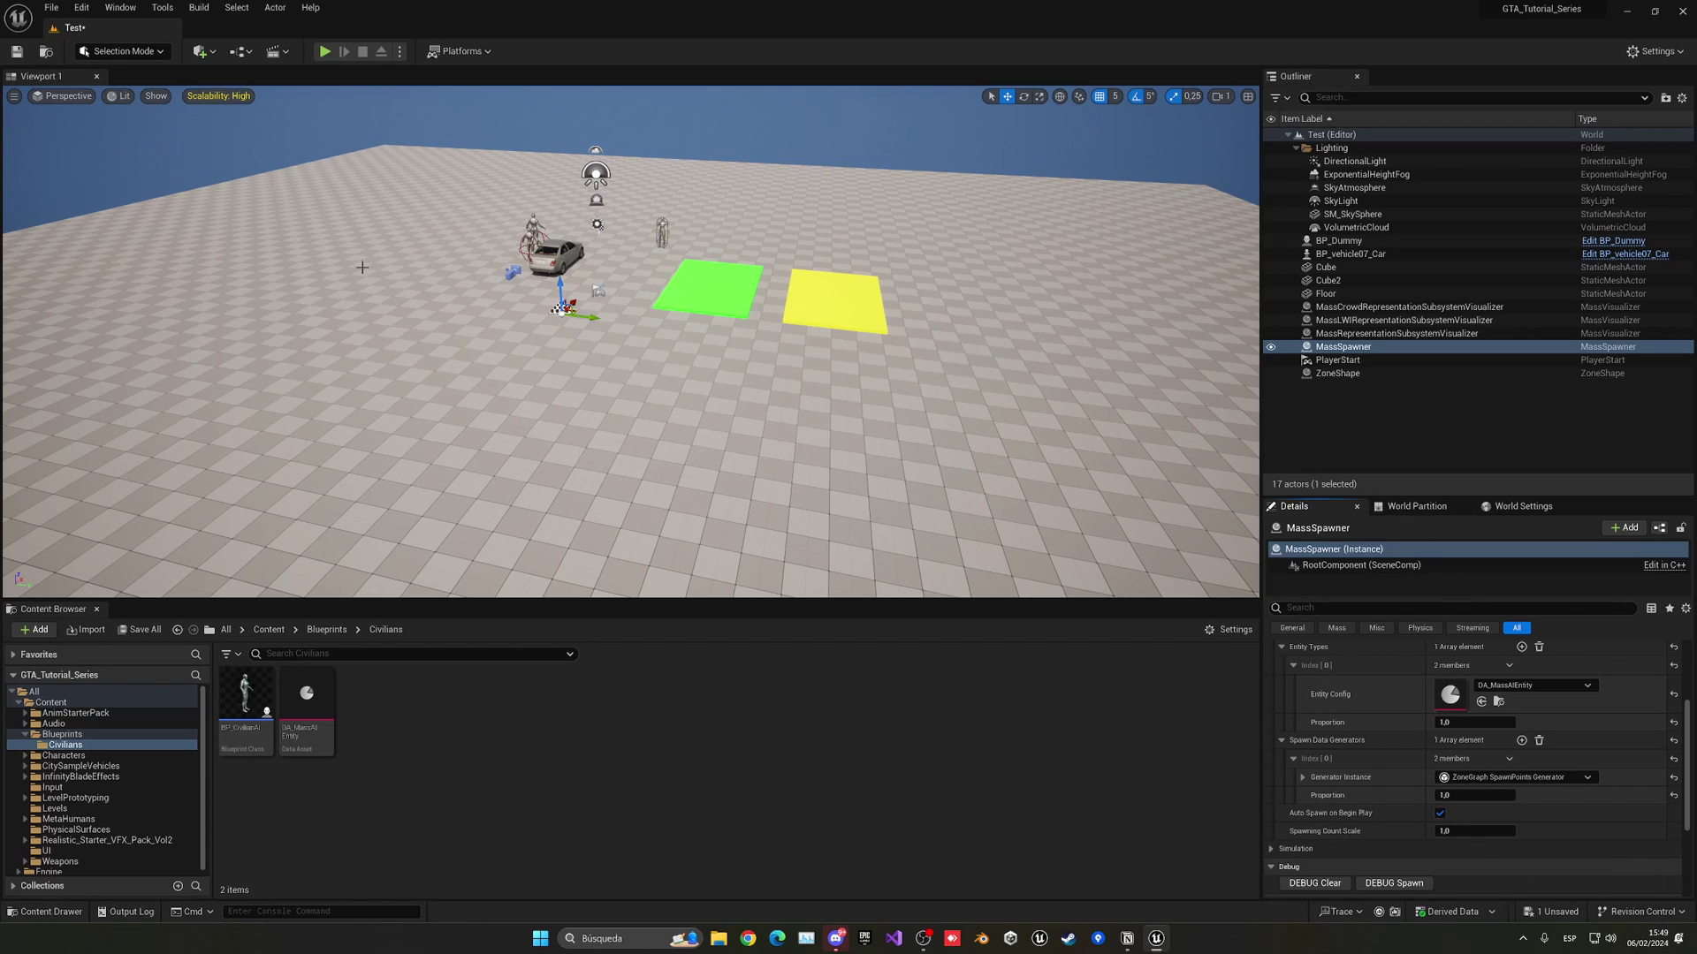
{"action": "left_click", "coordinate": [1347, 372]}
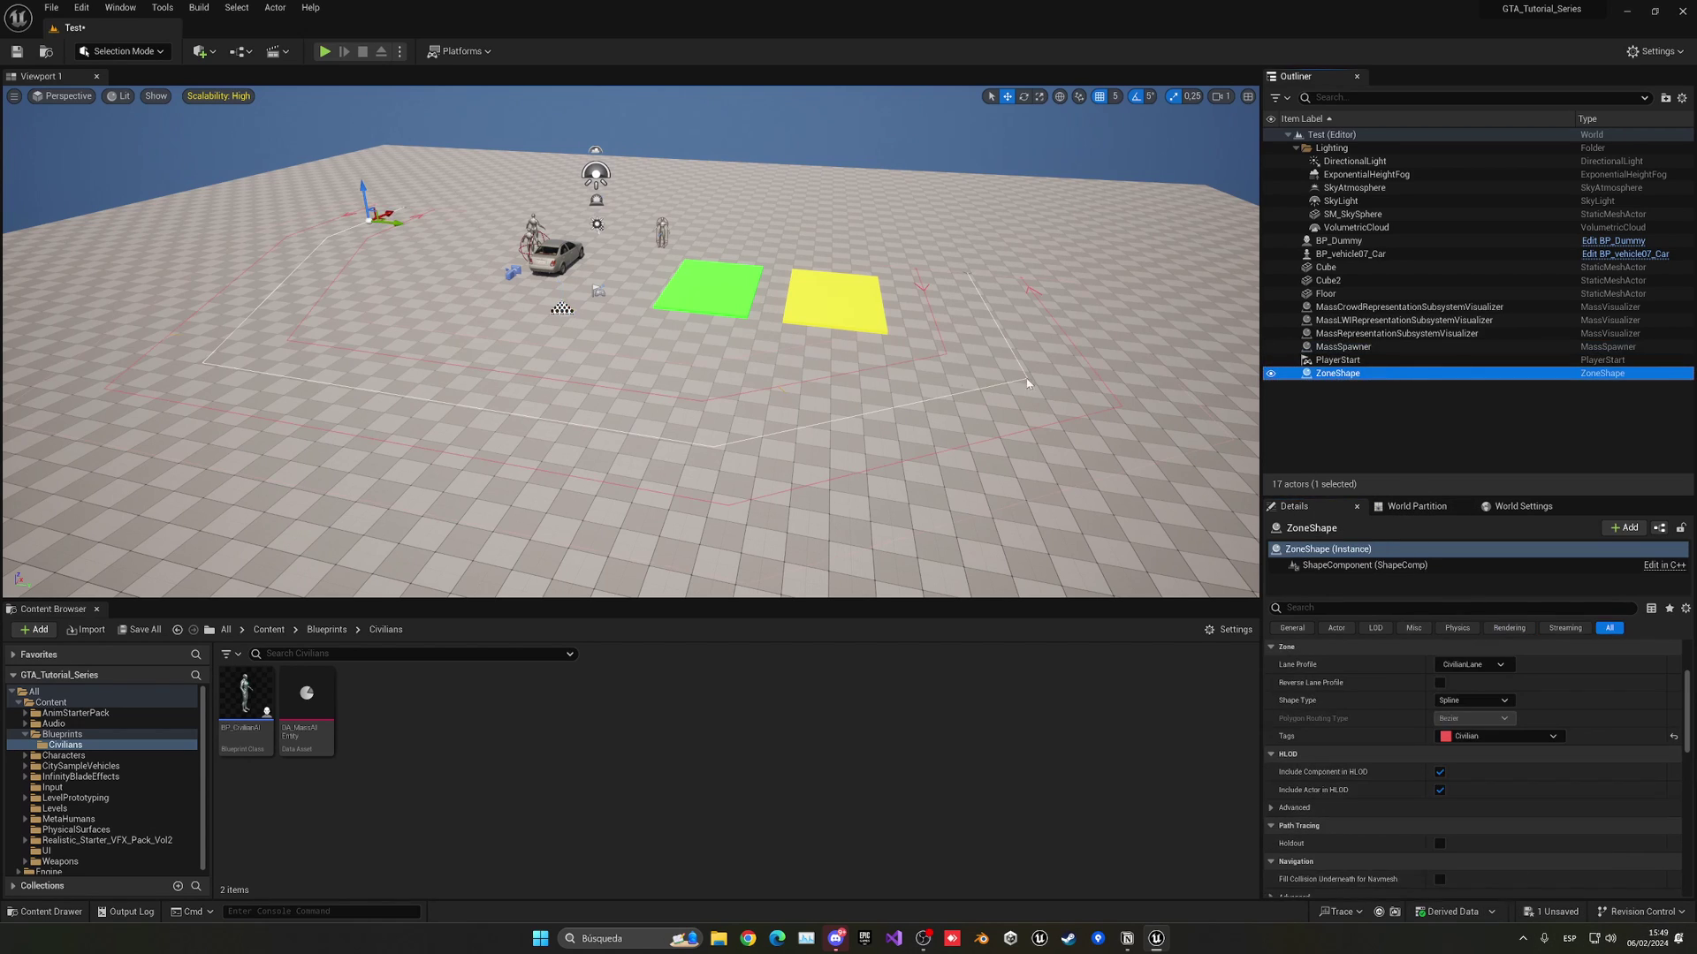
{"action": "left_click", "coordinate": [1345, 348]}
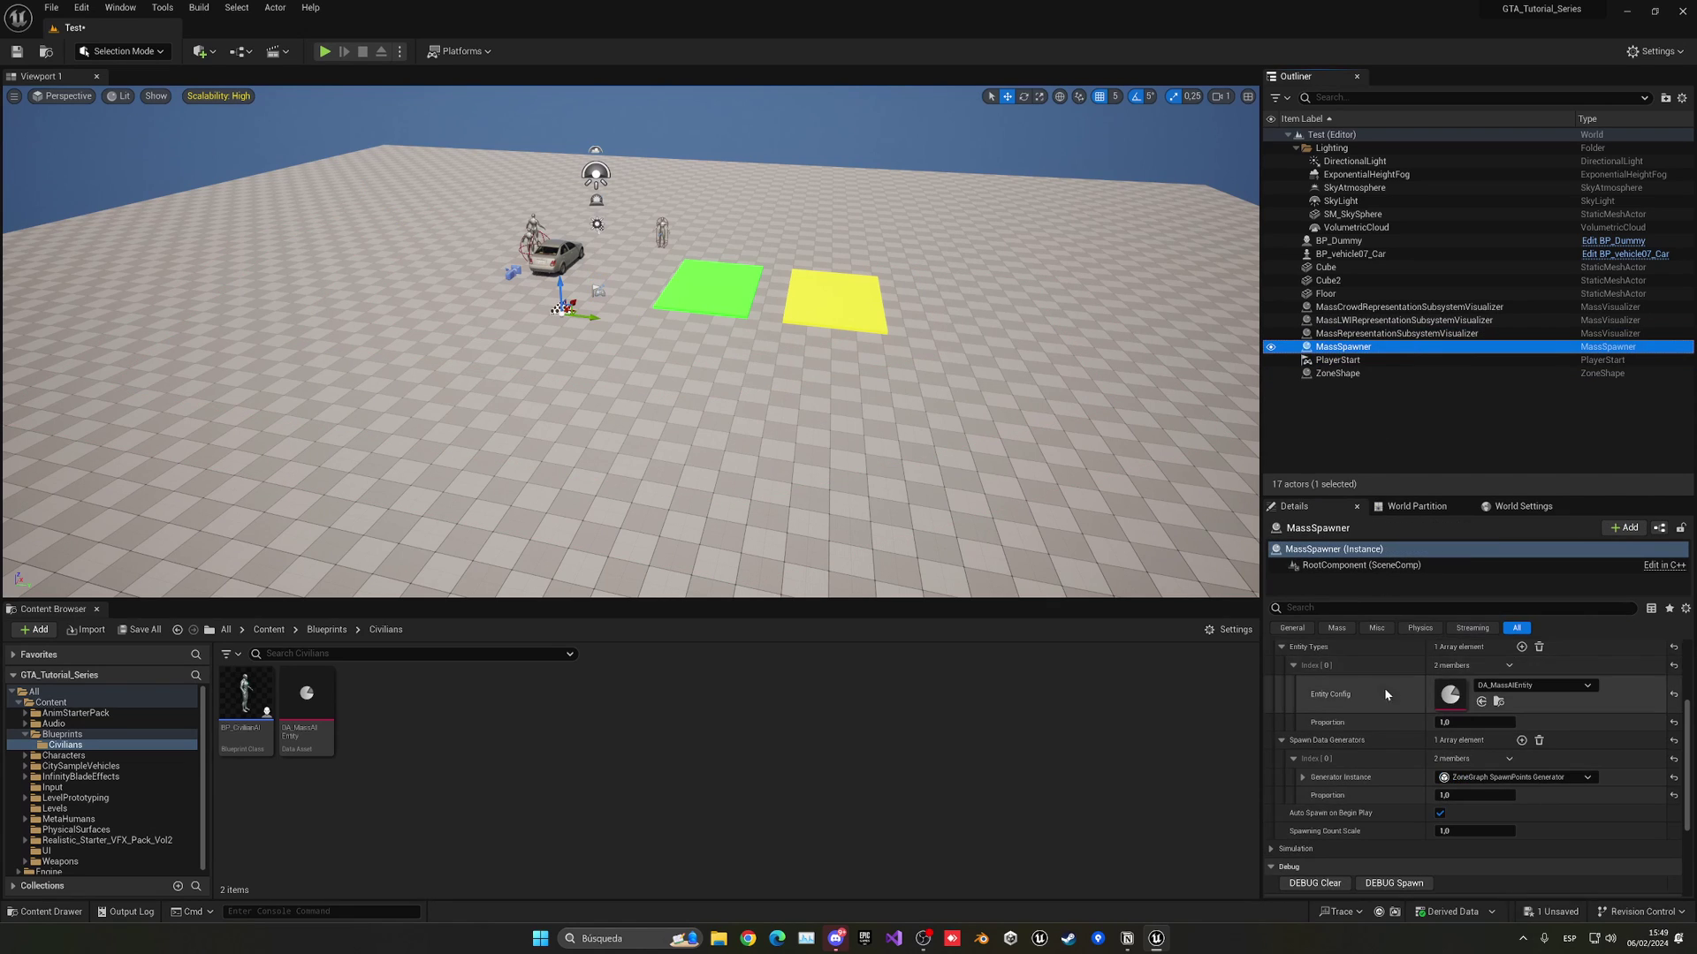
{"action": "scroll", "coordinate": [1384, 702], "scroll_direction": "down", "scroll_amount": 1}
{"action": "mouse_move", "coordinate": [1026, 468]}
{"action": "right_mouse_down"}
{"action": "mouse_move", "coordinate": [998, 455]}
{"action": "mouse_move", "coordinate": [1025, 468]}
{"action": "right_mouse_up"}
{"action": "key", "text": "ctrl+s"}
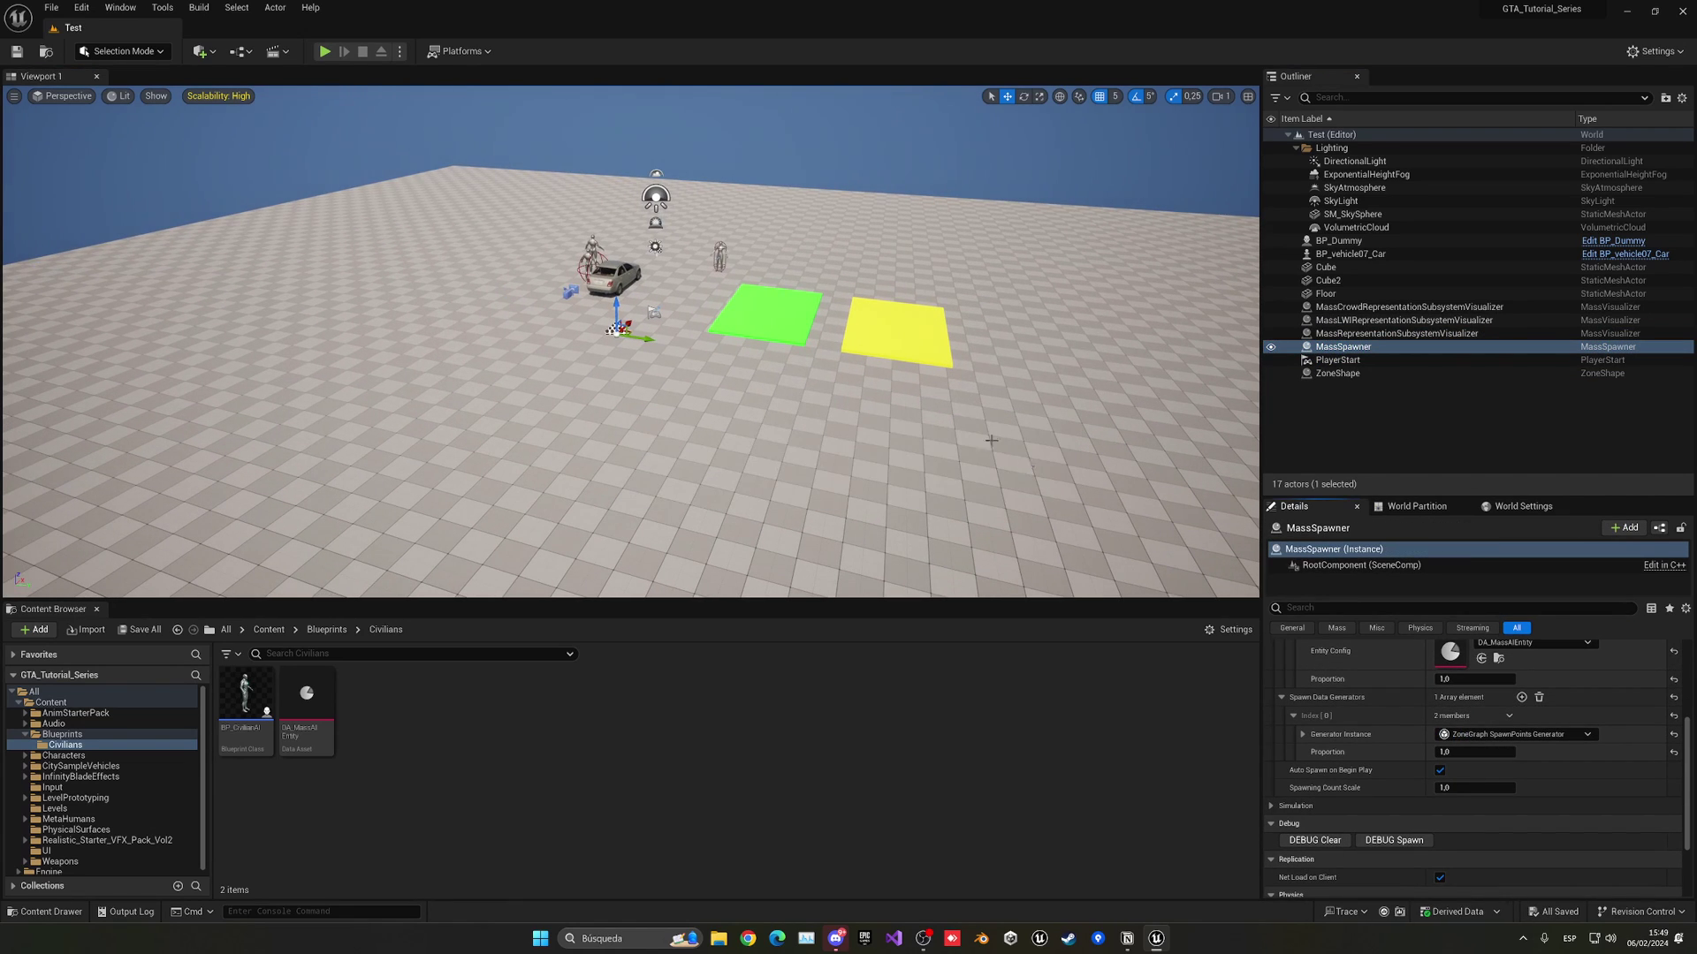
Build the ZoneGraph, confirm ZoneGraphData0 exists, save the level and start Play In Editor.
{"action": "left_click", "coordinate": [200, 8]}
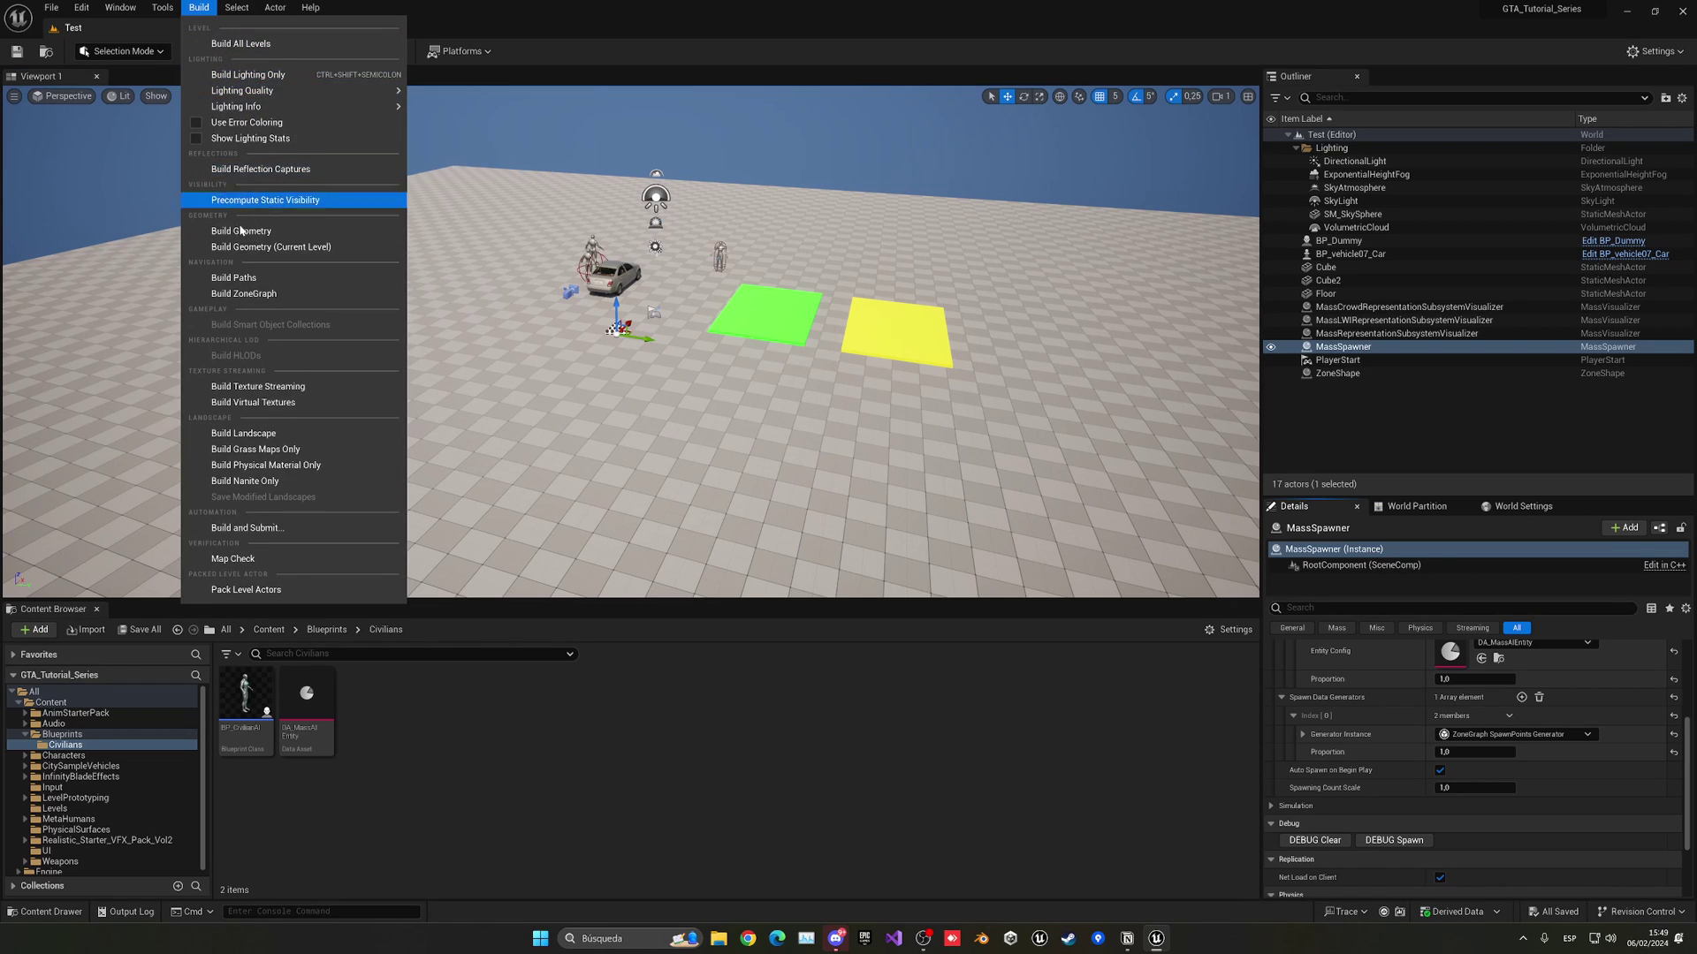
{"action": "left_click", "coordinate": [240, 293]}
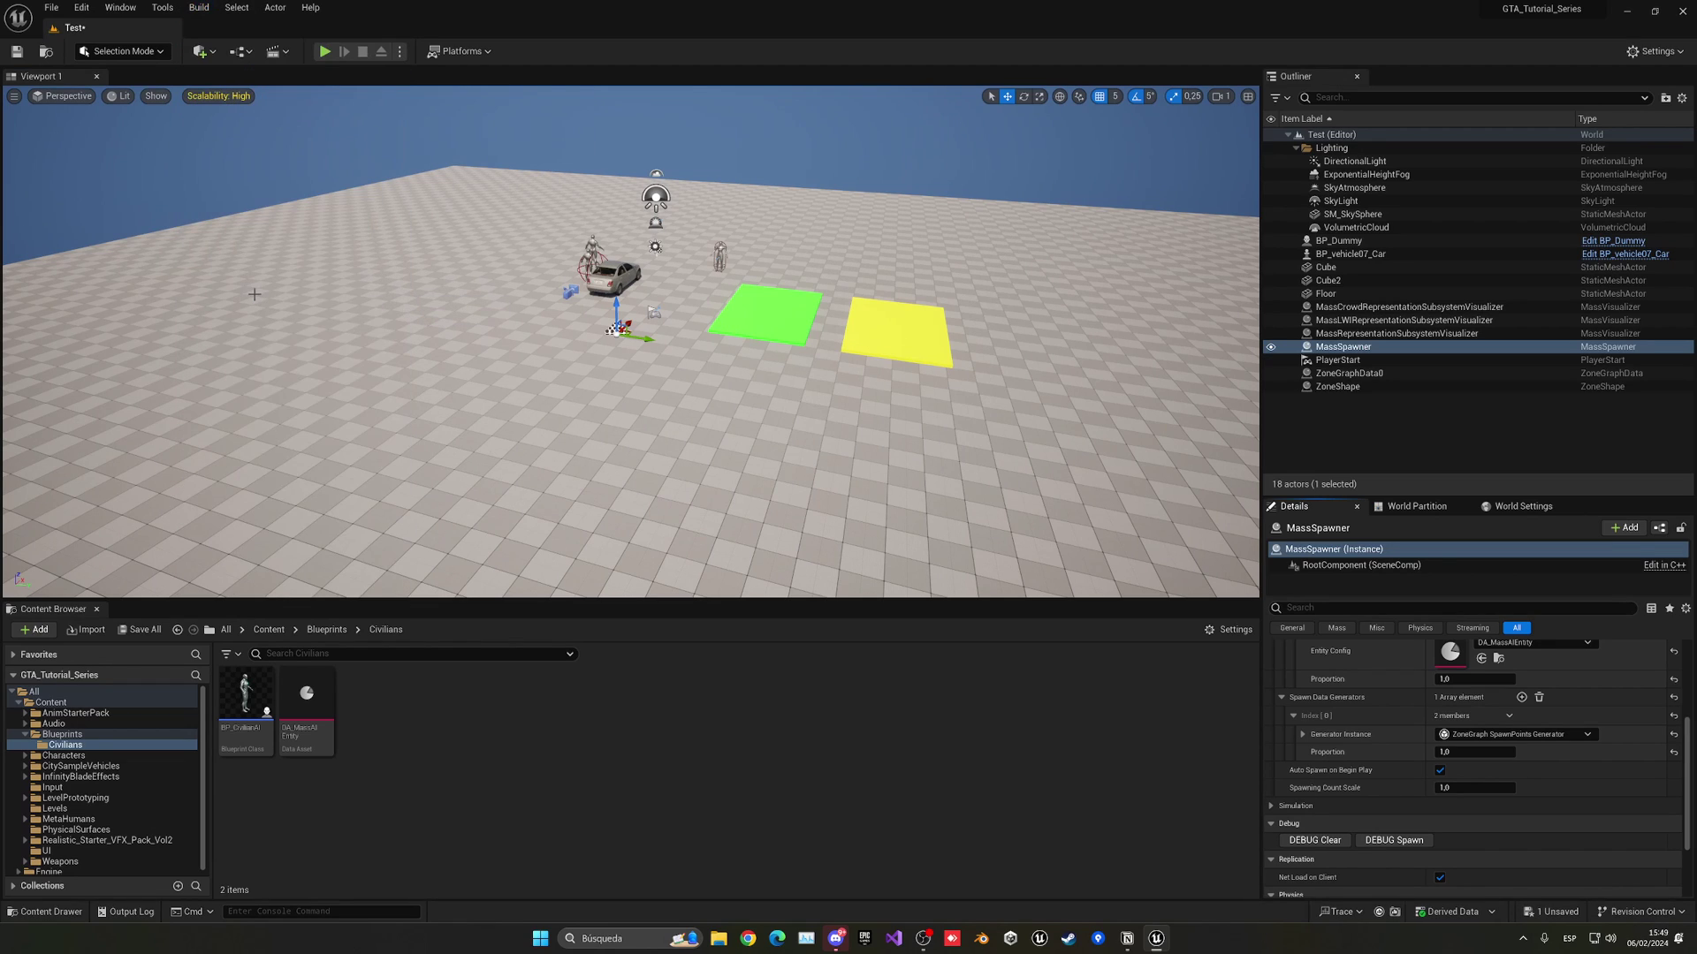
{"action": "left_click_drag", "start_coordinate": [254, 294], "coordinate": [771, 340]}
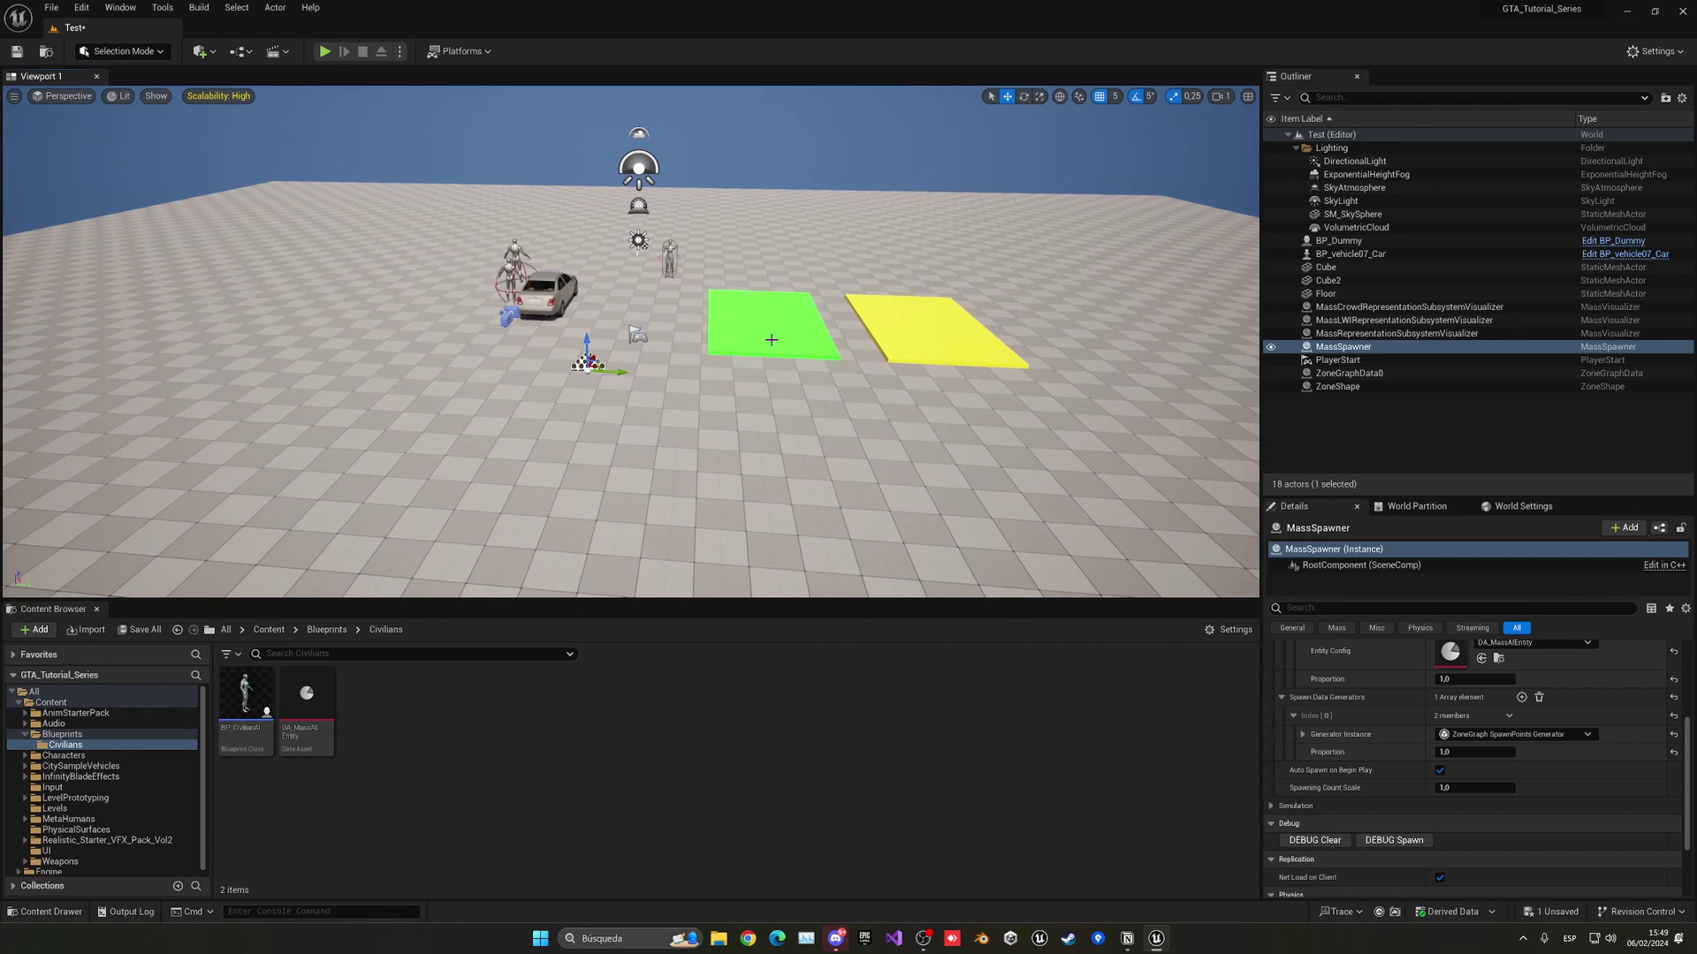
{"action": "left_click", "coordinate": [1361, 375]}
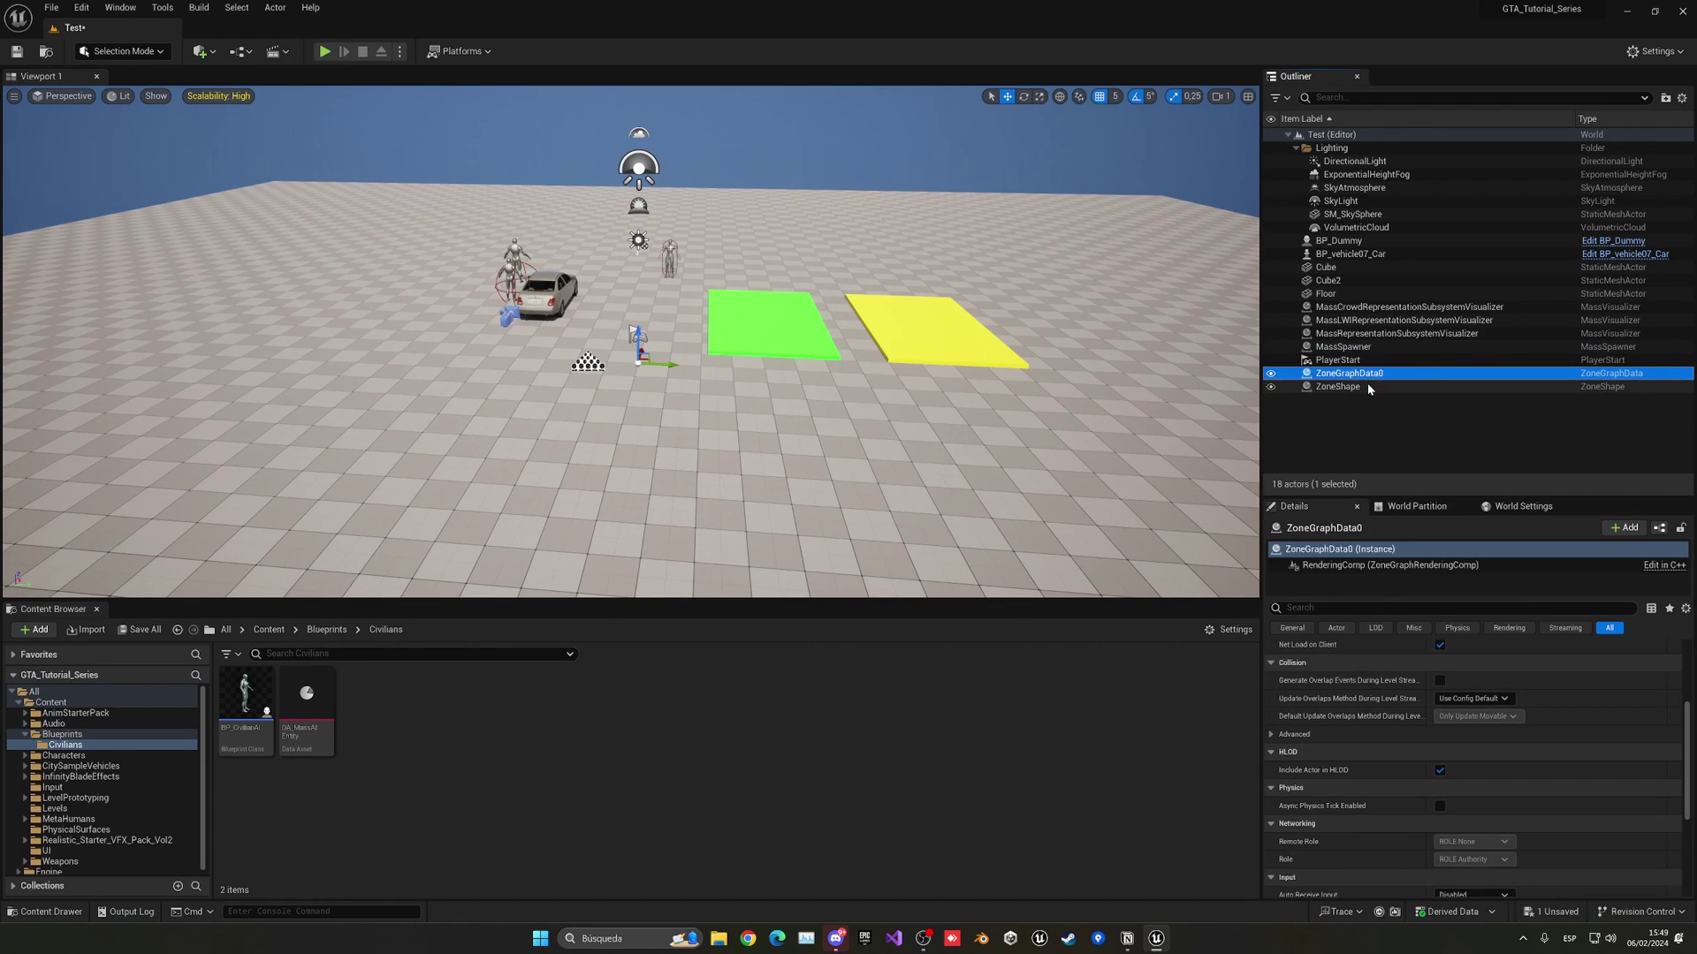
{"action": "left_click", "coordinate": [1361, 387]}
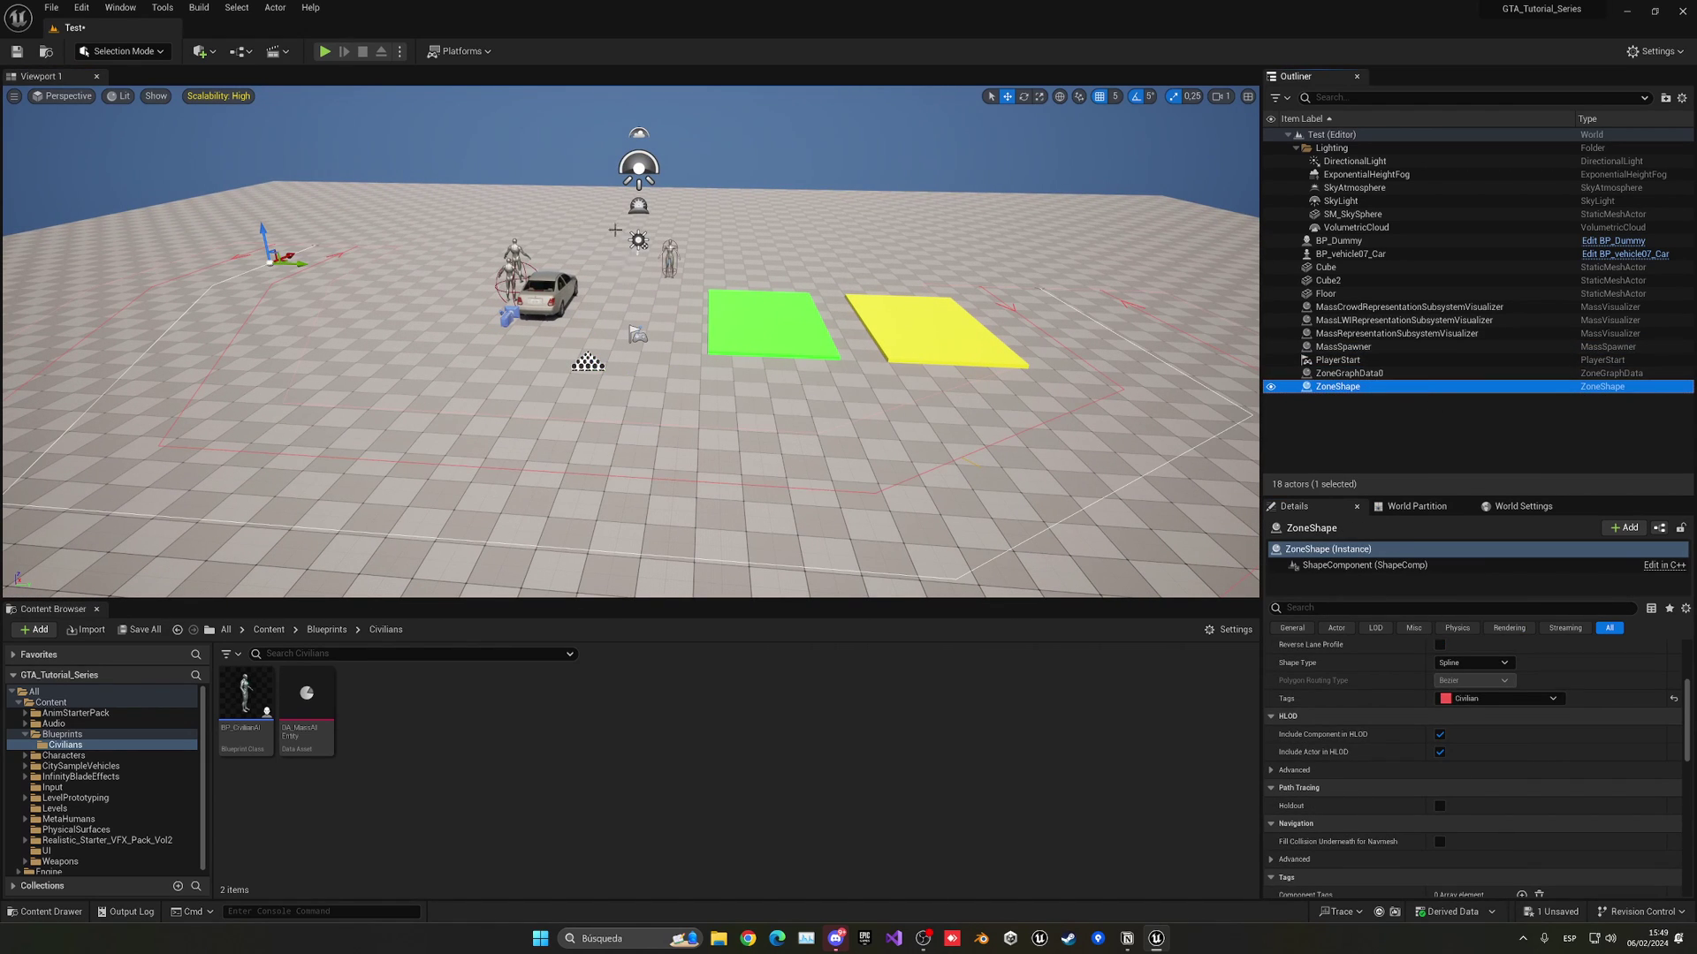
{"action": "key", "text": "ctrl+s"}
{"action": "left_click", "coordinate": [324, 53]}
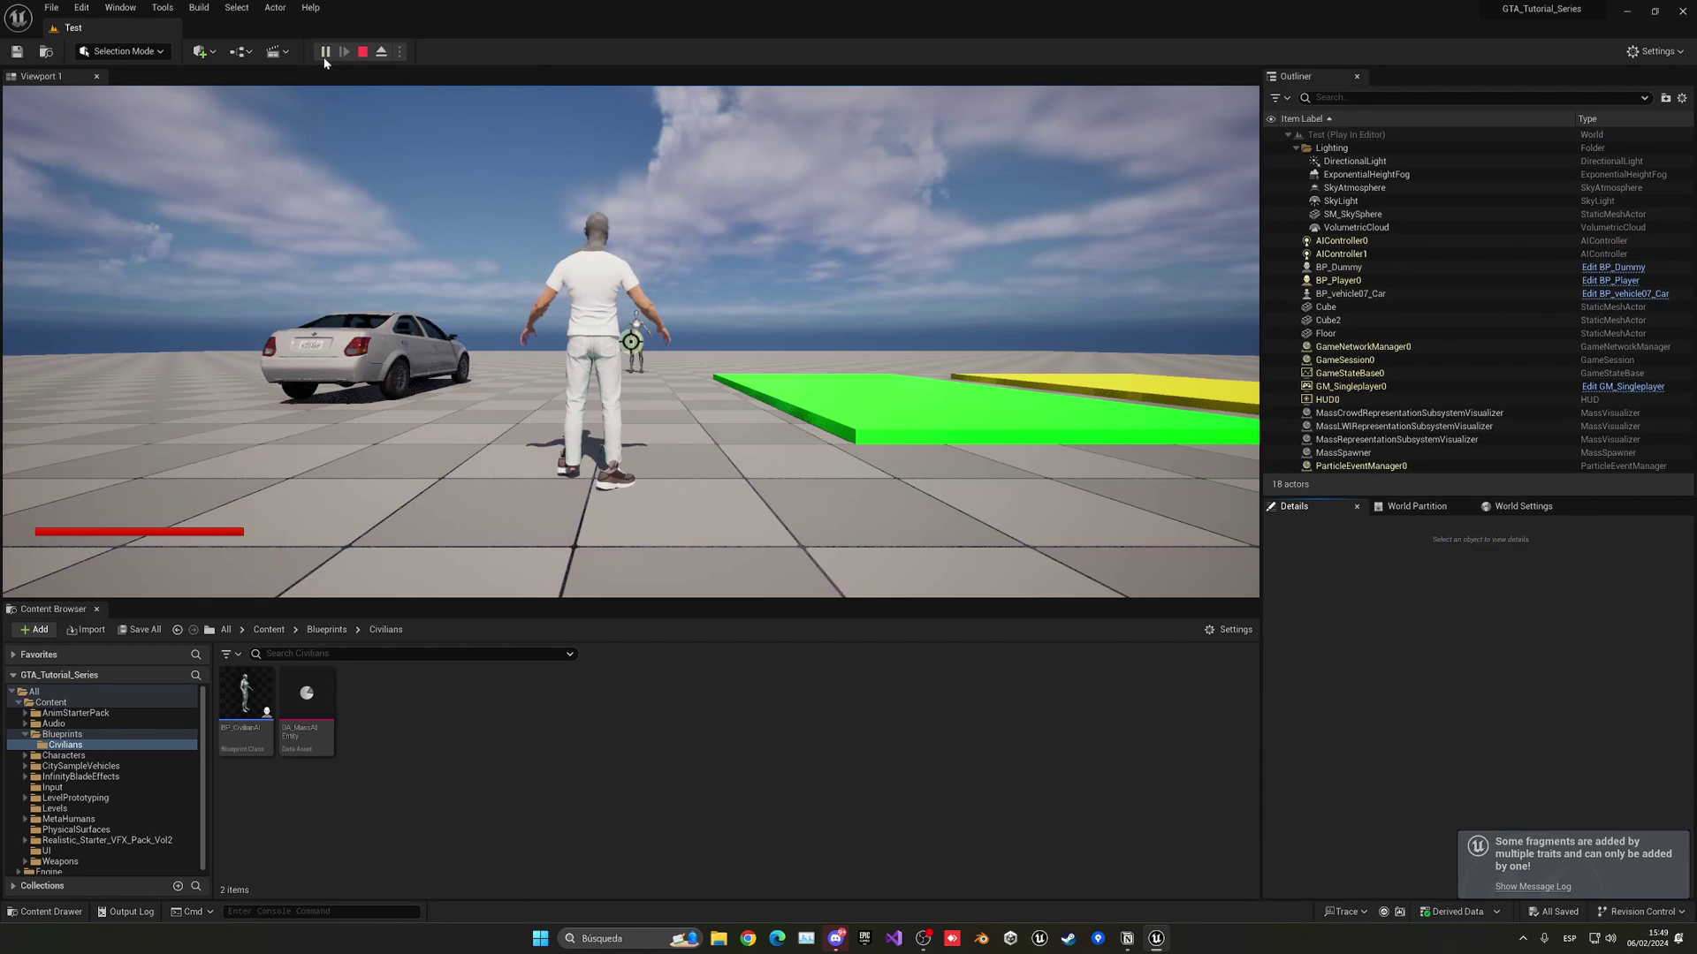
Take control of the running game view to watch the spawned BP_CivilianAI agents.
{"action": "left_click", "coordinate": [598, 420]}
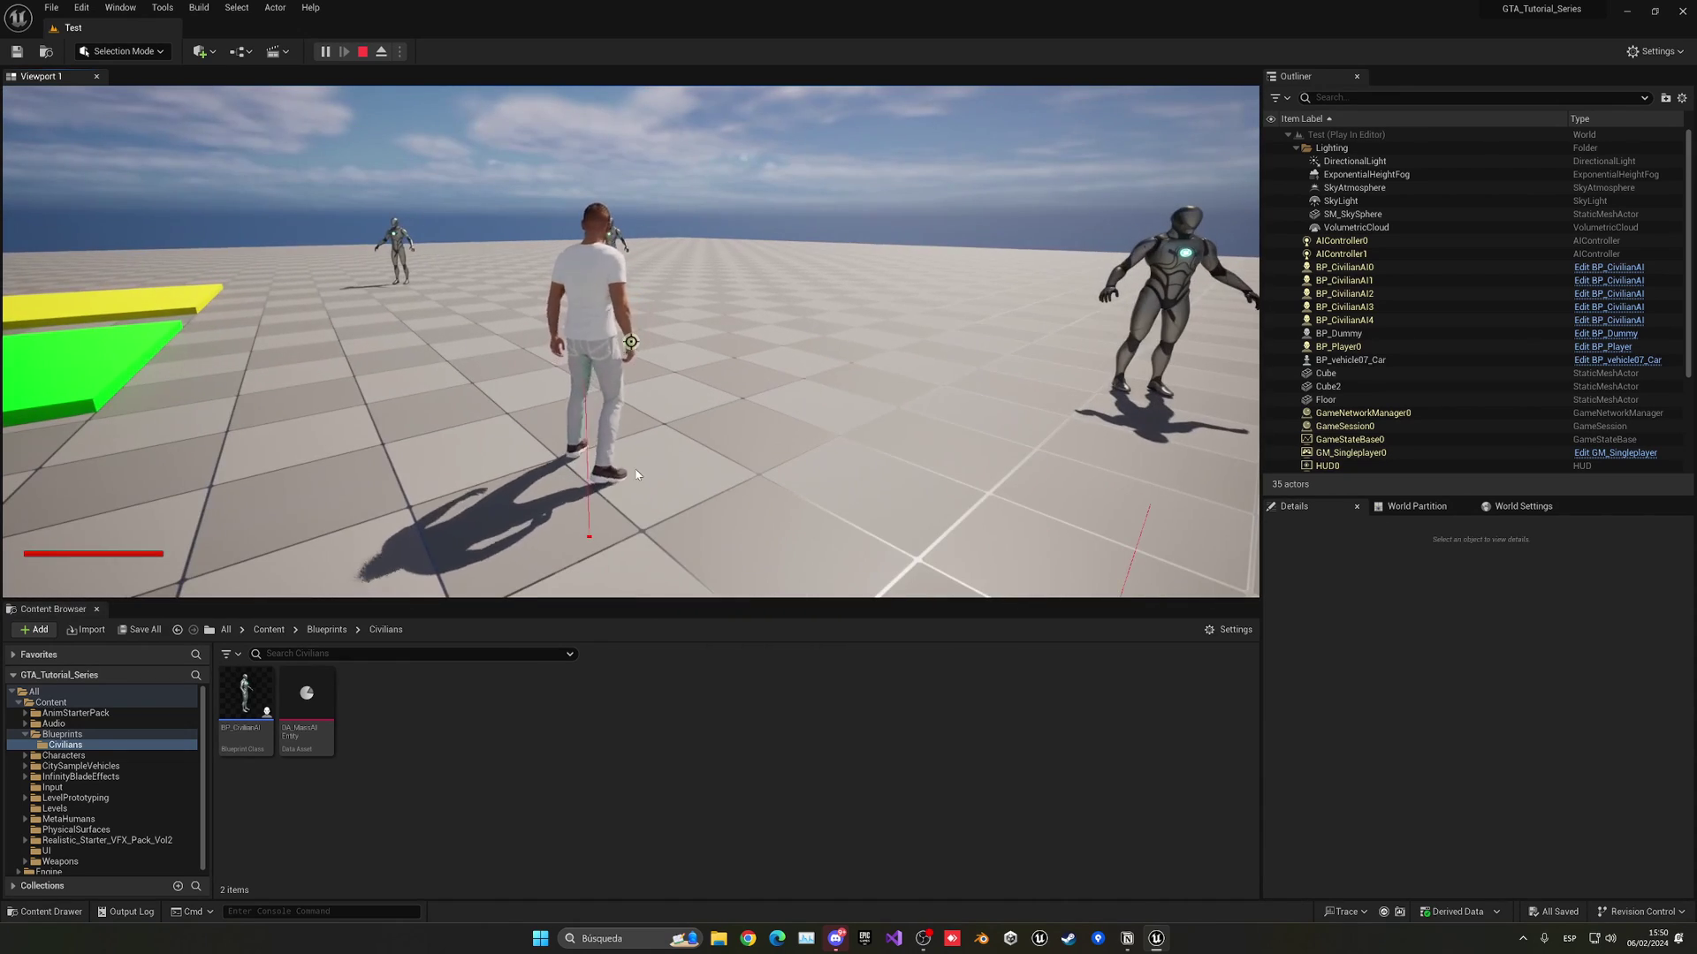
{"action": "key", "text": "Escape"}
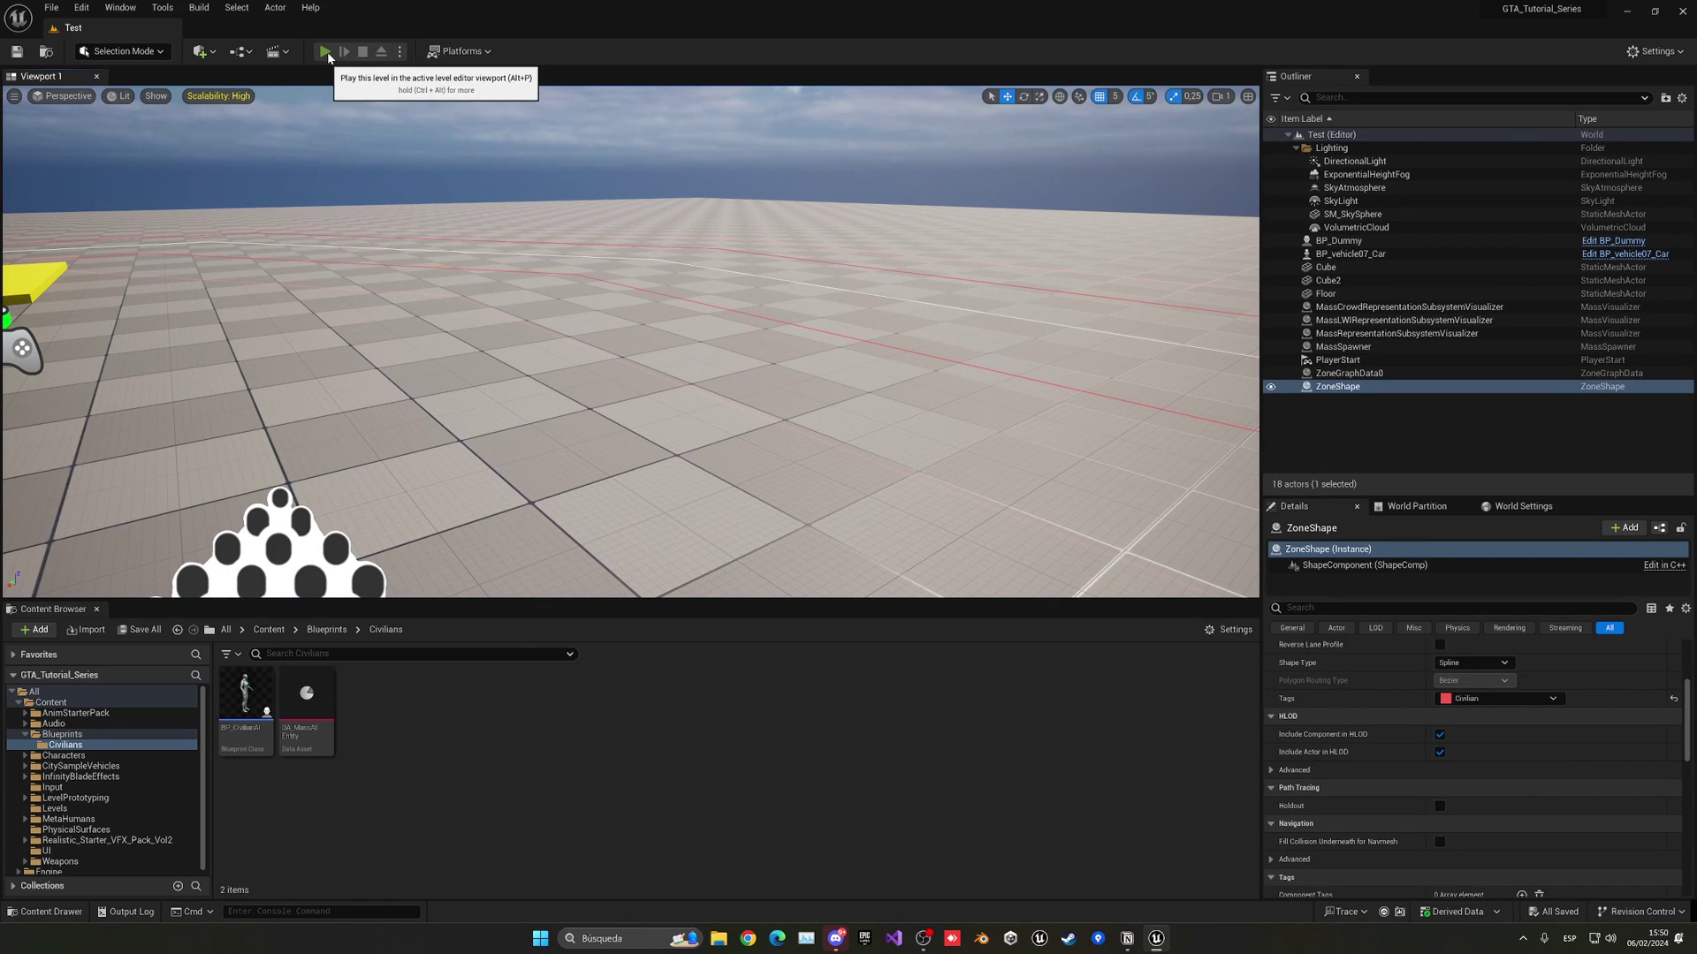
{"action": "left_click", "coordinate": [326, 51]}
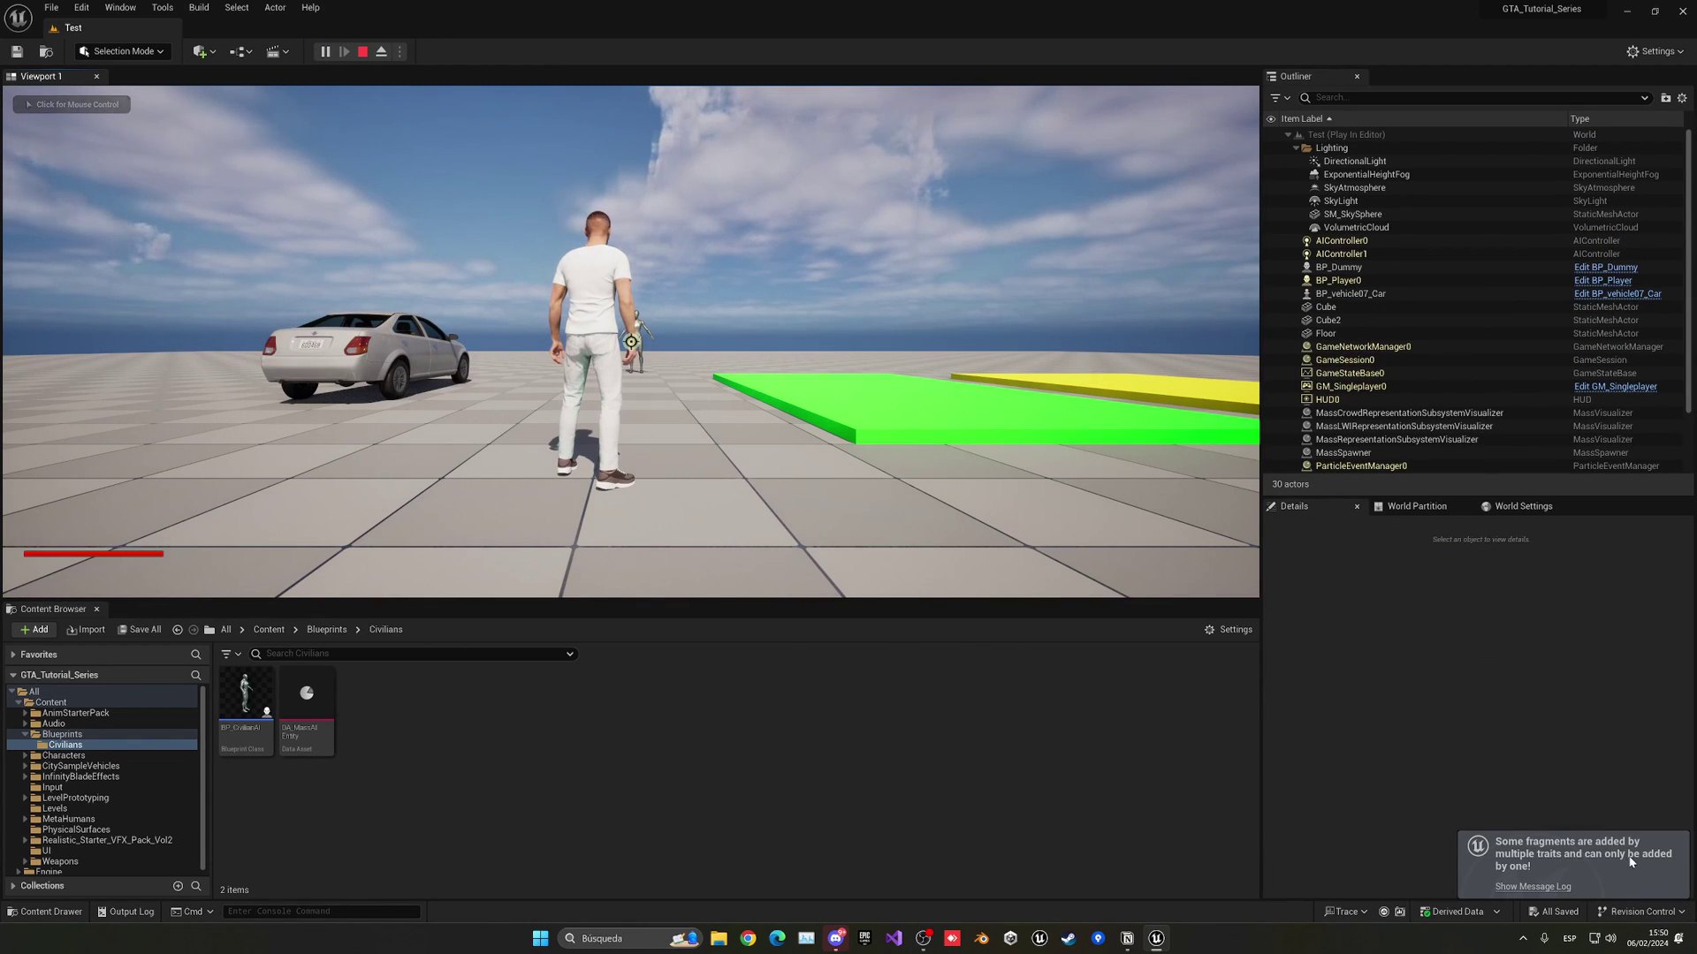
{"action": "key", "text": "Escape"}
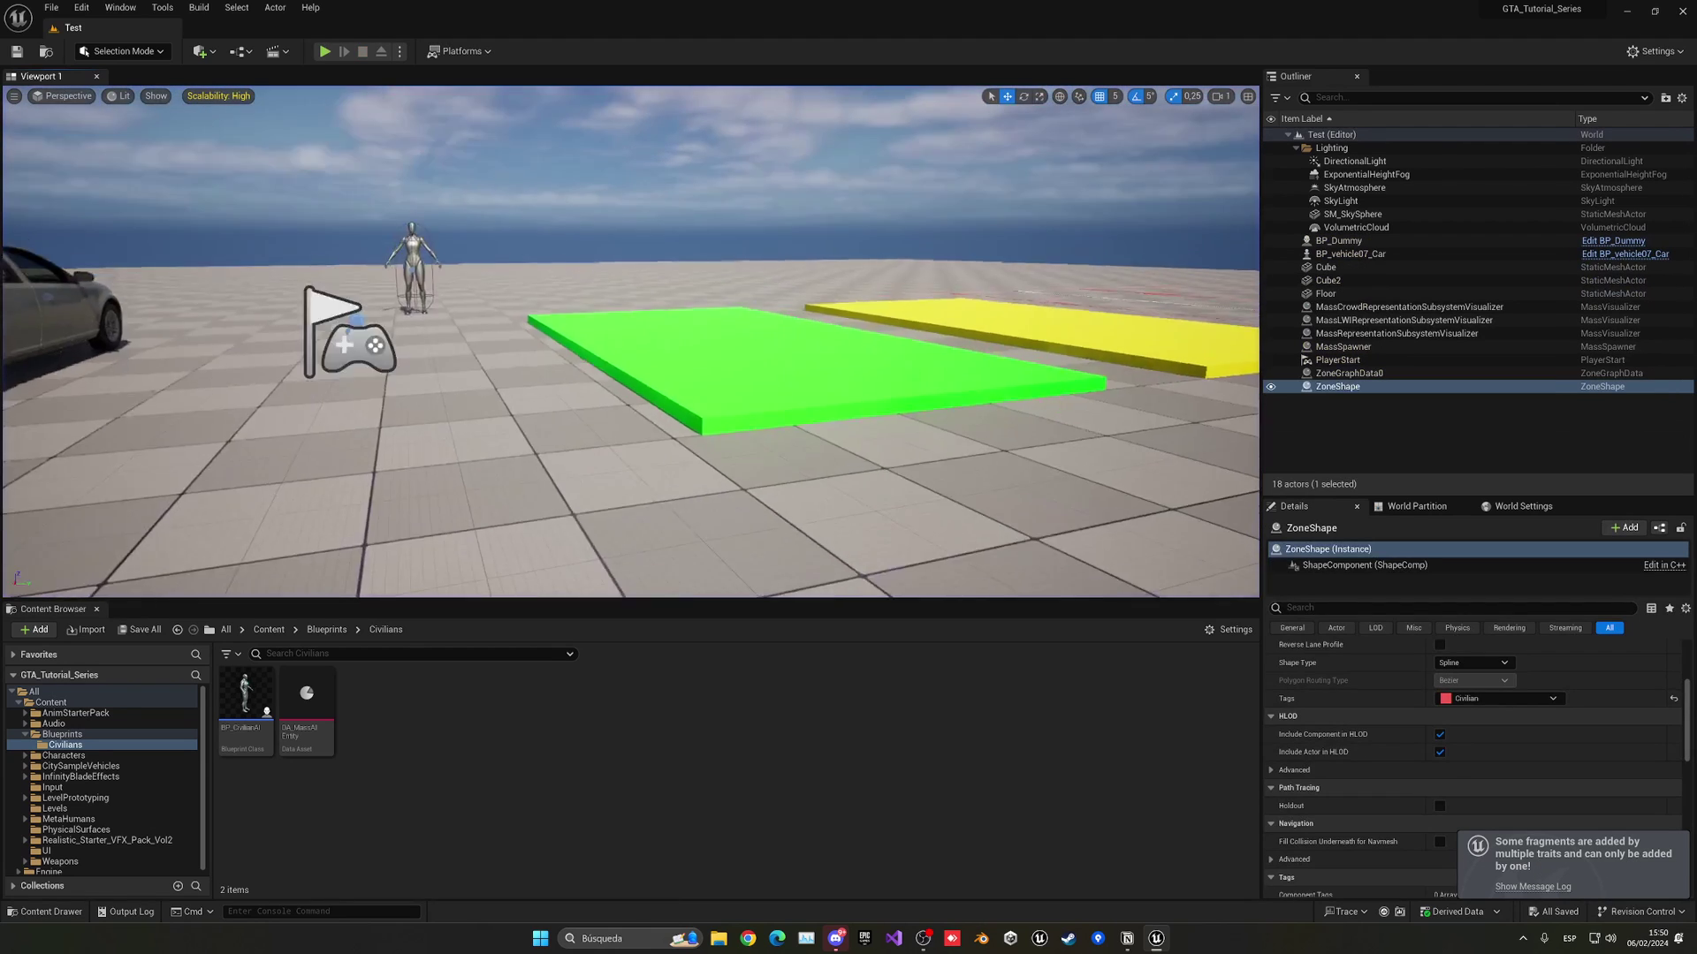
{"action": "right_click_drag", "start_coordinate": [636, 340], "coordinate": [636, 340]}
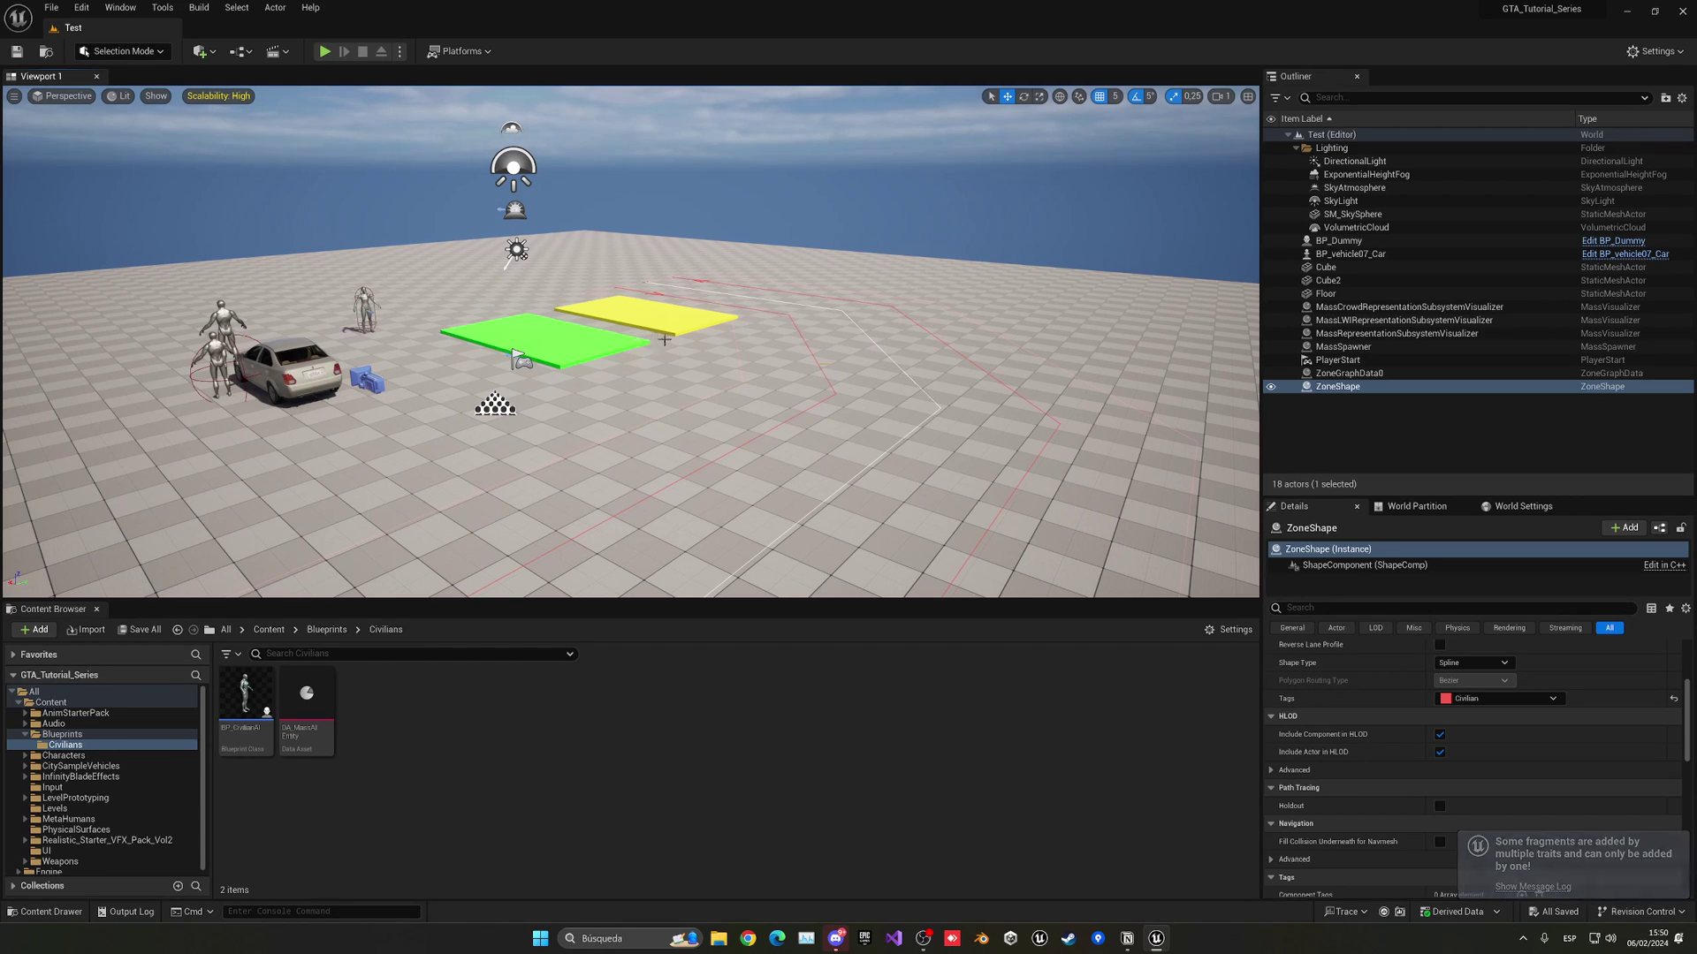
{"action": "mouse_move", "coordinate": [853, 370]}
{"action": "left_mouse_down"}
{"action": "mouse_move", "coordinate": [769, 327]}
{"action": "mouse_move", "coordinate": [853, 370]}
{"action": "left_mouse_up"}
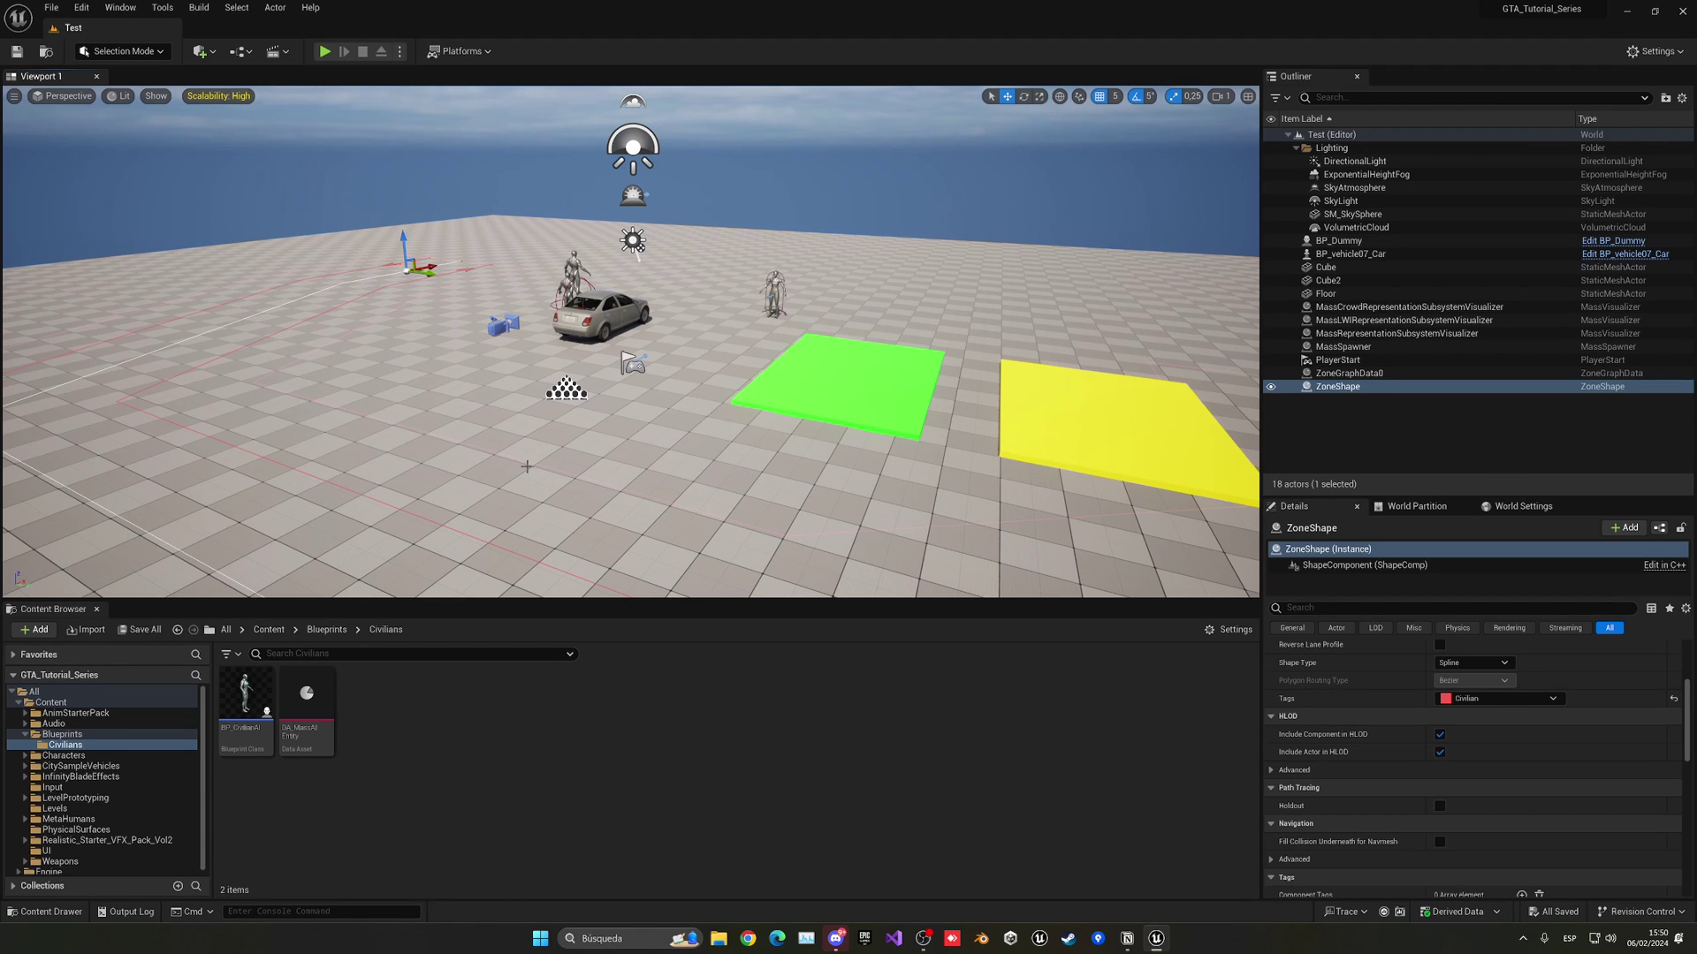
{"action": "left_click_drag", "start_coordinate": [528, 465], "coordinate": [528, 535]}
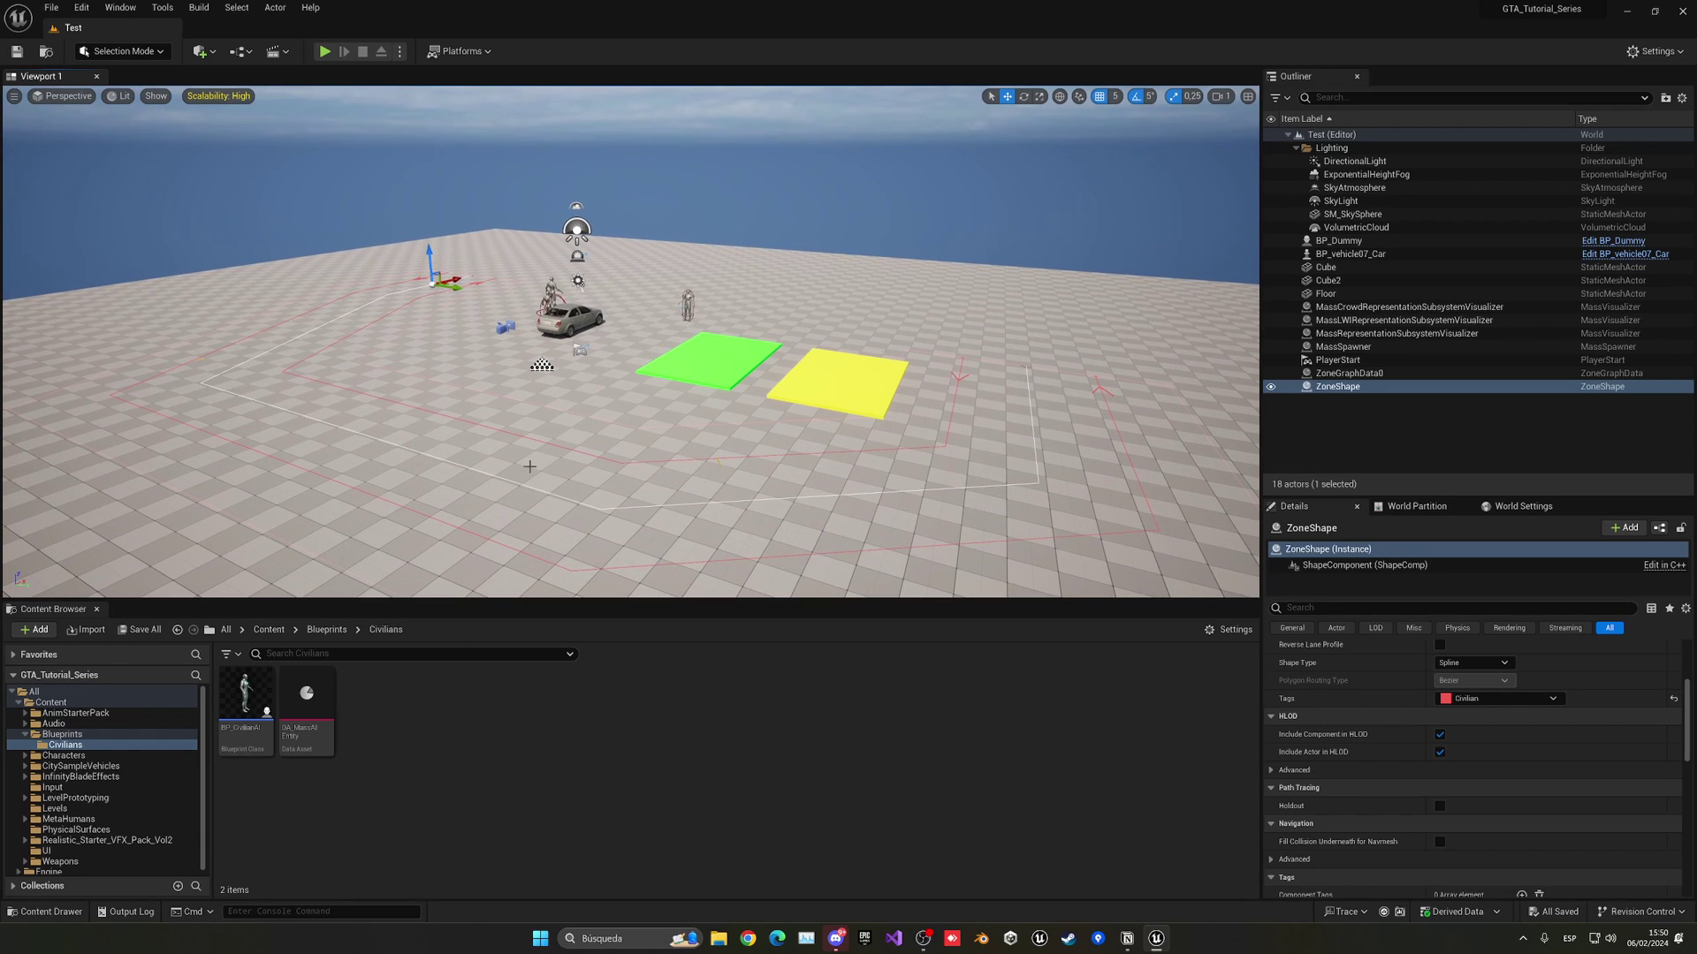
In DA_MassAIEntity, set the Crowd Visualization Off LOD representation to Static Mesh Instance.
{"action": "double_click", "coordinate": [309, 725]}
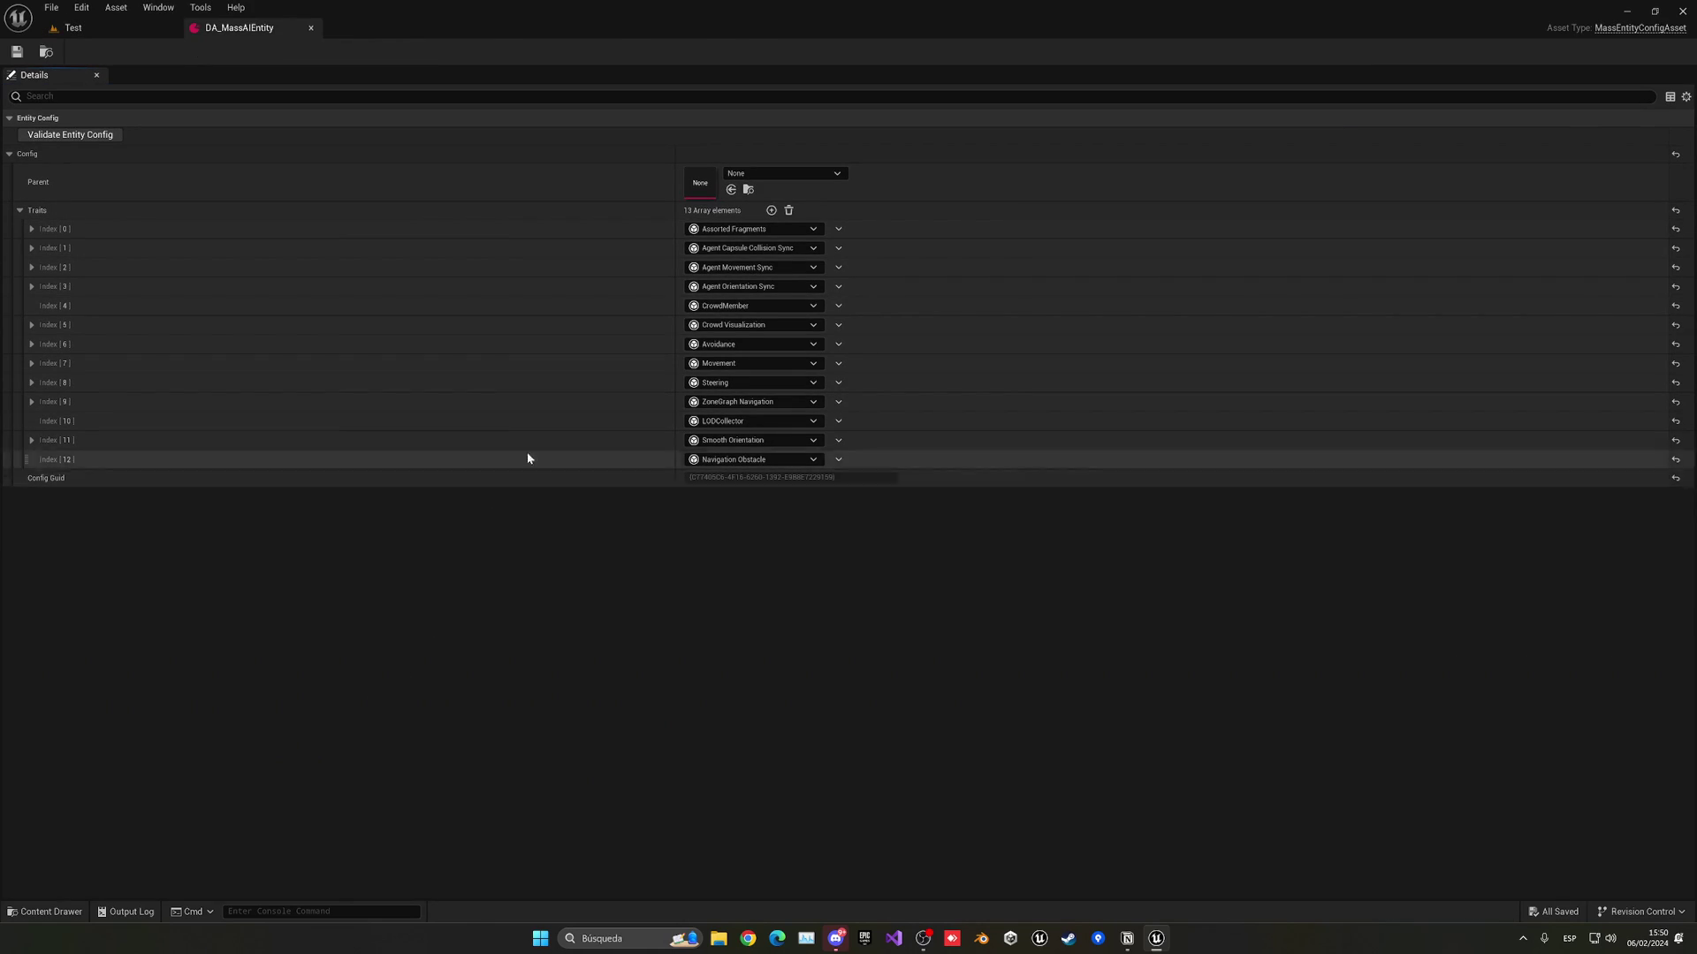
{"action": "left_click", "coordinate": [32, 324]}
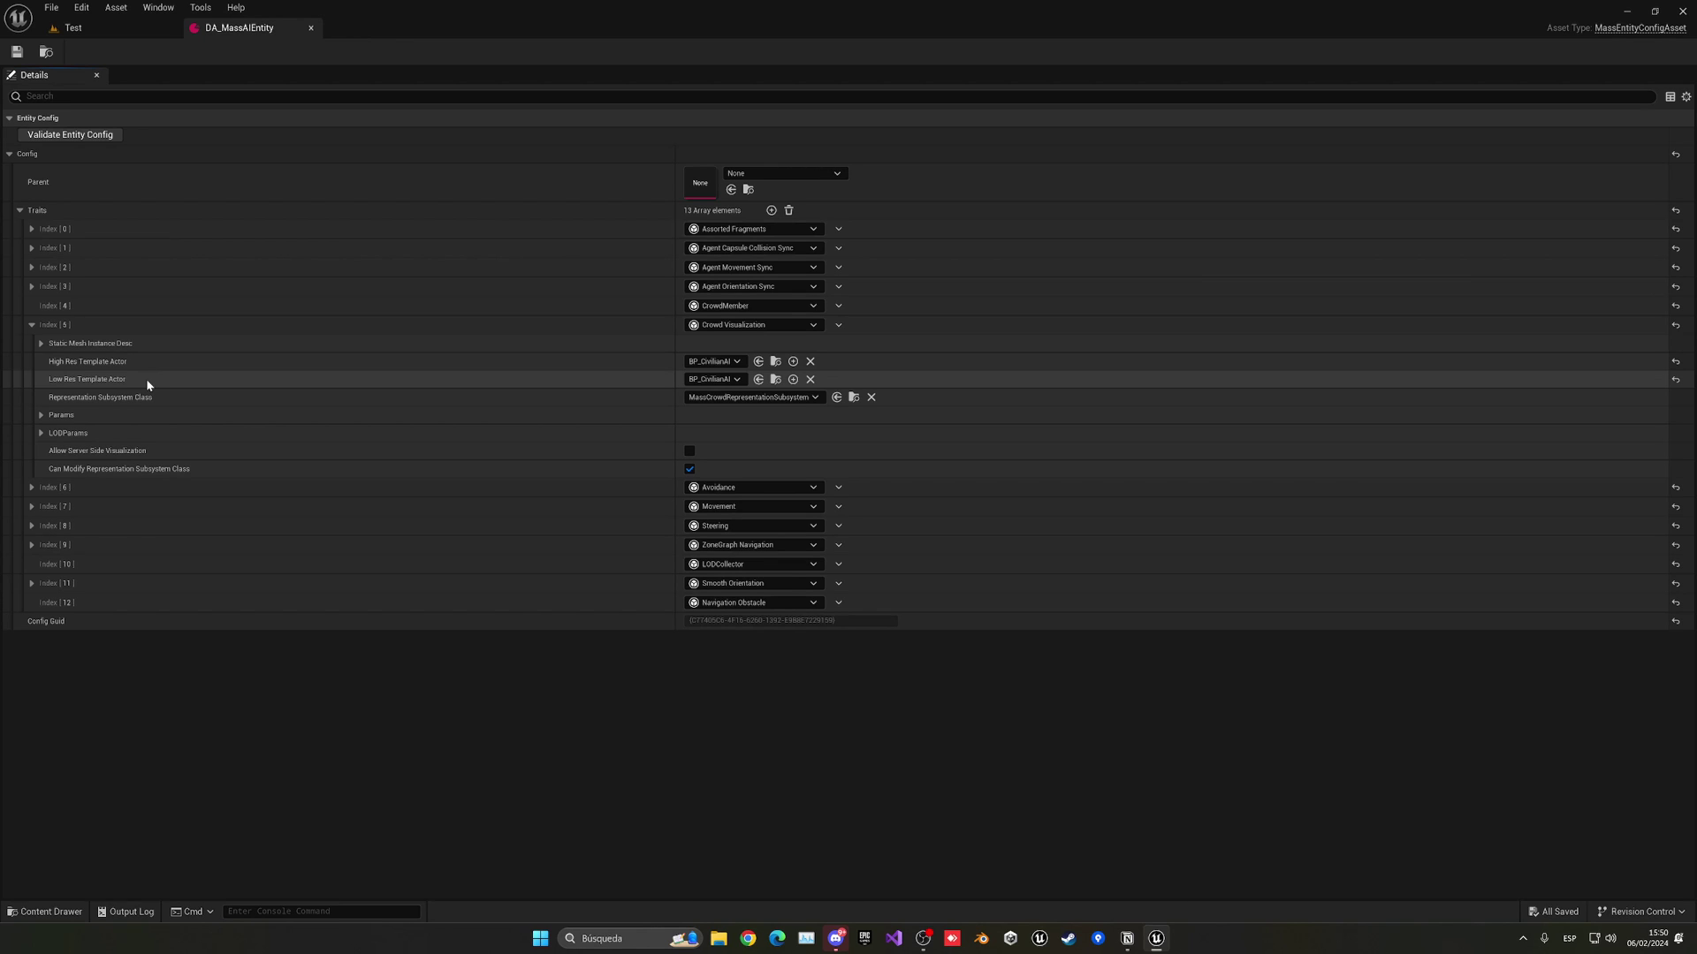
{"action": "left_click", "coordinate": [41, 415]}
{"action": "left_click", "coordinate": [51, 451]}
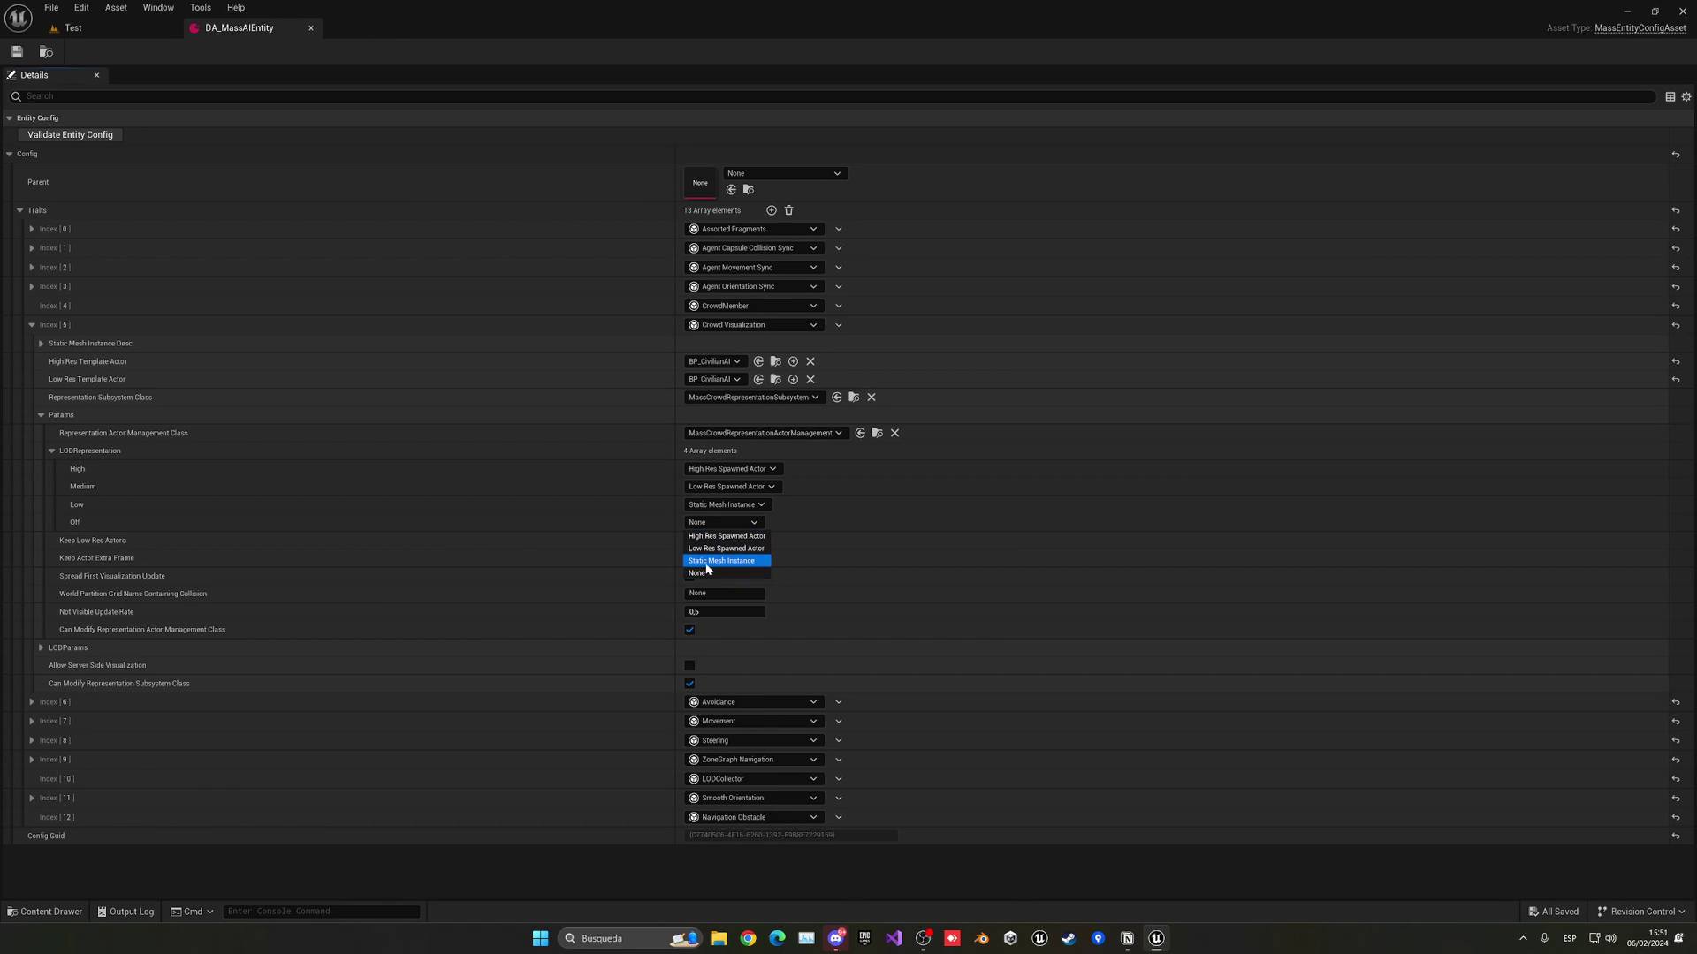
{"action": "left_click", "coordinate": [712, 562]}
Play the Test level, run the player around to watch civilians spawn, then stop.
{"action": "left_click", "coordinate": [142, 35]}
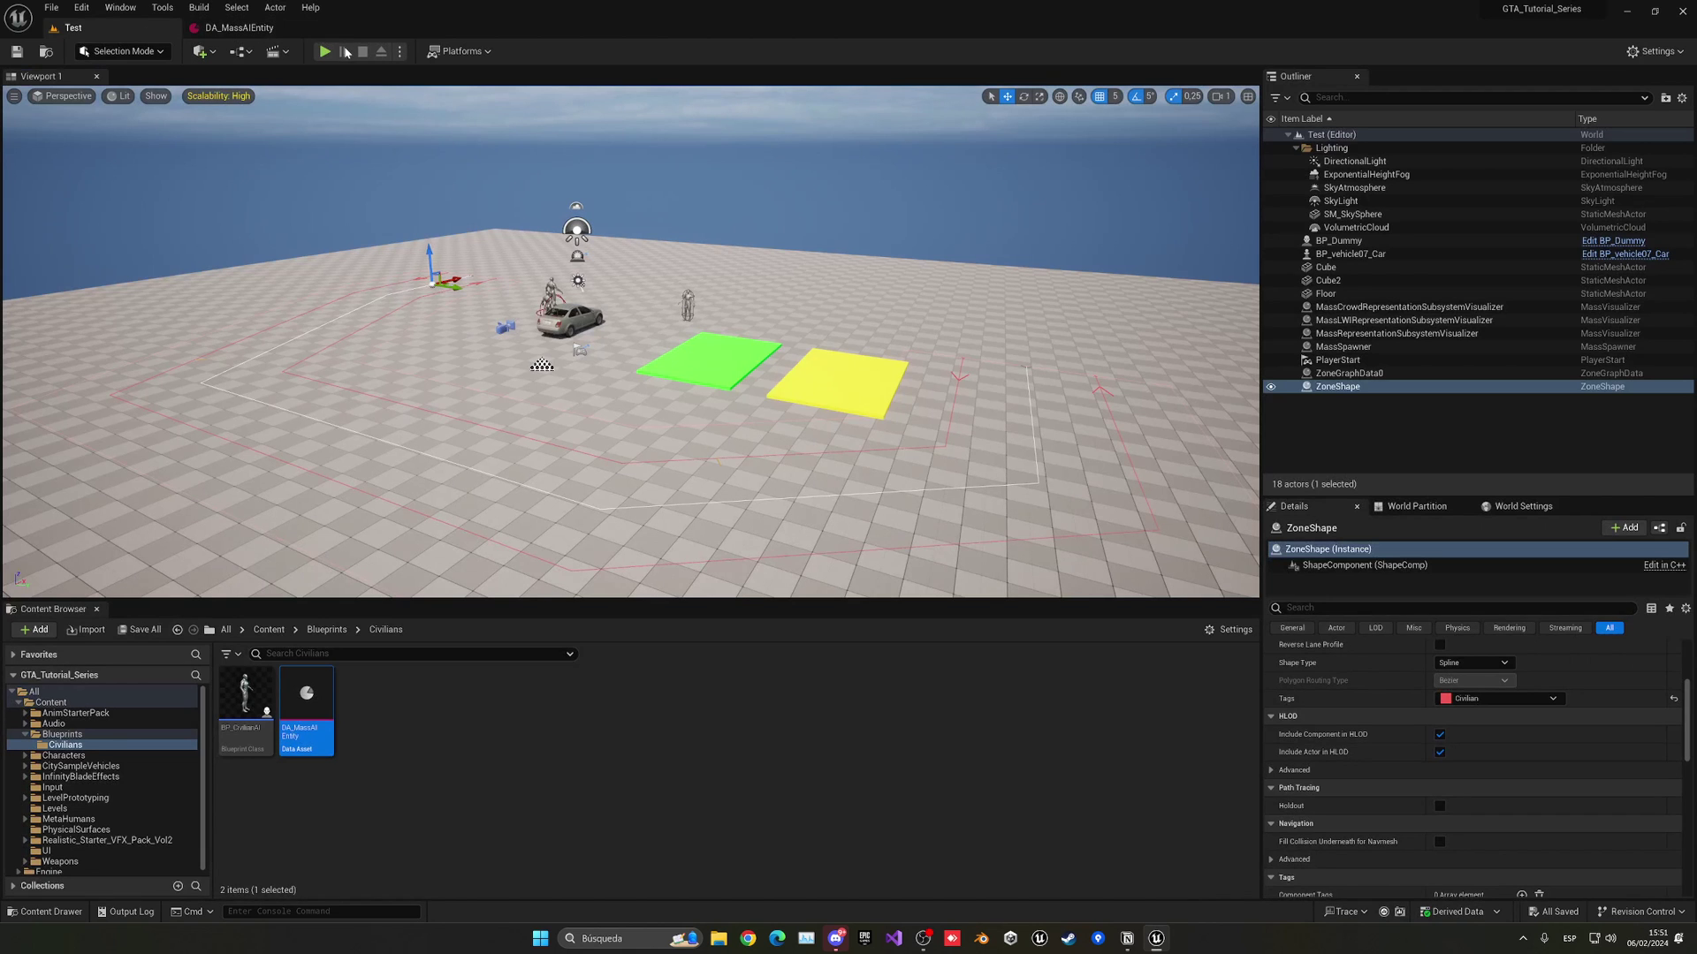
{"action": "left_click", "coordinate": [325, 51]}
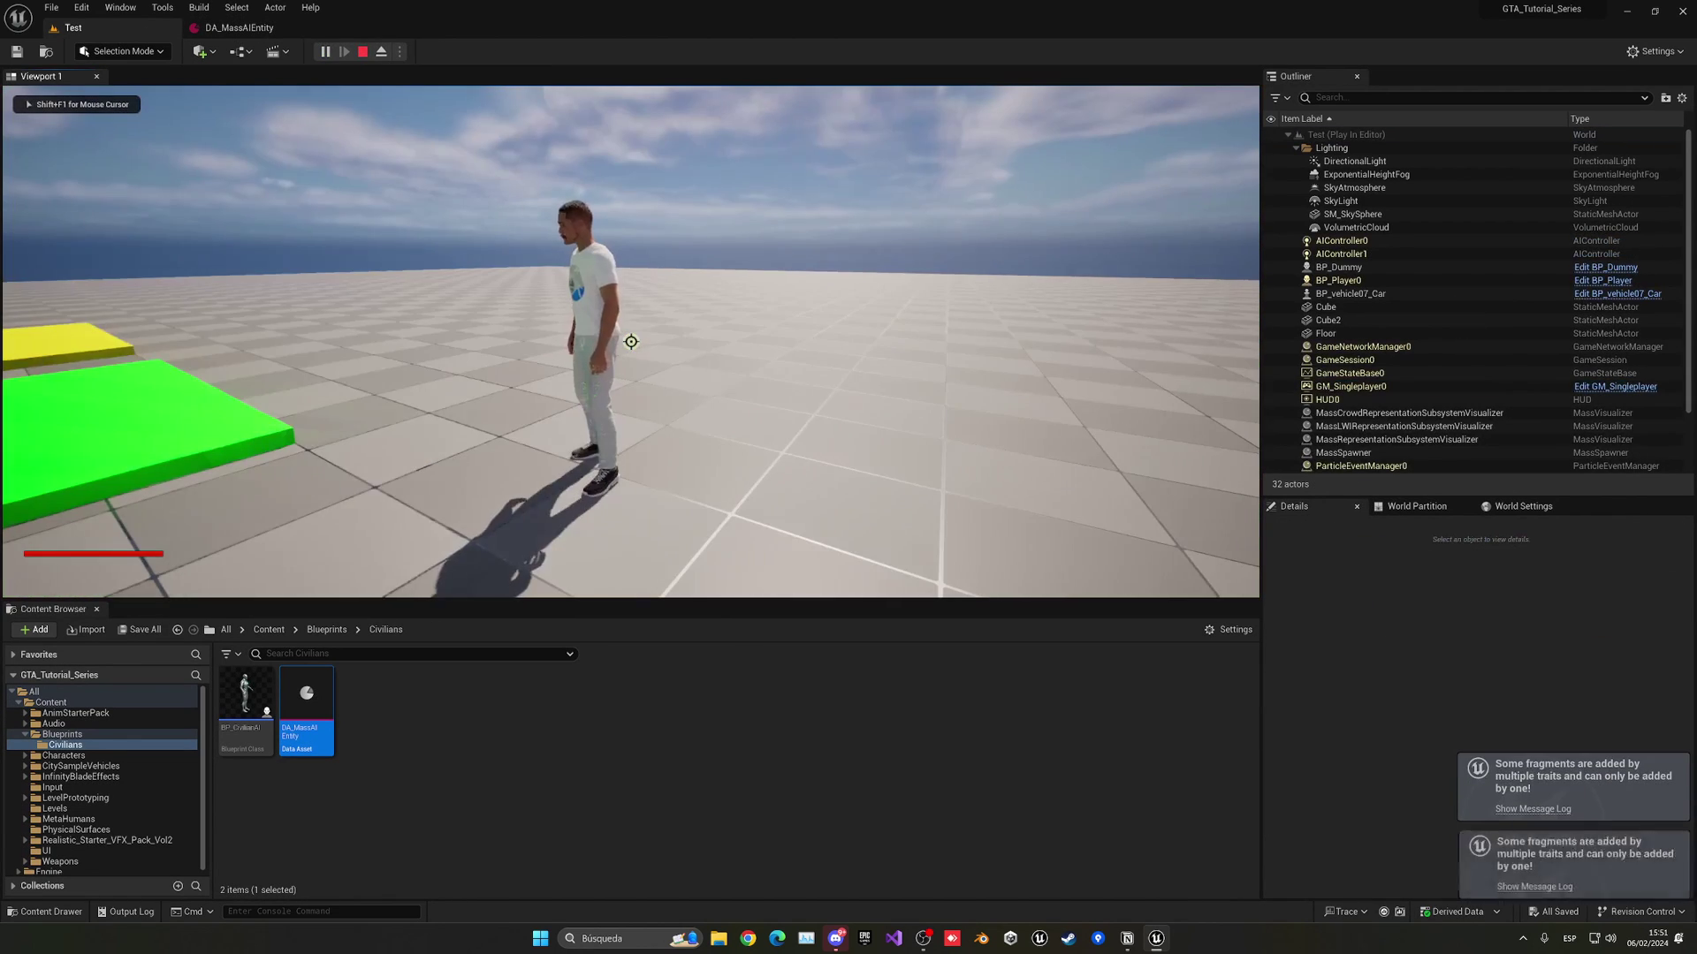
{"action": "key", "text": "w"}
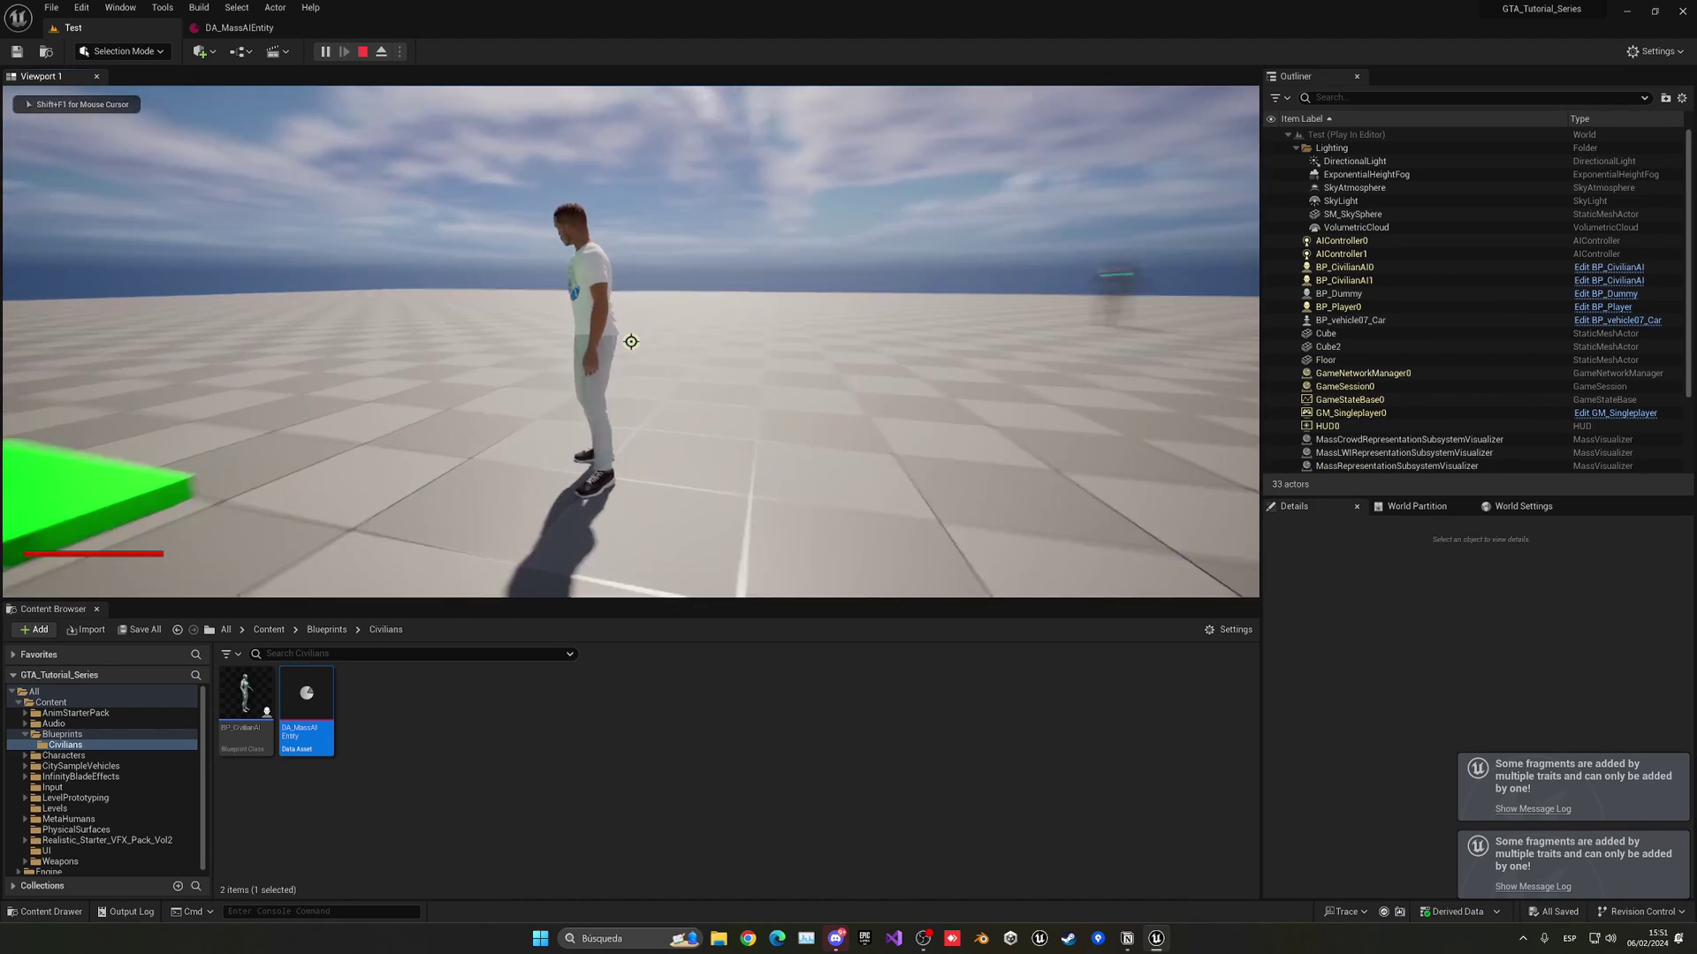
{"action": "key", "text": "w"}
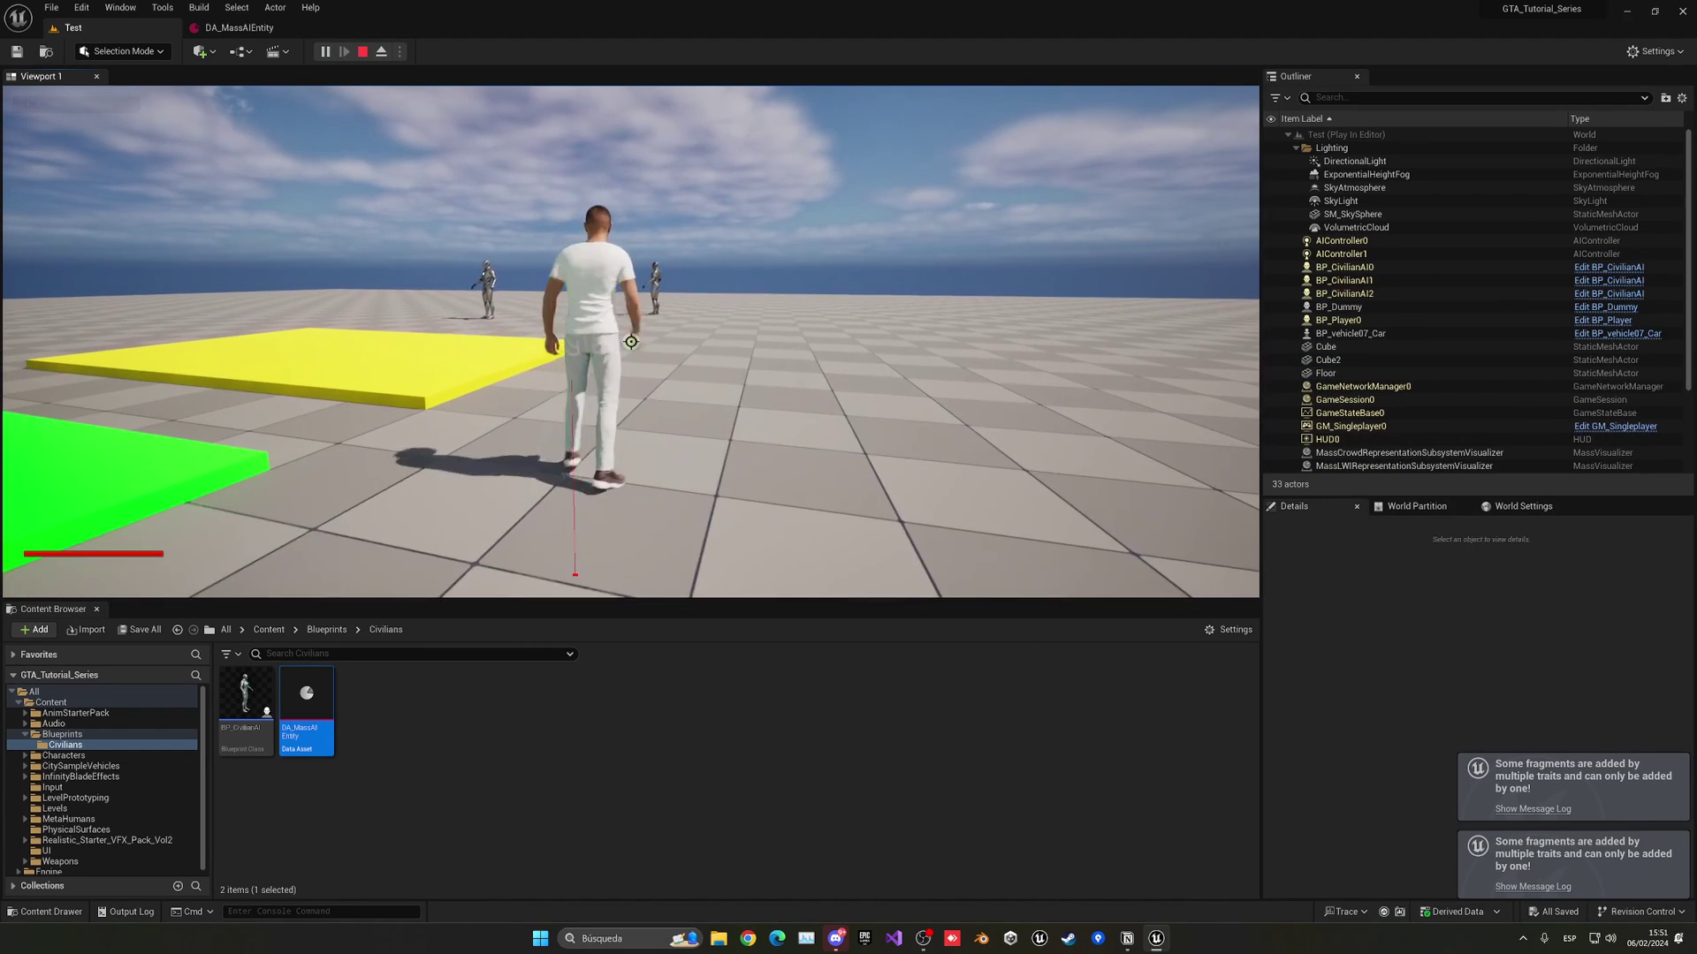
{"action": "key", "text": "w"}
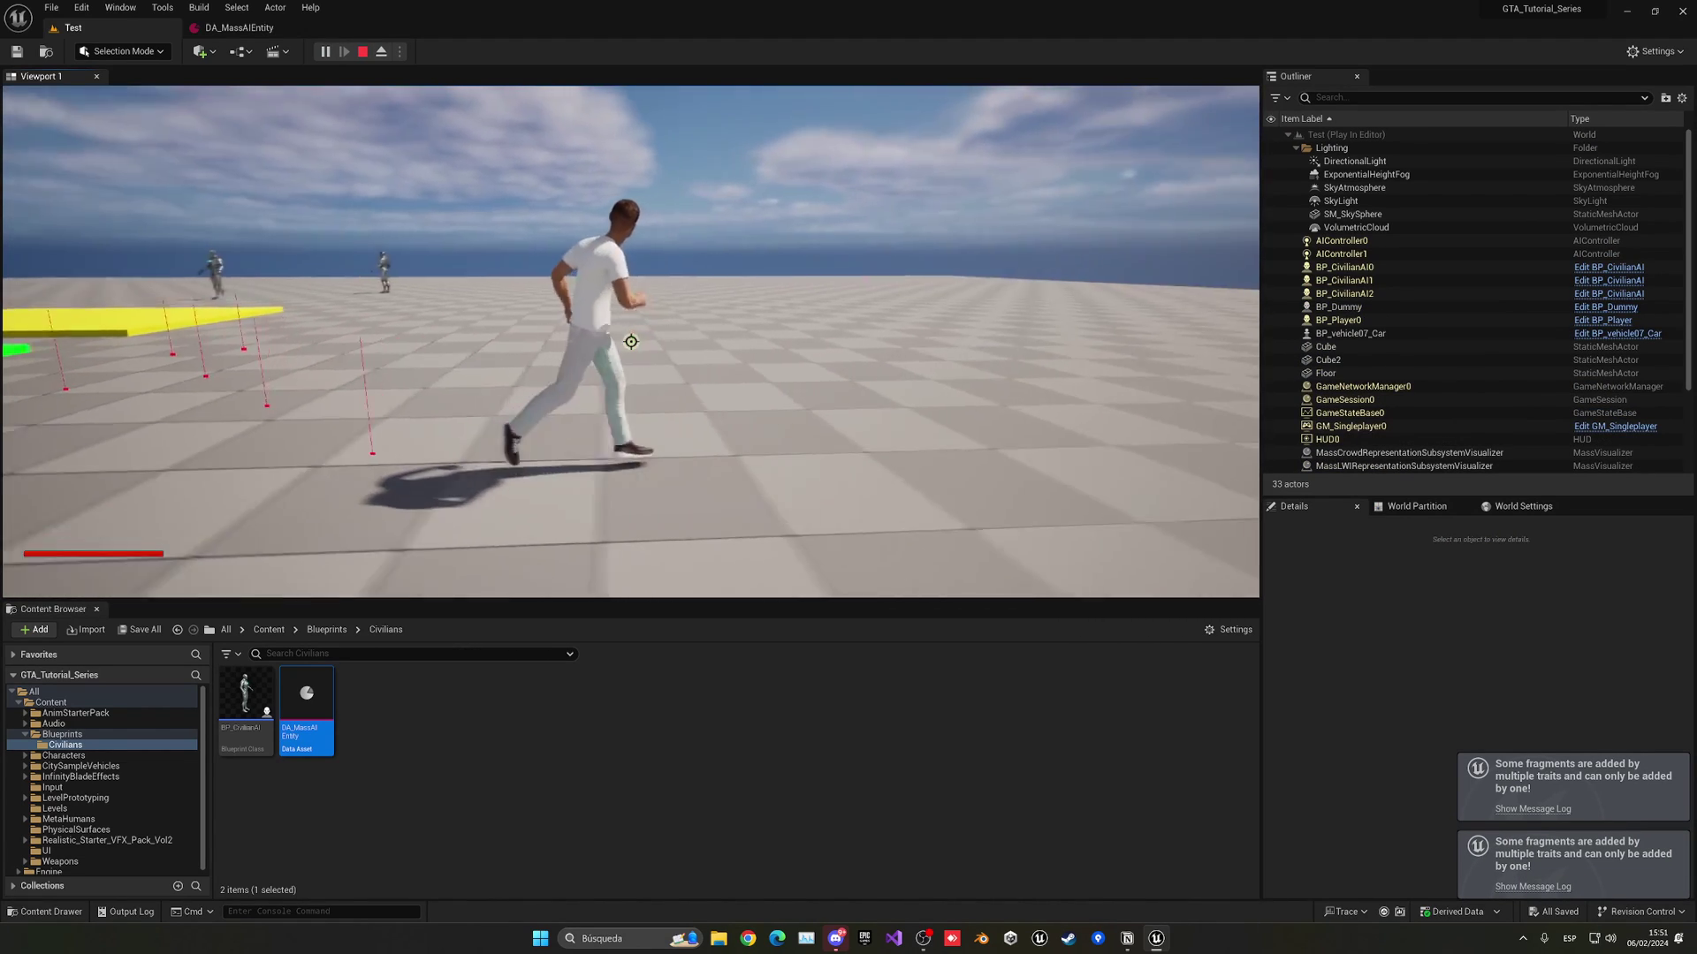
{"action": "key", "text": "Escape"}
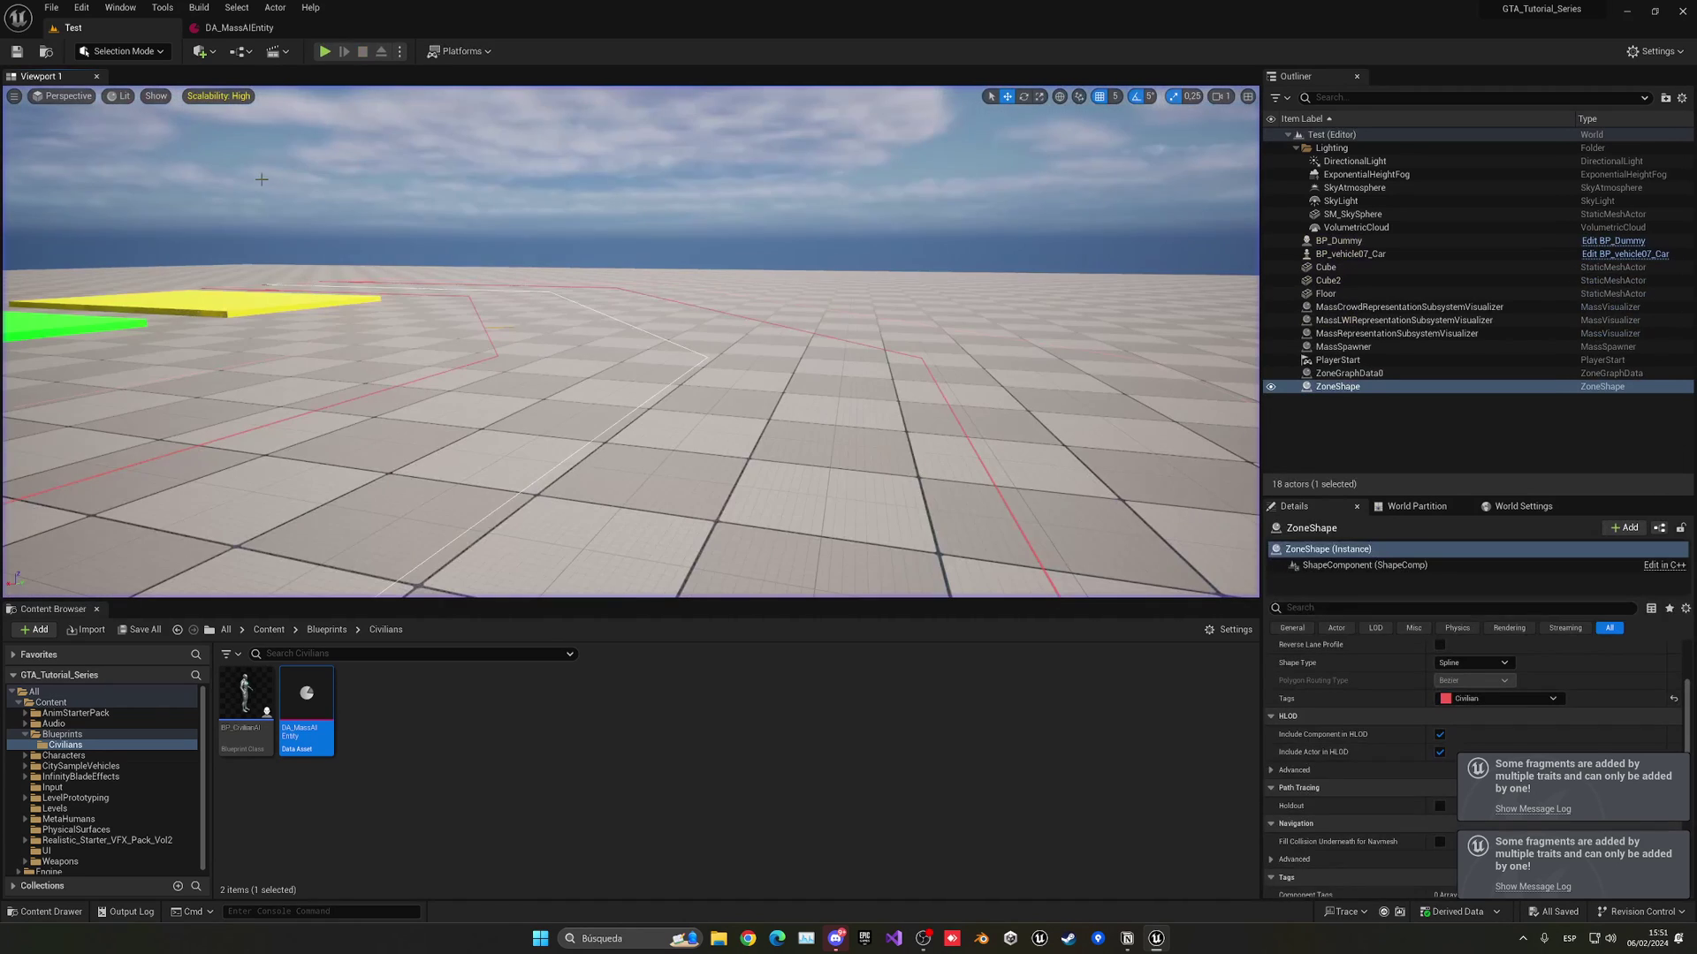
Set Medium LOD to High Res Spawned Actor and Low LOD to Low Res Spawned Actor, then save DA_MassAIEntity.
{"action": "left_click", "coordinate": [237, 28]}
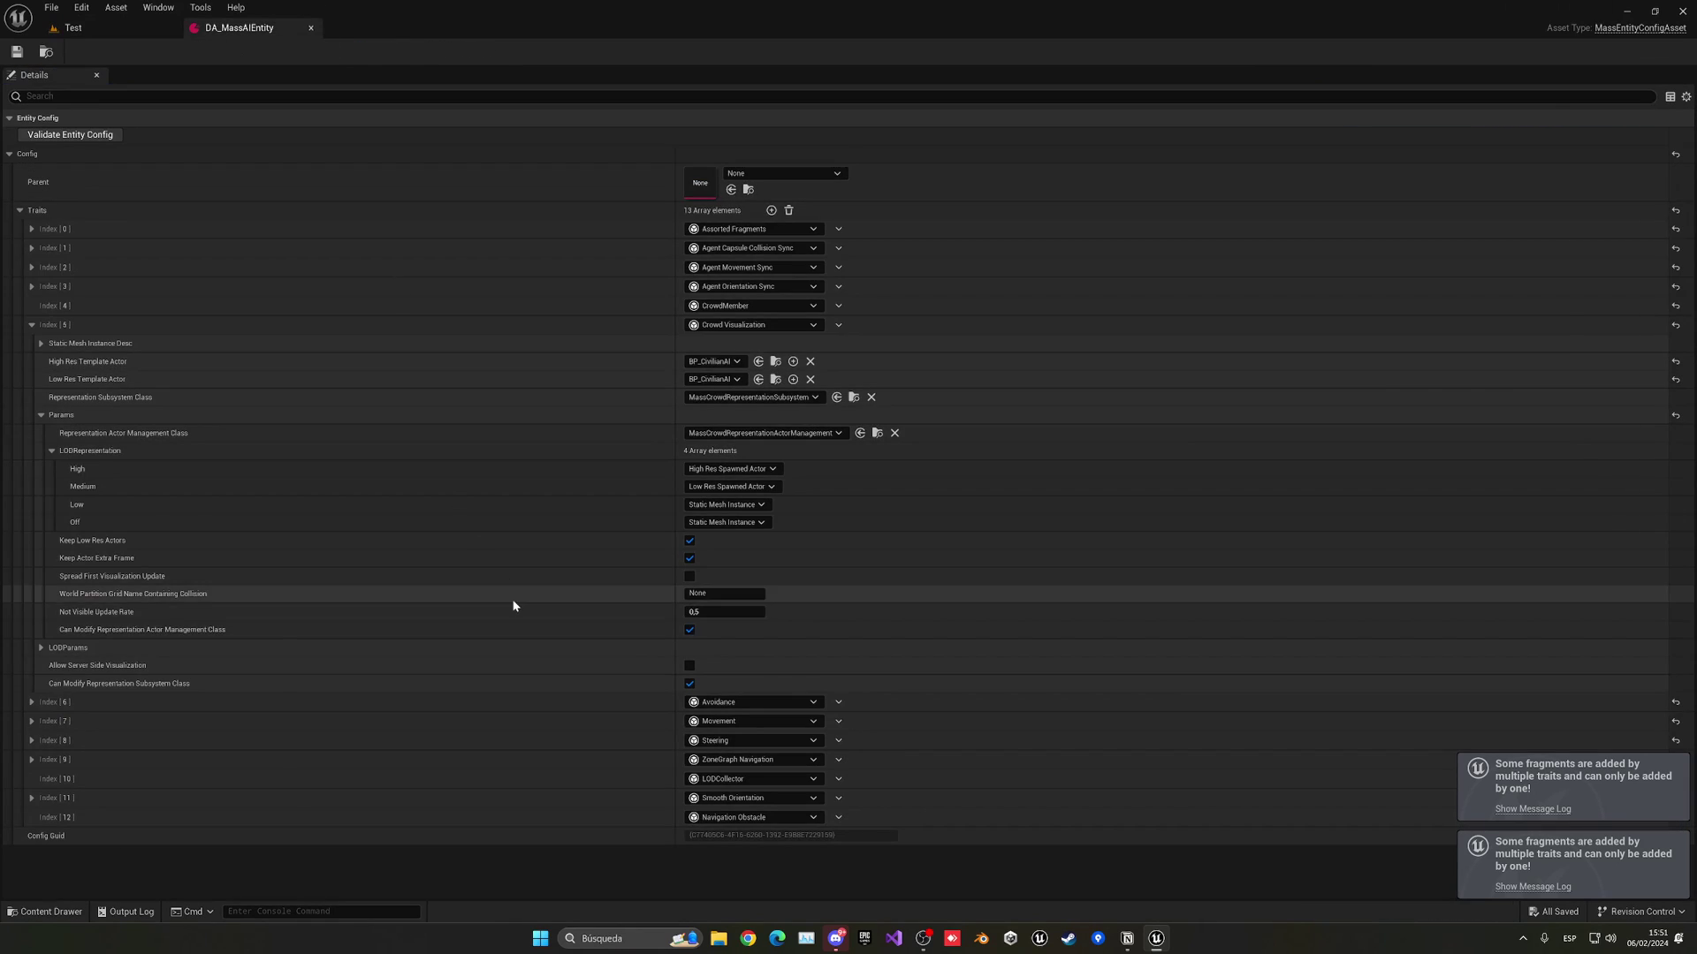
{"action": "left_click", "coordinate": [747, 492]}
{"action": "left_click", "coordinate": [717, 499]}
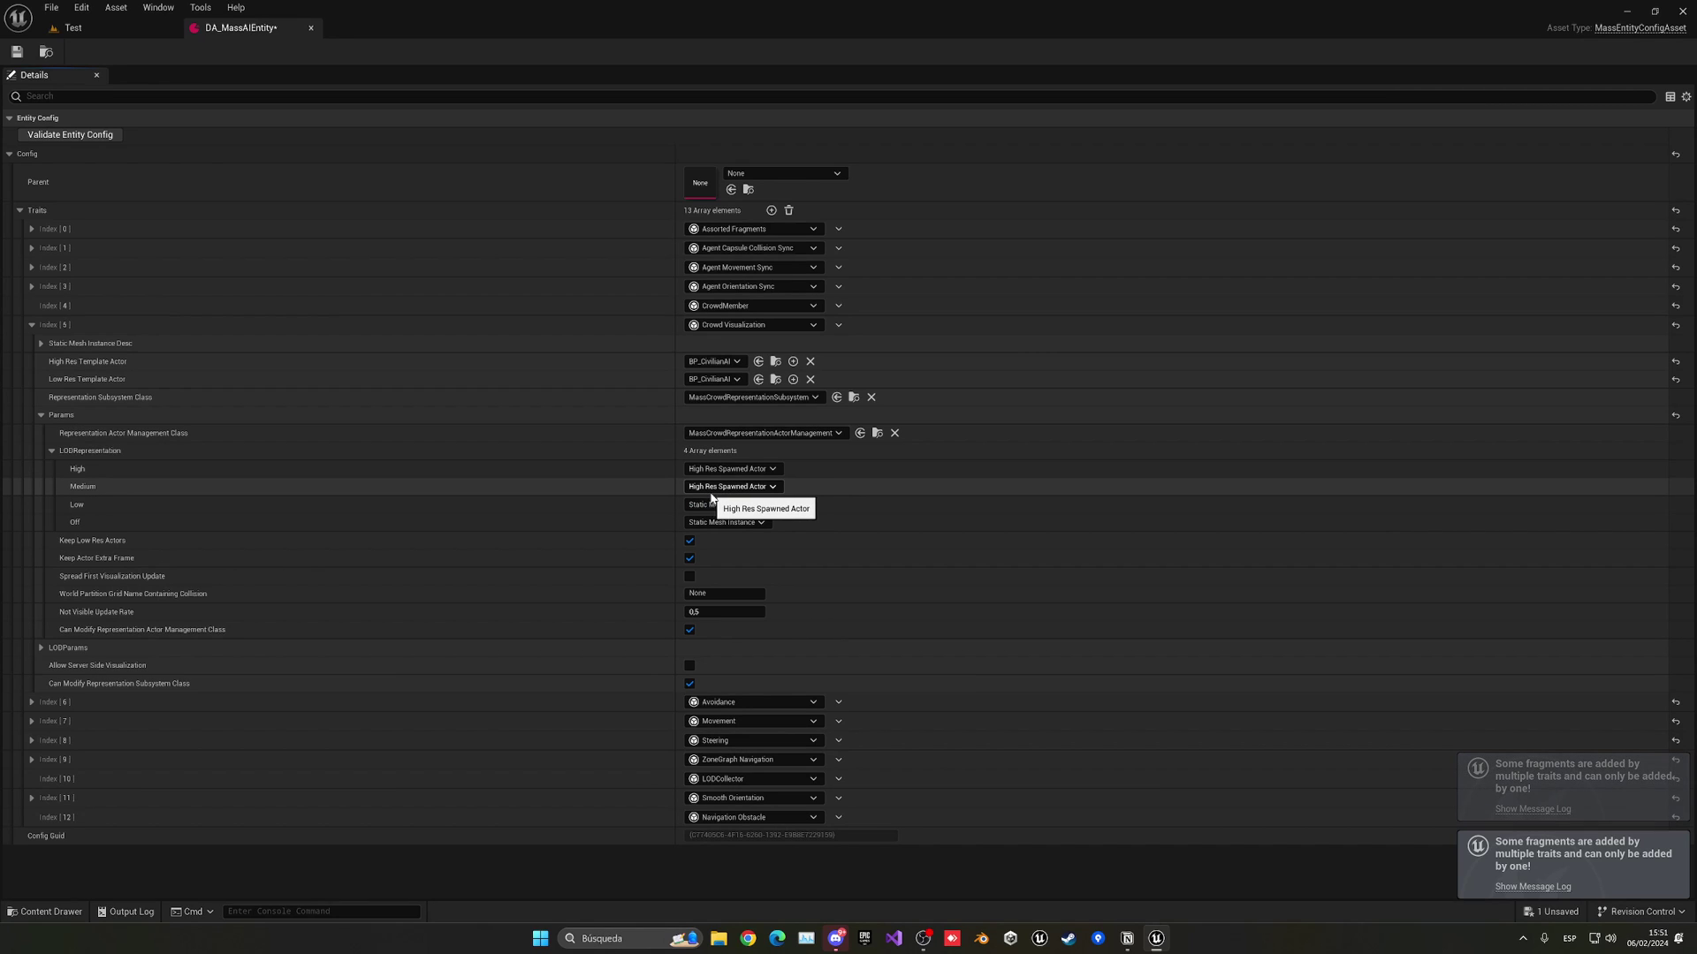
{"action": "left_click", "coordinate": [719, 505]}
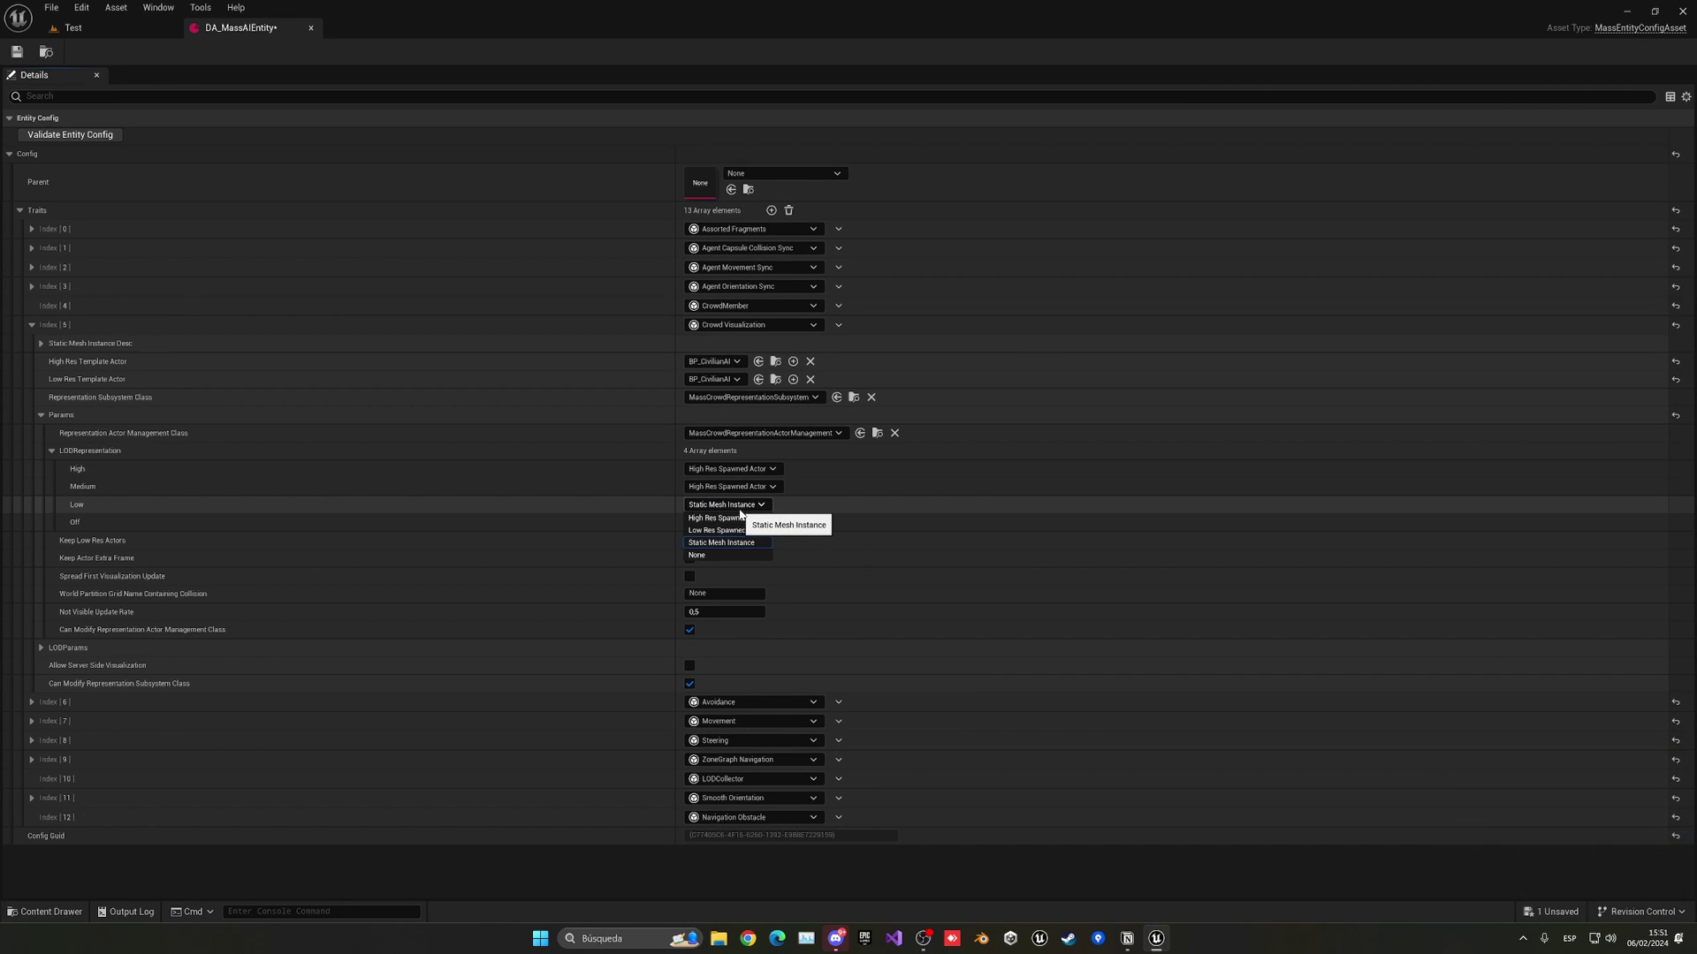
{"action": "left_click", "coordinate": [718, 530]}
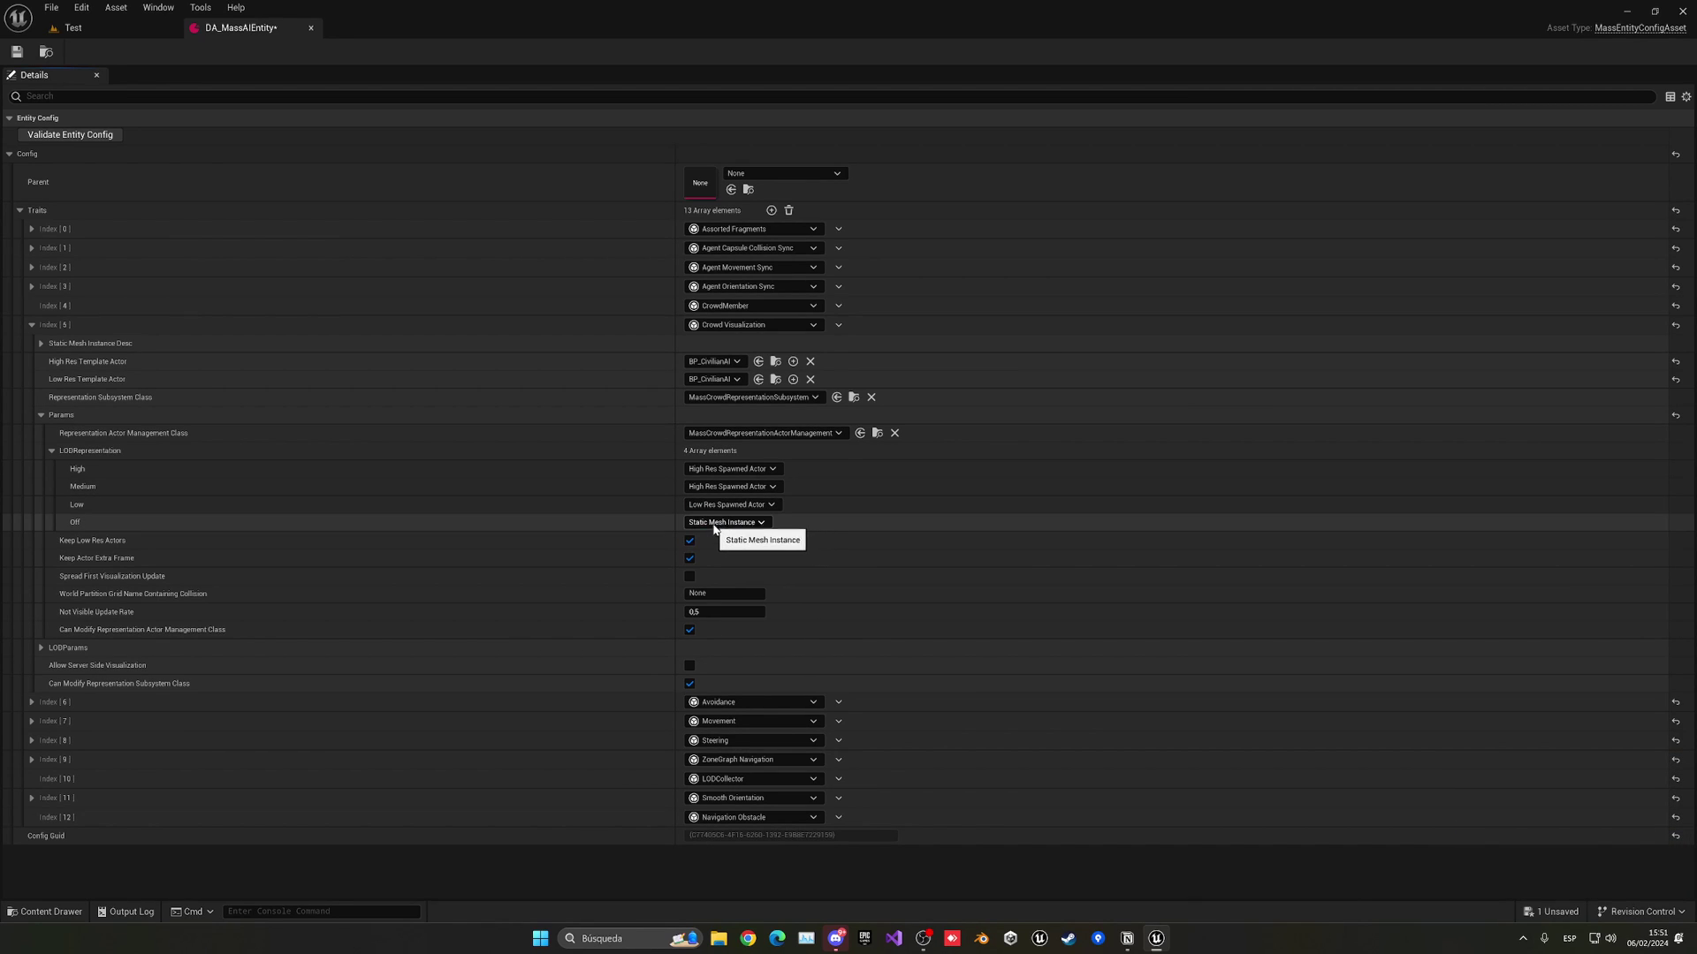
{"action": "left_click", "coordinate": [734, 560]}
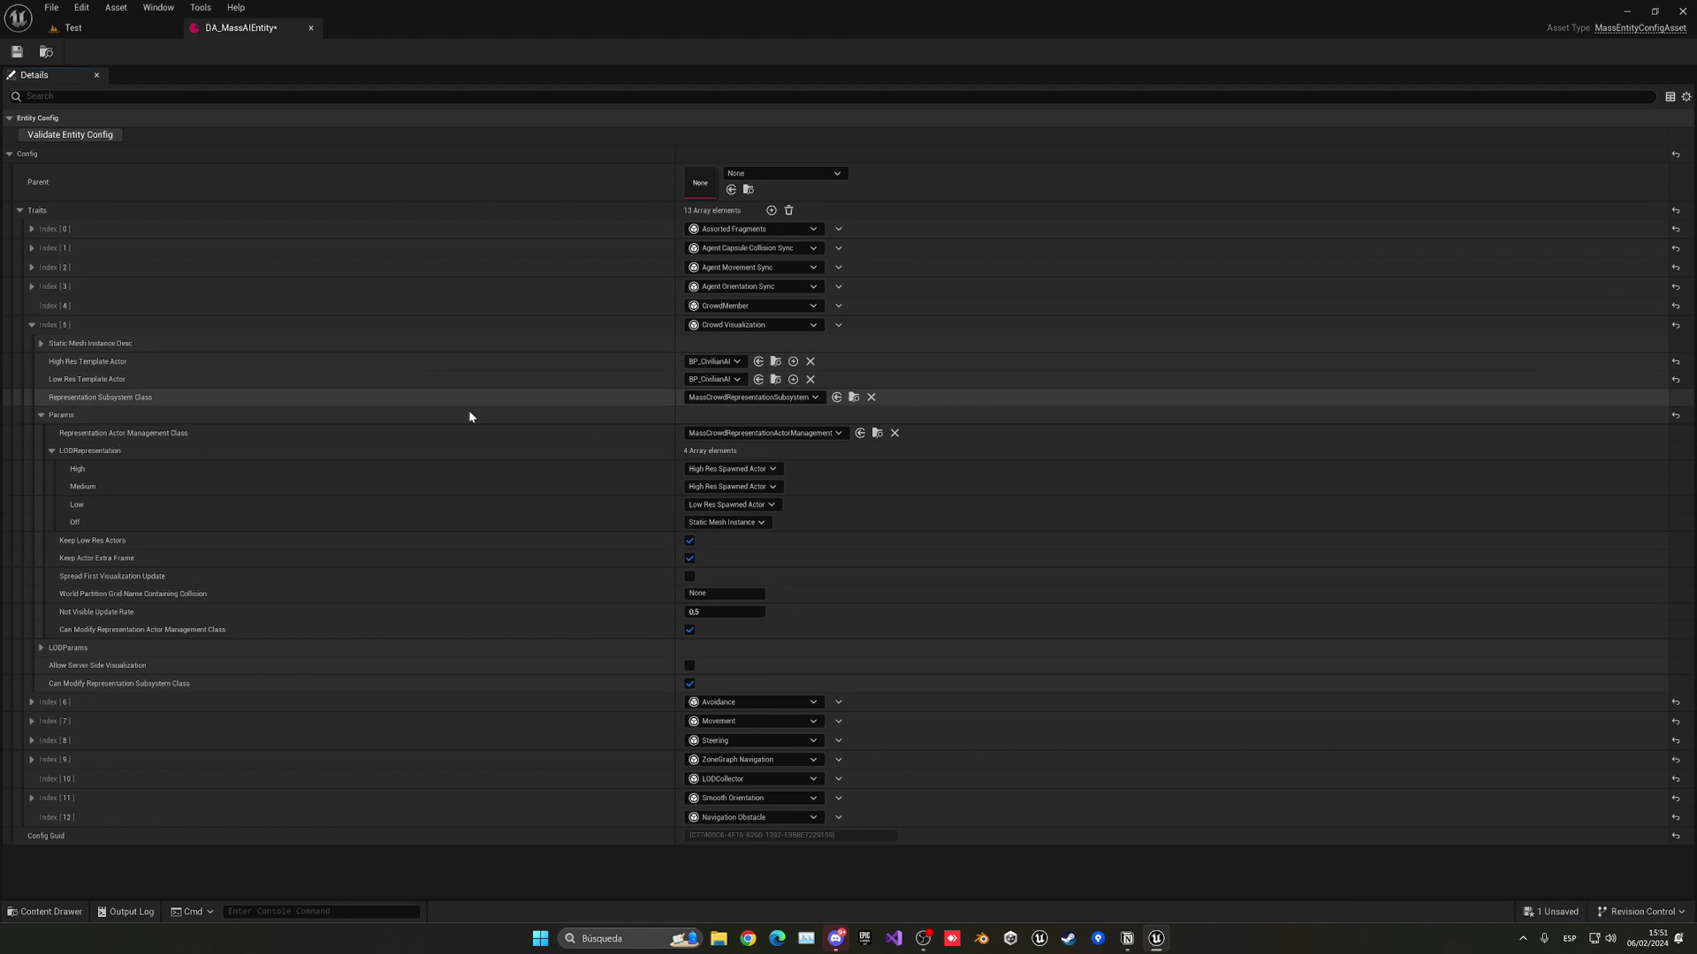
{"action": "left_click", "coordinate": [16, 53]}
Playtest the Test level with Alt+P, running toward the five walking civilians, then stop.
{"action": "left_click", "coordinate": [74, 27]}
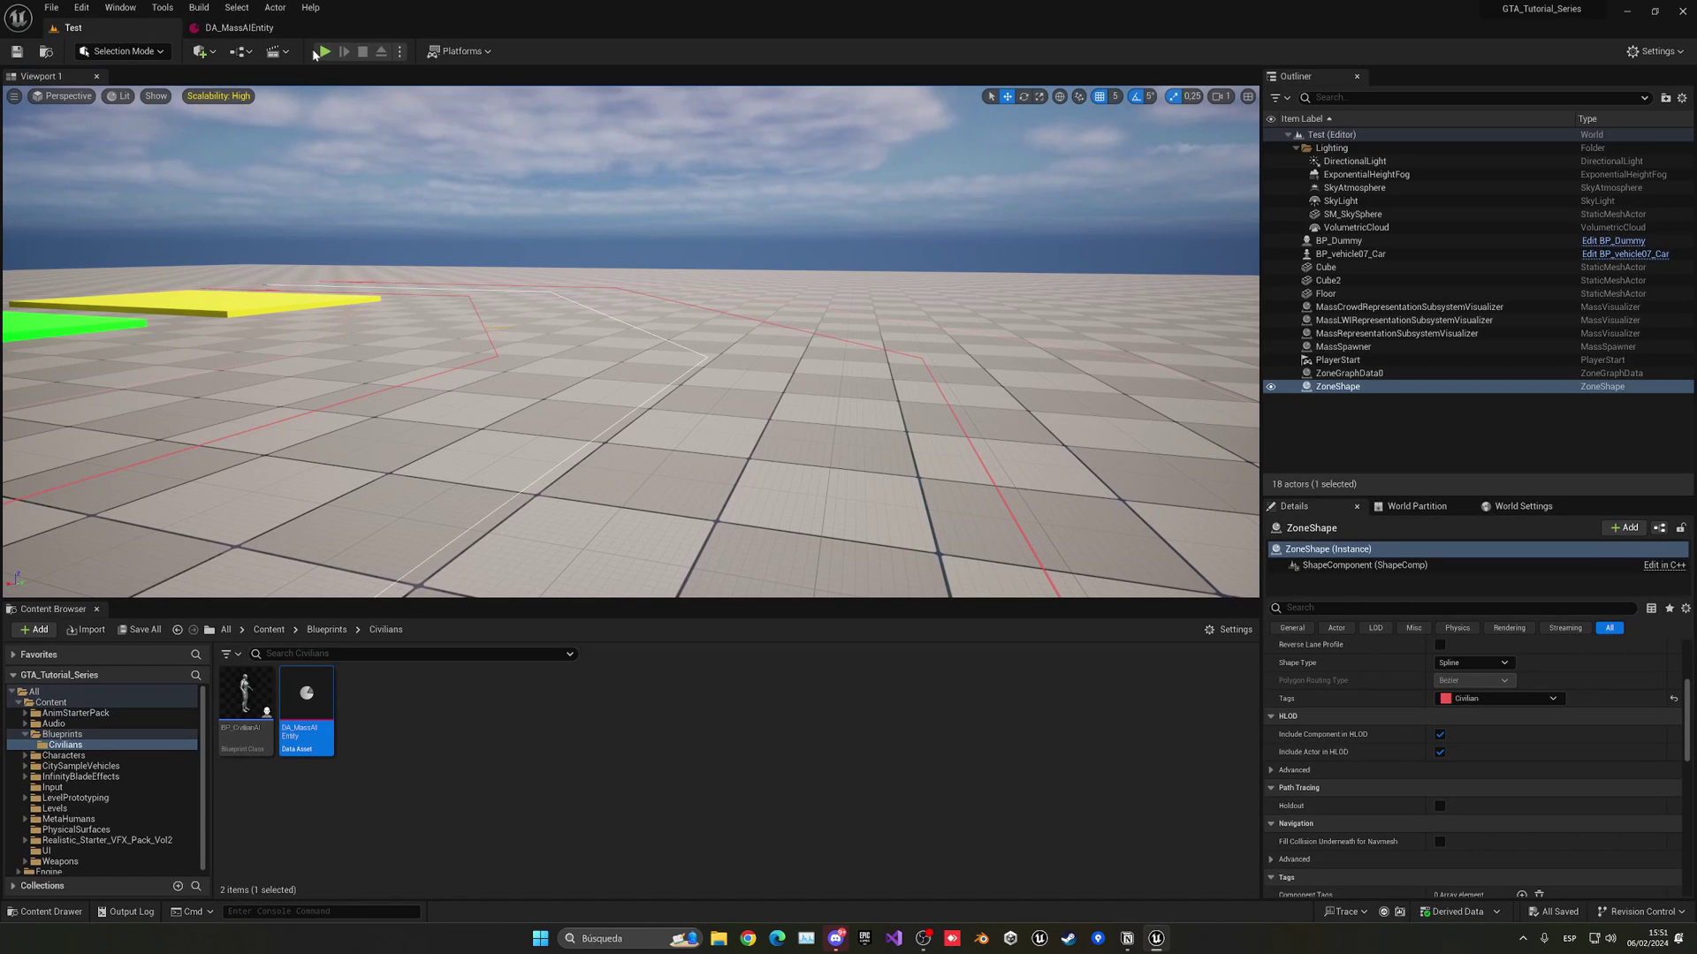
{"action": "key", "text": "alt+p"}
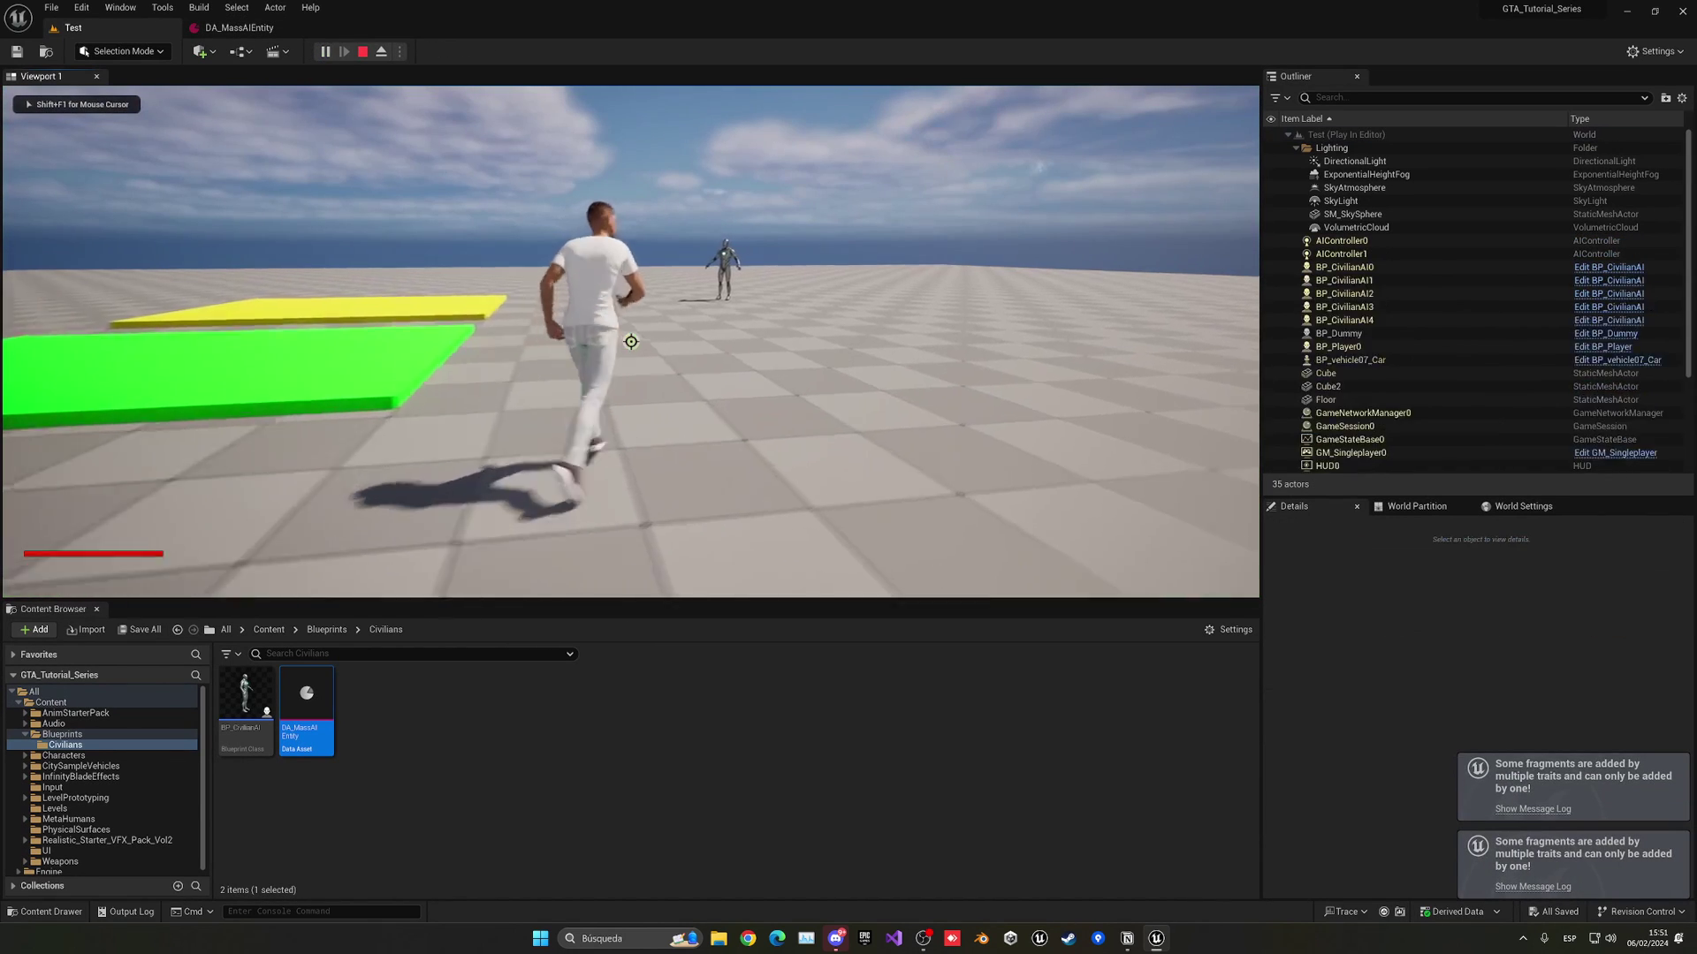
{"action": "key", "text": "w"}
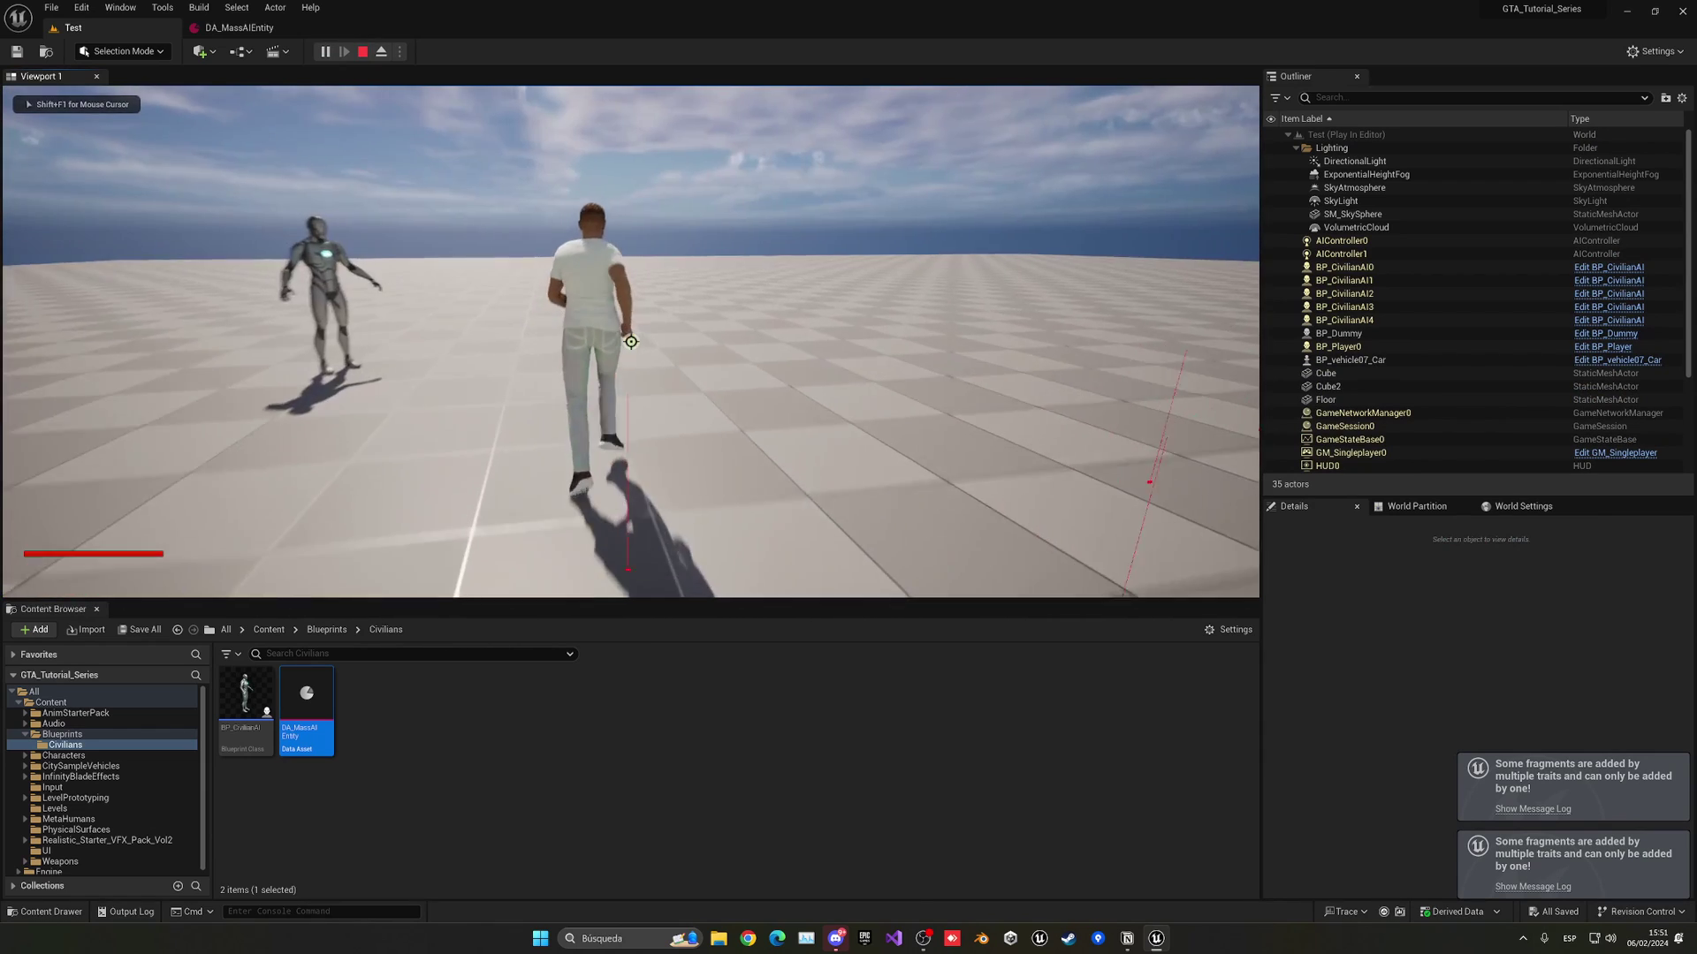
{"action": "key", "text": "w"}
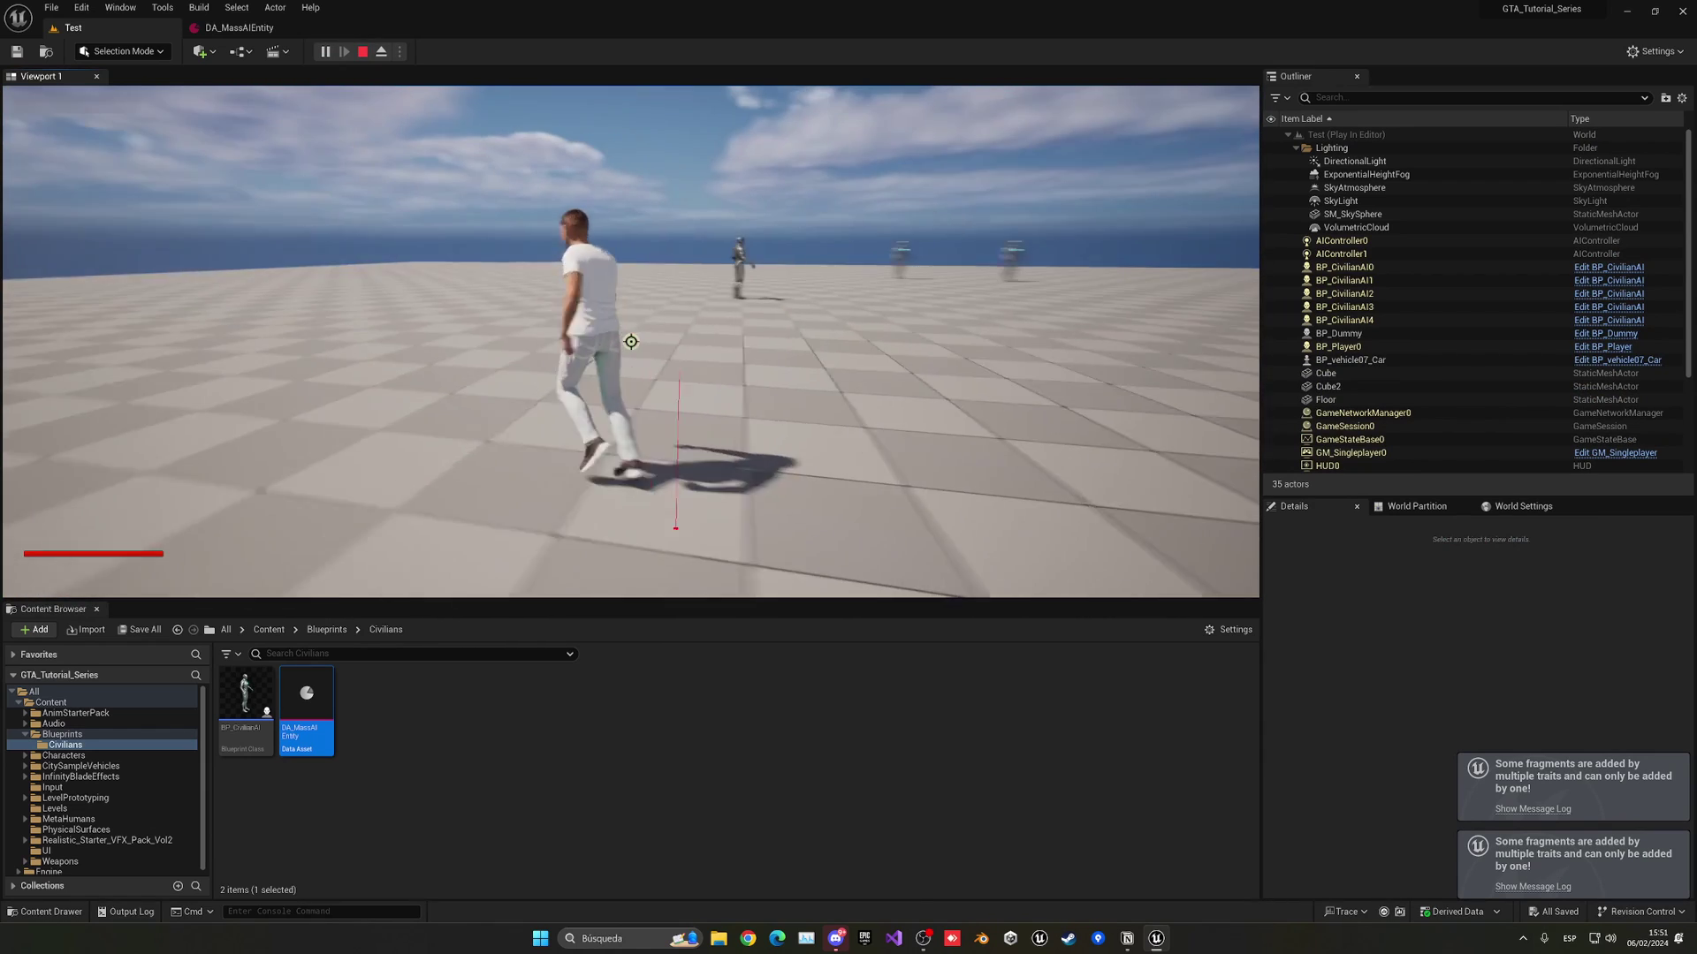
{"action": "key", "text": "w"}
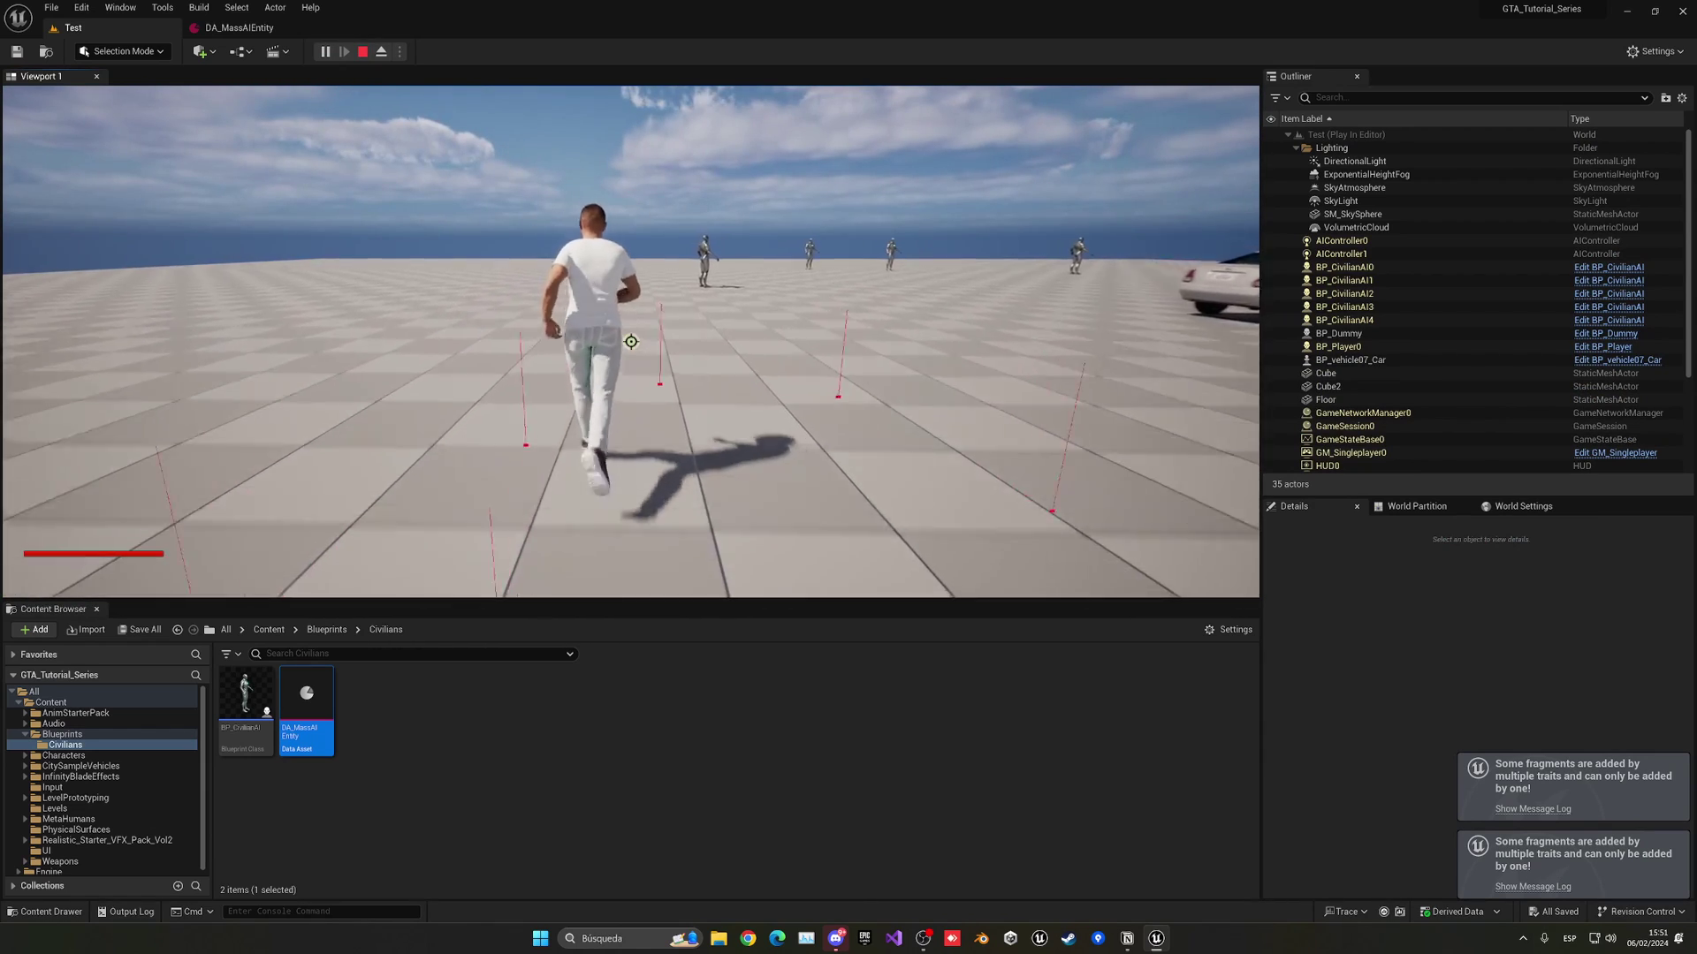
{"action": "key", "text": "w"}
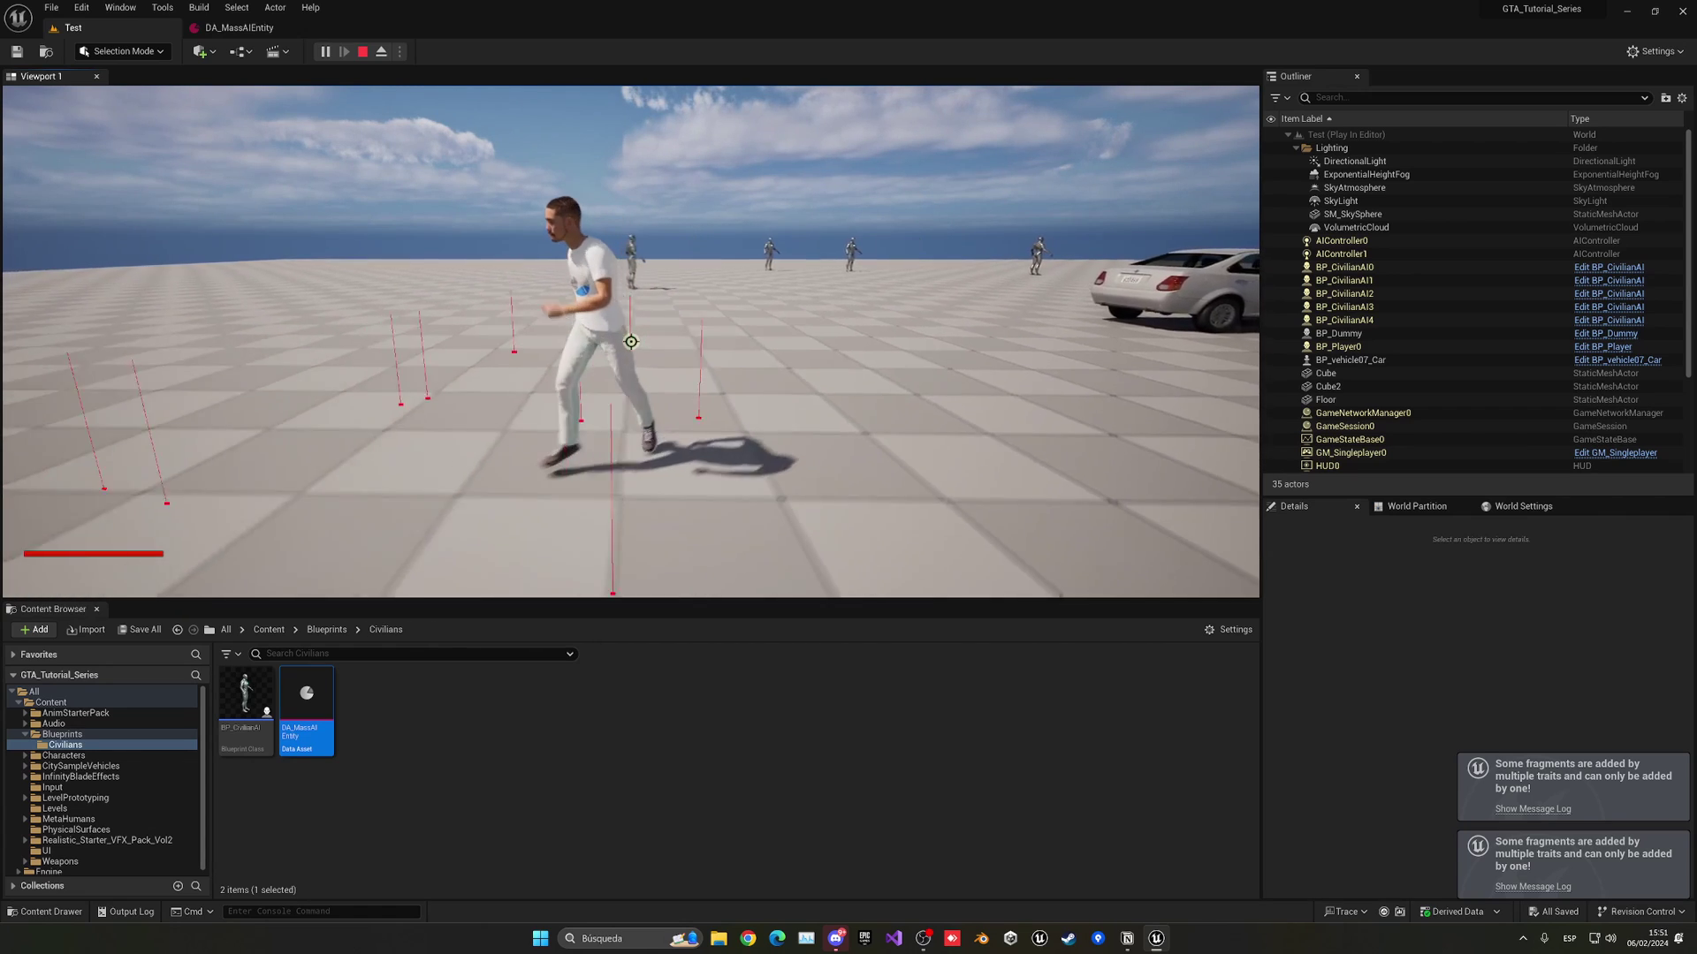
{"action": "key", "text": "w"}
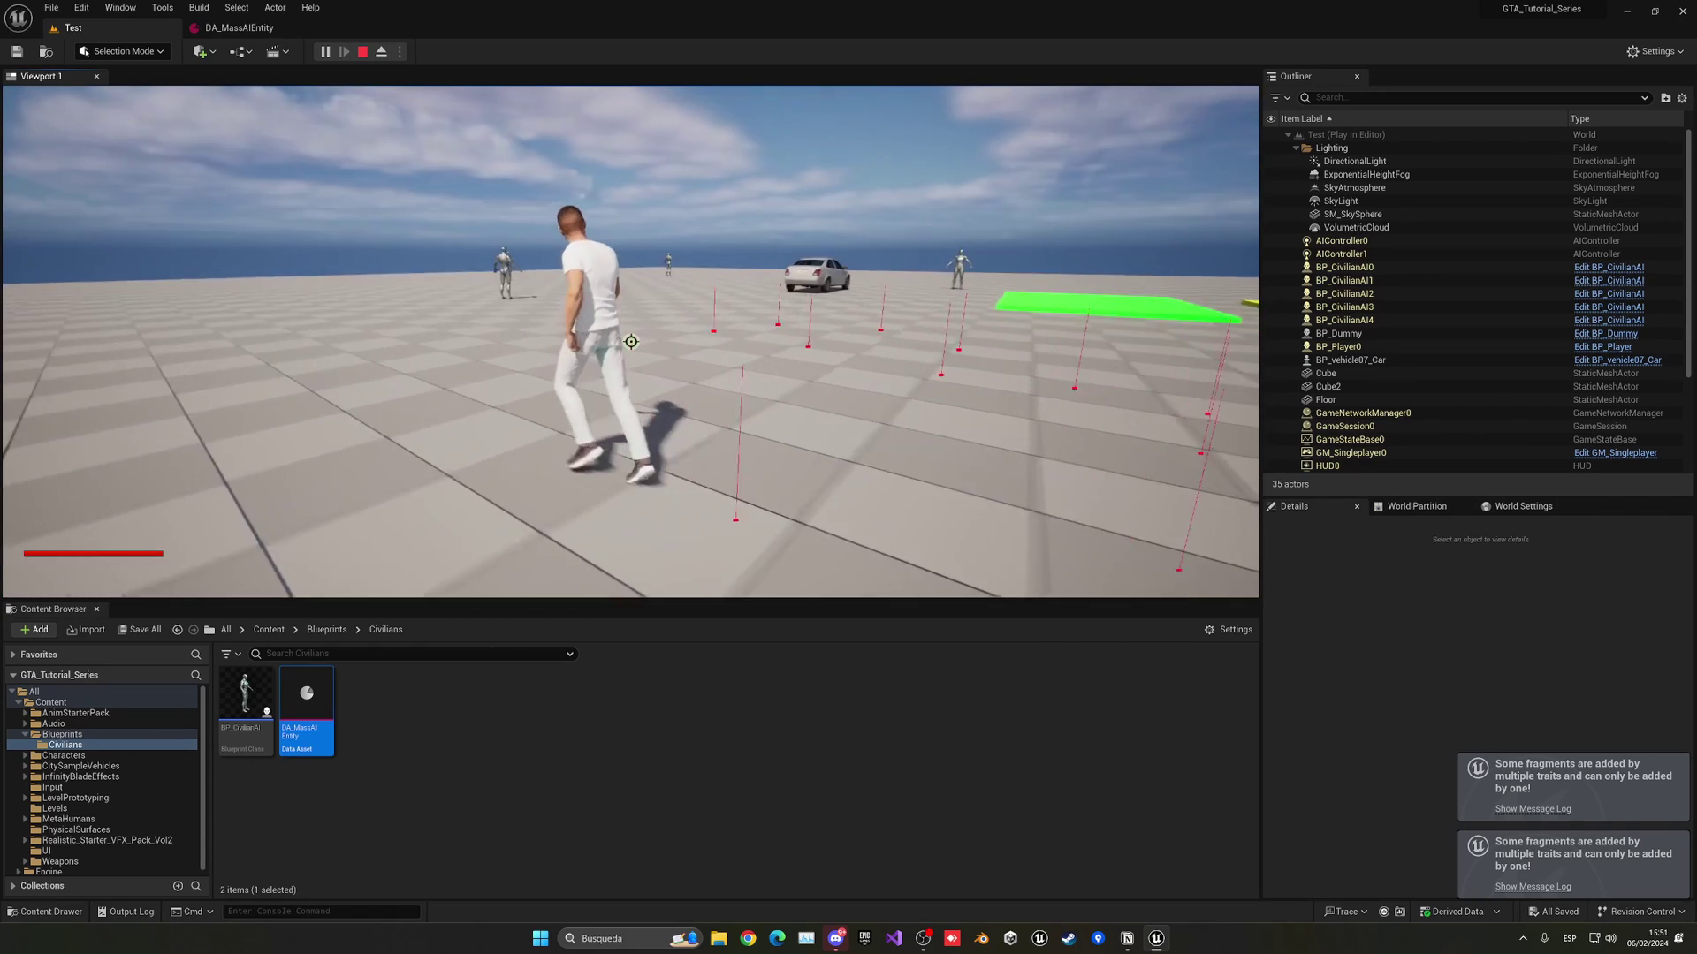
{"action": "key", "text": "w"}
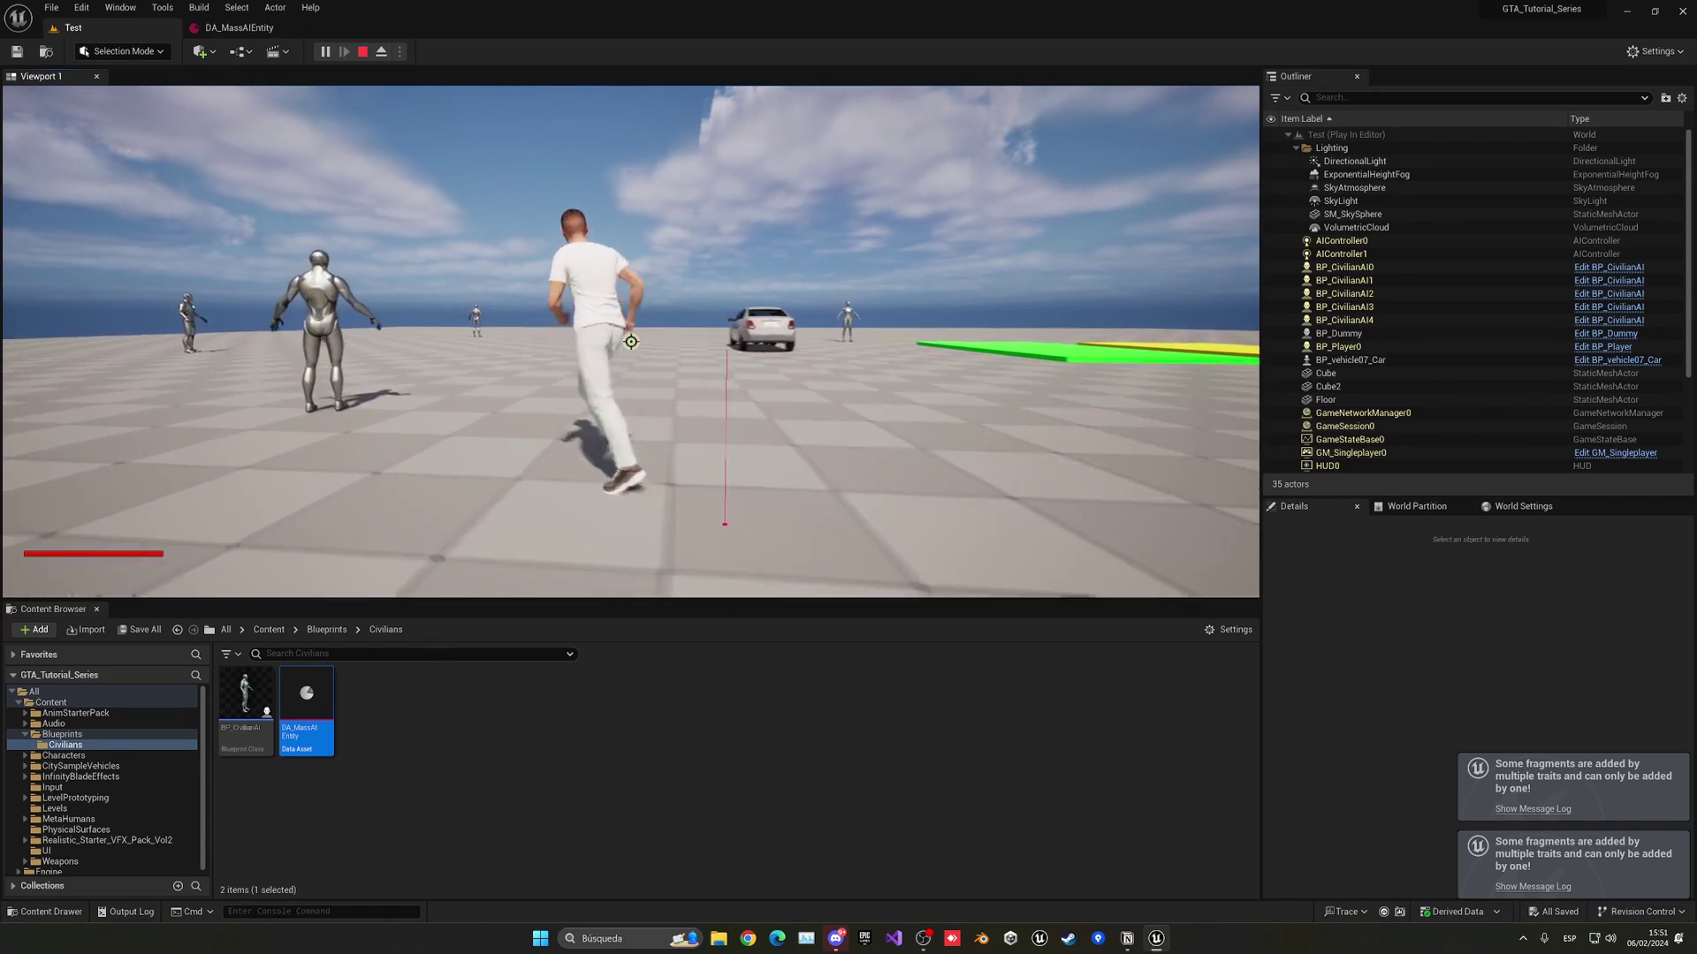
{"action": "key", "text": "w"}
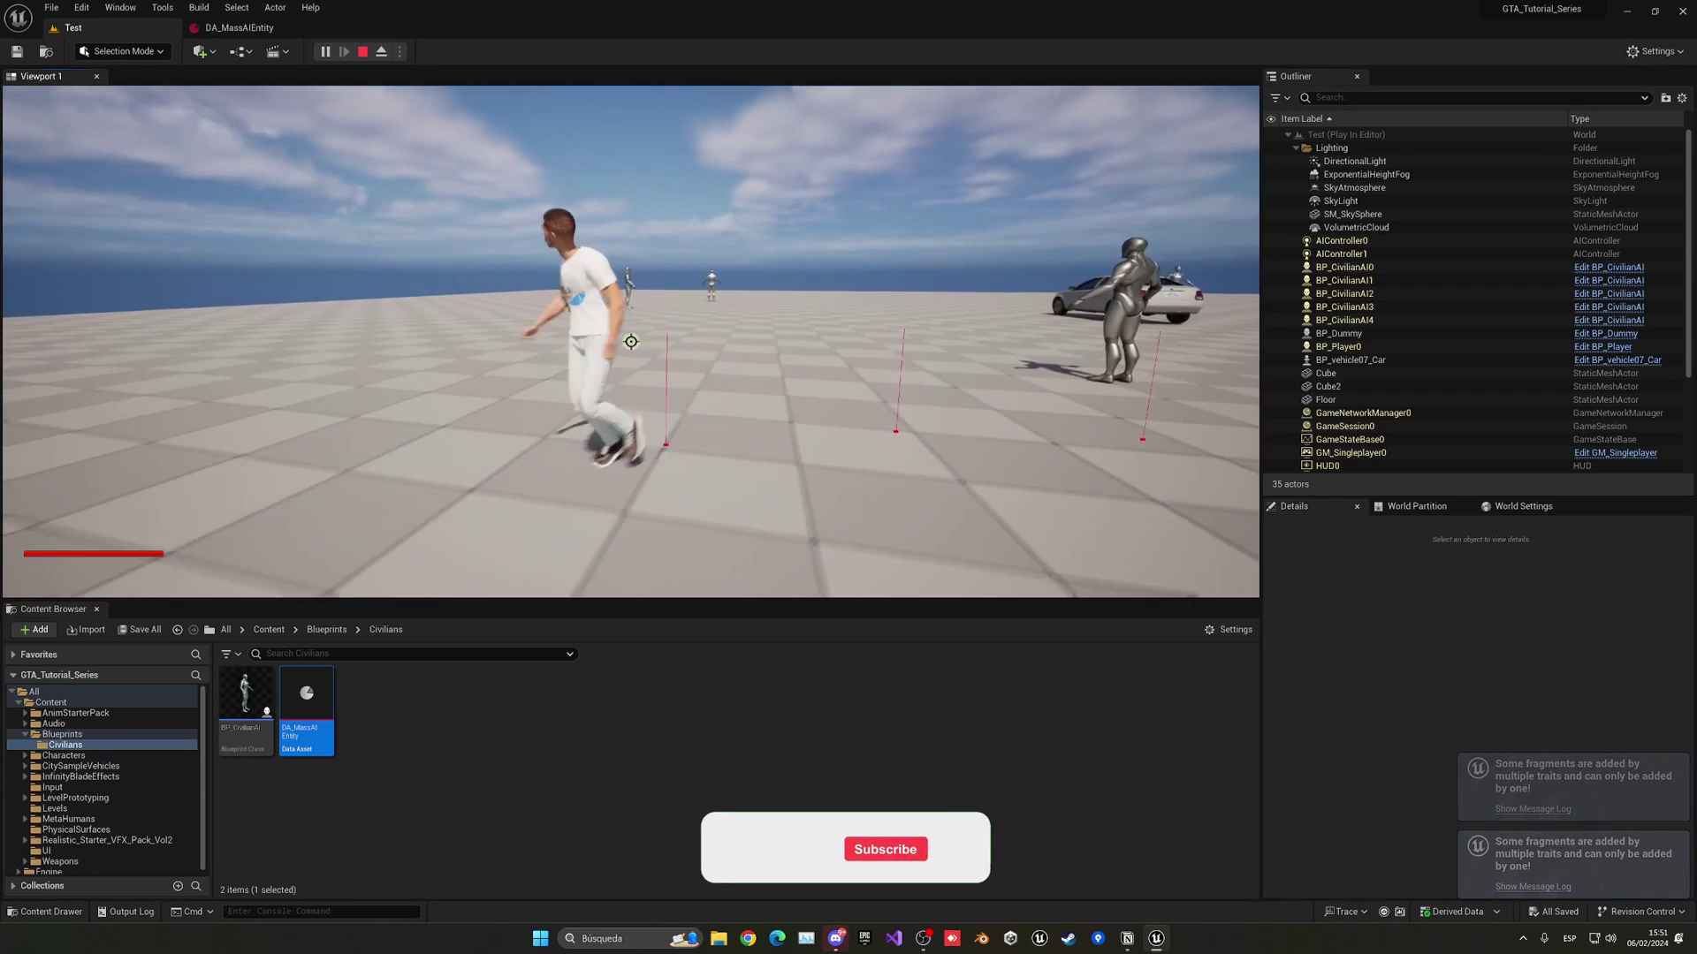
{"action": "key", "text": "w"}
{"action": "key", "text": "Escape"}
Start a new Play In Editor session of the Test level with Alt+P.
{"action": "left_click", "coordinate": [238, 28]}
{"action": "left_click", "coordinate": [155, 31]}
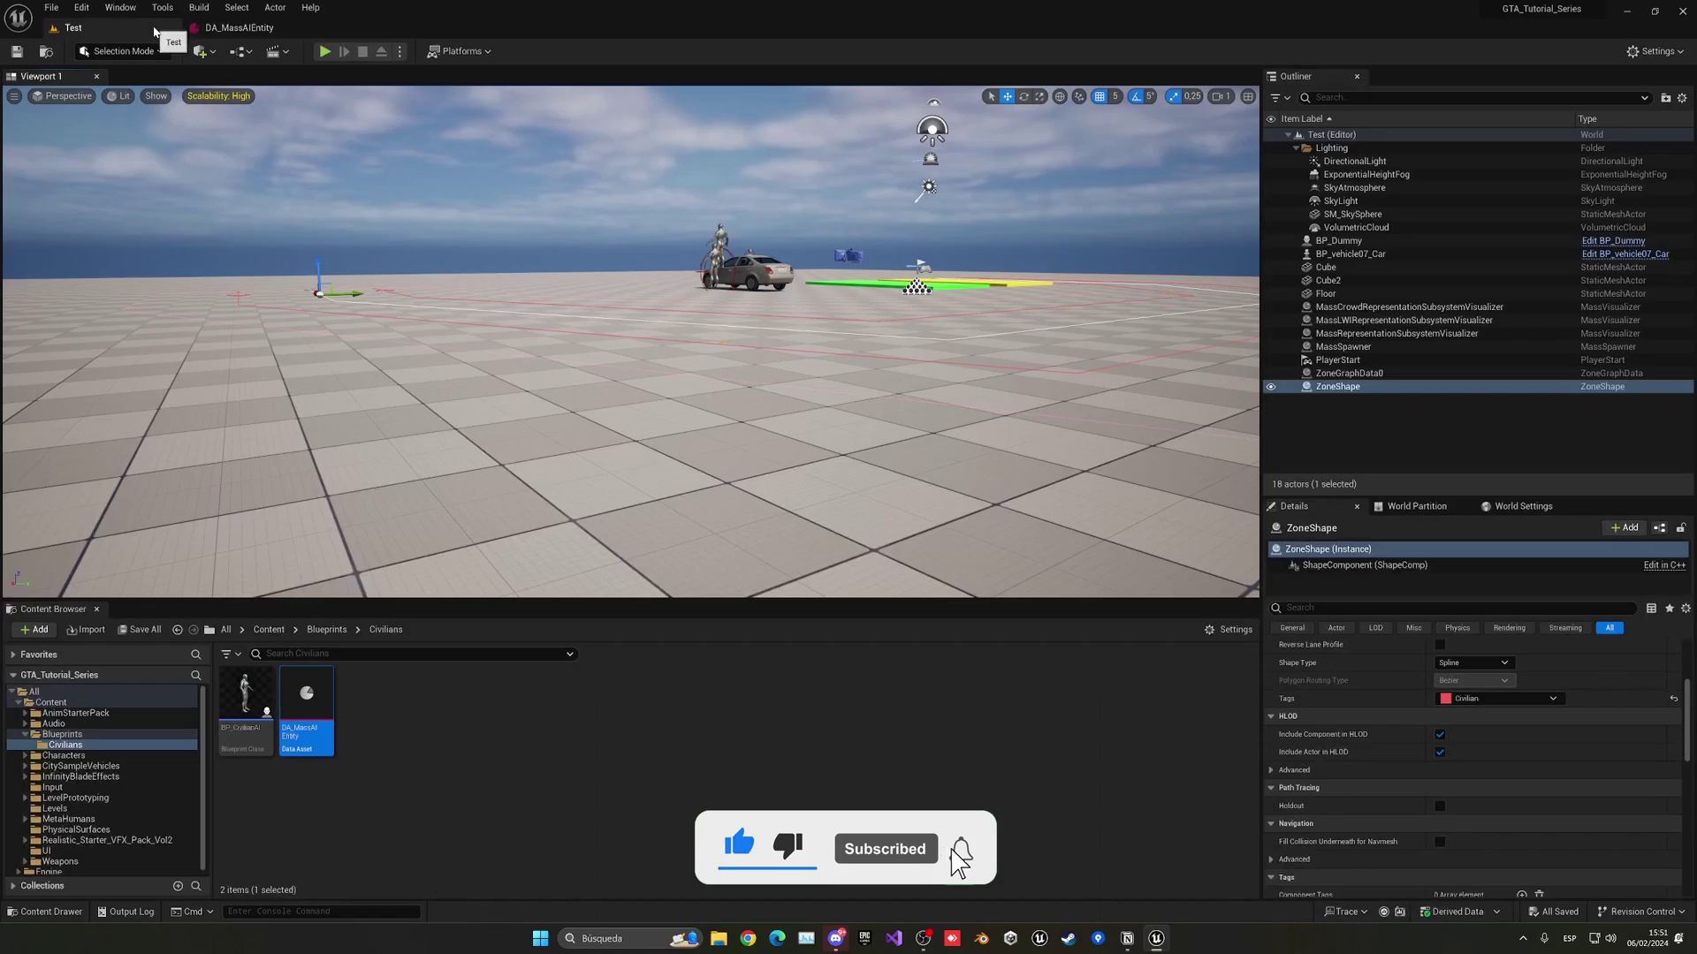
{"action": "key", "text": "alt+p"}
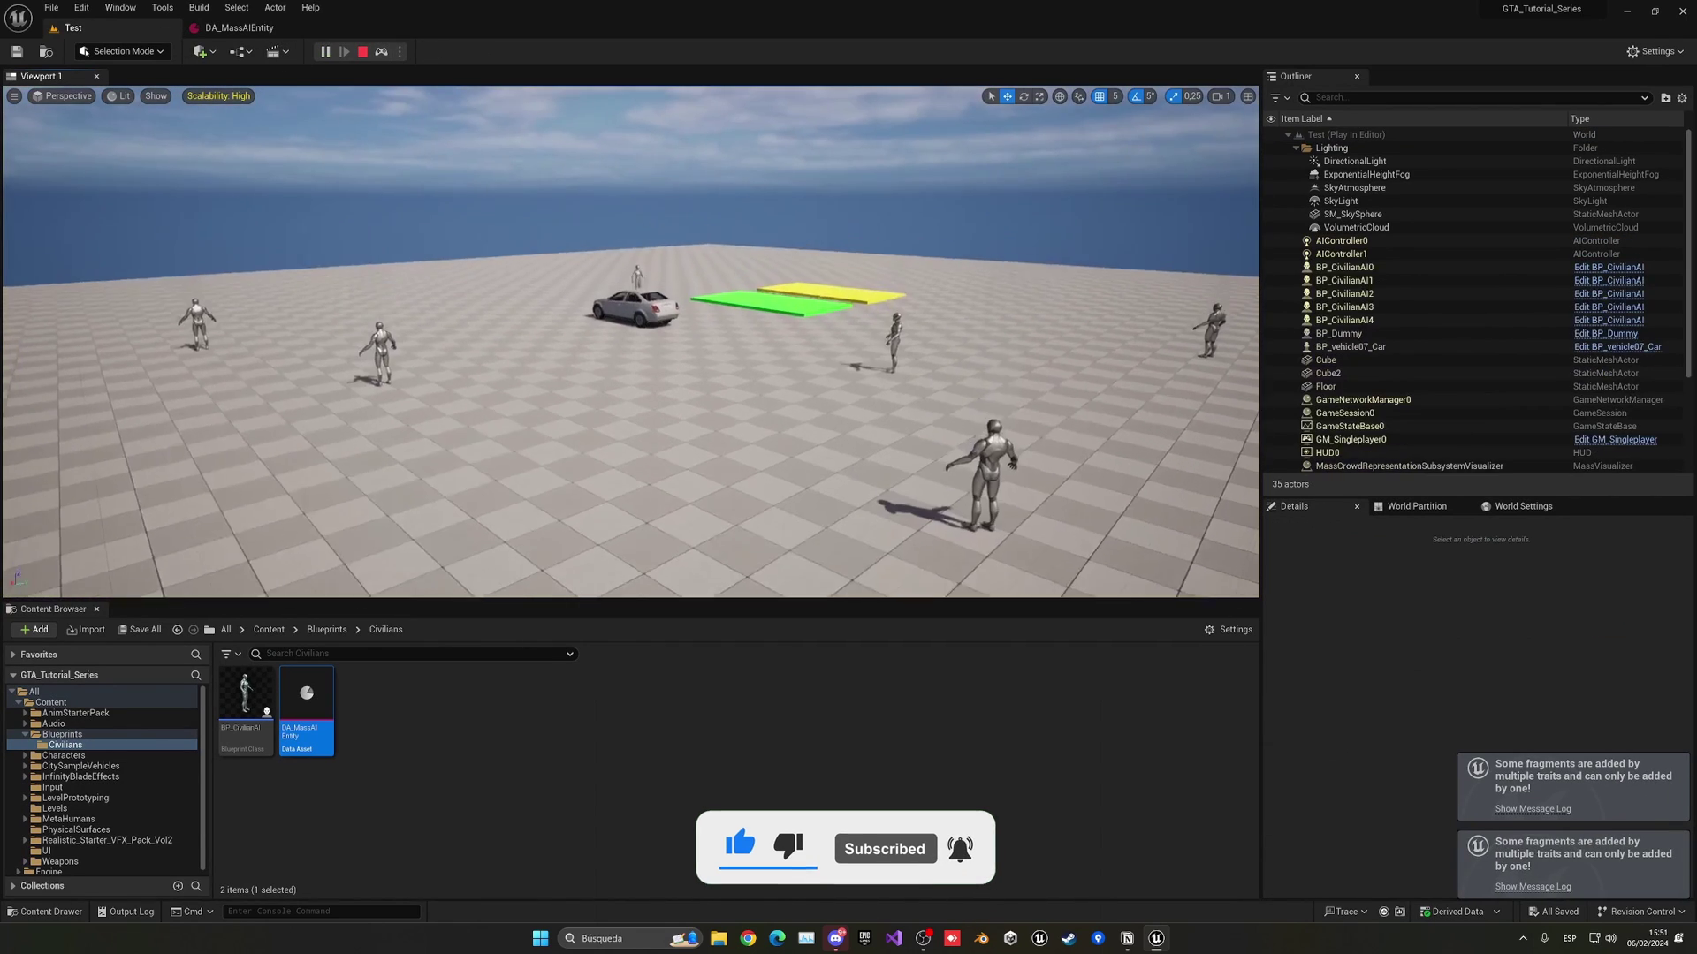
Select the ZoneShape in the Outliner and fly the camera above the civilians walking its lanes.
{"action": "scroll", "coordinate": [1414, 398], "scroll_direction": "down", "scroll_amount": 3}
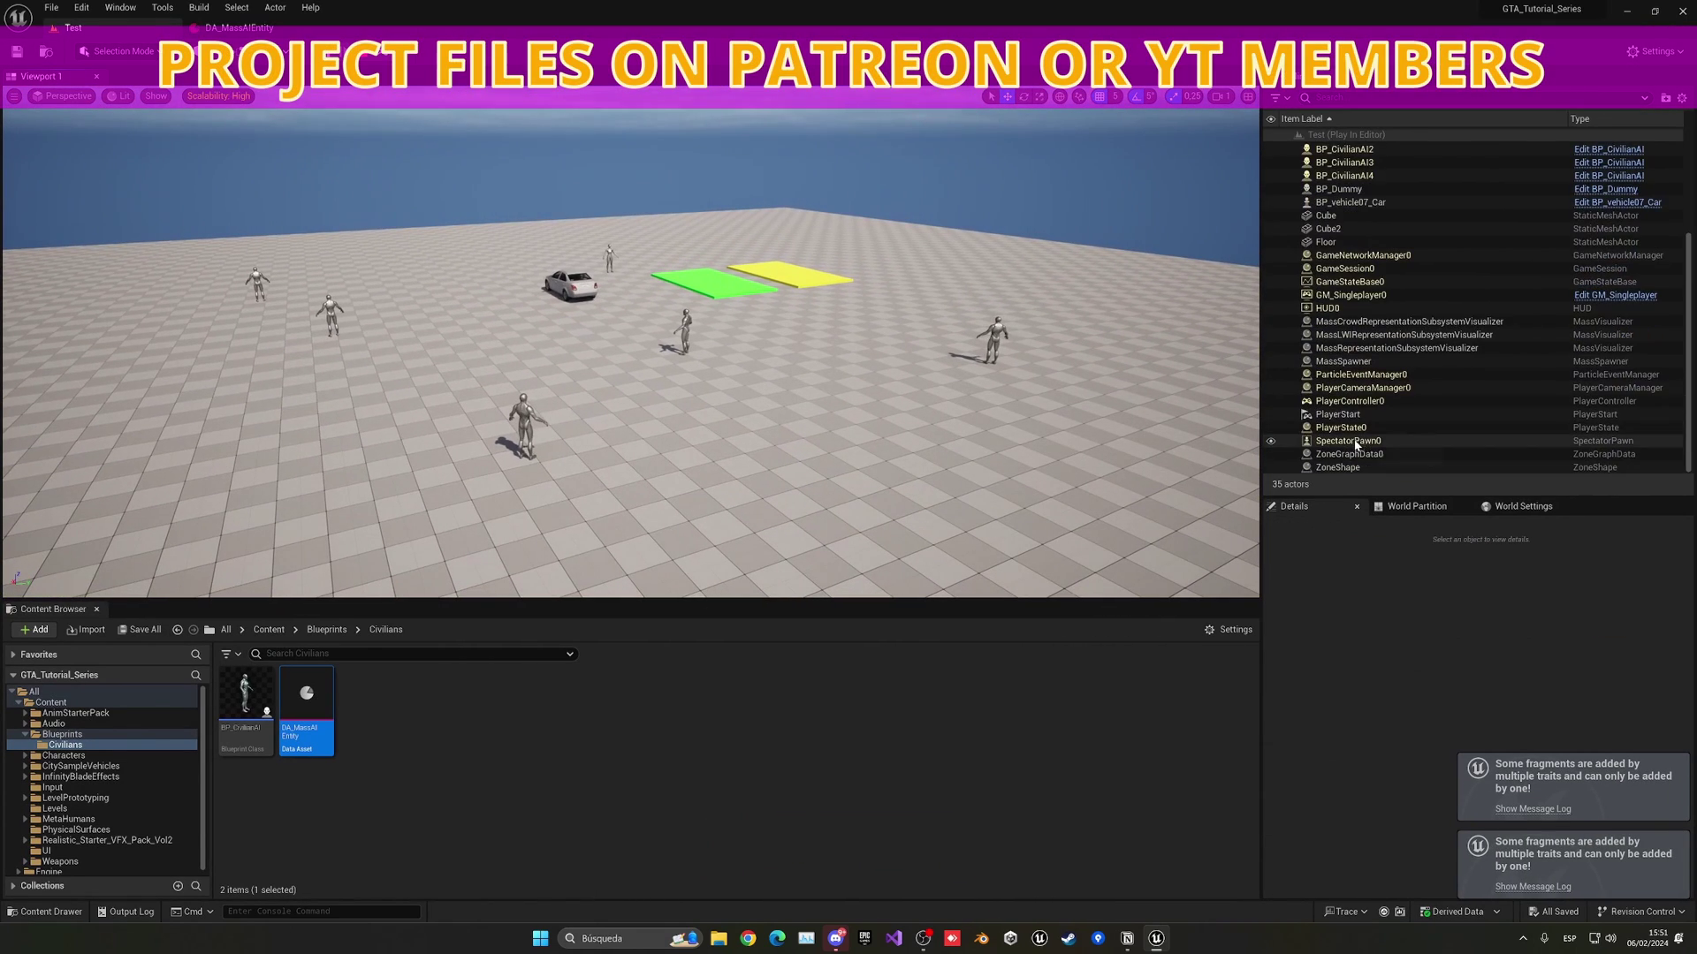
{"action": "left_click", "coordinate": [1350, 453]}
{"action": "left_click", "coordinate": [1337, 466]}
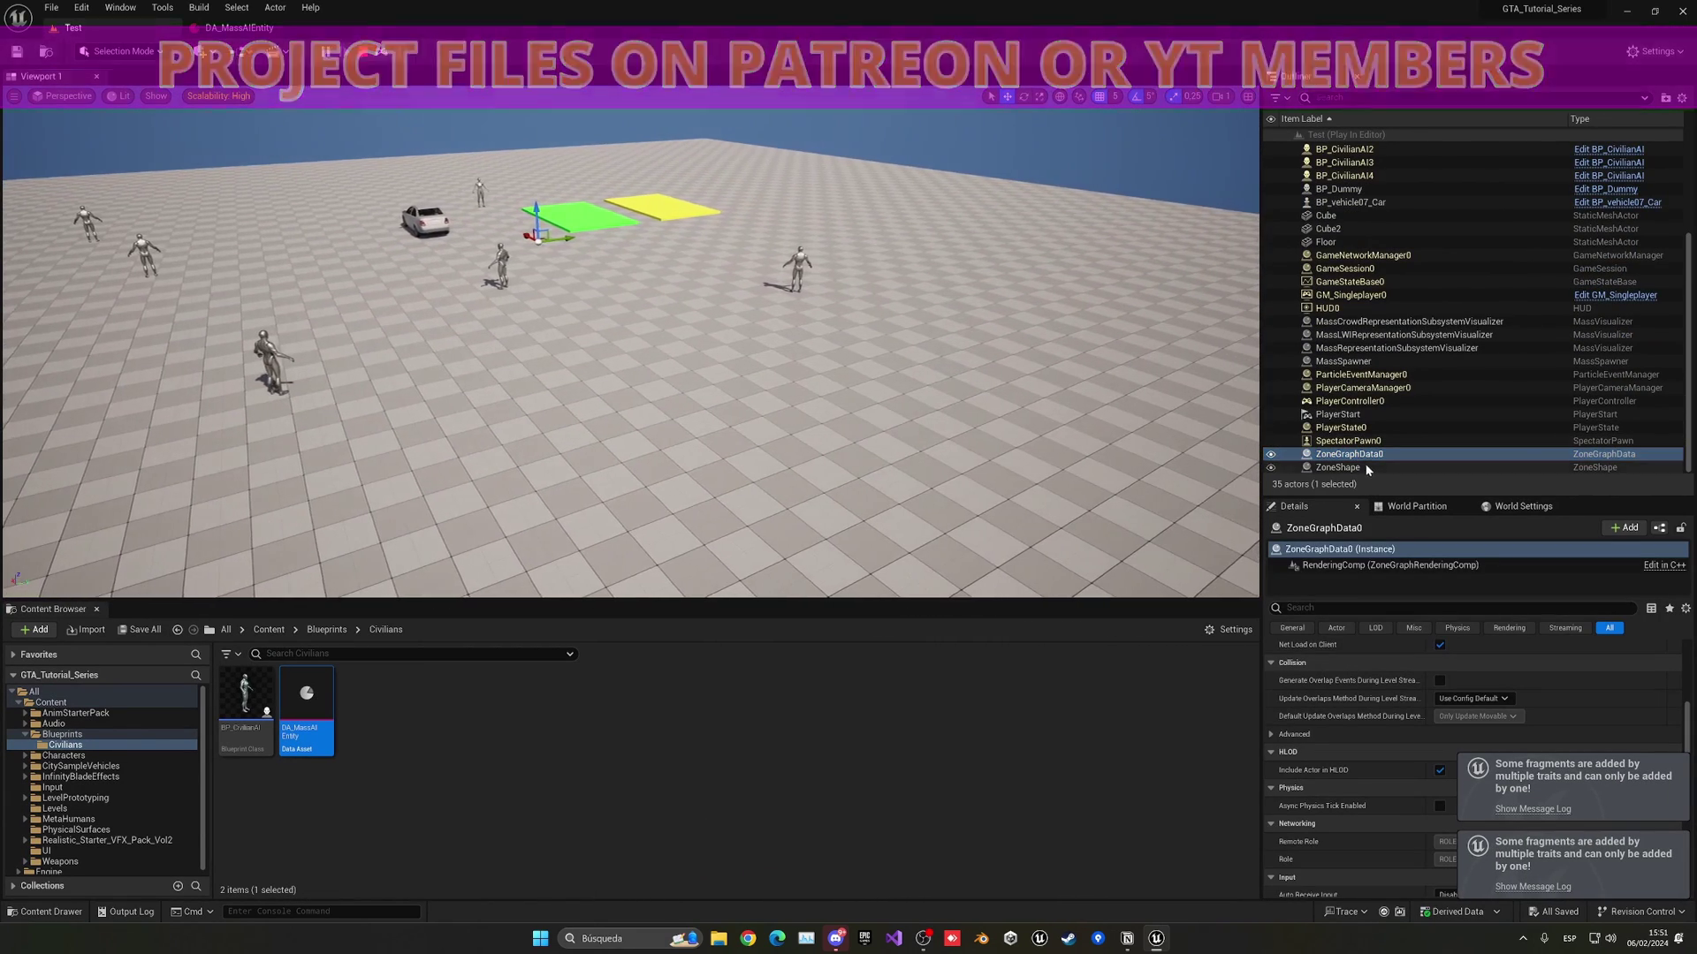
{"action": "right_click_drag", "start_coordinate": [555, 271], "coordinate": [555, 271]}
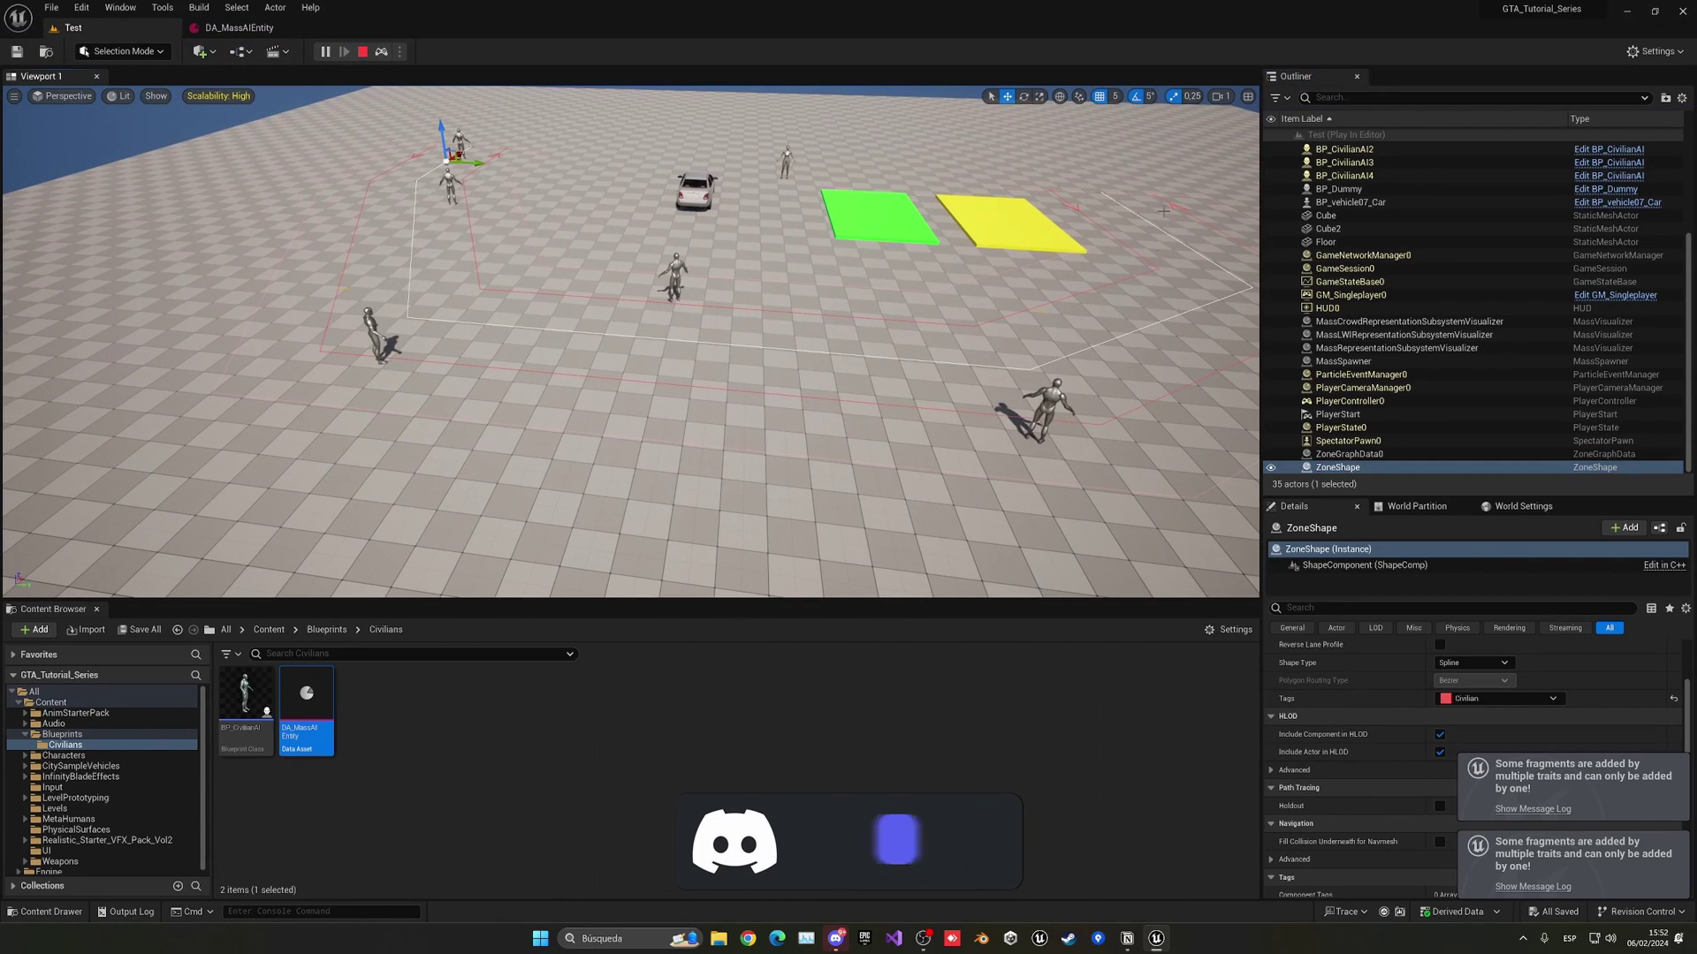
{"action": "right_click_drag", "start_coordinate": [623, 203], "coordinate": [722, 251]}
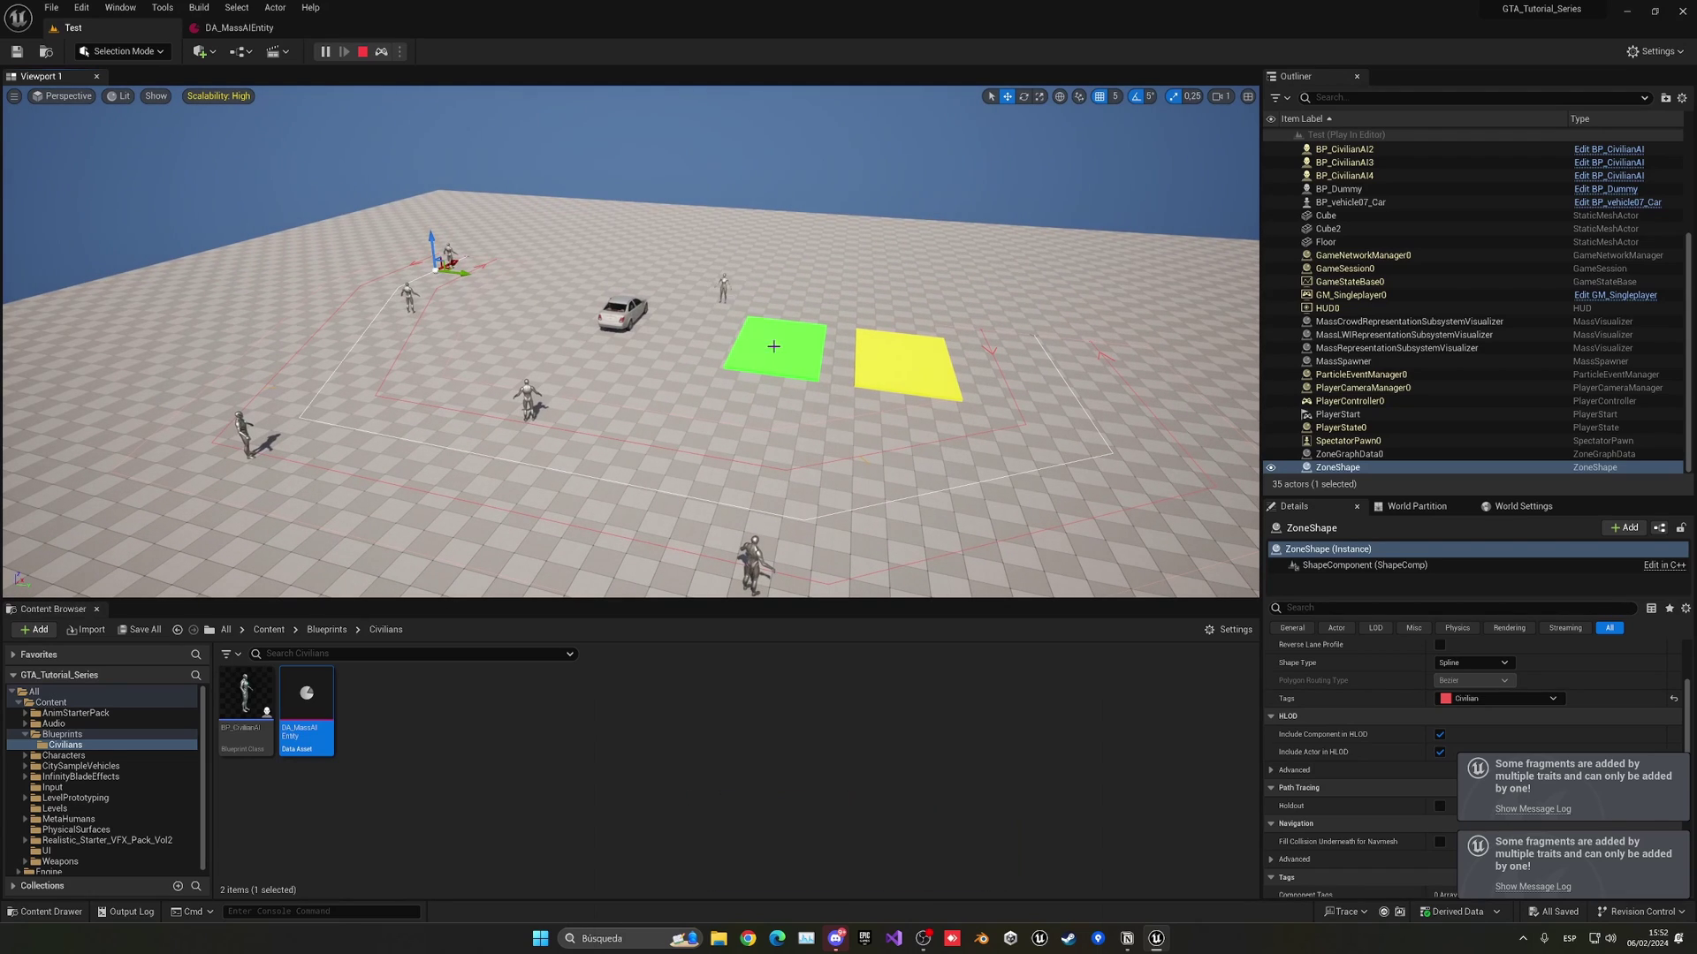
{"action": "right_click_drag", "start_coordinate": [774, 346], "coordinate": [922, 436]}
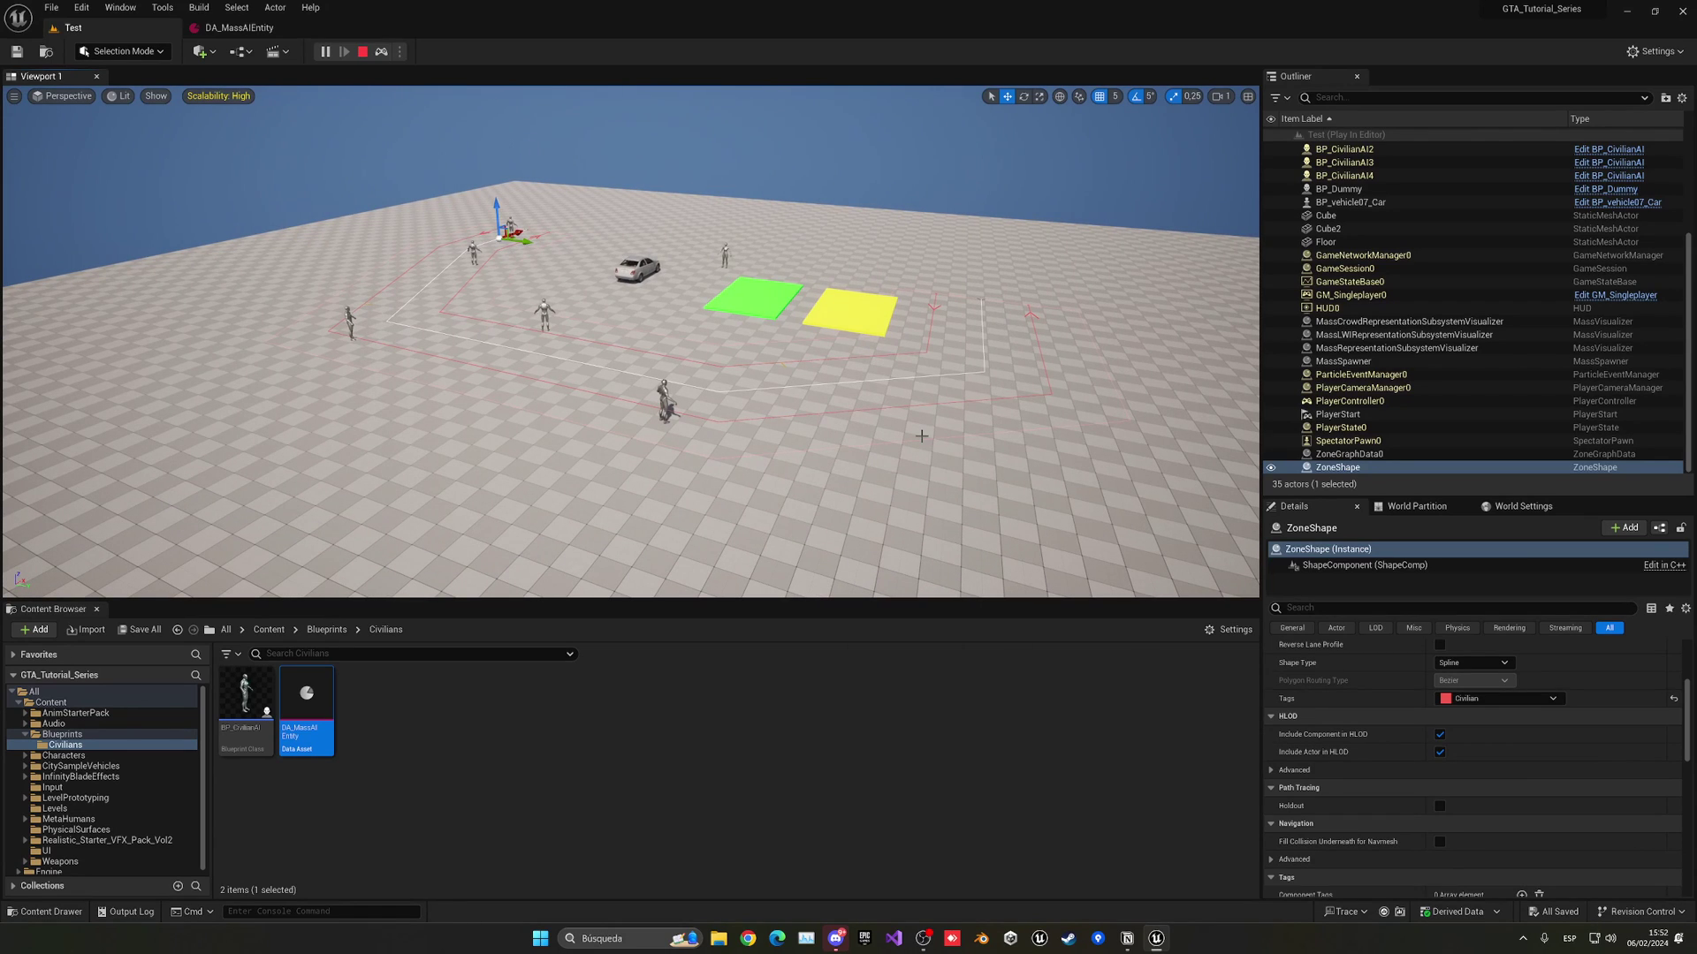